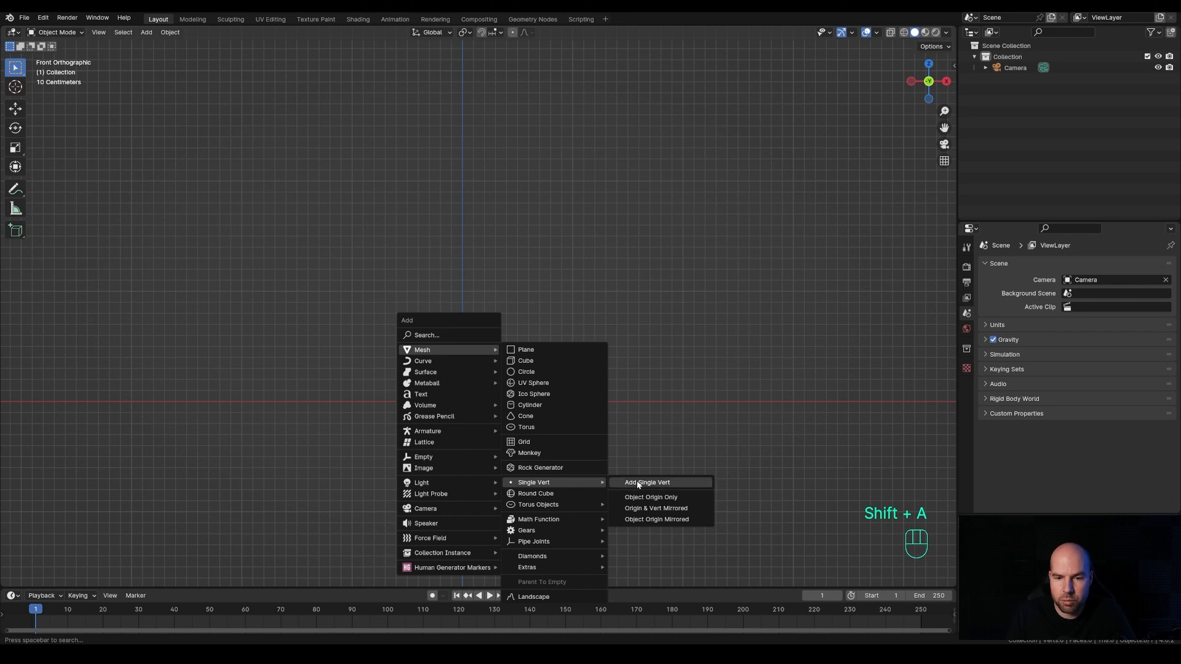
# - Add a single vertex at the origin and extrude it about 0.43 m along X as the bottle's base line
pyautogui.click(640, 482)
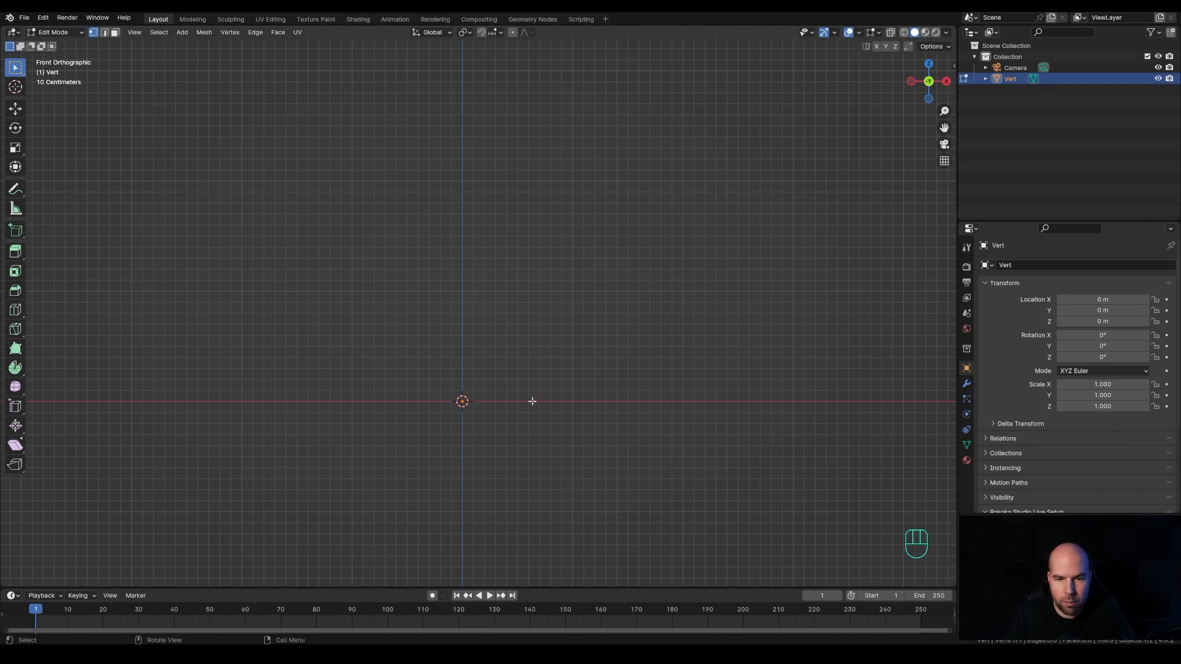
pyautogui.press('e')
pyautogui.press('x')
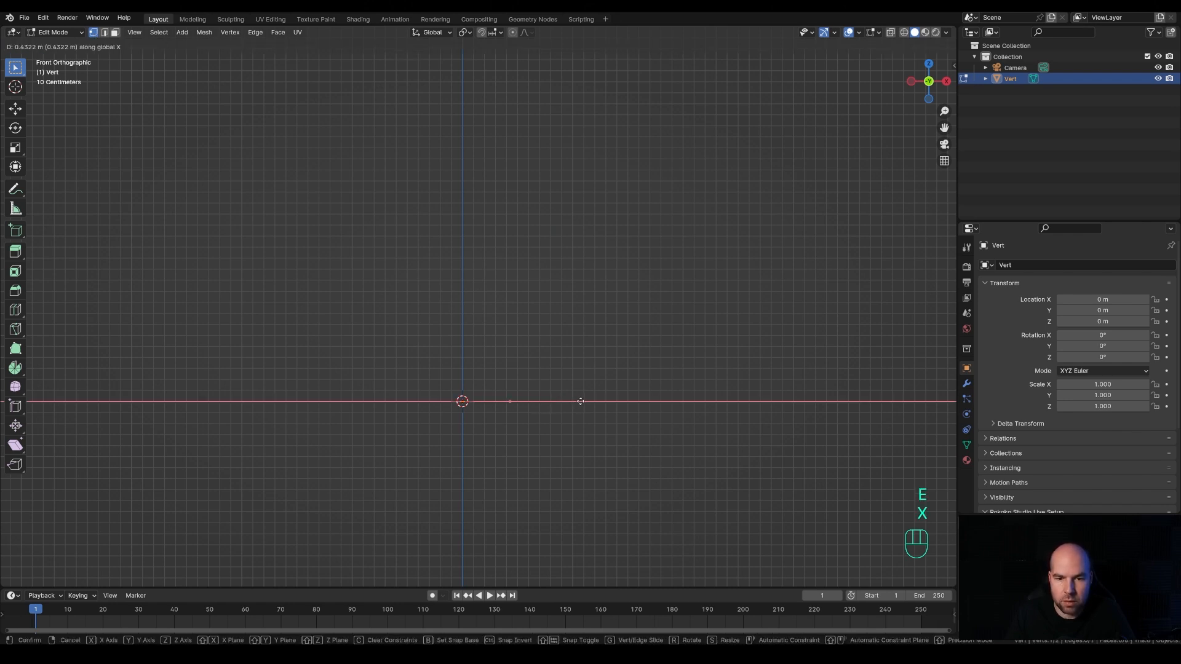
pyautogui.click(580, 401)
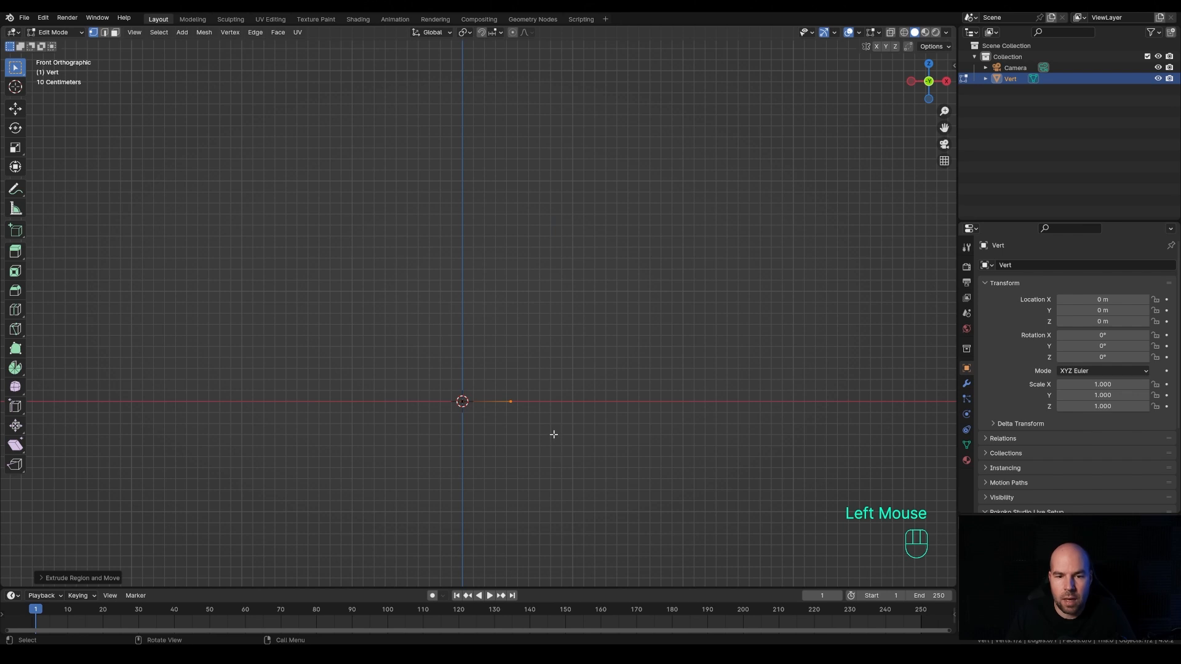
# - Extrude five more vertices upward, widening for the bottle's body, tapering through the shoulder and ending in a short, nearly vertical neck segment
pyautogui.press('e')
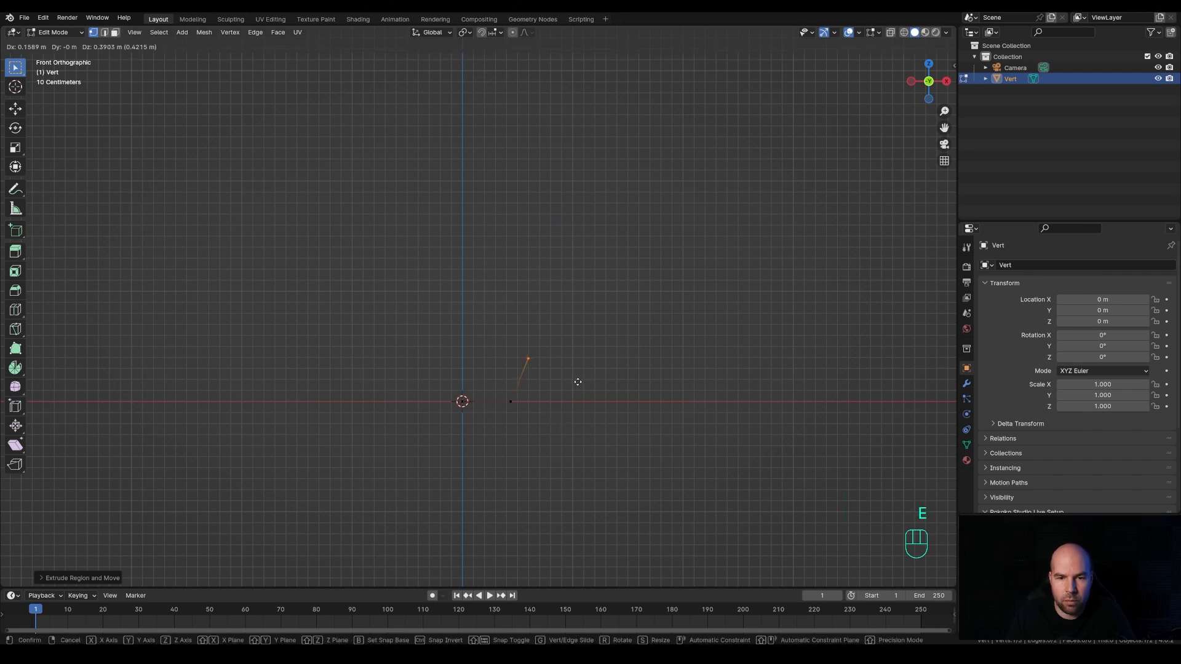
pyautogui.click(578, 382)
pyautogui.press('e')
pyautogui.click(577, 326)
pyautogui.press('e')
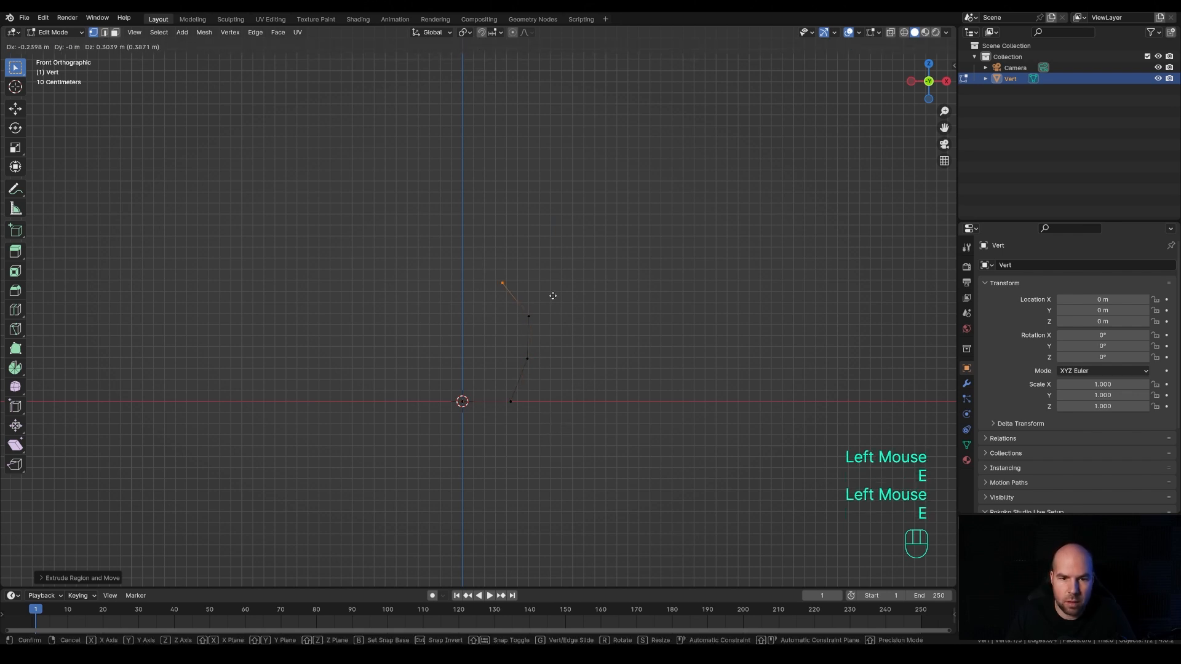
pyautogui.click(551, 296)
pyautogui.press('e')
pyautogui.click(530, 240)
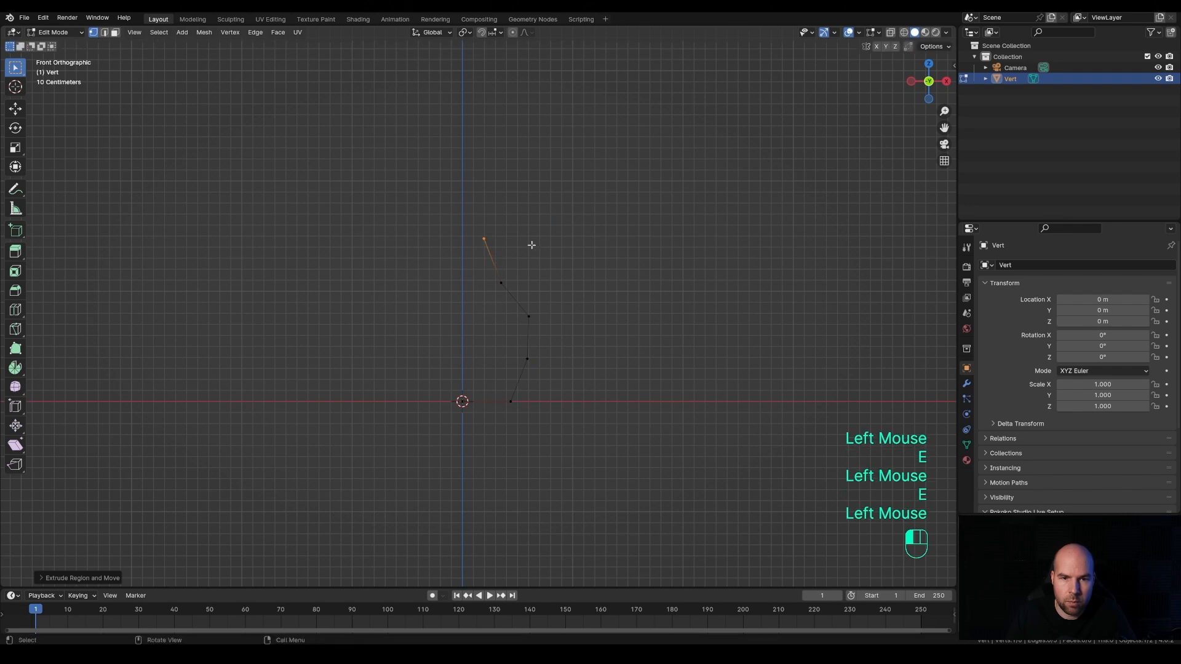
pyautogui.press('e')
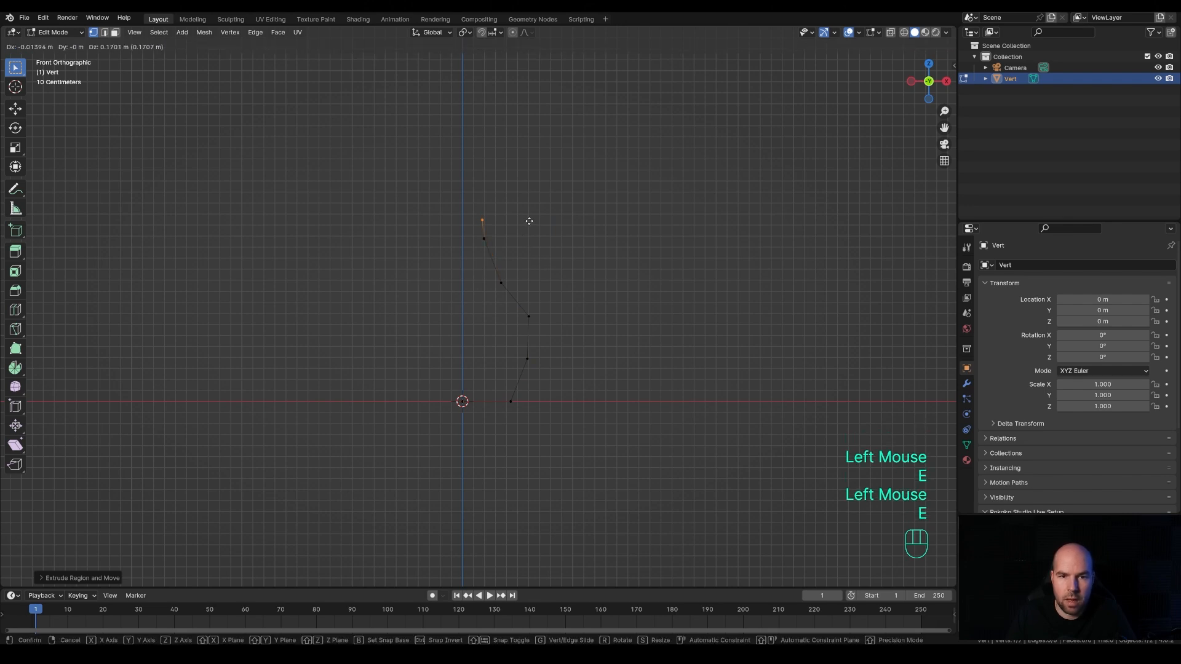
pyautogui.click(528, 220)
# - Extrude the rim profile from the neck's top vertex: about 0.07 m outward, and about 0.28 m up along Z
pyautogui.scroll(3, 475, 219)
pyautogui.keyDown('shift'); pyautogui.moveTo(474, 219); pyautogui.dragTo(514, 285, button='middle'); pyautogui.keyUp('shift')
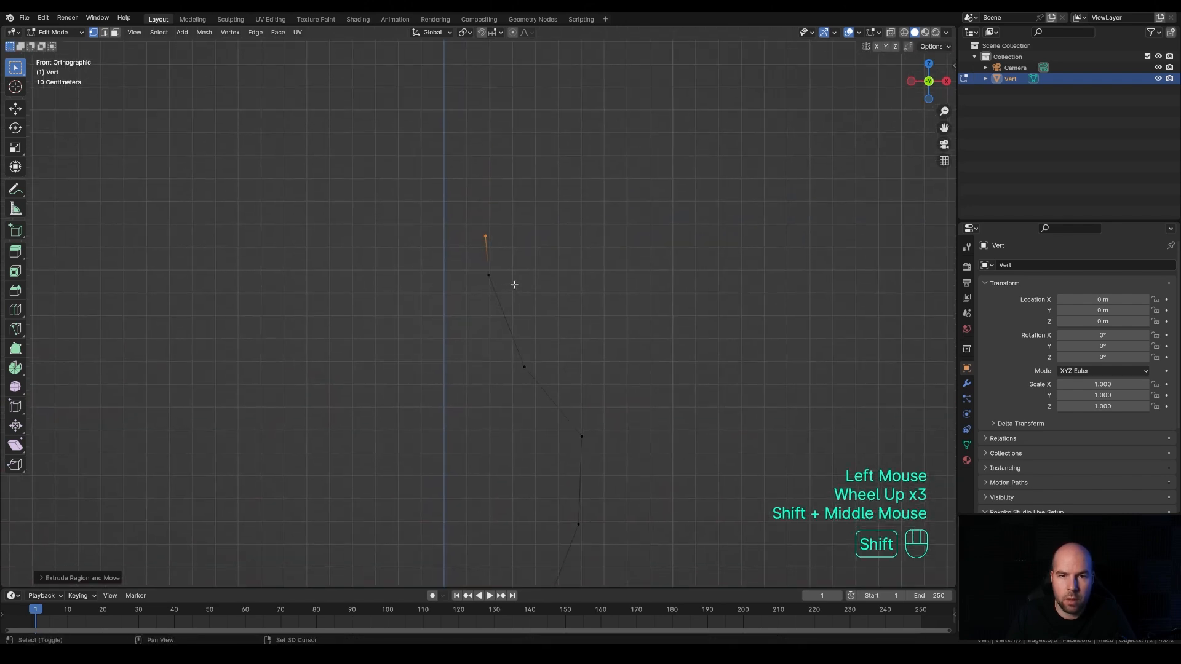
pyautogui.press('e')
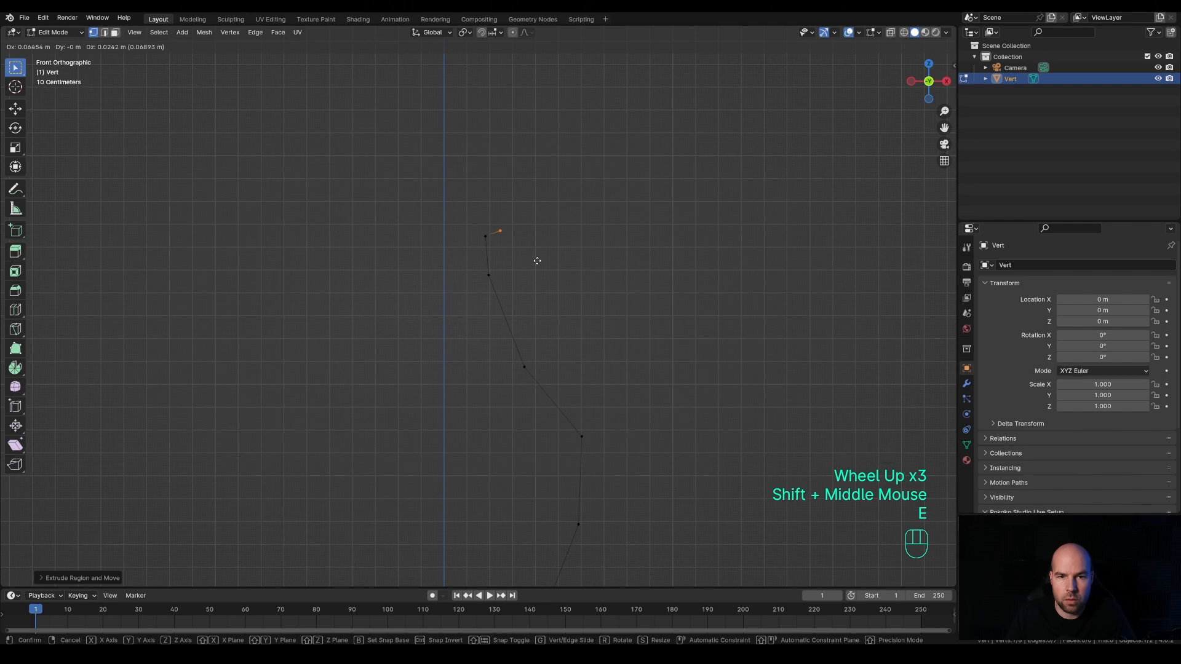
pyautogui.click(536, 264)
pyautogui.press('e')
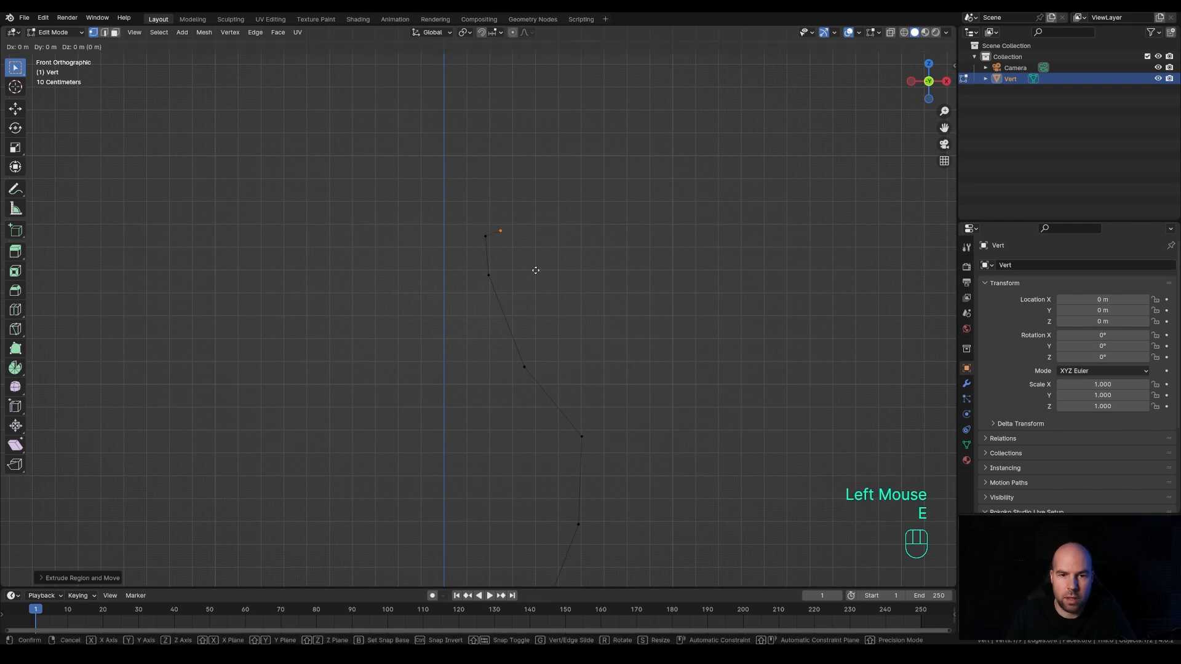
pyautogui.press('z')
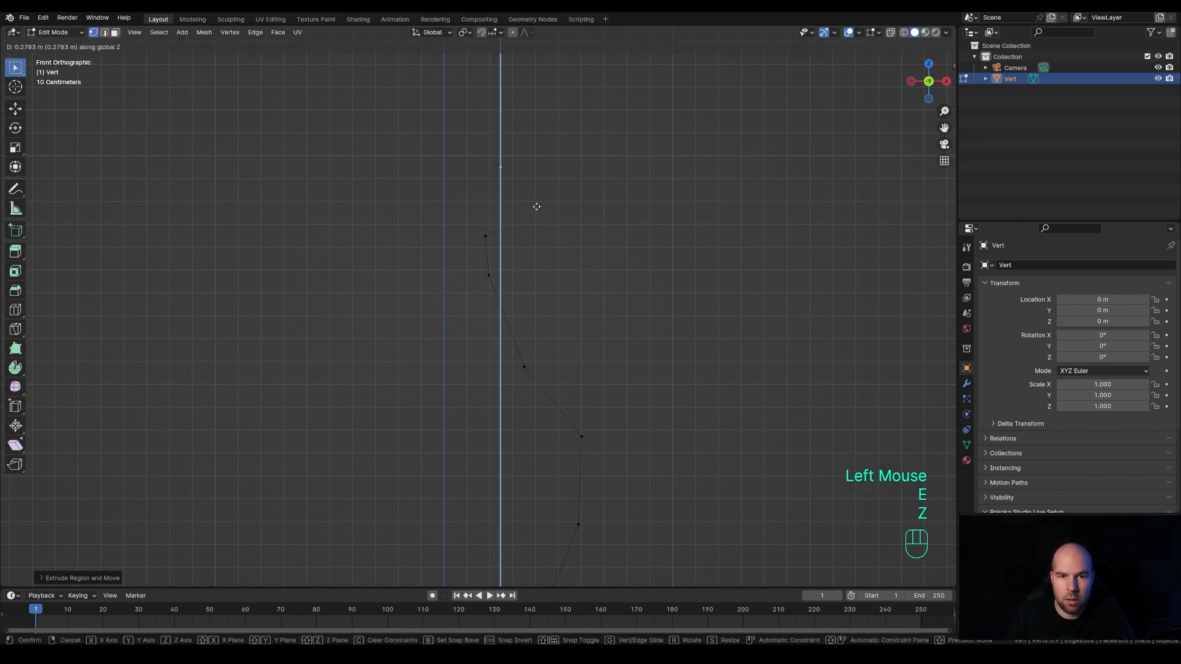
pyautogui.click(538, 205)
# - Add a Screw modifier to the profile to revolve it into a bottle
pyautogui.scroll(-3, 538, 203)
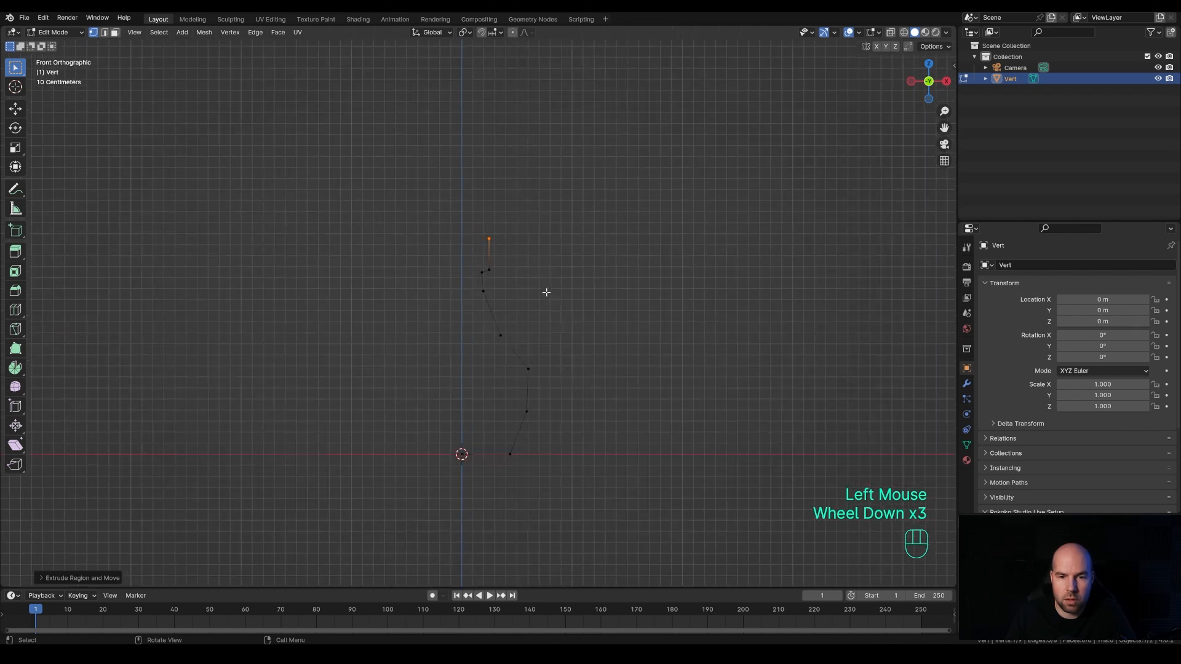
pyautogui.keyDown('shift'); pyautogui.moveTo(546, 290); pyautogui.dragTo(553, 266, button='middle'); pyautogui.keyUp('shift')
pyautogui.scroll(1, 529, 322)
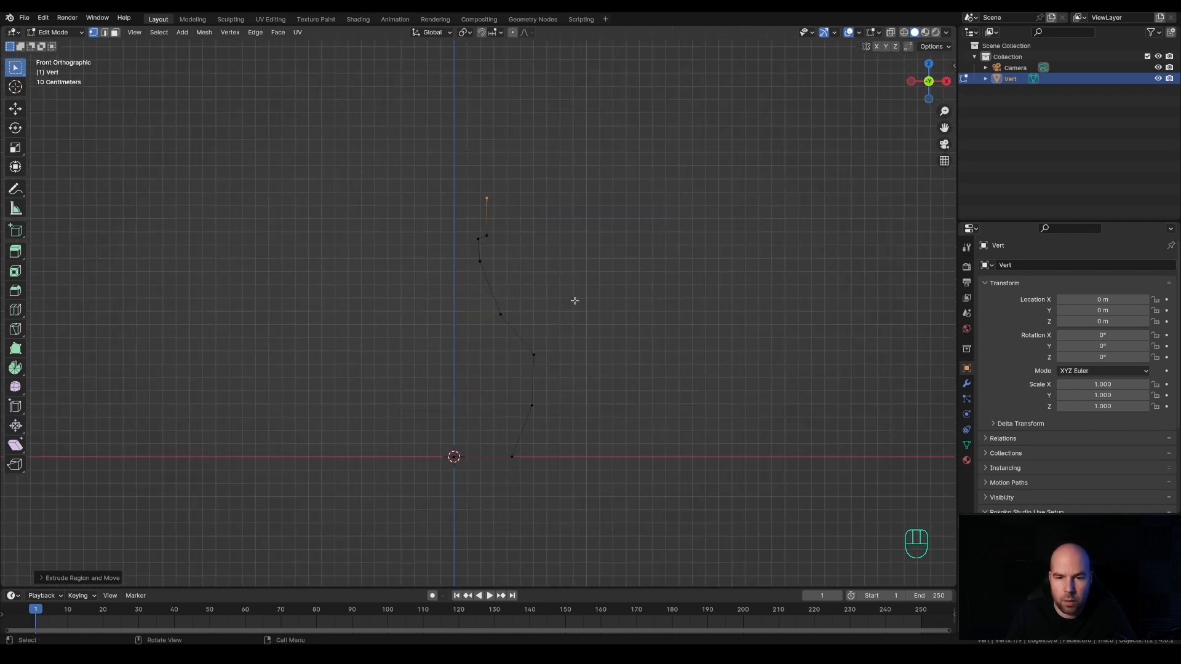
pyautogui.click(966, 383)
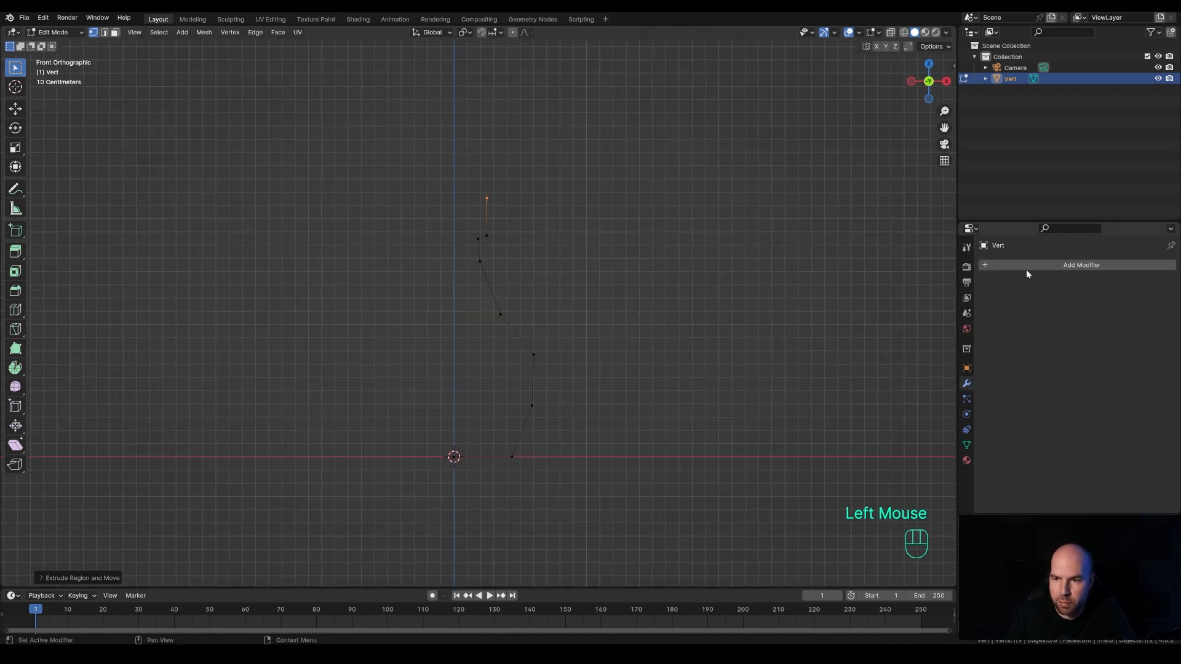
pyautogui.click(1010, 268)
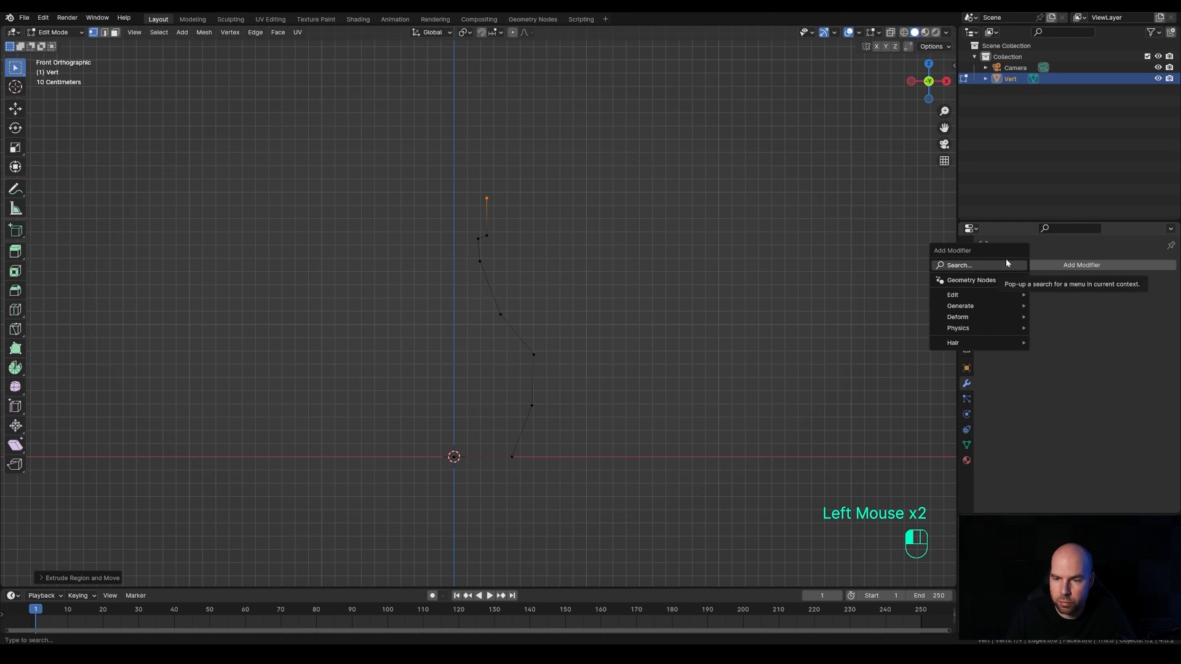
pyautogui.click(973, 271)
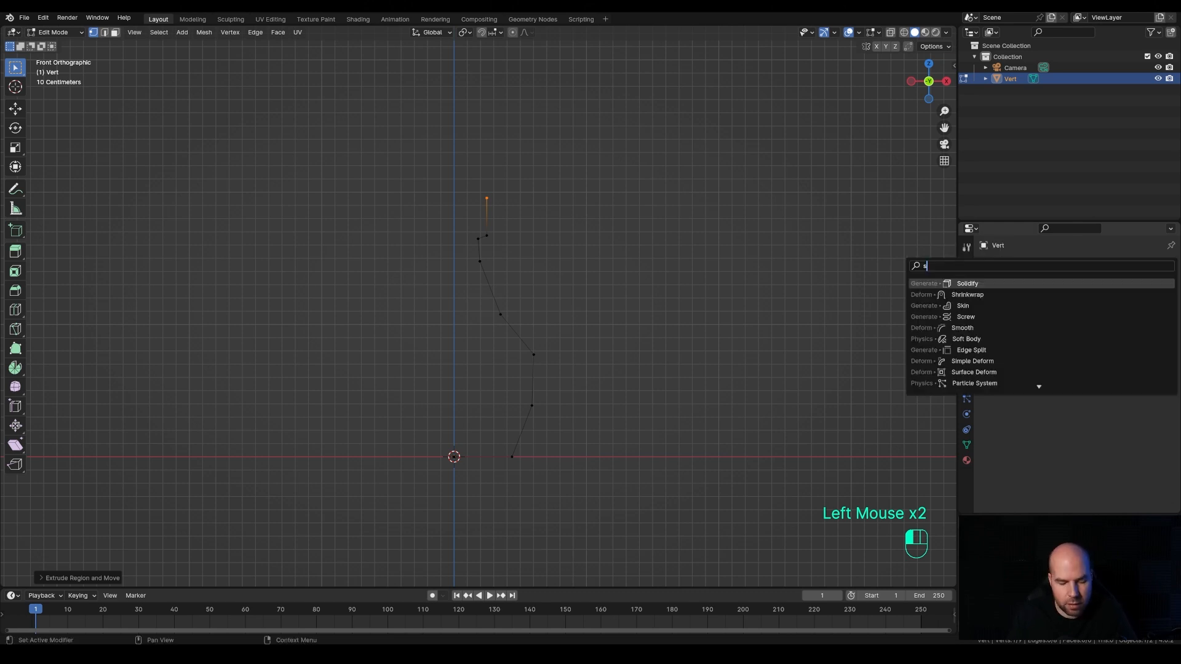
pyautogui.write('scre')
pyautogui.click(969, 283)
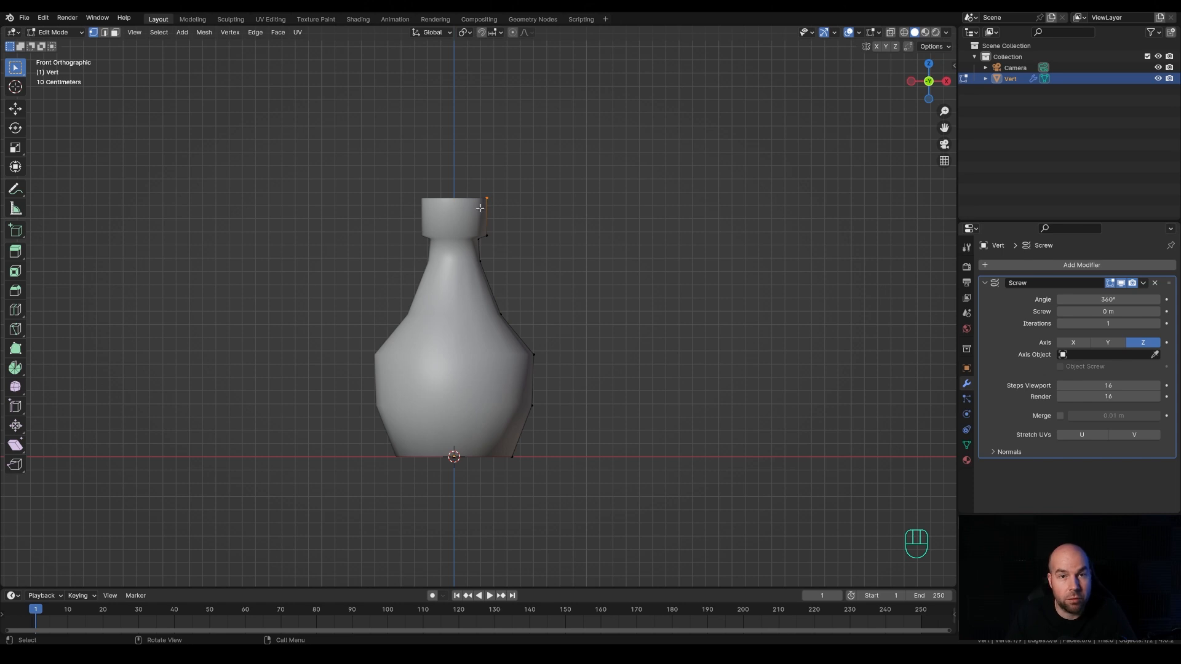
# - Raise the two shoulder vertices, moving the upper one slightly inward and the lower one slightly outward
pyautogui.click(513, 320)
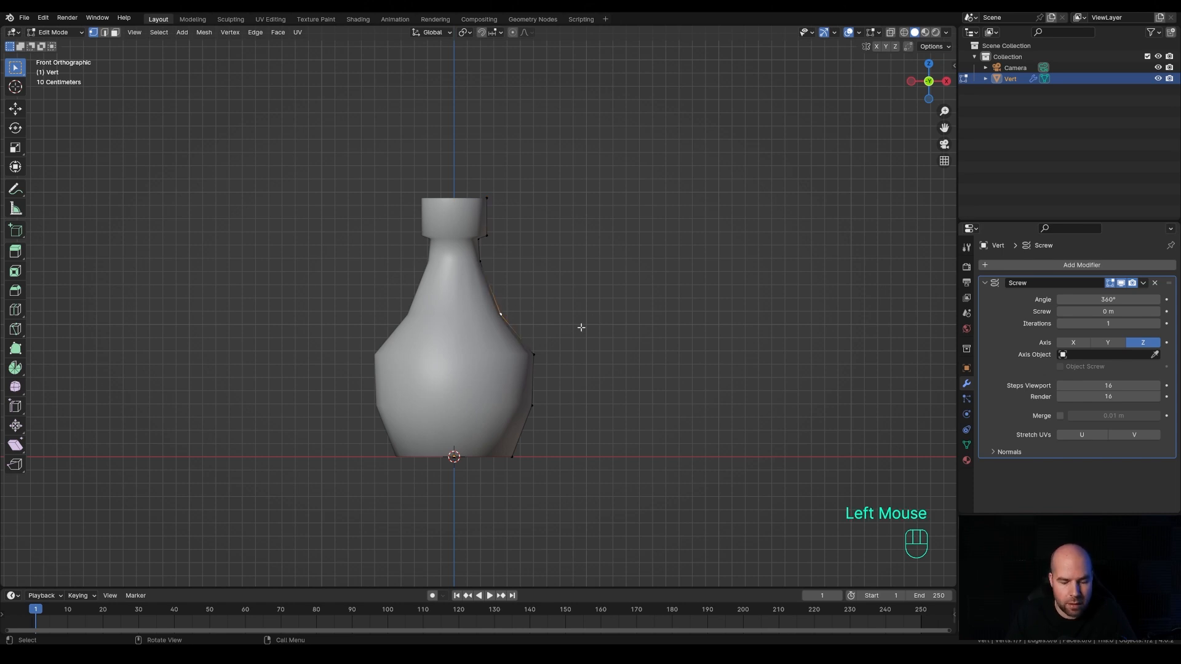
pyautogui.press('g')
pyautogui.click(570, 325)
pyautogui.click(547, 343)
pyautogui.press('g')
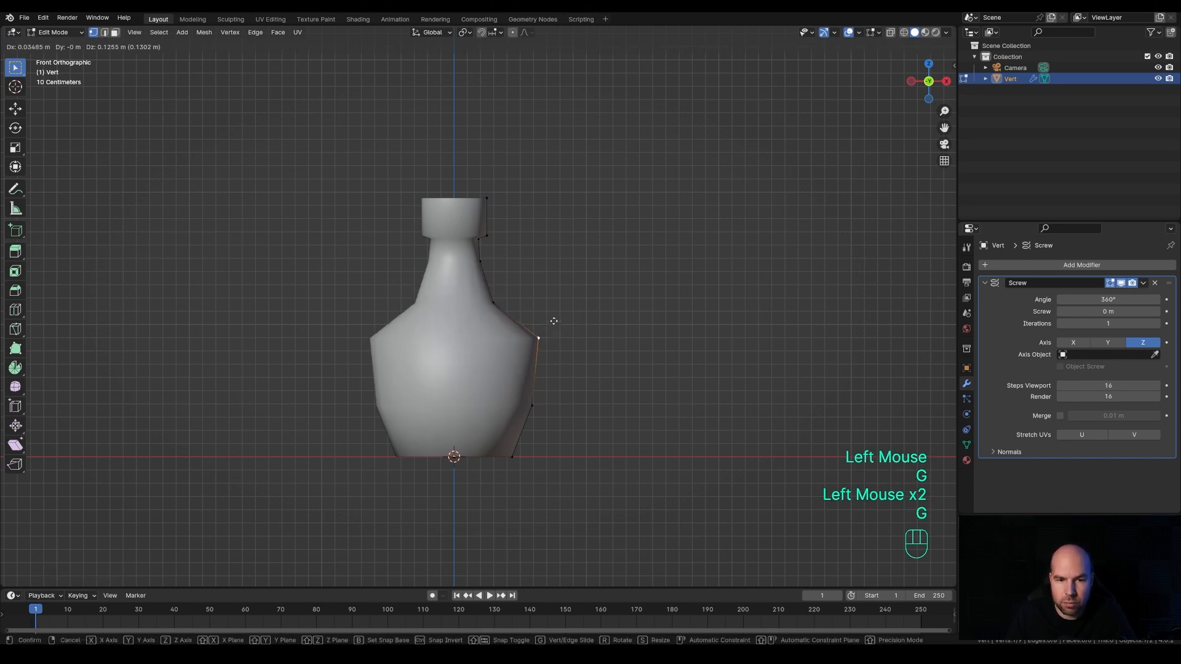
pyautogui.click(551, 325)
# - Move the lower body vertex slightly inward and the outer base vertex about 0.11 m inward along X
pyautogui.click(531, 404)
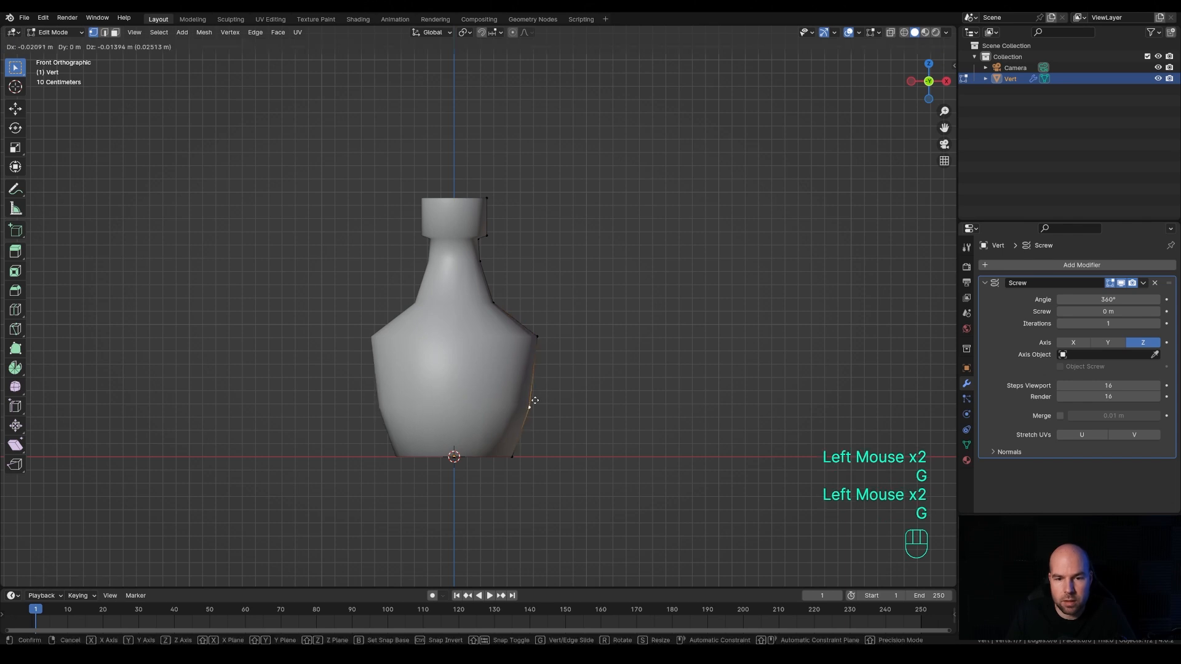
pyautogui.press('g')
pyautogui.click(527, 406)
pyautogui.click(513, 456)
pyautogui.press('g')
pyautogui.press('x')
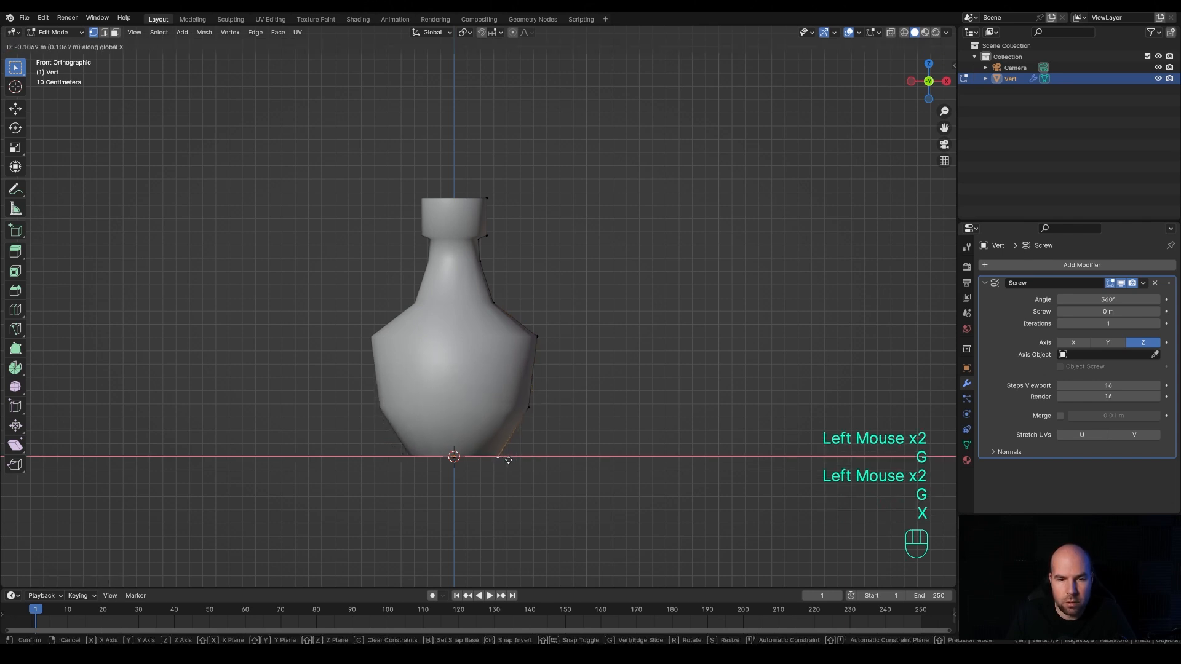
pyautogui.click(509, 460)
# - Move the upper shoulder vertex and the lower neck vertex inward to slim the bottle's neck
pyautogui.click(492, 302)
pyautogui.press('g')
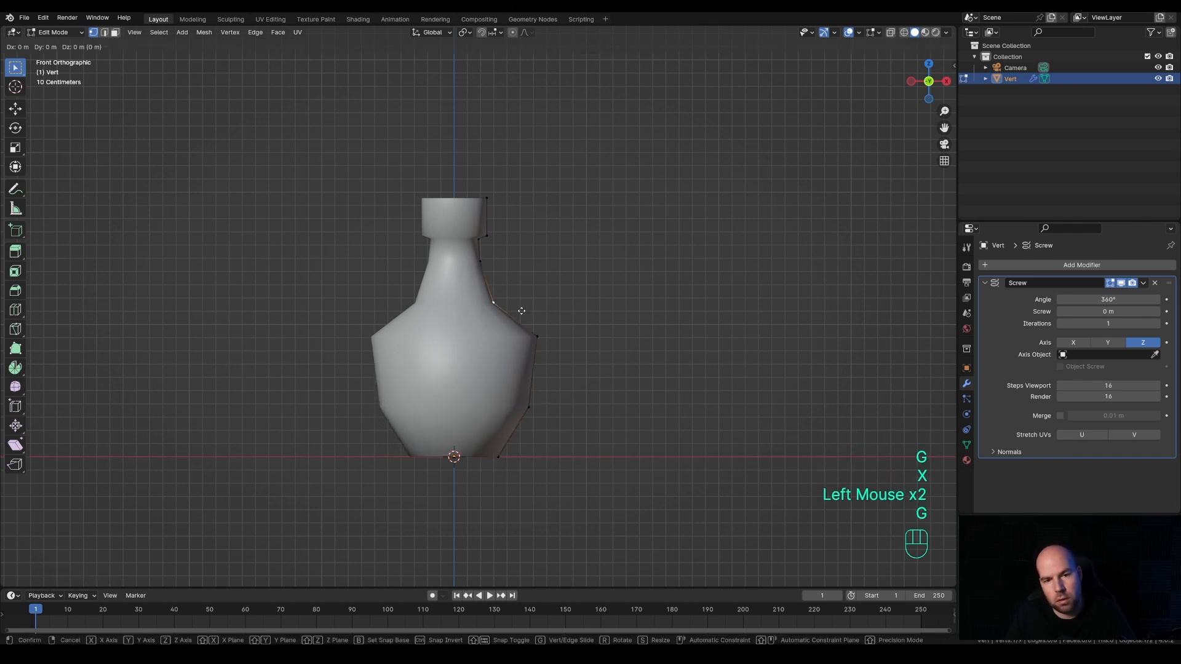
pyautogui.click(515, 308)
pyautogui.click(525, 267)
pyautogui.press('g')
pyautogui.click(519, 268)
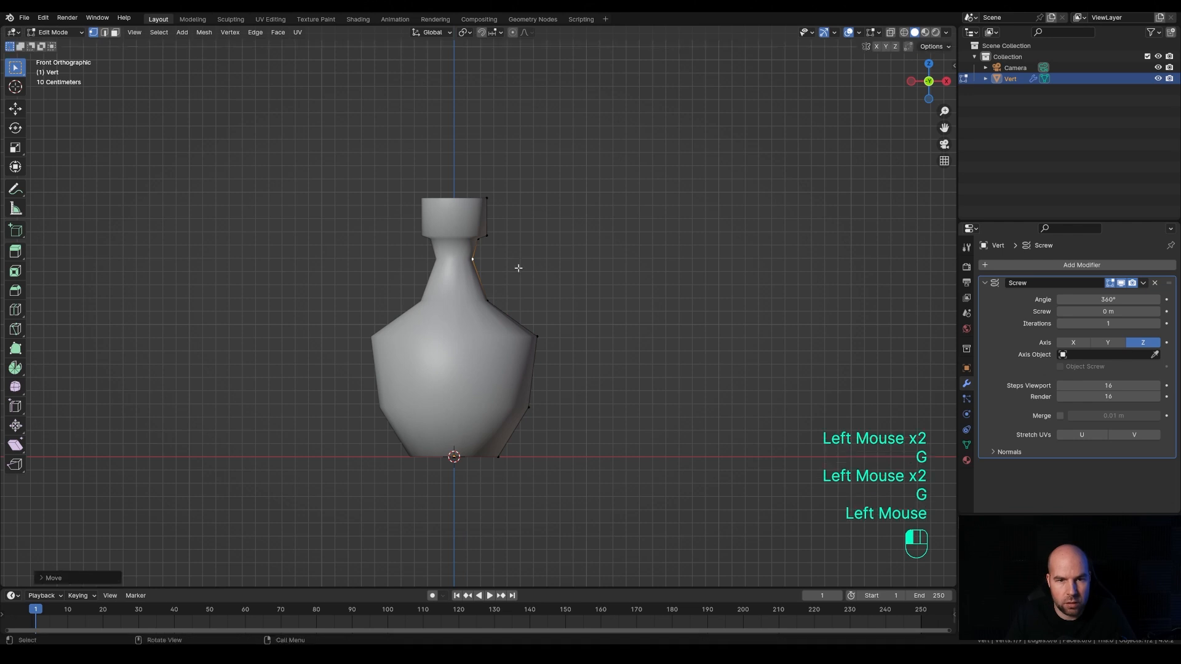
# - Move the neck vertex directly beneath the rim inward along X
pyautogui.click(478, 243)
pyautogui.press('g')
pyautogui.press('x')
pyautogui.click(474, 185)
# - Shift the rim and top neck vertices slightly inward along X, and move the neck vertex beneath the rim about 0.01 m outward
pyautogui.moveTo(474, 180); pyautogui.dragTo(507, 247)
pyautogui.press('g')
pyautogui.press('x')
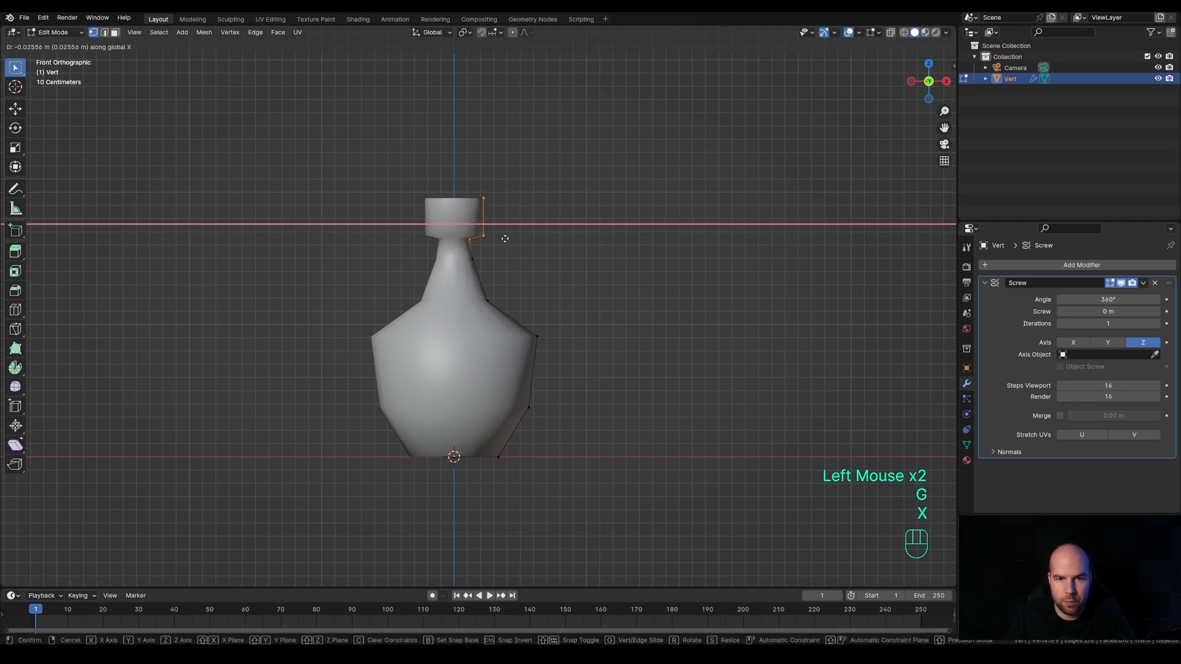
pyautogui.click(504, 246)
pyautogui.press('g')
pyautogui.press('x')
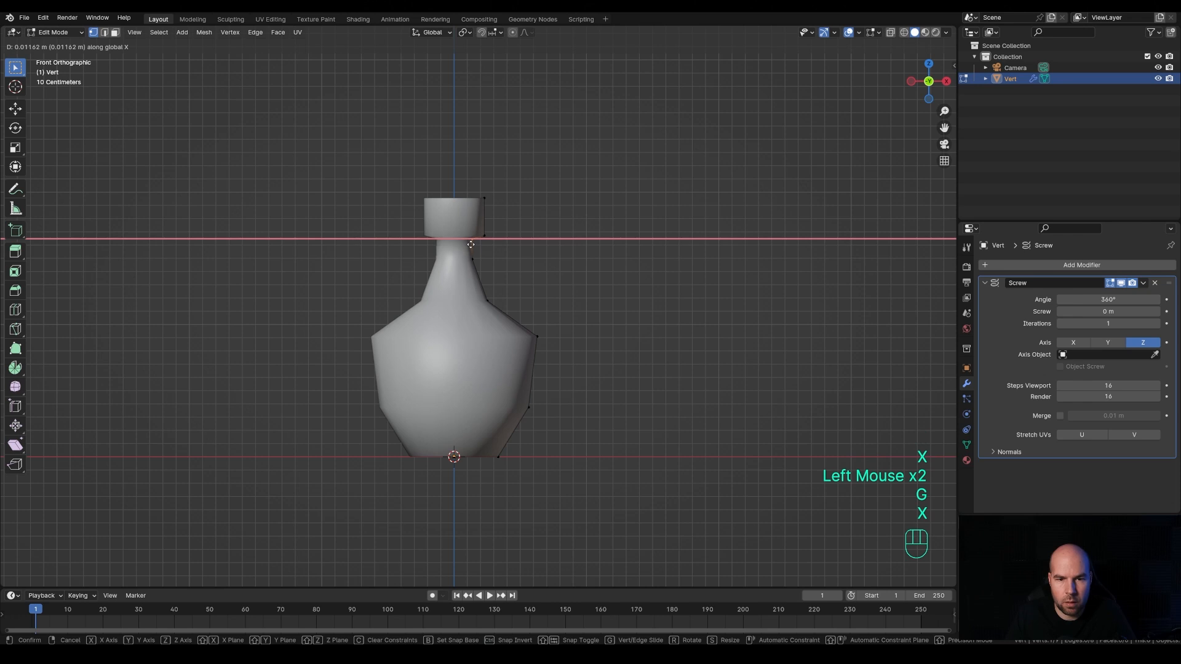
pyautogui.click(471, 244)
# - Add a Subdivision Surface modifier after the Screw modifier to smooth the bottle
pyautogui.click(1006, 266)
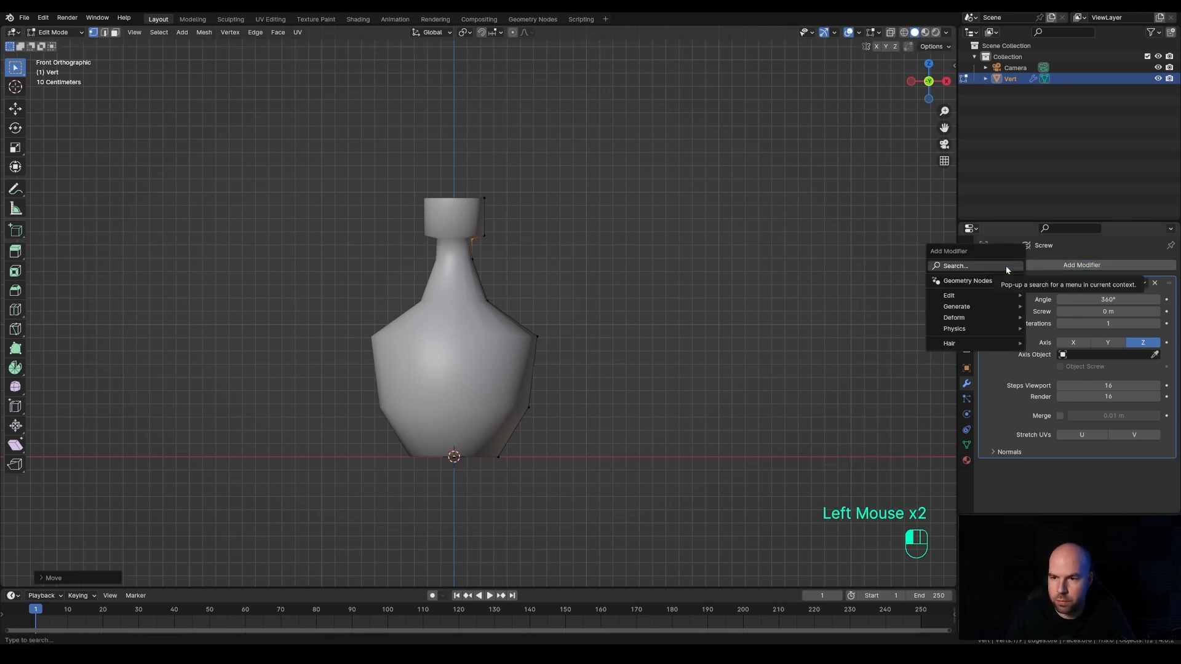
pyautogui.click(1005, 265)
pyautogui.write('su')
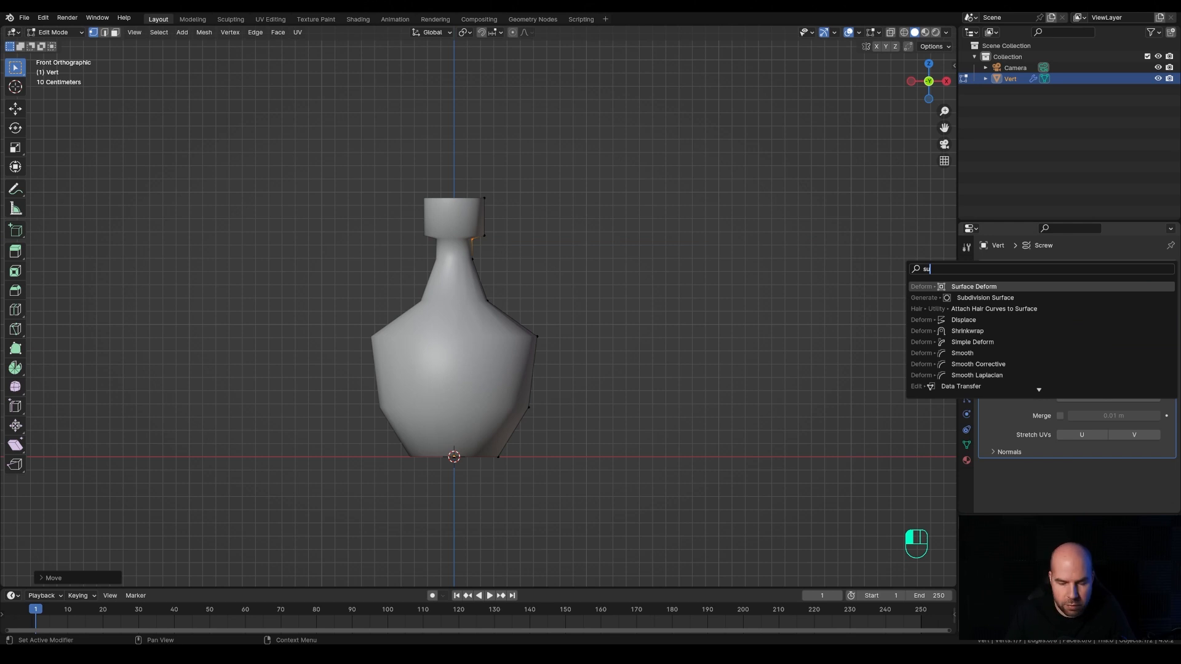
pyautogui.click(1025, 298)
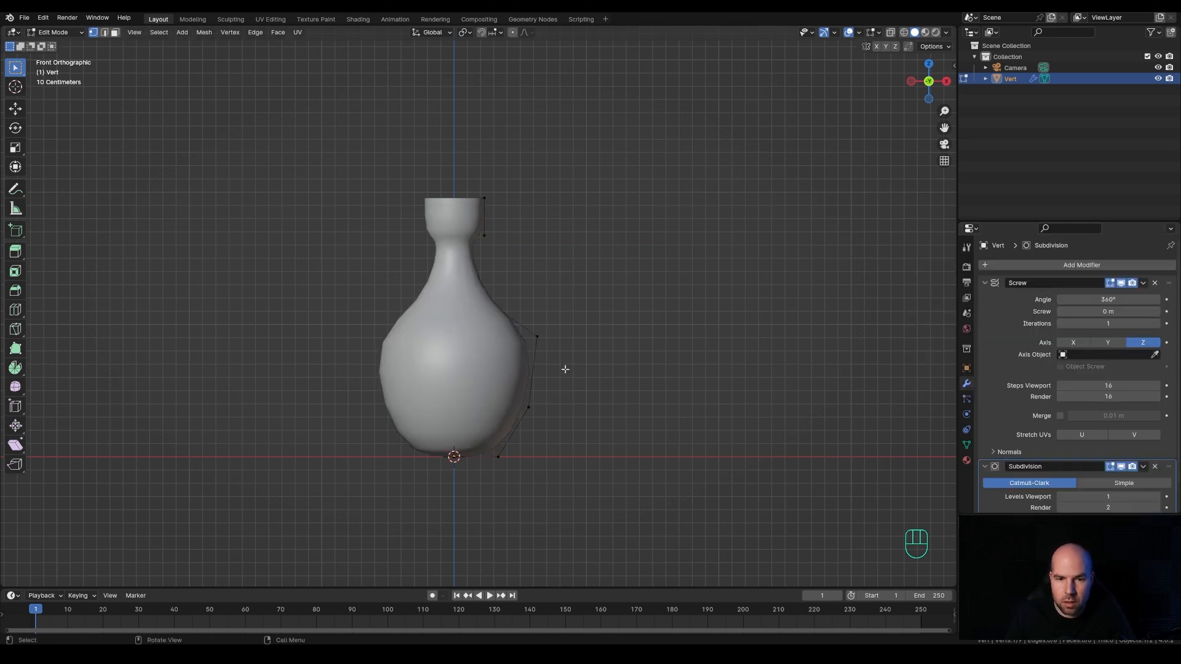
pyautogui.scroll(-2, 996, 468)
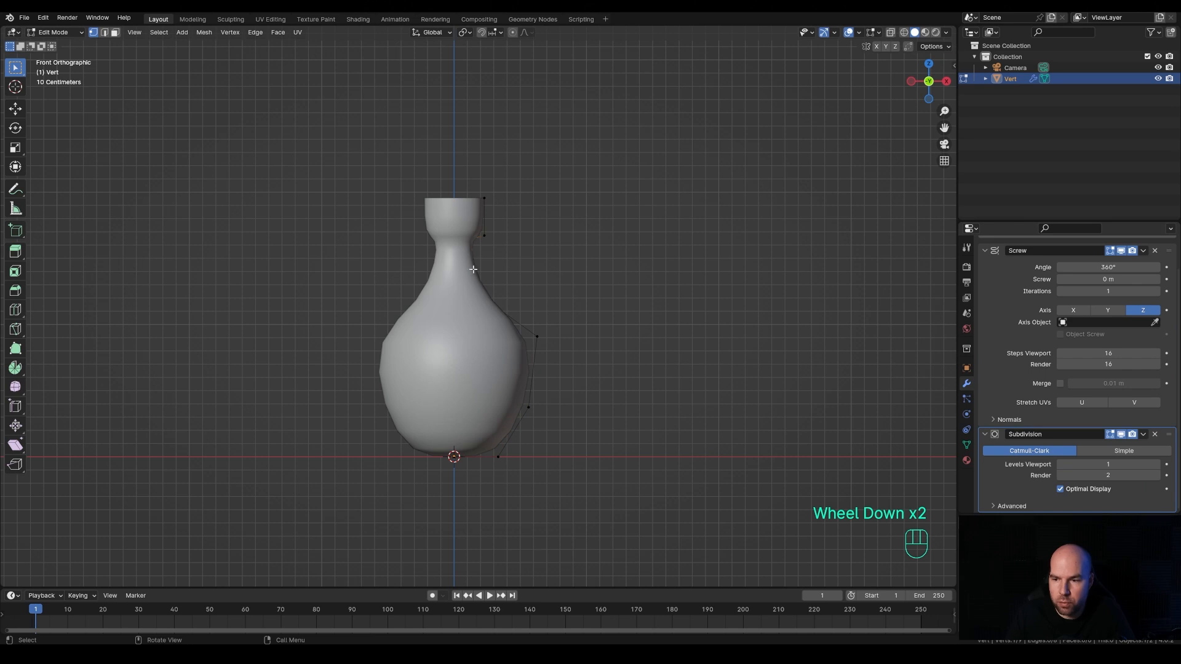
# - Add a loop cut on the rim's vertical edge and slide the new vertex down close to the rim's lower corner
pyautogui.scroll(2, 431, 247)
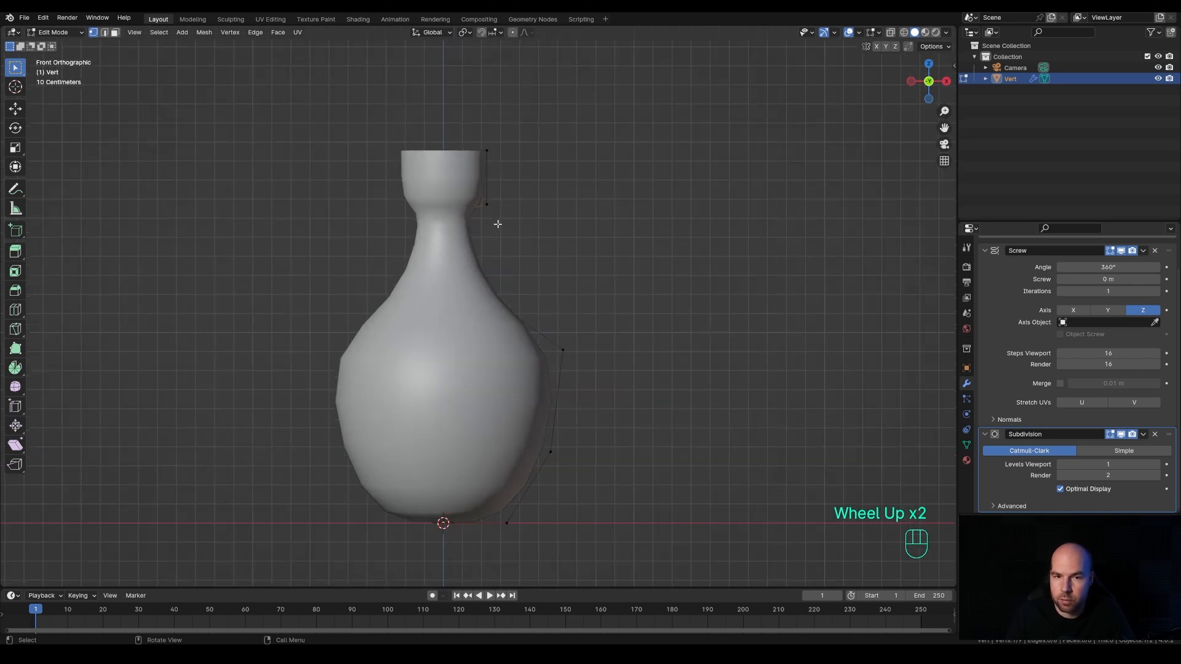
pyautogui.hotkey('ctrl', 'r')
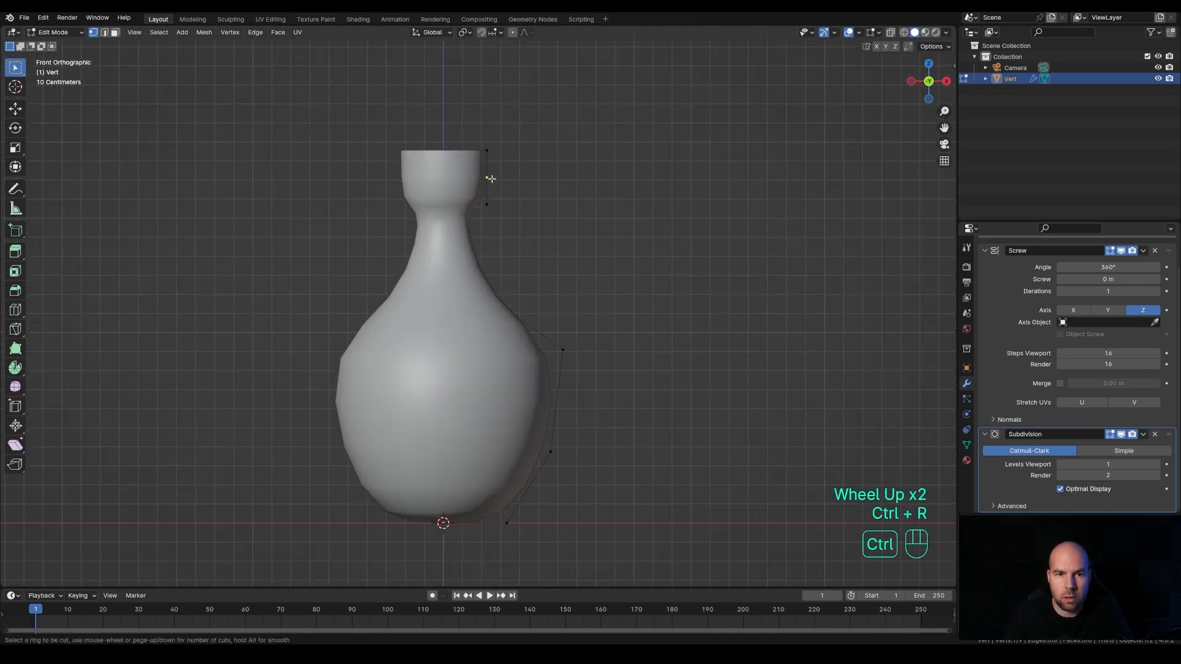
pyautogui.click(488, 179)
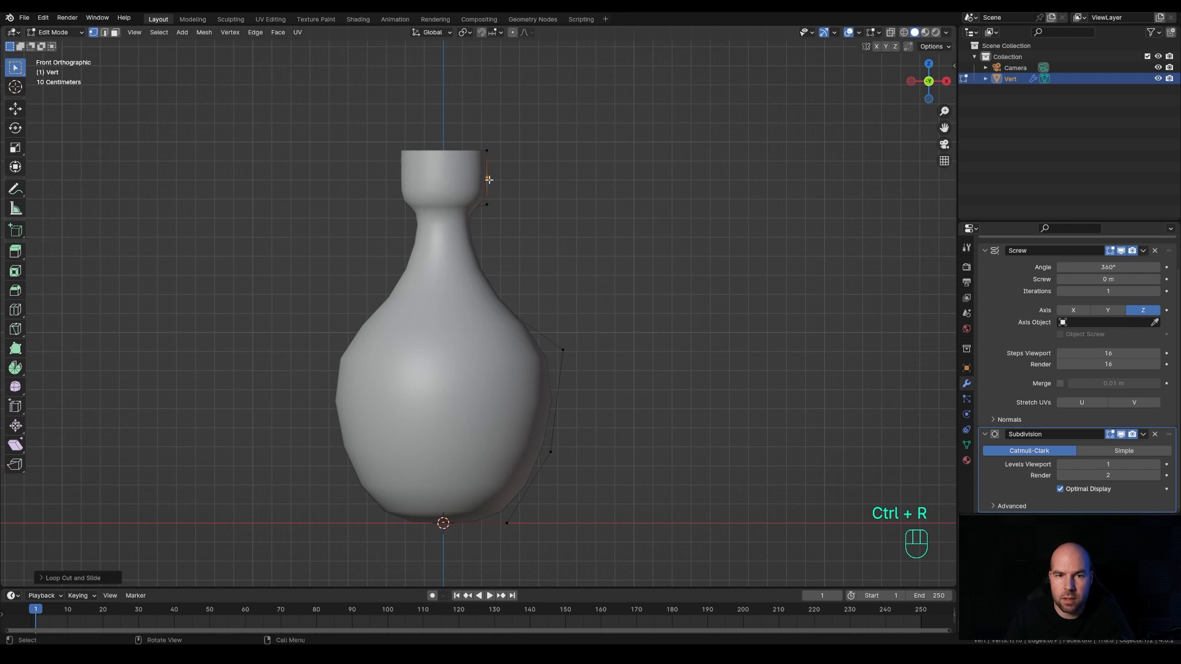
pyautogui.press('g')
pyautogui.press('g')
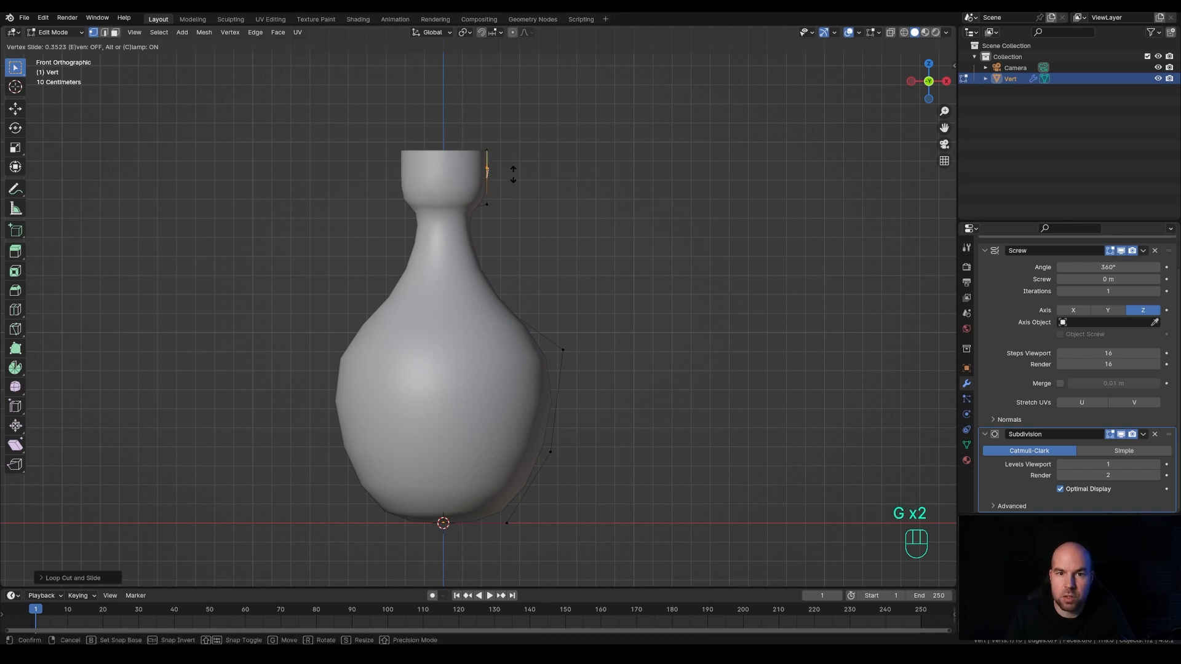
pyautogui.click(509, 205)
pyautogui.hotkey('ctrl', 'z')
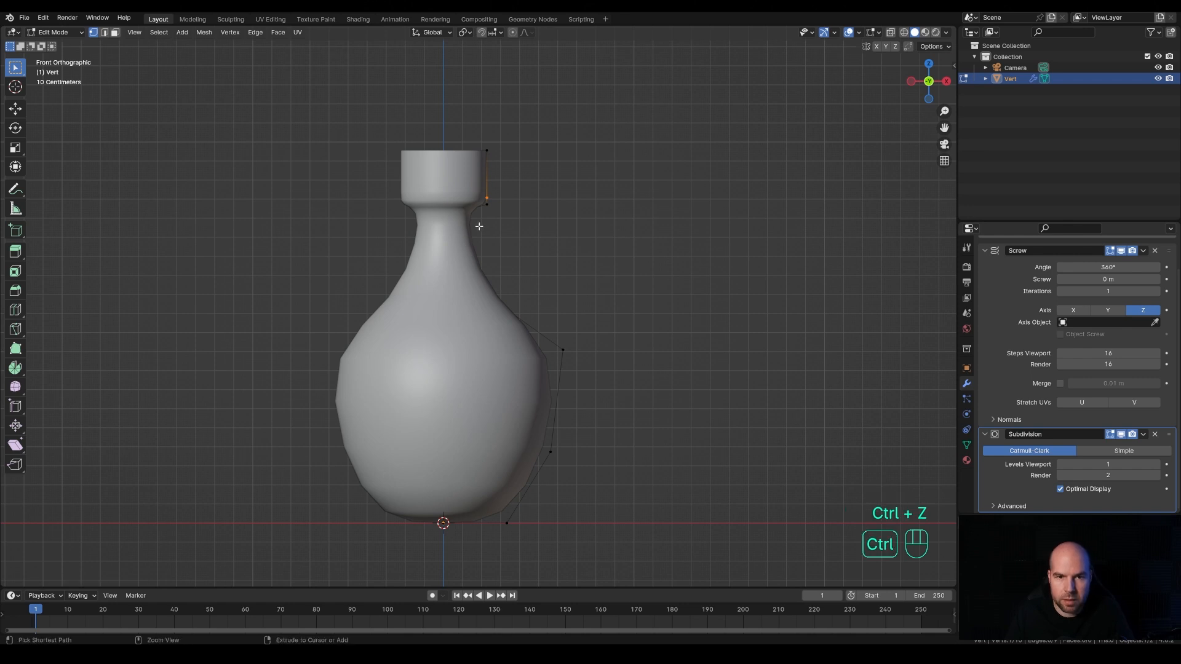
# - Add a loop cut on the neck edge below the rim and slide the new vertex upward by a factor of about 0.28
pyautogui.hotkey('ctrl', 'r')
pyautogui.click(467, 224)
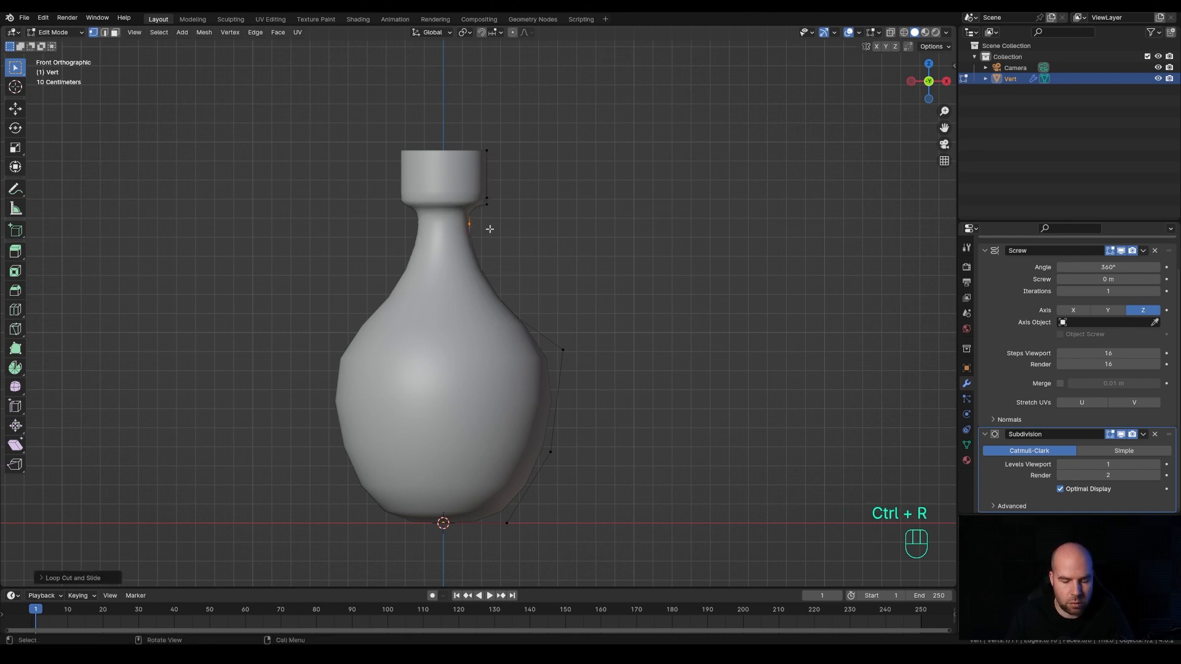
pyautogui.press('g')
pyautogui.press('g')
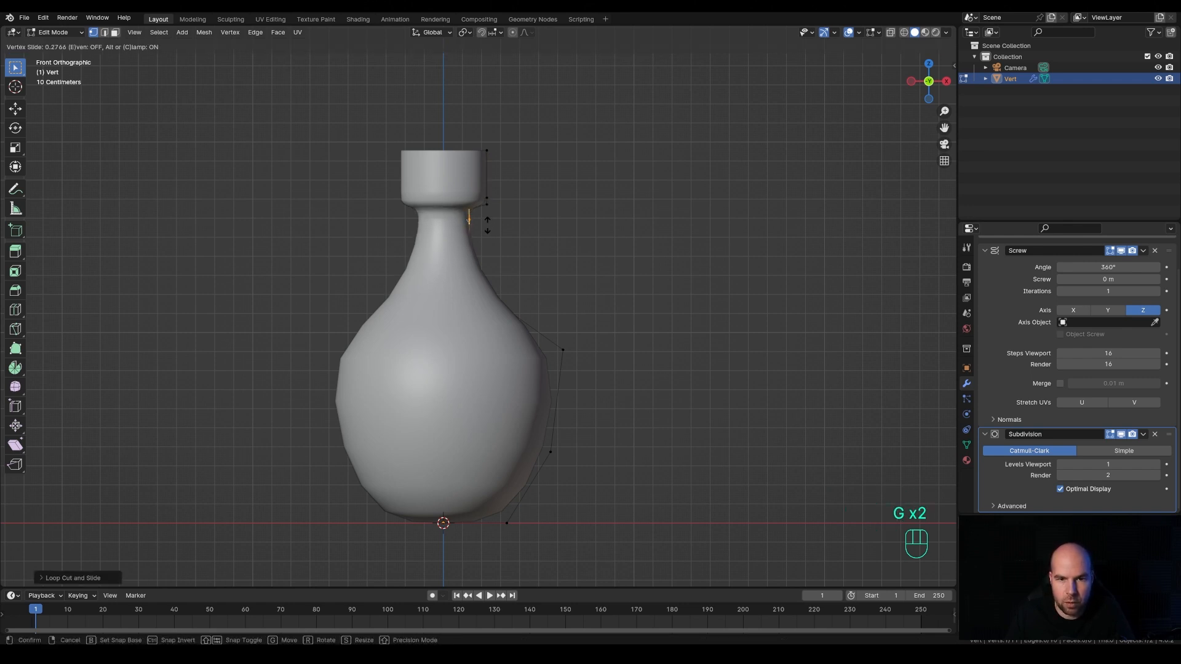
pyautogui.click(487, 225)
# - Add a loop cut on the sloping shoulder edge and slide the new vertex about 0.62 toward the outer shoulder corner
pyautogui.hotkey('ctrl', 'r')
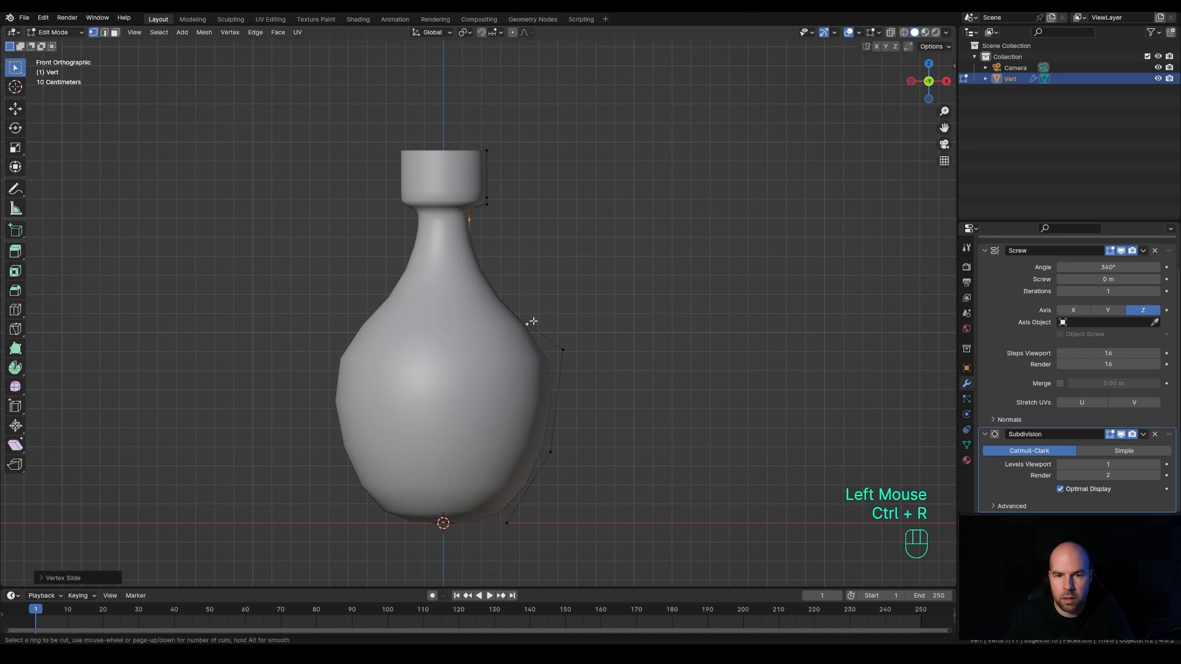
pyautogui.click(555, 312)
pyautogui.press('g')
pyautogui.press('g')
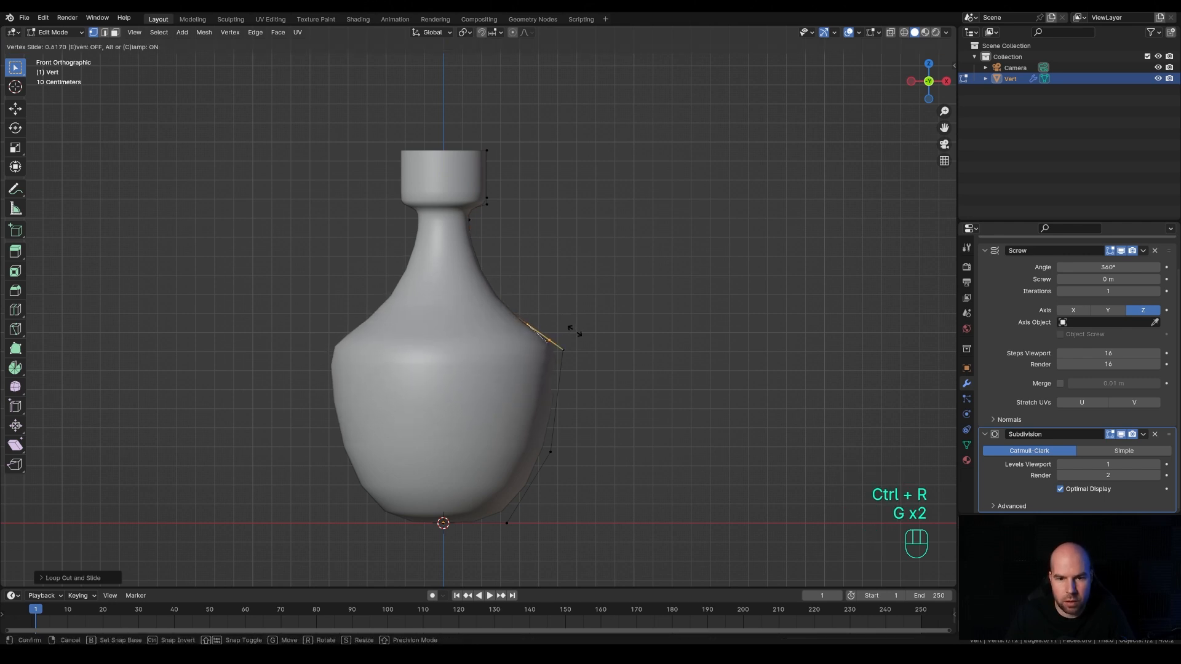
pyautogui.click(554, 341)
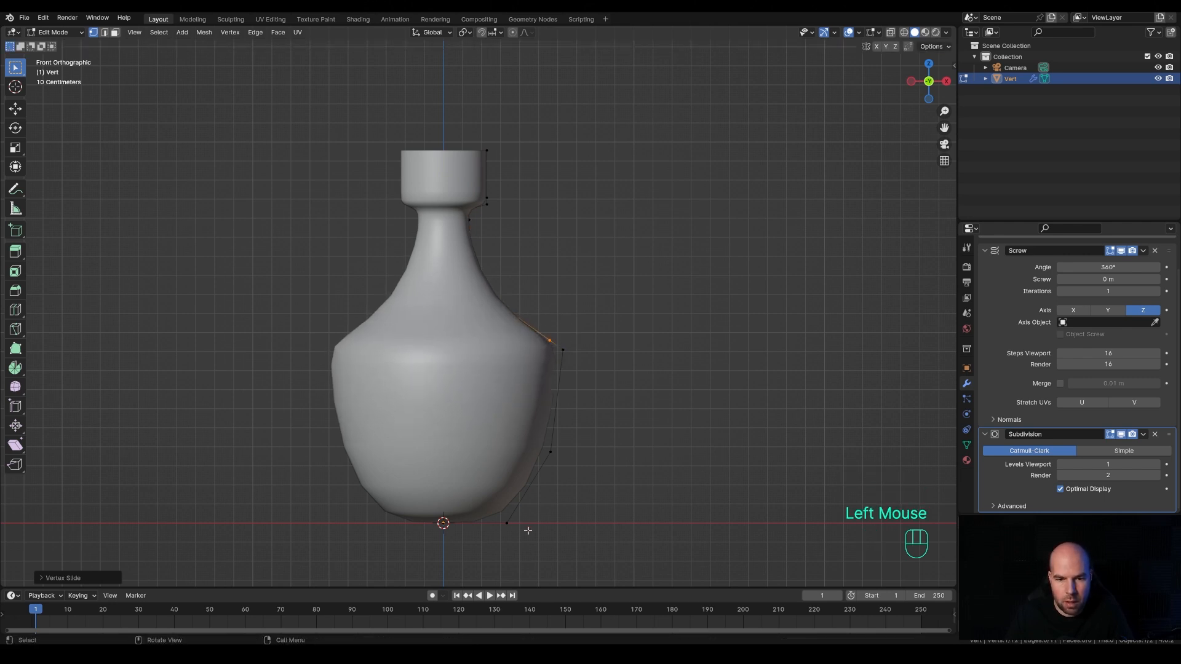
# - Add a loop cut on the lower body edge and slide the new vertex down close to the base corner
pyautogui.hotkey('ctrl', 'r')
pyautogui.click(529, 506)
pyautogui.press('g')
pyautogui.press('g')
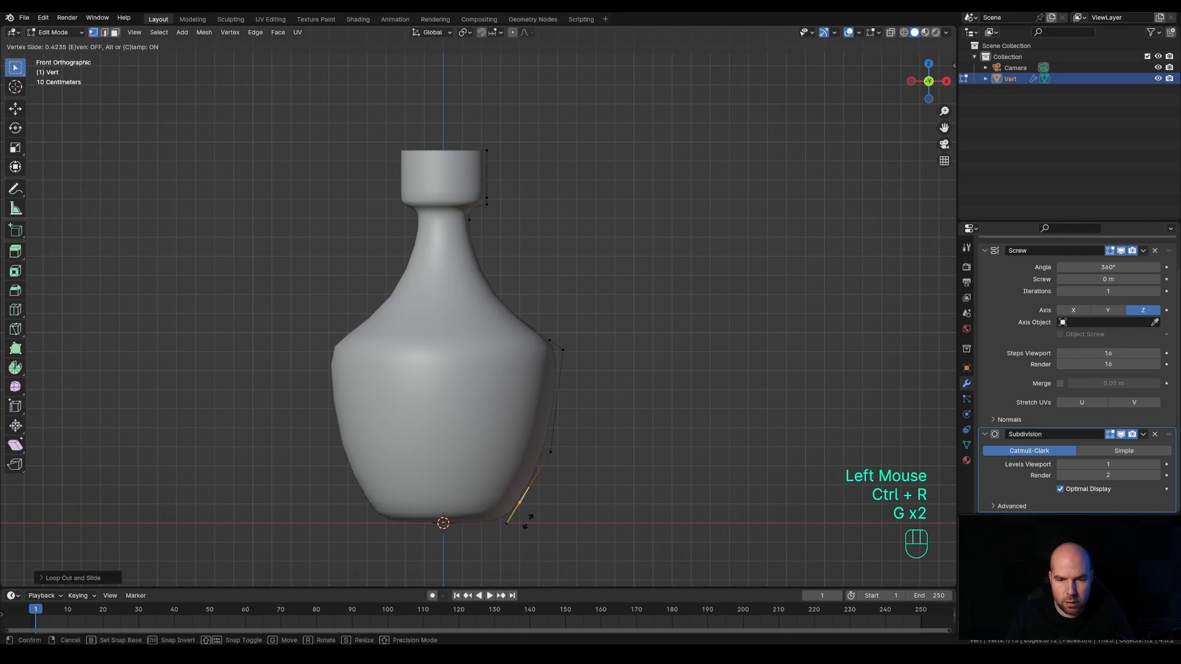
pyautogui.click(522, 530)
# - Add a loop cut on the flat base edge and slide the new vertex about 0.54 outward toward the base corner
pyautogui.hotkey('ctrl', 'r')
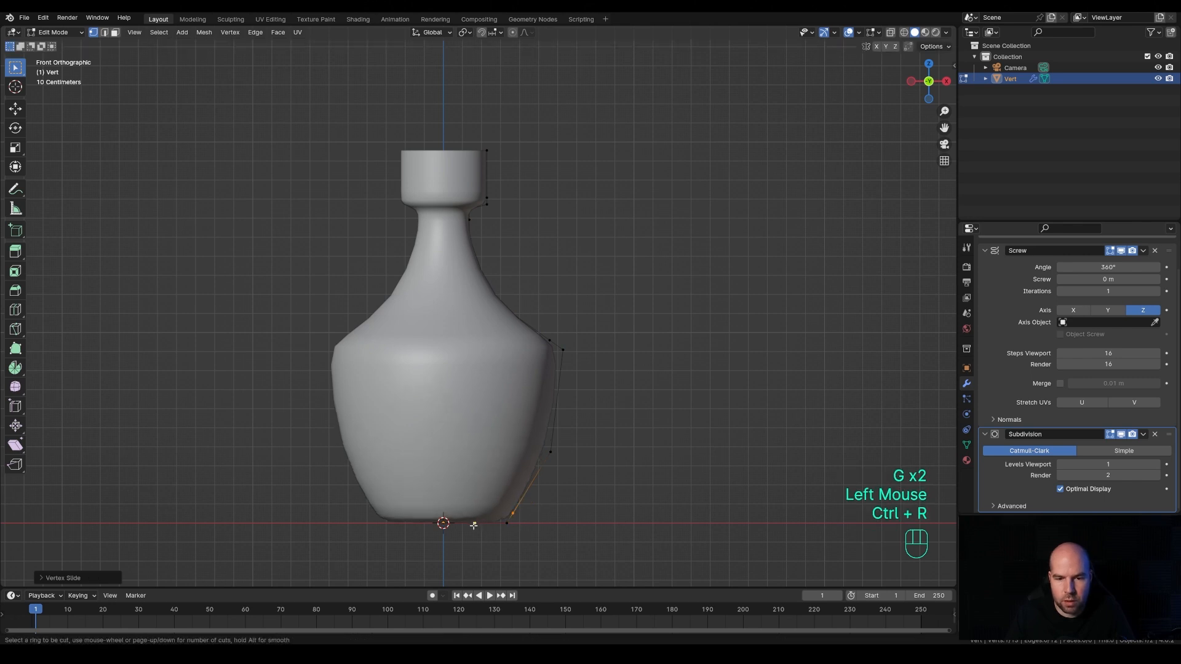
pyautogui.press('g')
pyautogui.press('g')
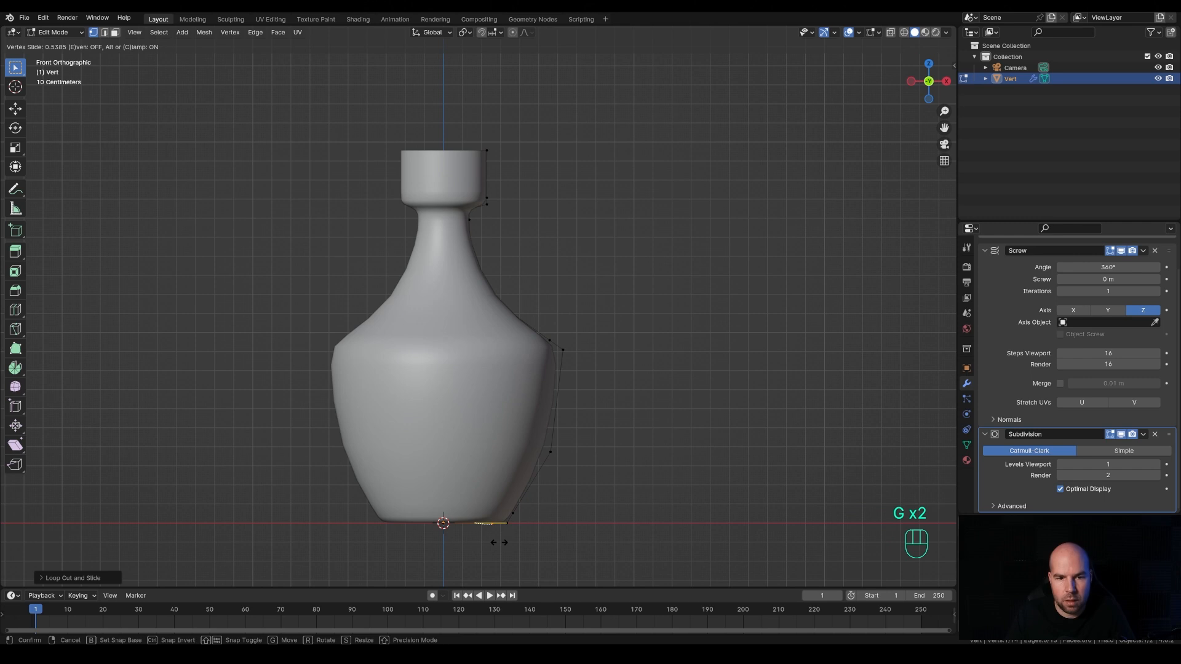
pyautogui.click(498, 542)
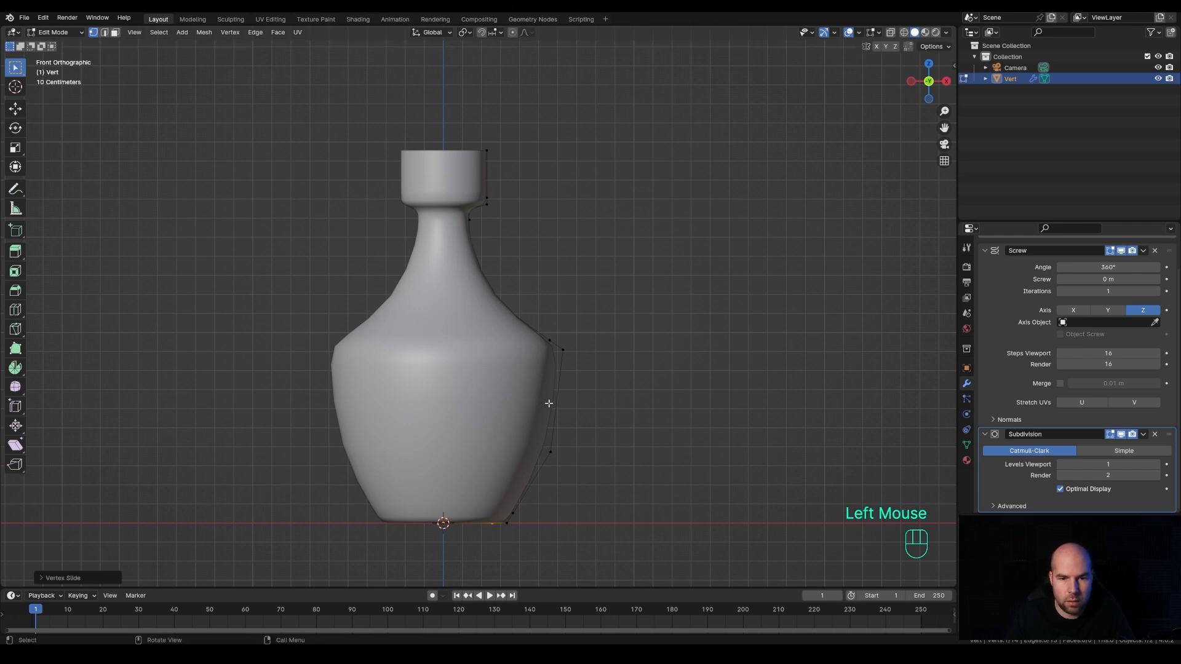
# - Raise the two shoulder vertices about 0.12 m along Z and shift them slightly inward along X
pyautogui.click(541, 330)
pyautogui.press('g')
pyautogui.press('z')
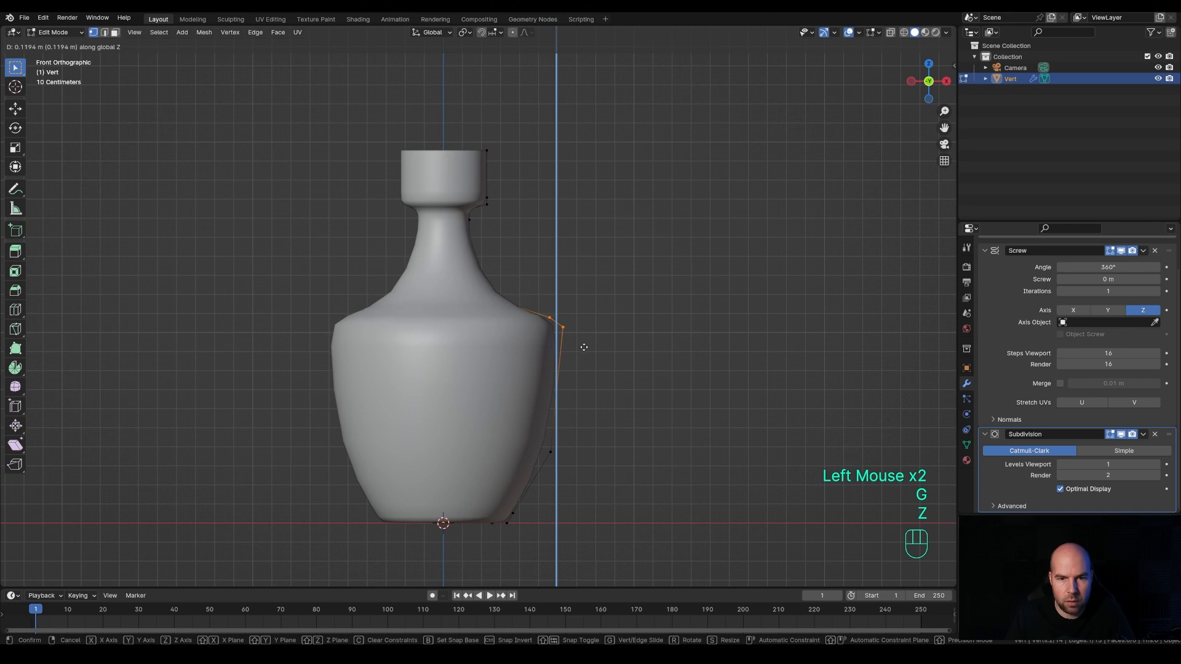
pyautogui.click(583, 344)
pyautogui.press('g')
pyautogui.press('x')
pyautogui.click(570, 376)
# - Move the belly vertex about 0.09 m outward and 0.15 m up to round the body
pyautogui.click(549, 451)
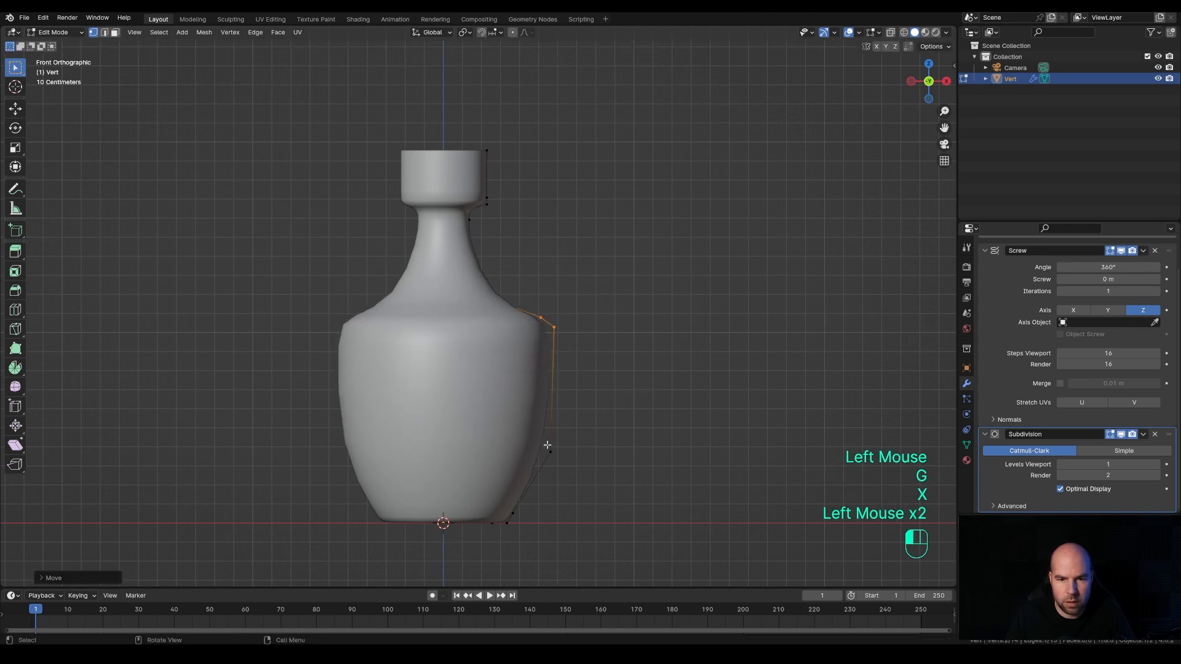
pyautogui.press('g')
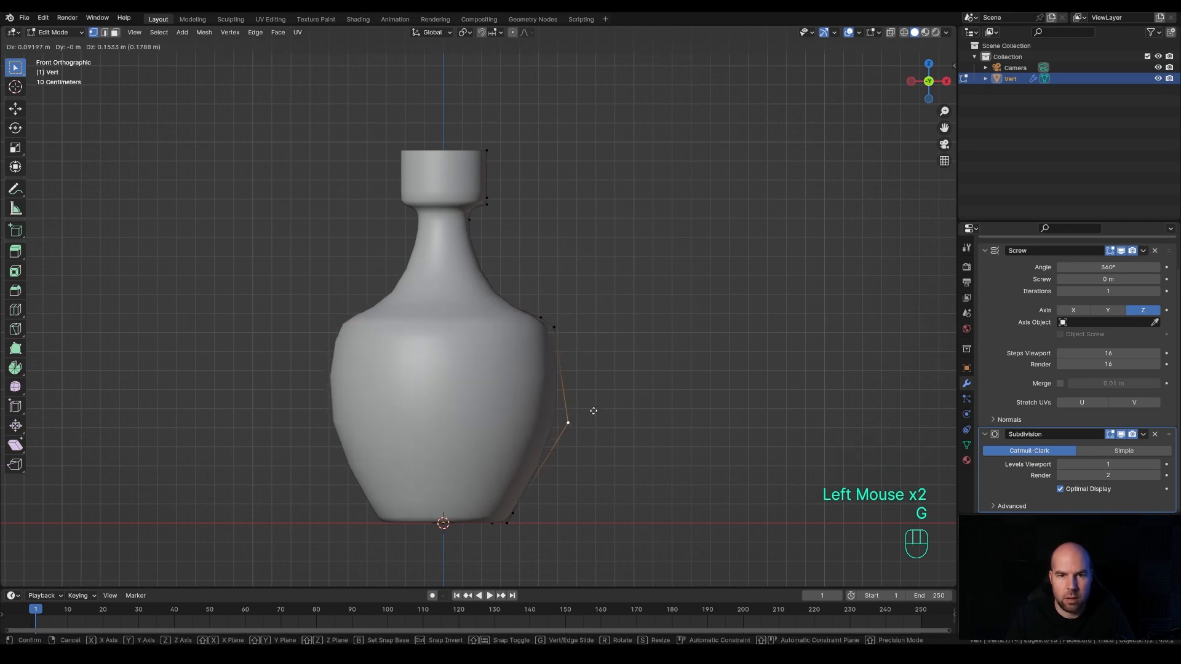
pyautogui.click(594, 410)
pyautogui.scroll(-1, 595, 340)
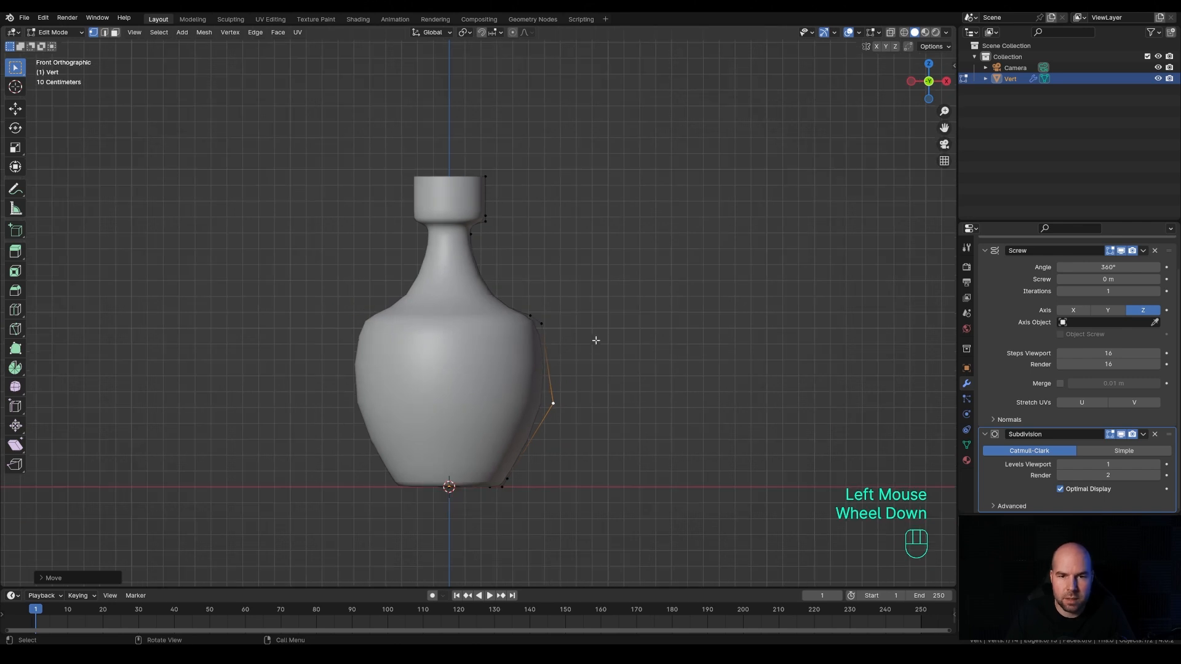
# - Add a Solidify modifier to the bottle and collapse the Screw and Subdivision modifier settings
pyautogui.scroll(2, 997, 289)
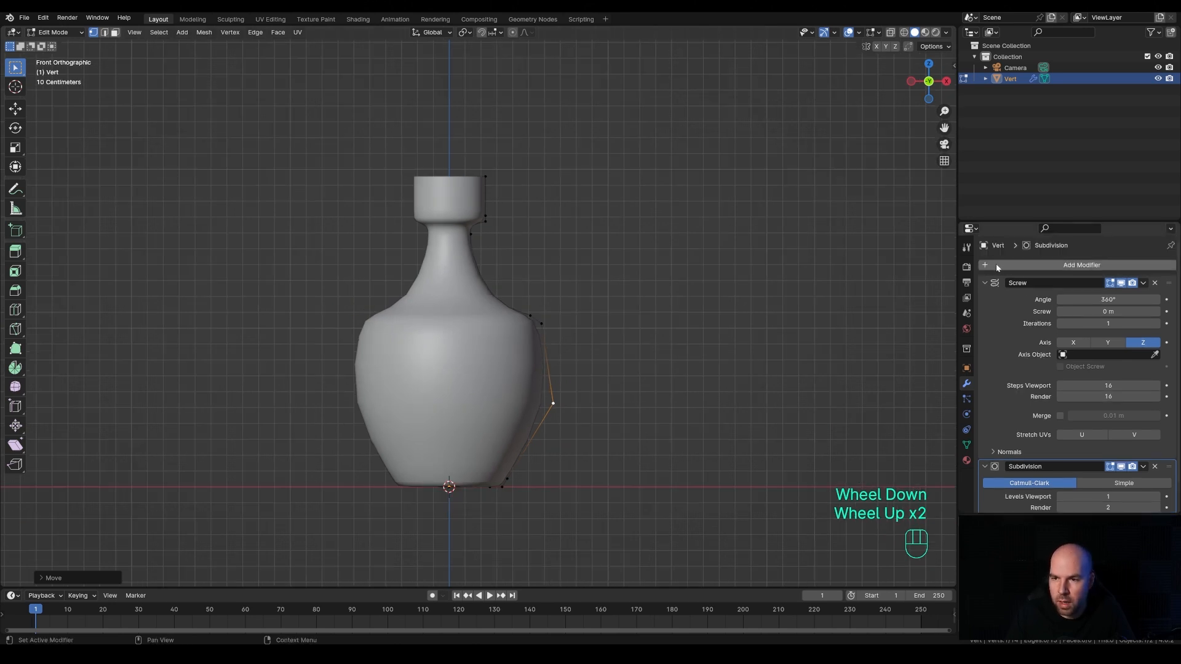
pyautogui.click(1009, 264)
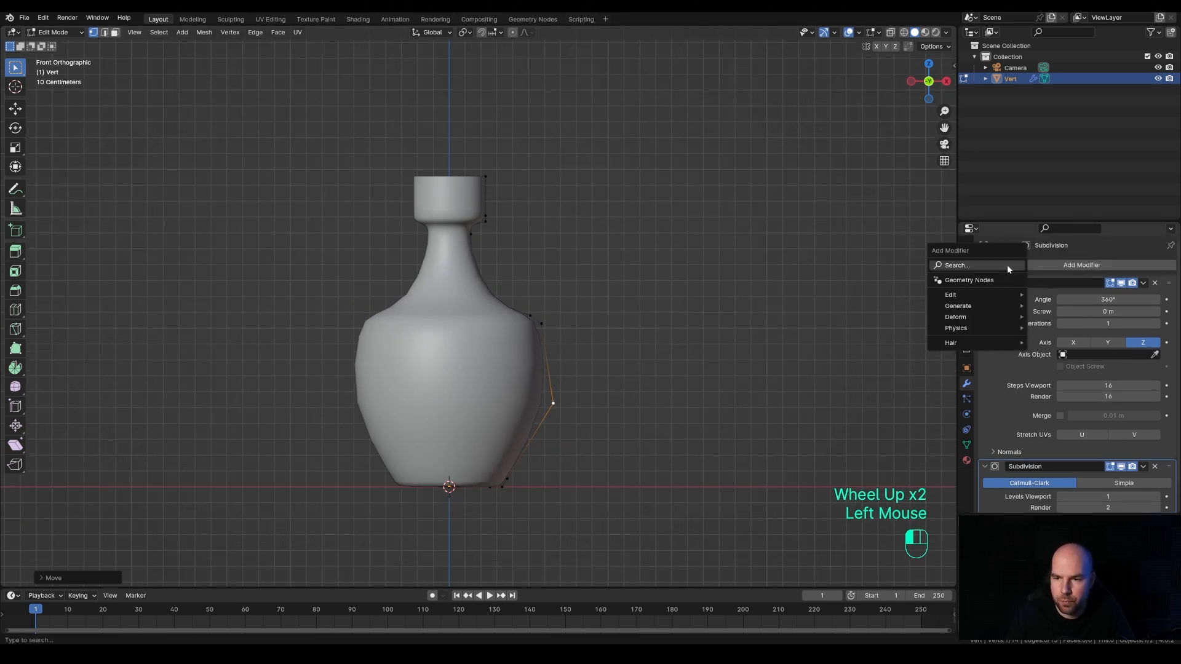
pyautogui.write('sol')
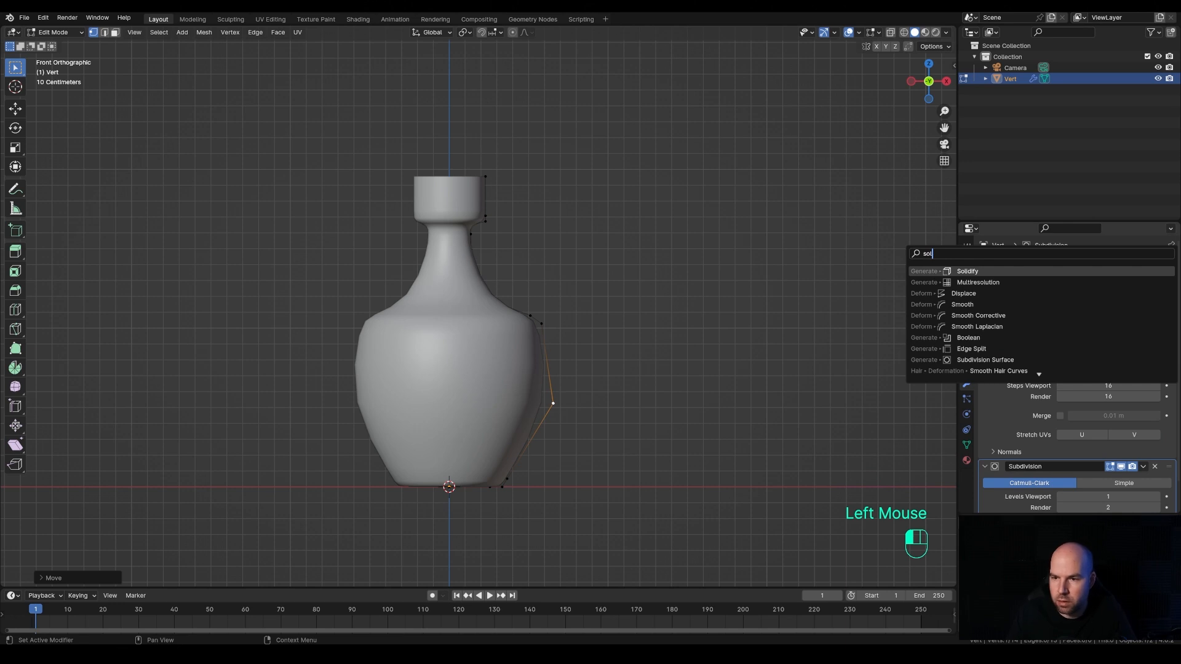
pyautogui.click(966, 273)
pyautogui.click(983, 284)
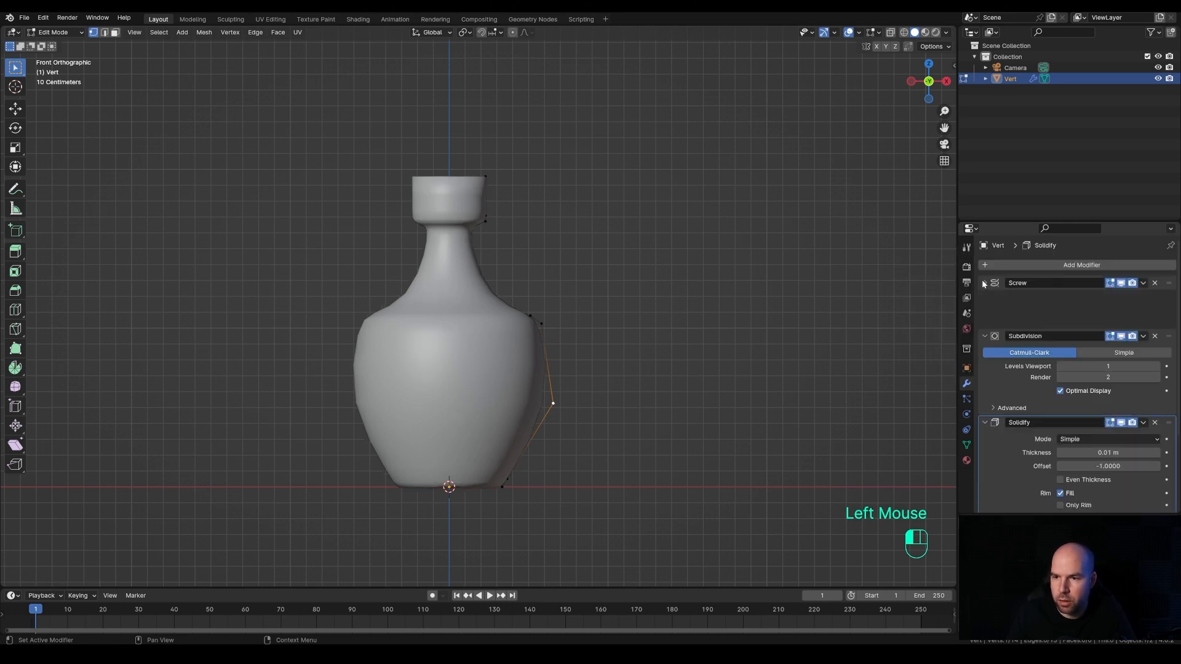
pyautogui.click(984, 298)
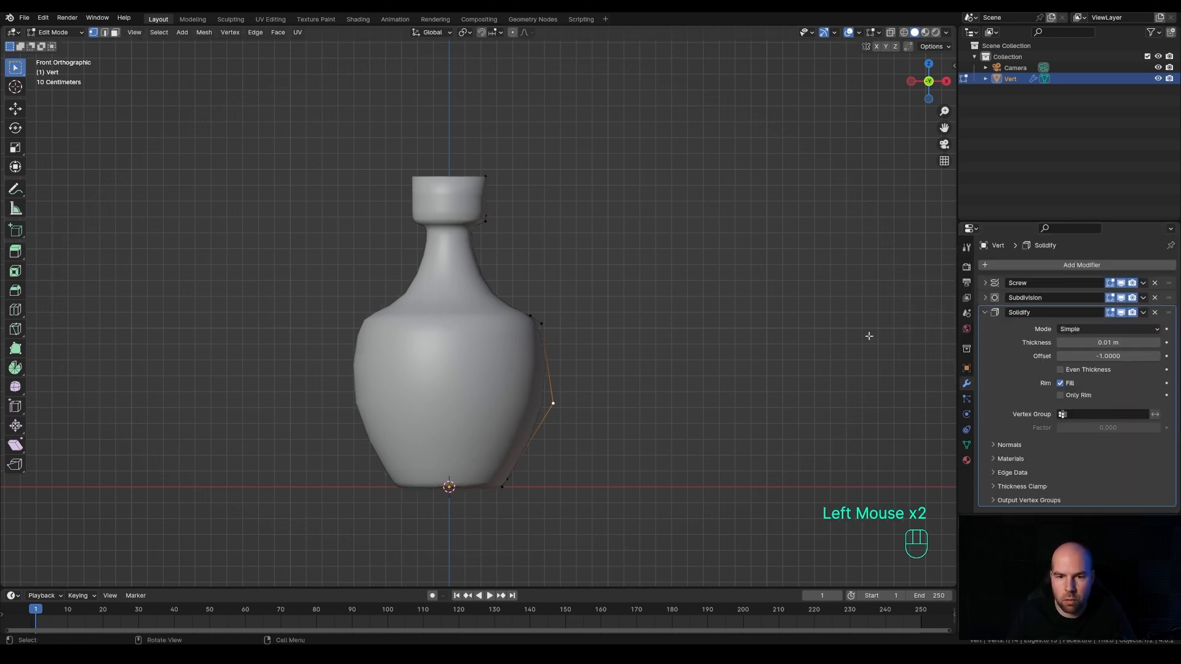
# - Reorder the Solidify modifier between Screw and Subdivision and set its thickness to about -0.111 m
pyautogui.moveTo(525, 222); pyautogui.dragTo(584, 227, button='middle')
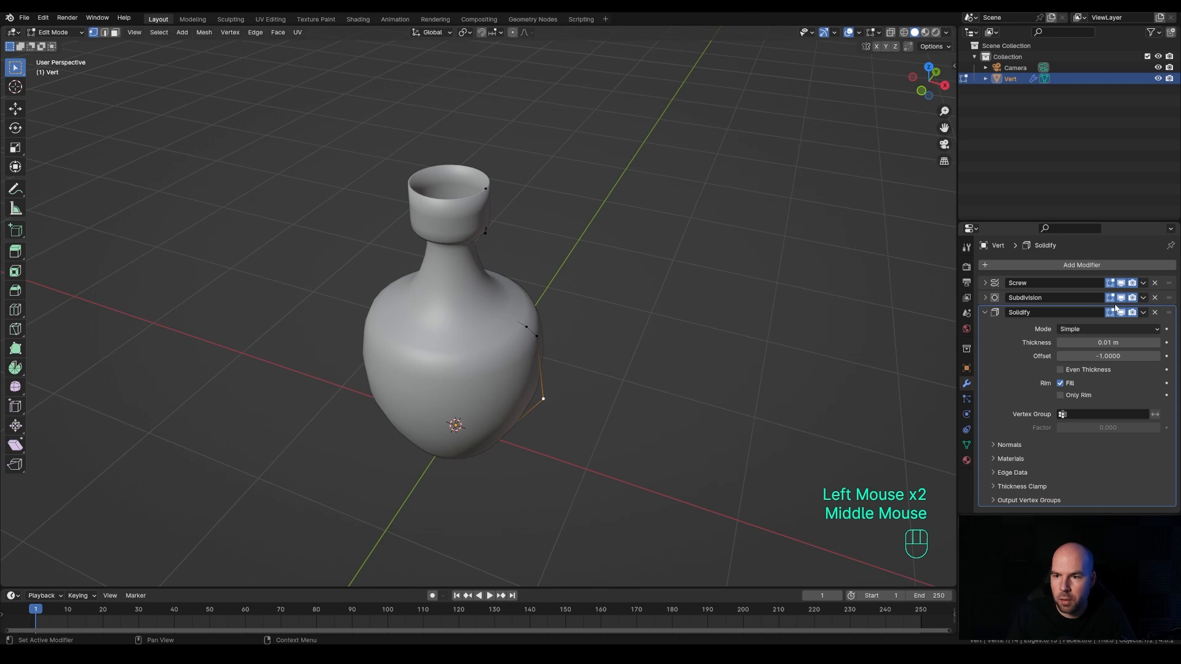
pyautogui.click(985, 313)
pyautogui.moveTo(1168, 313); pyautogui.dragTo(1168, 300)
pyautogui.click(985, 298)
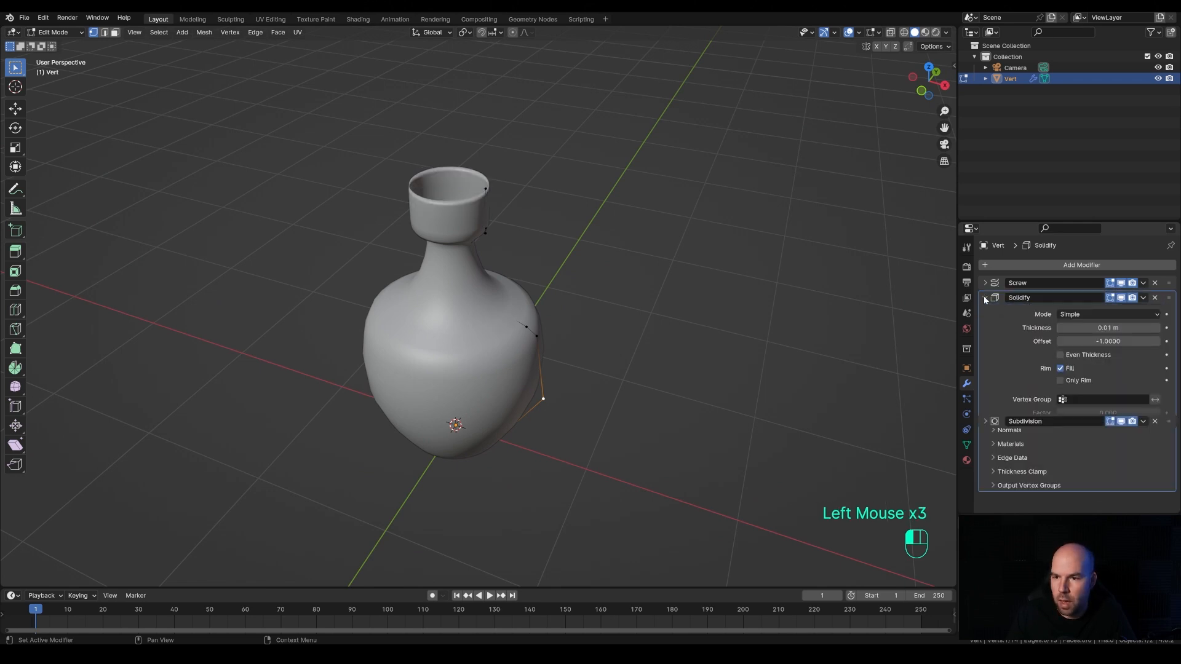
pyautogui.keyDown('shift'); pyautogui.moveTo(1095, 328); pyautogui.dragTo(1079, 328); pyautogui.keyUp('shift')
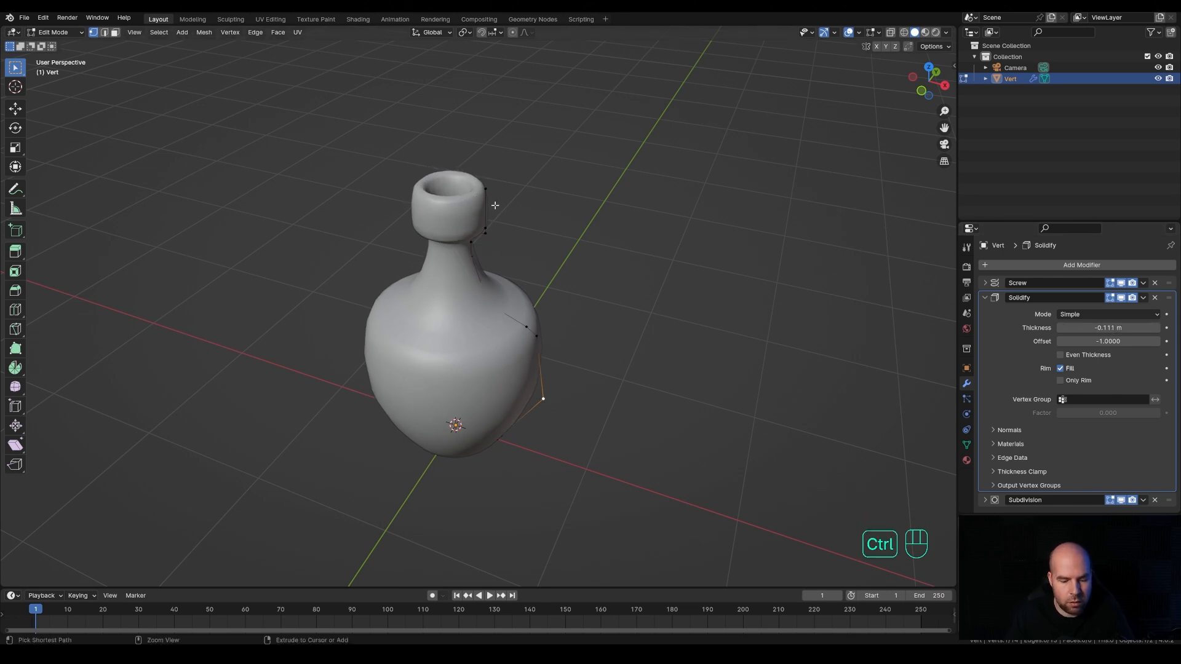
# - Add a loop cut on the rim's vertical edge and slide the new vertex about 0.61 toward the top lip
pyautogui.hotkey('ctrl', 'r')
pyautogui.click(490, 203)
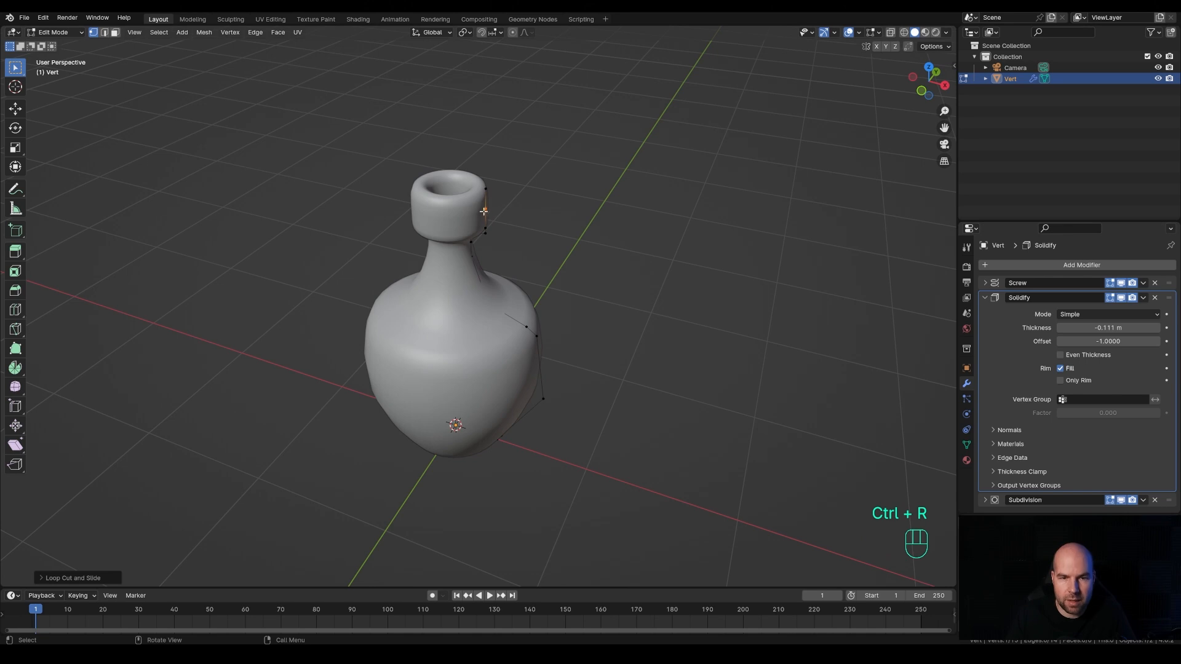
pyautogui.press('g')
pyautogui.press('g')
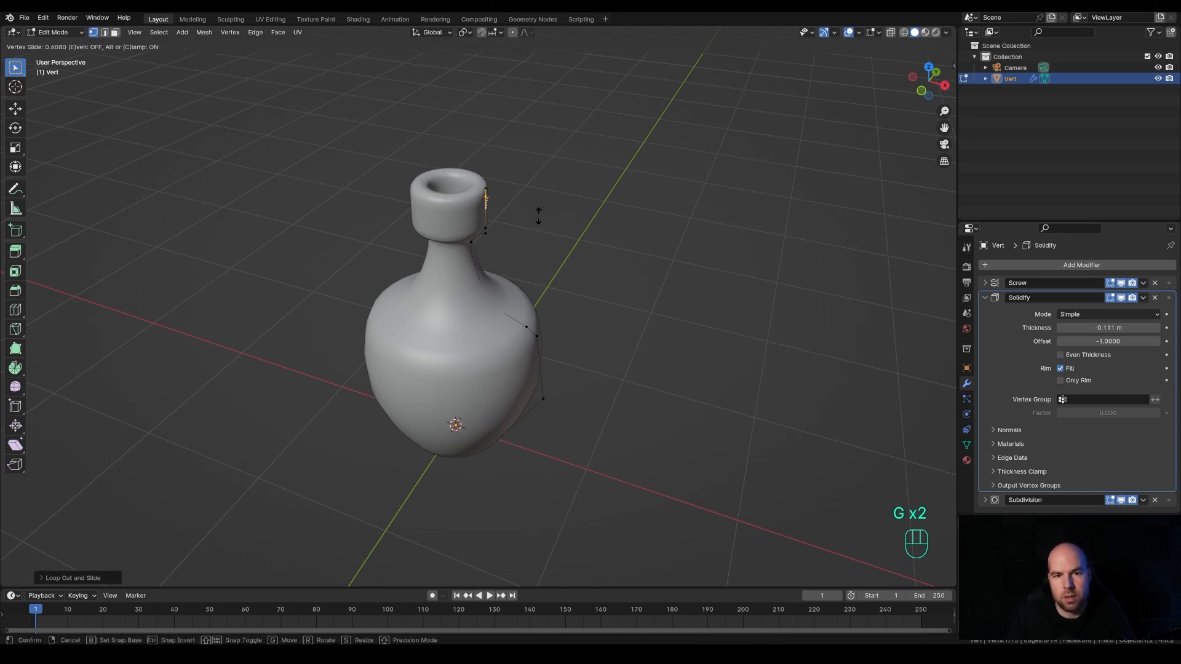
pyautogui.click(538, 216)
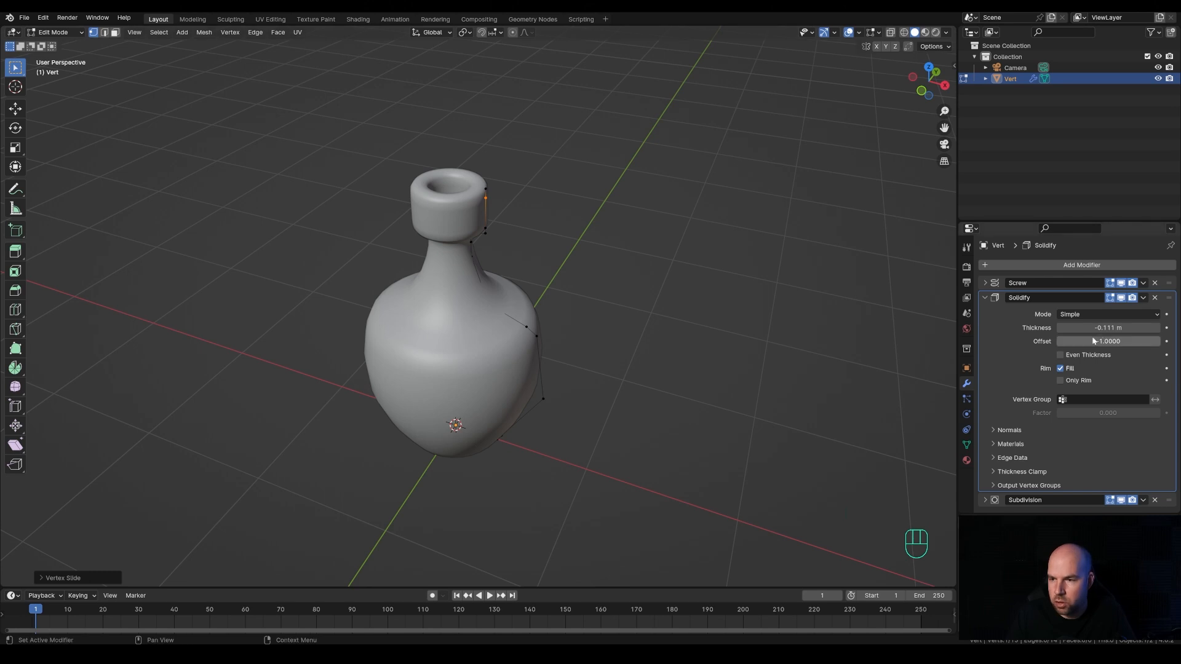
# - Set the Solidify modifier's thickness to about -0.064 m
pyautogui.keyDown('shift'); pyautogui.moveTo(1107, 328); pyautogui.dragTo(1138, 327); pyautogui.keyUp('shift')
pyautogui.moveTo(609, 332); pyautogui.dragTo(633, 323, button='middle')
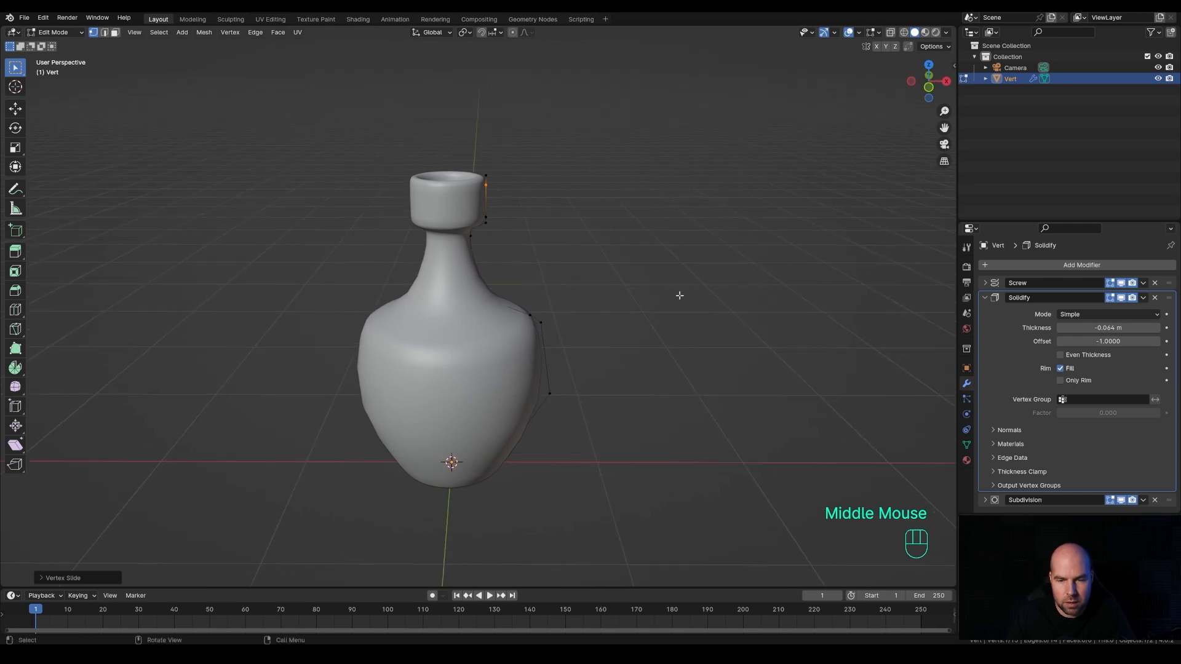
# - In front view, move all the rim's outer vertices about 0.017 m inward along X
pyautogui.press('KP_1')
pyautogui.moveTo(482, 174); pyautogui.dragTo(505, 232)
pyautogui.press('g')
pyautogui.press('x')
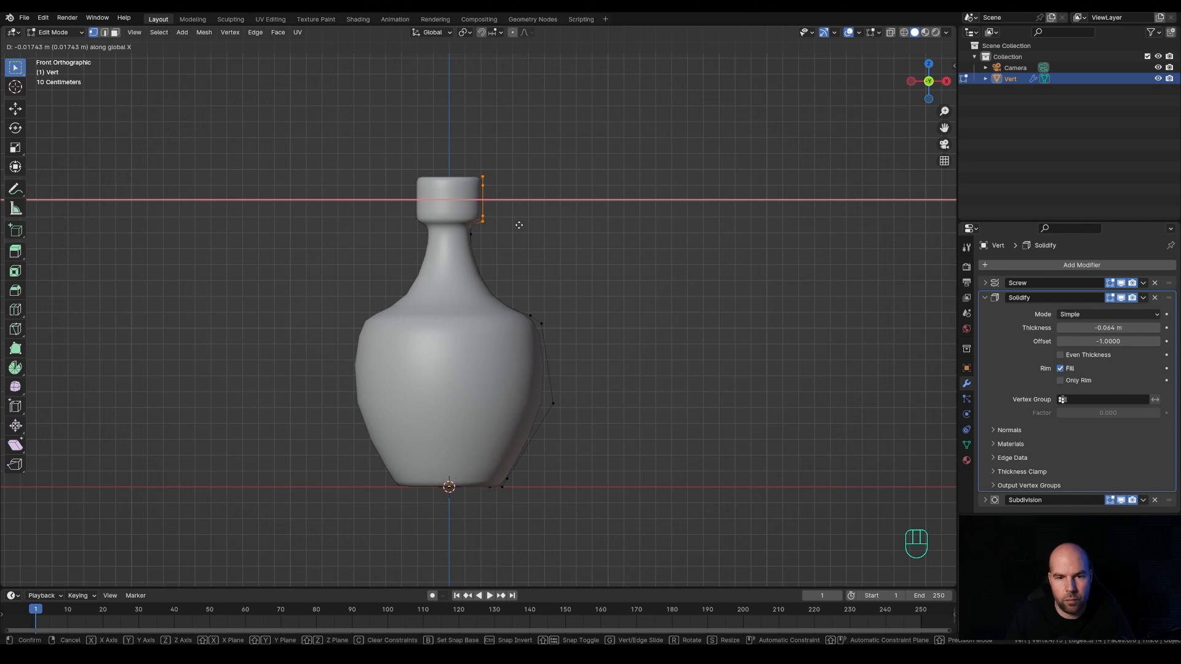
pyautogui.click(519, 225)
pyautogui.keyDown('shift'); pyautogui.moveTo(519, 225); pyautogui.dragTo(579, 233, button='middle'); pyautogui.keyUp('shift')
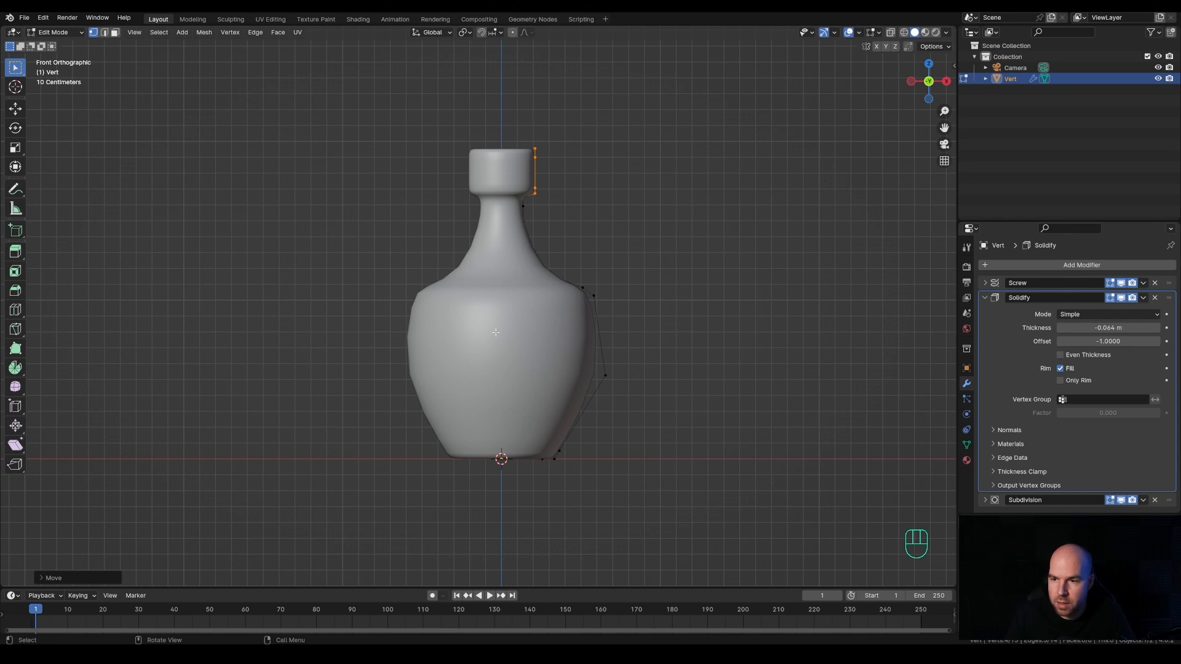
# - Collapse the Solidify settings, turn on X-ray and examine the wall thickness and the centre of the bottle's base
pyautogui.click(985, 297)
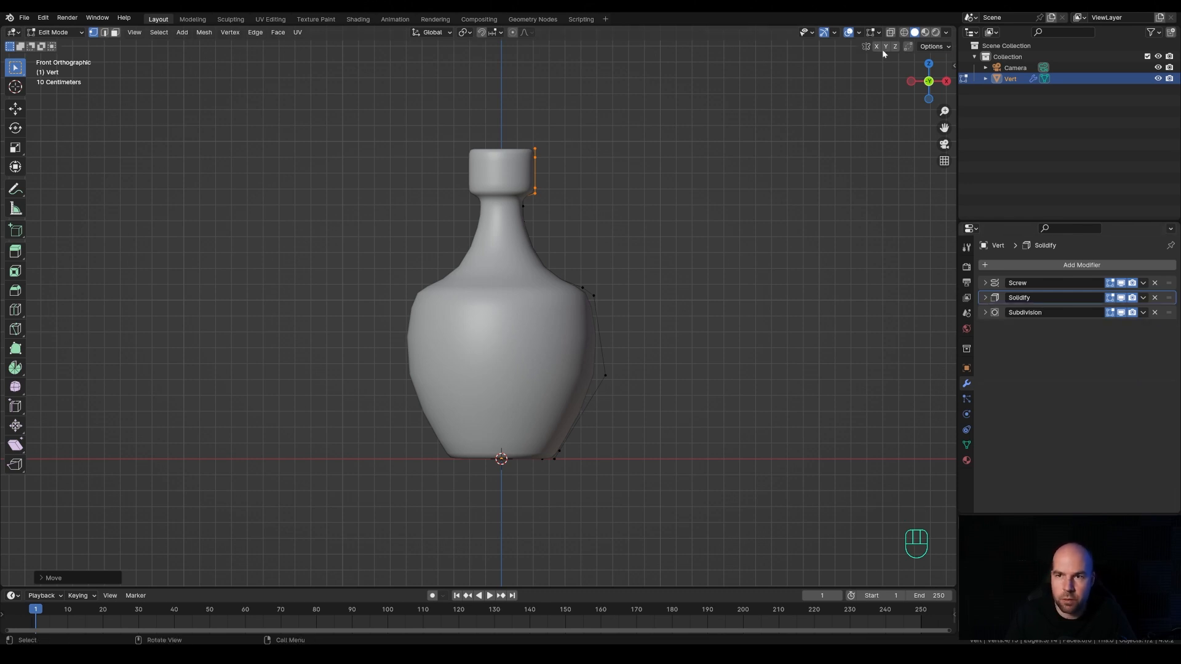
pyautogui.click(891, 33)
pyautogui.scroll(2, 607, 297)
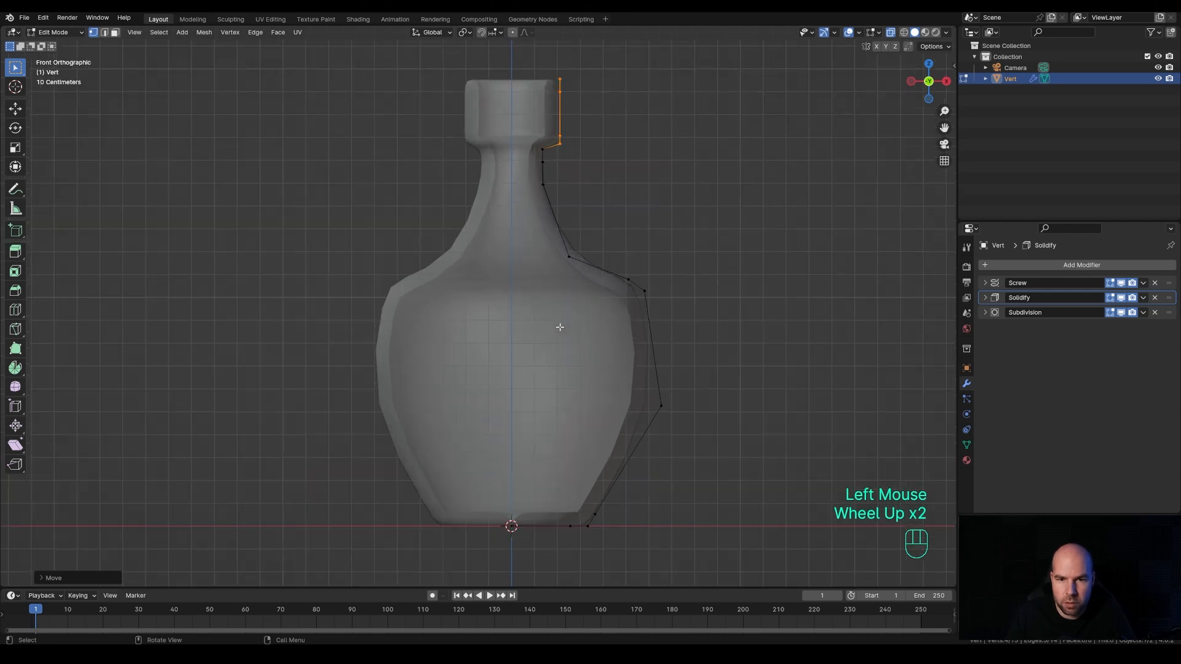
pyautogui.keyDown('shift'); pyautogui.moveTo(559, 326); pyautogui.dragTo(770, 298, button='middle'); pyautogui.keyUp('shift')
pyautogui.scroll(1, 601, 255)
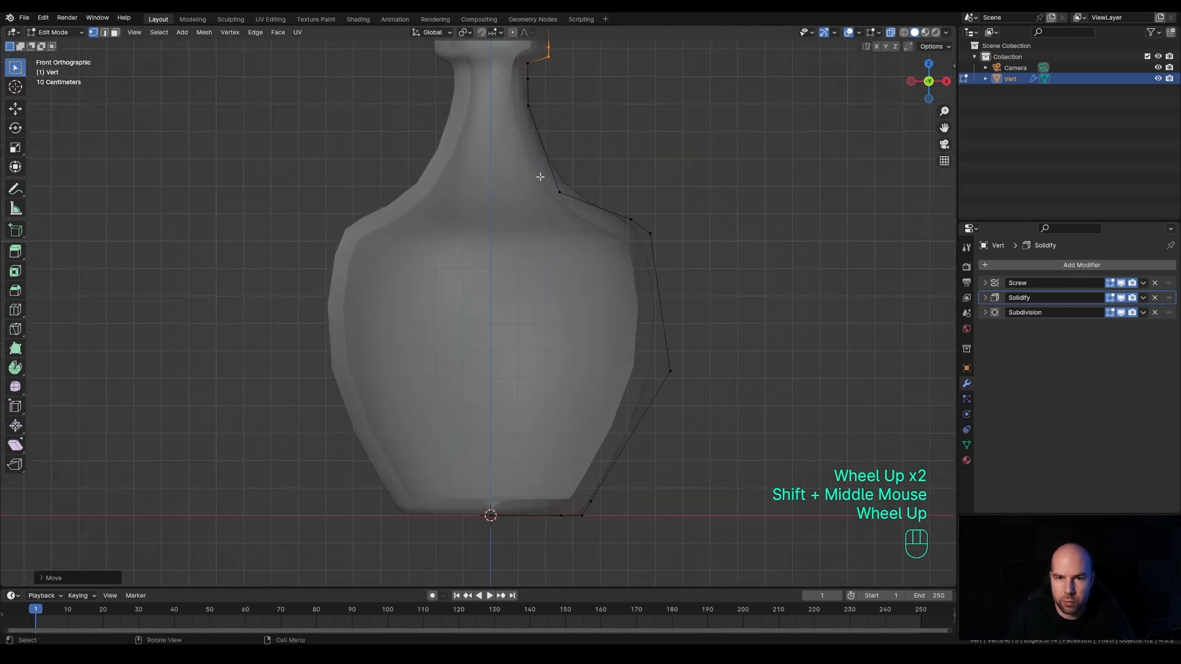
pyautogui.scroll(-1, 680, 332)
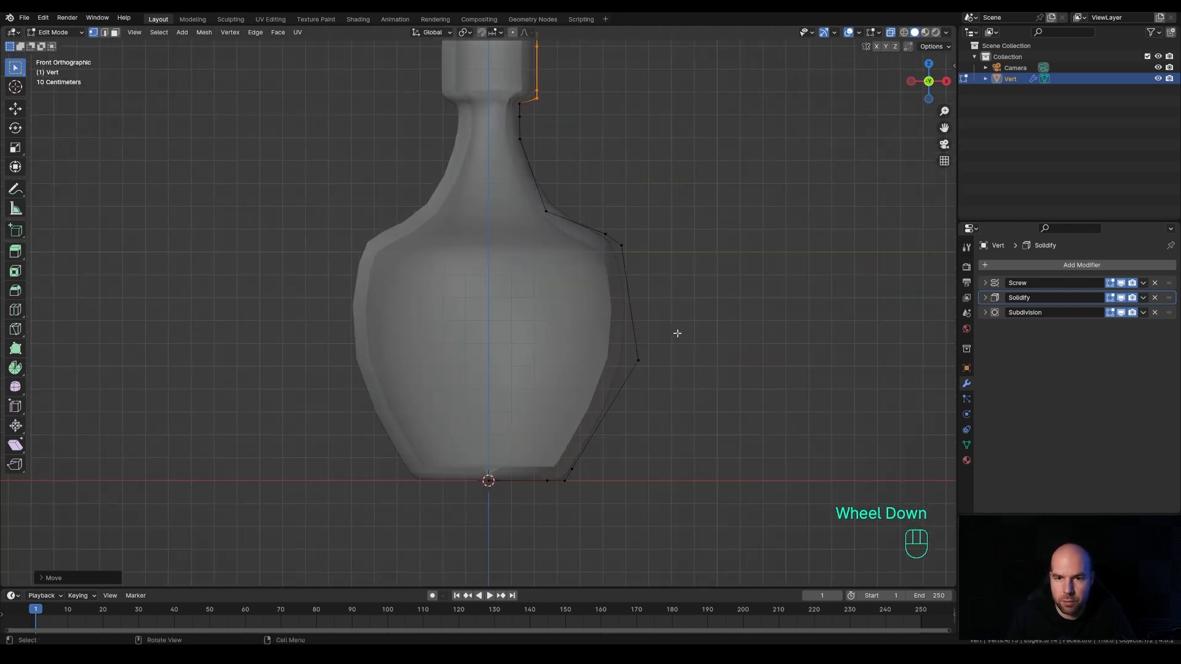
pyautogui.scroll(1, 659, 335)
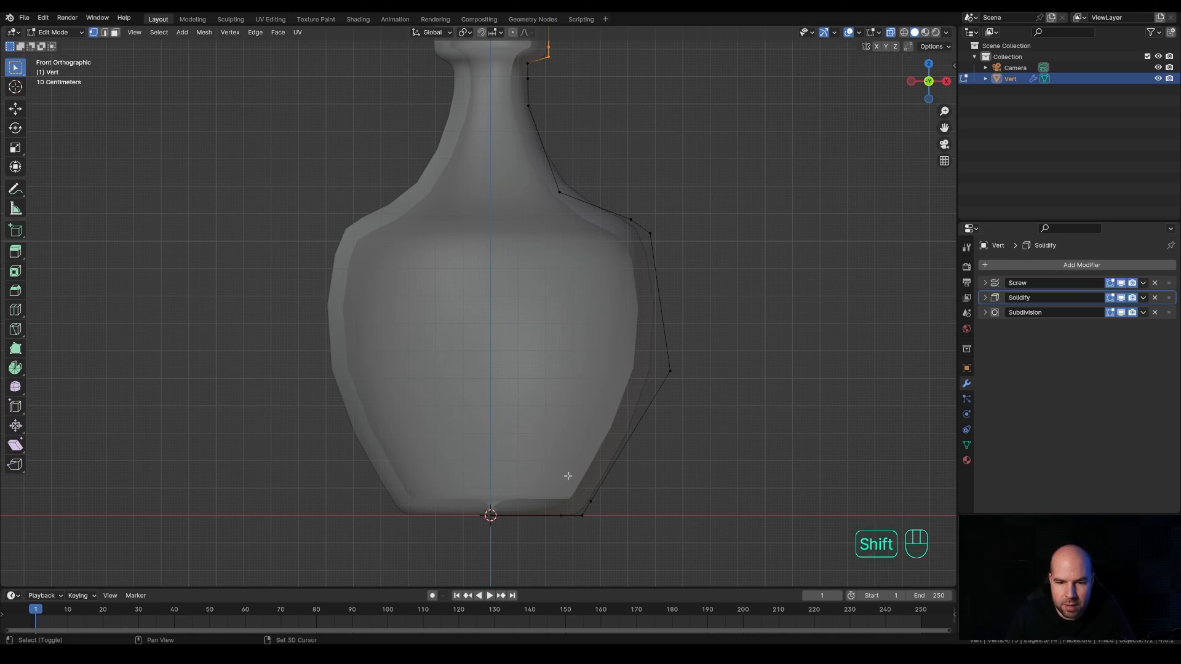
pyautogui.keyDown('shift'); pyautogui.moveTo(566, 477); pyautogui.dragTo(548, 337, button='middle'); pyautogui.keyUp('shift')
pyautogui.scroll(3, 686, 360)
pyautogui.keyDown('shift'); pyautogui.moveTo(756, 330); pyautogui.dragTo(607, 352, button='middle'); pyautogui.keyUp('shift')
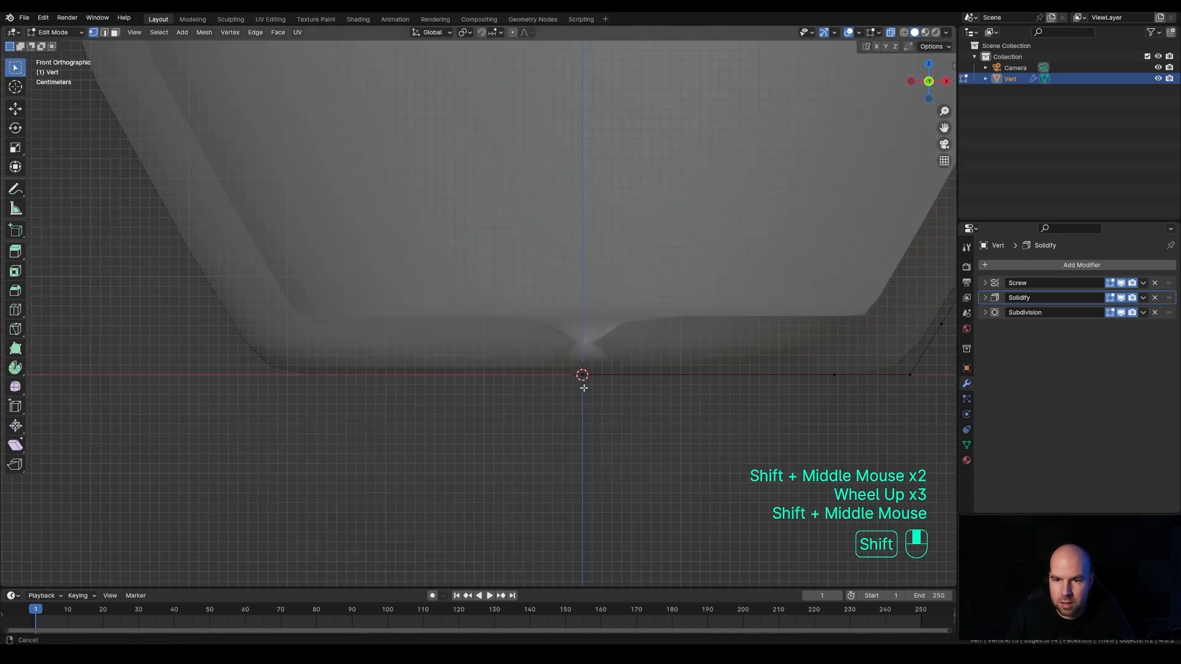
pyautogui.scroll(-1, 561, 377)
pyautogui.click(547, 384)
pyautogui.press('g')
pyautogui.press('x')
pyautogui.click(728, 379)
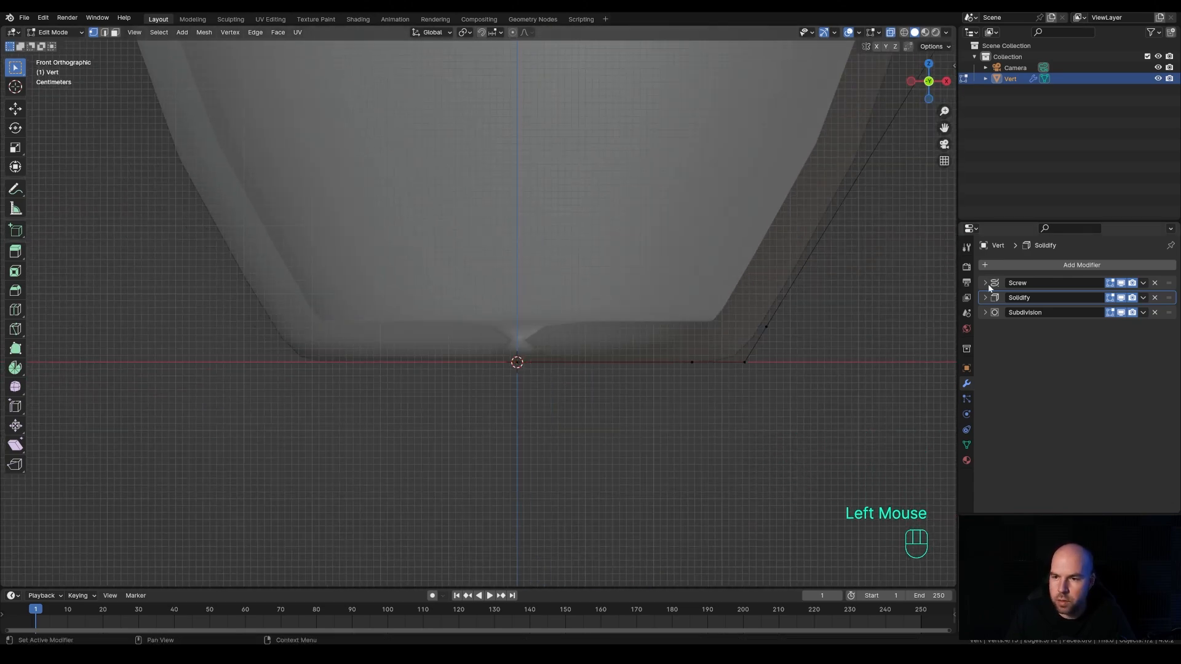
# - Expand the Screw modifier's settings and enable Merge to weld the vertices at the centre of the base
pyautogui.click(985, 283)
pyautogui.click(1059, 416)
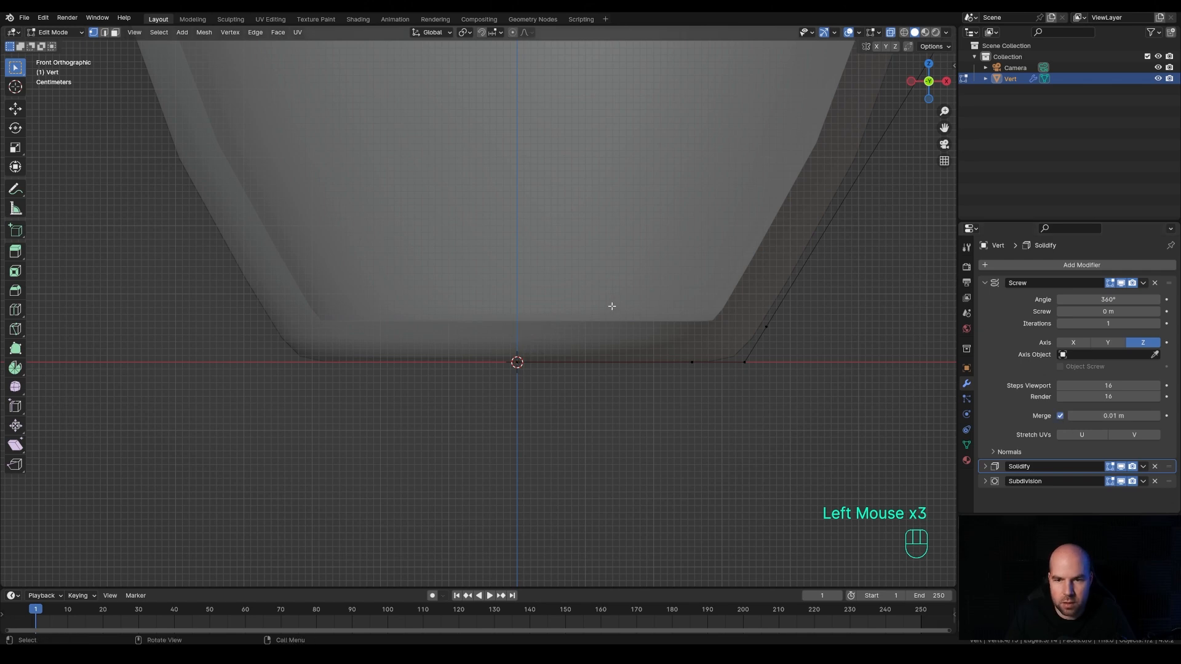
# - Leave mesh editing and duplicate the bottle object in place without offsetting the copy
pyautogui.scroll(-4, 612, 306)
pyautogui.keyDown('shift'); pyautogui.moveTo(685, 242); pyautogui.dragTo(690, 345, button='middle'); pyautogui.keyUp('shift')
pyautogui.press('Tab')
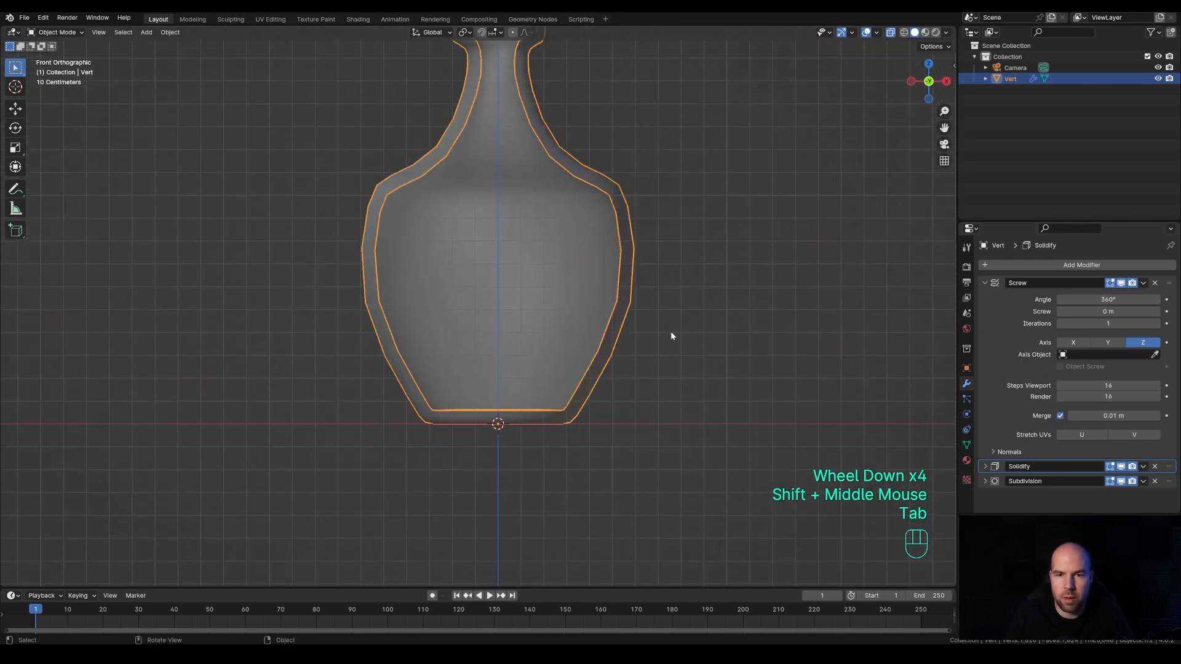
pyautogui.hotkey('shift', 'd')
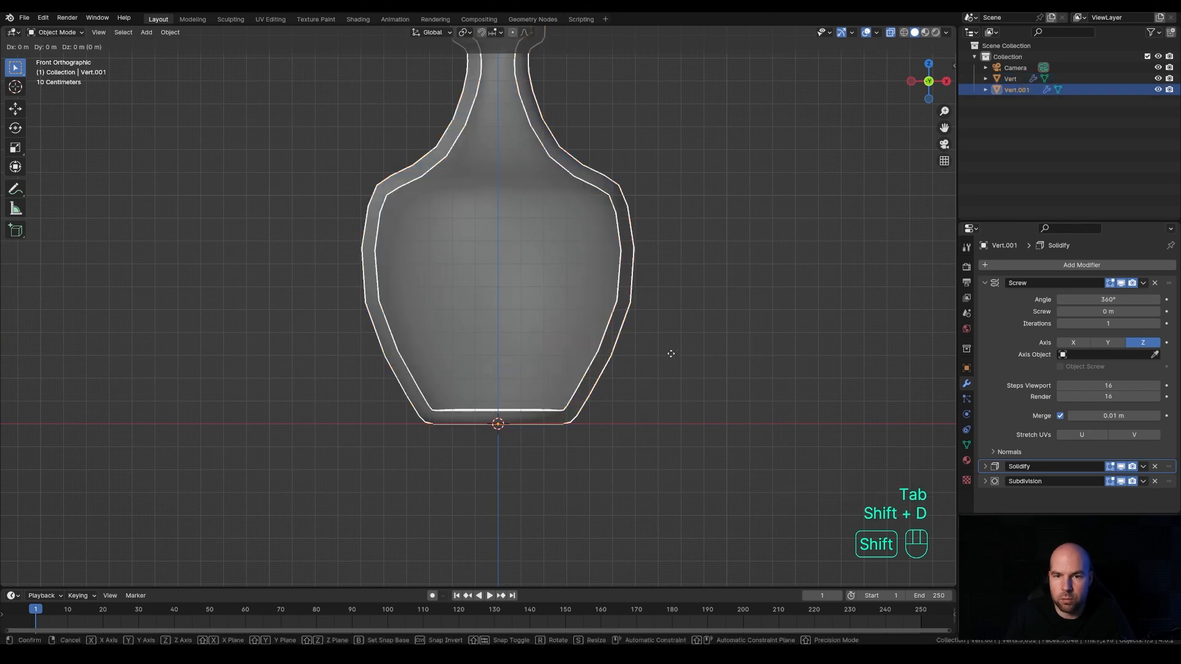
pyautogui.rightClick(629, 389)
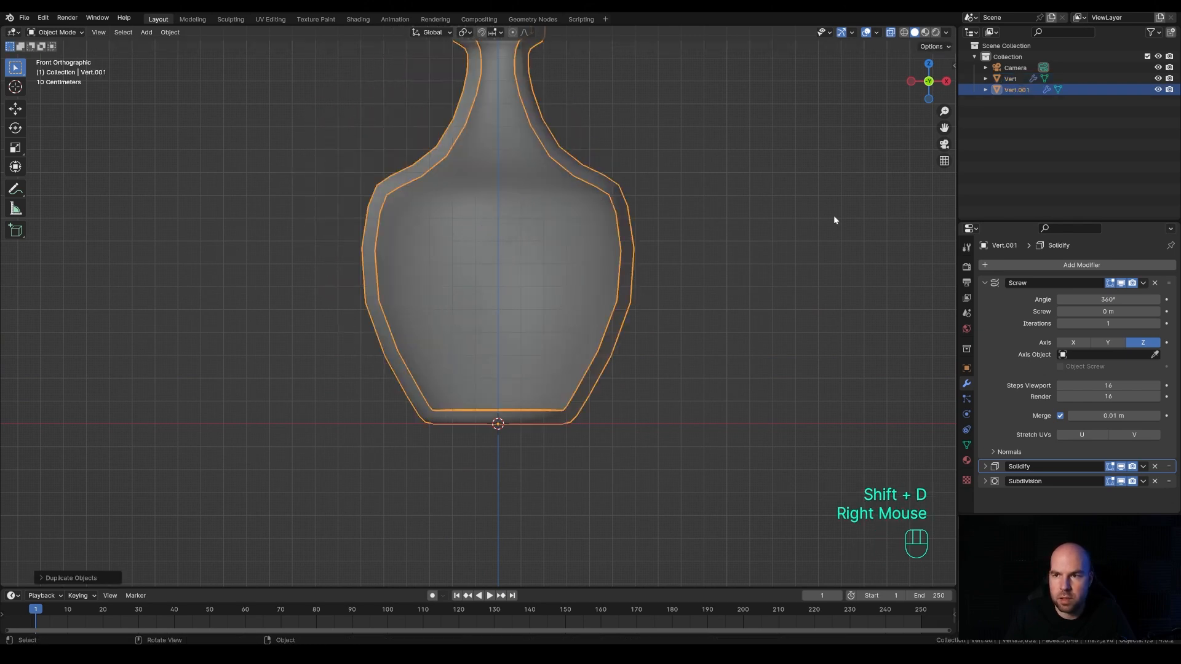
pyautogui.keyDown('shift'); pyautogui.moveTo(665, 272); pyautogui.dragTo(660, 283, button='middle'); pyautogui.keyUp('shift')
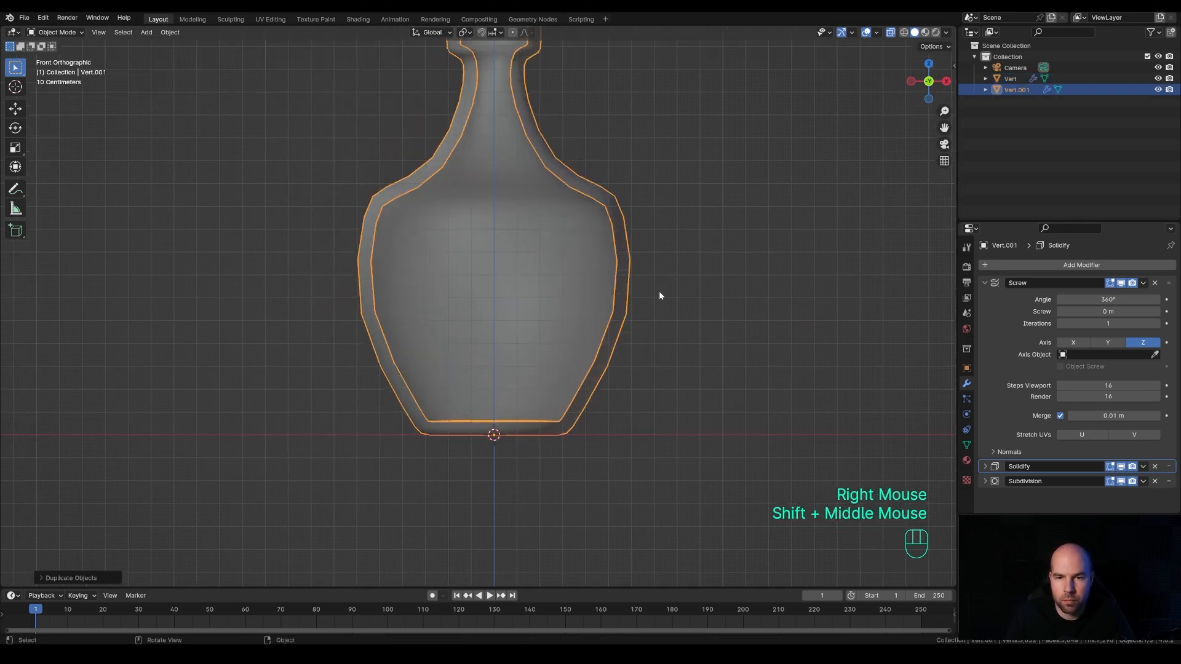
# - Delete the duplicate's profile vertices for the rim, neck and upper shoulder, keeping only the lower body profile
pyautogui.press('Tab')
pyautogui.scroll(-2, 687, 310)
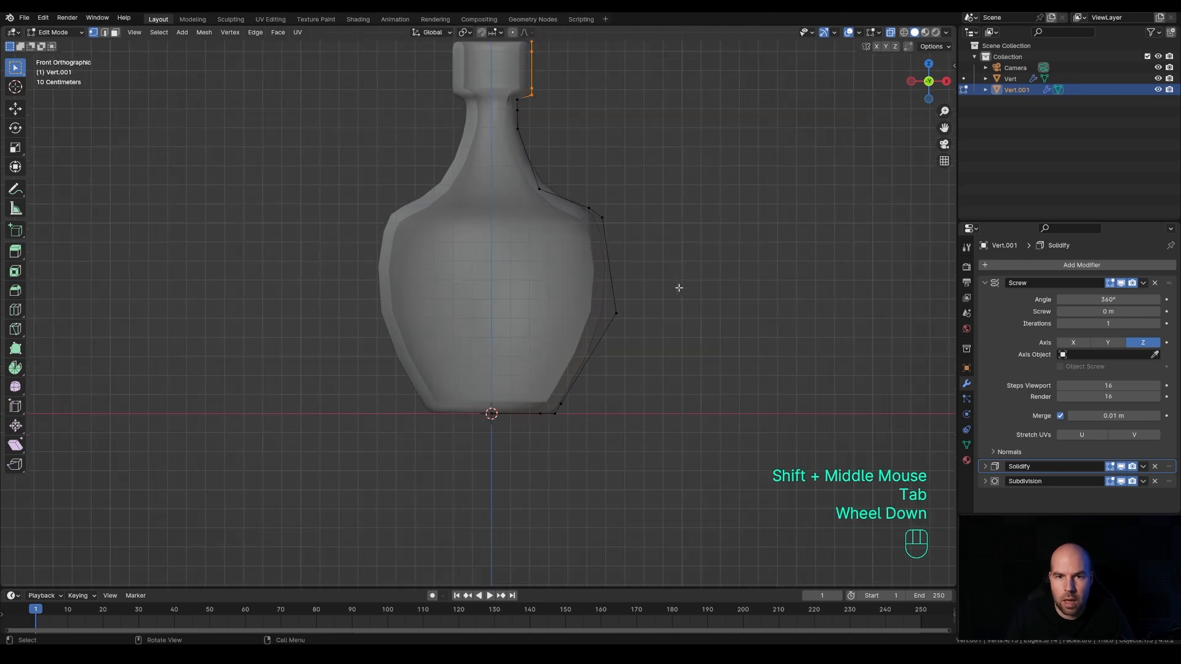
pyautogui.moveTo(480, 59); pyautogui.dragTo(552, 214)
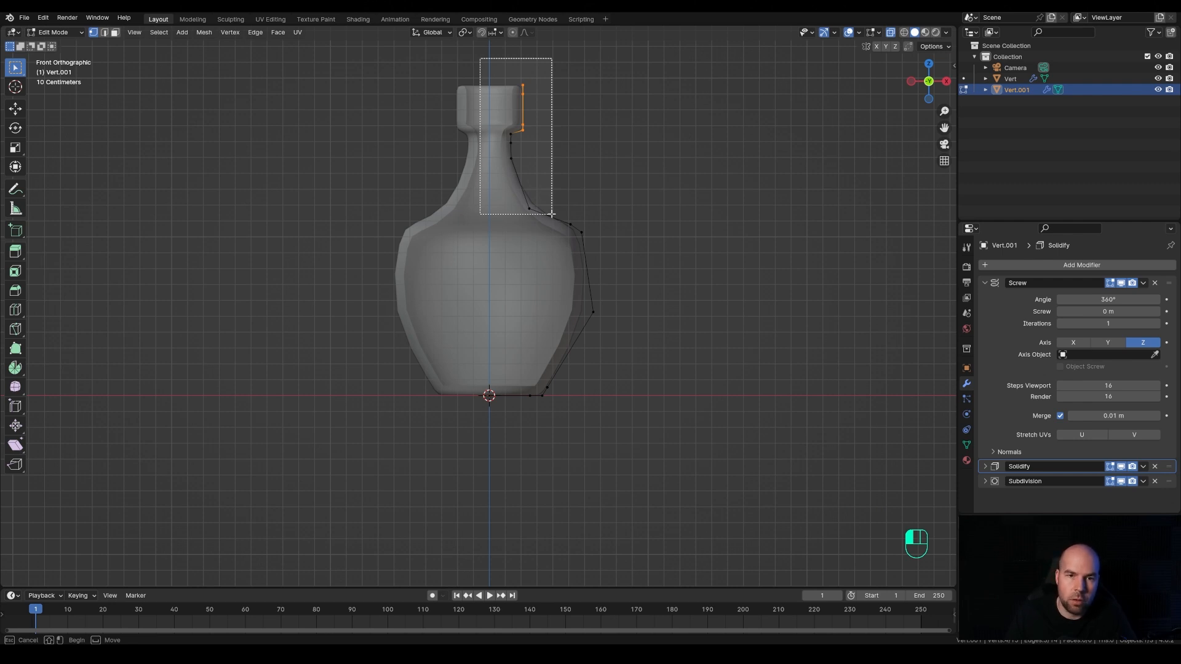
pyautogui.click(552, 214)
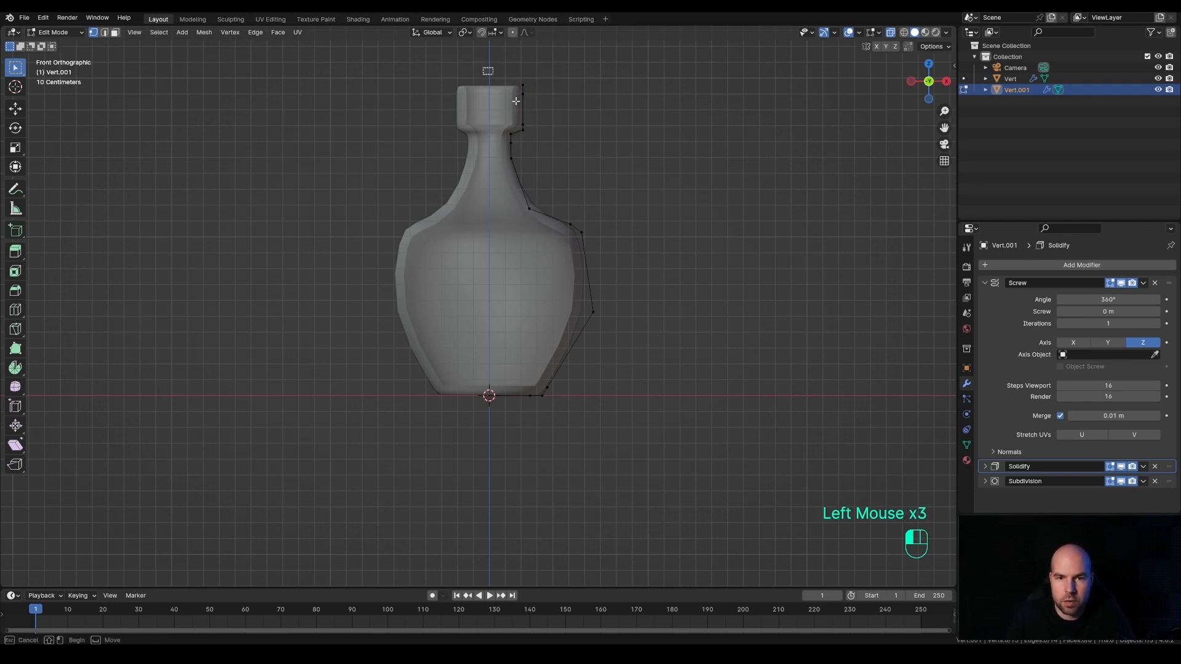
pyautogui.moveTo(483, 68); pyautogui.dragTo(575, 240)
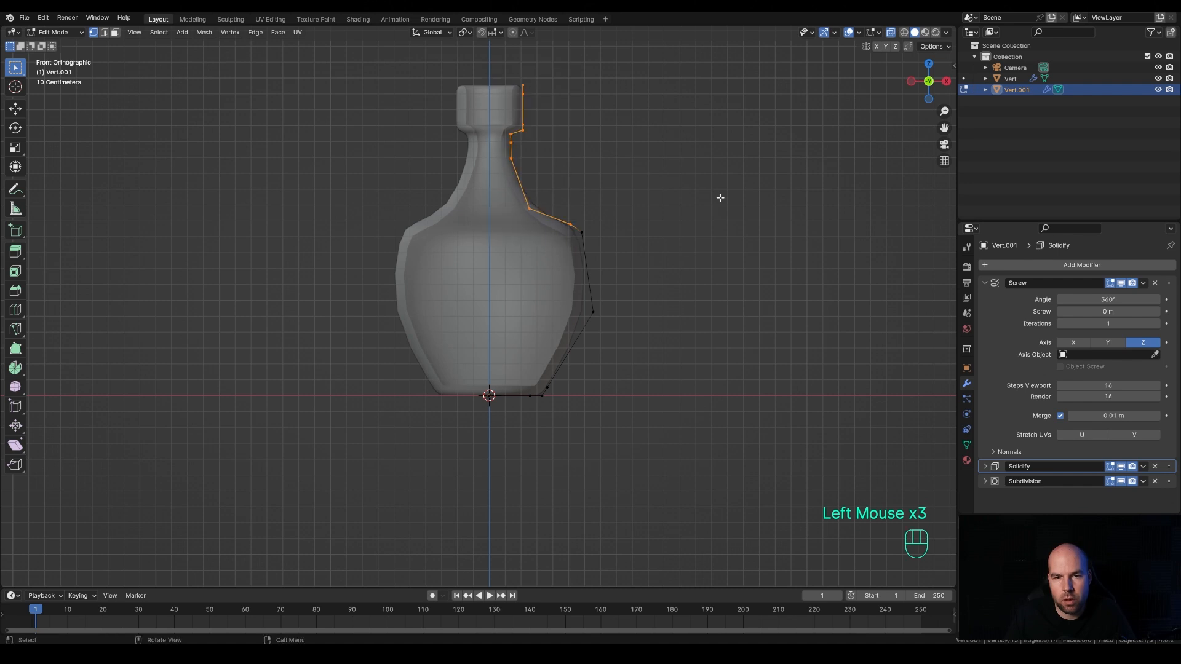
pyautogui.press('x')
pyautogui.click(641, 180)
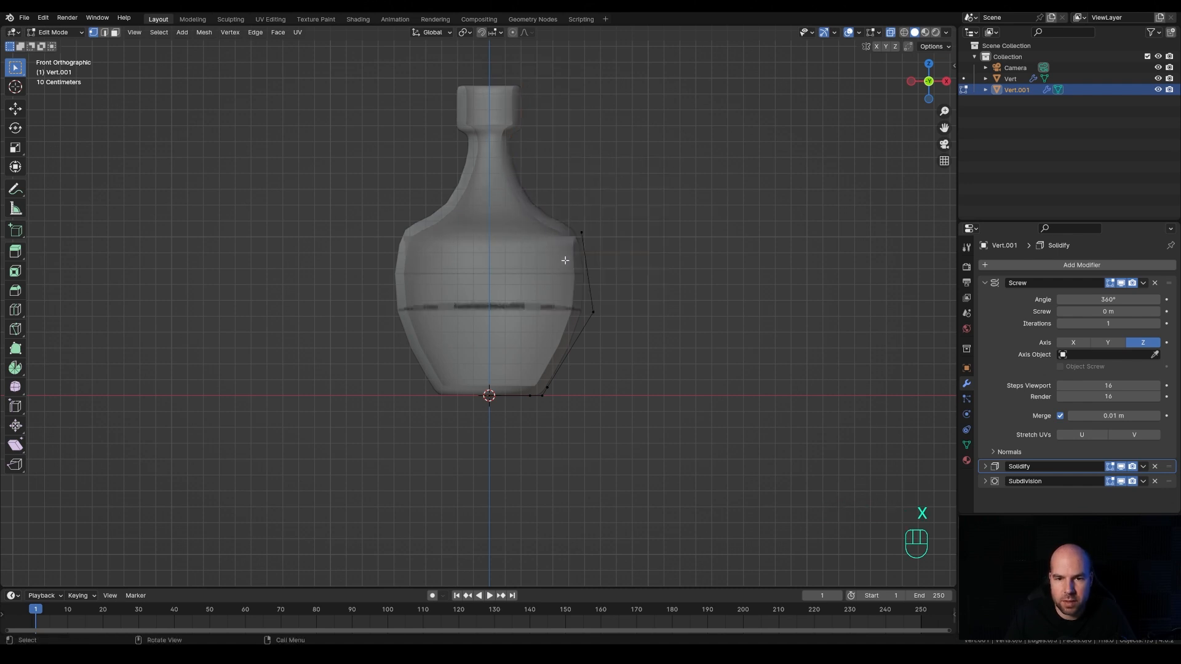
# - Raise the duplicate's whole remaining profile along Z until its base line sits on the bottle's inner floor
pyautogui.scroll(2, 621, 311)
pyautogui.press('Escape')
pyautogui.hotkey('ctrl', 'z')
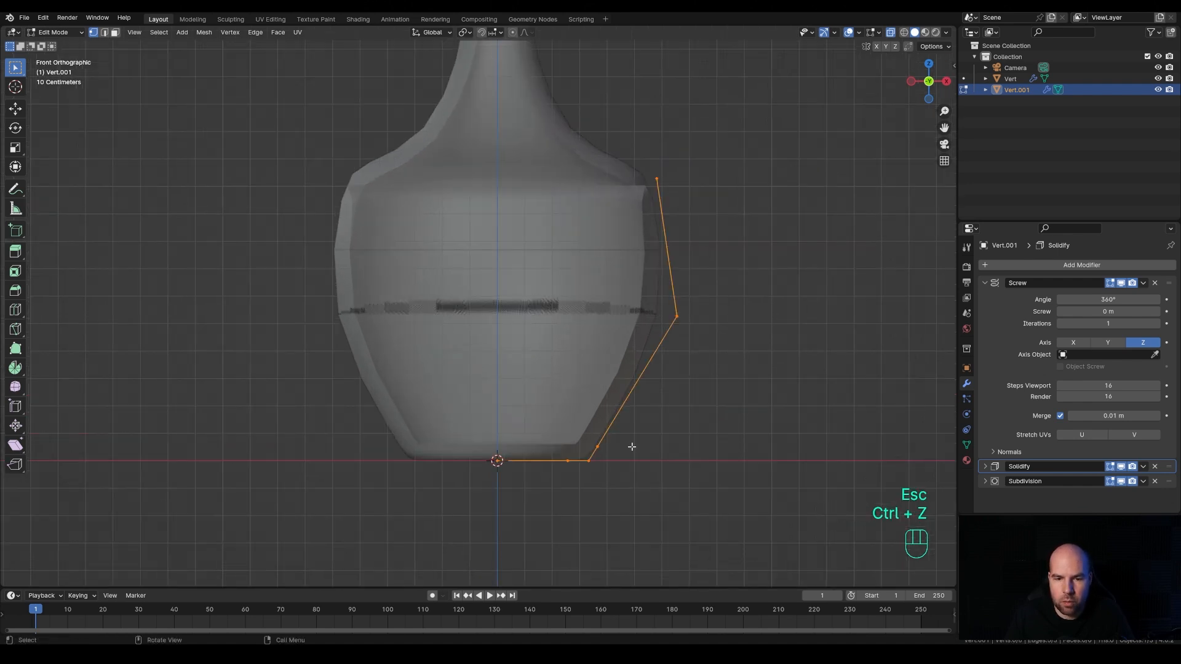
pyautogui.press('g')
pyautogui.press('z')
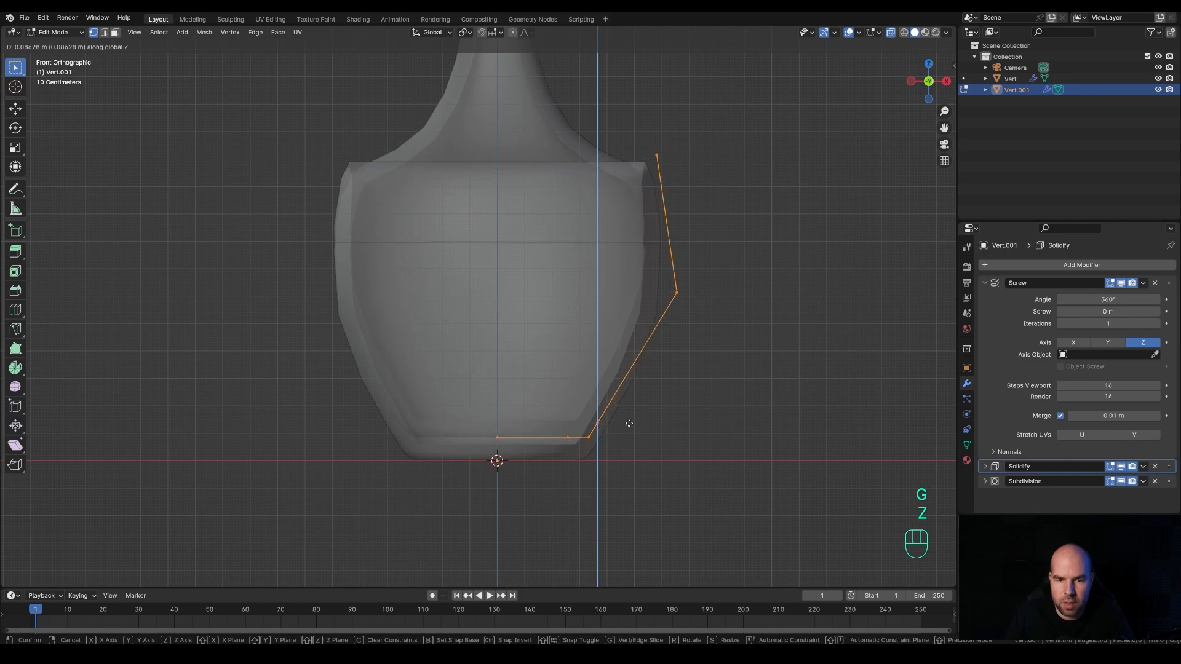
pyautogui.click(628, 429)
pyautogui.keyDown('shift'); pyautogui.moveTo(557, 421); pyautogui.dragTo(572, 330, button='middle'); pyautogui.keyUp('shift')
pyautogui.scroll(3, 516, 380)
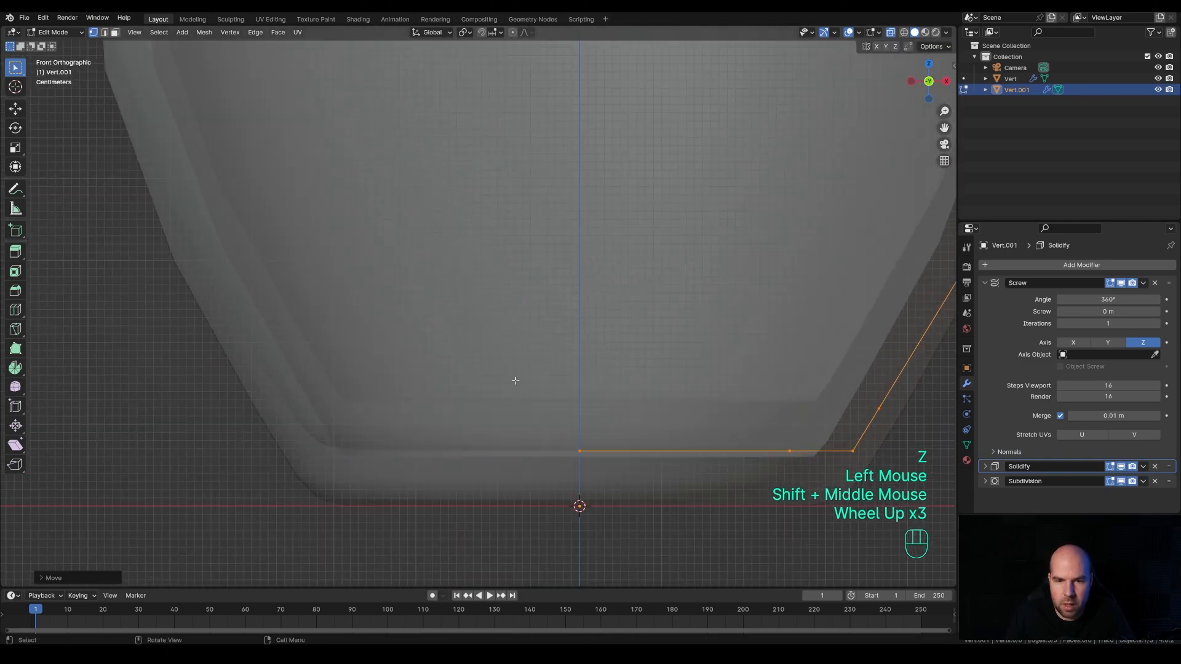
pyautogui.press('g')
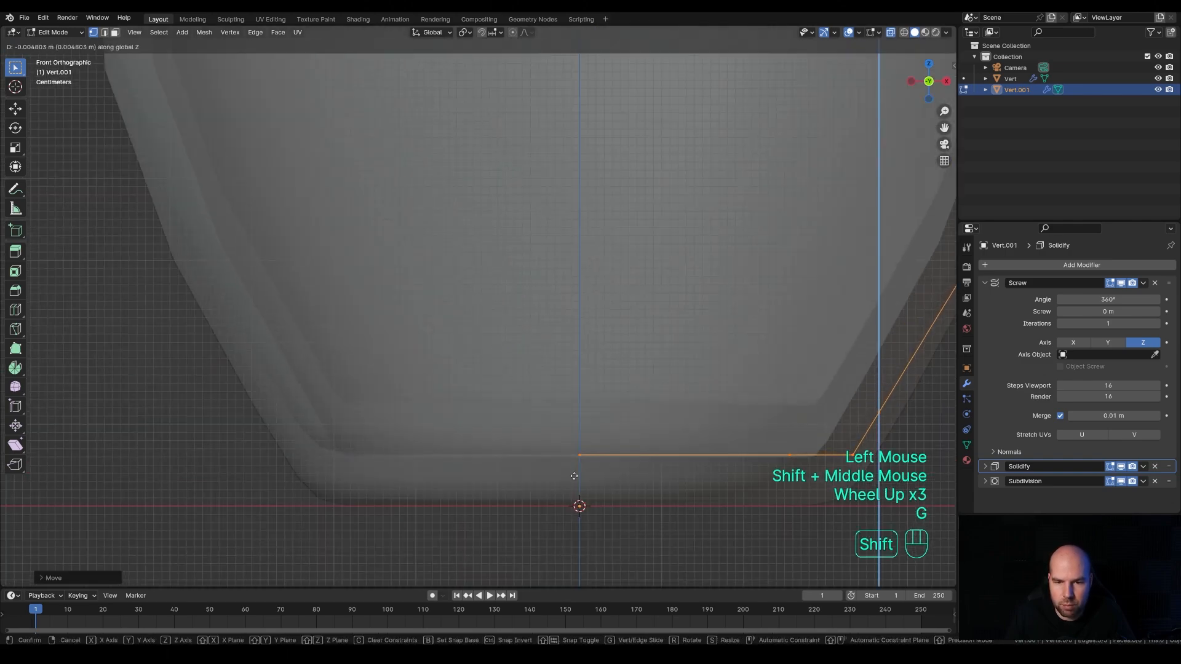
pyautogui.keyDown('shift'); pyautogui.click(576, 477); pyautogui.keyUp('shift')
# - Move all the duplicate's profile vertices except the centre base vertex inward along X towards the bottle's inner wall
pyautogui.scroll(-2, 666, 427)
pyautogui.keyDown('shift'); pyautogui.moveTo(667, 426); pyautogui.dragTo(584, 548, button='middle'); pyautogui.keyUp('shift')
pyautogui.scroll(-1, 541, 416)
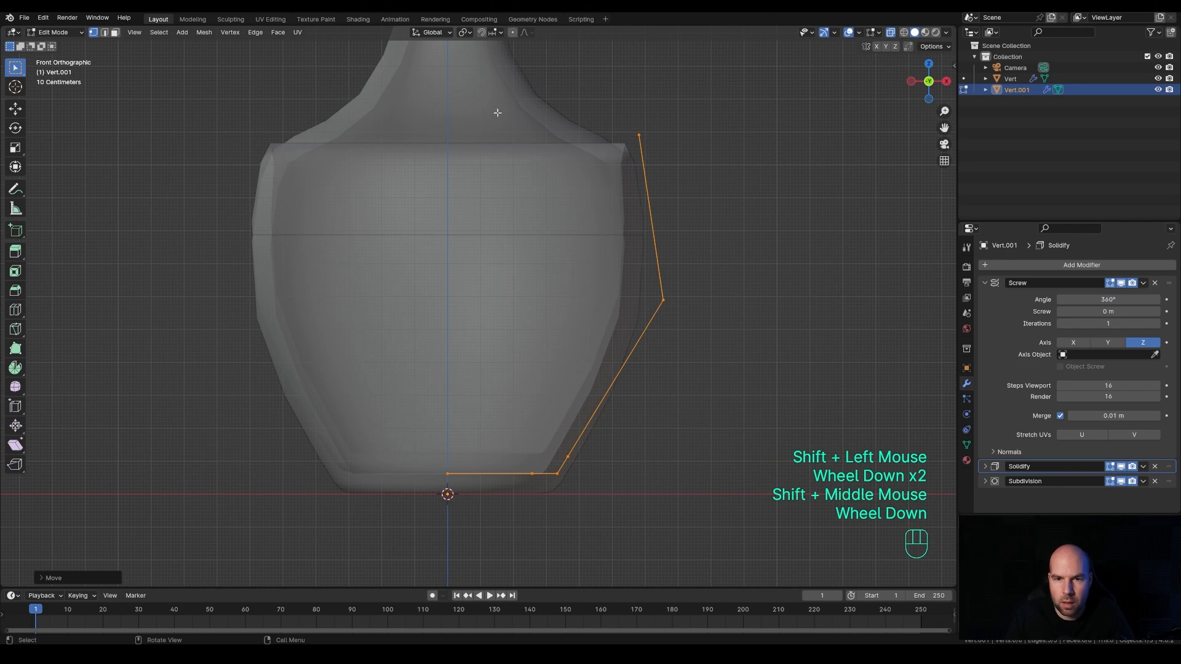
pyautogui.moveTo(497, 113); pyautogui.dragTo(785, 514)
pyautogui.press('g')
pyautogui.press('x')
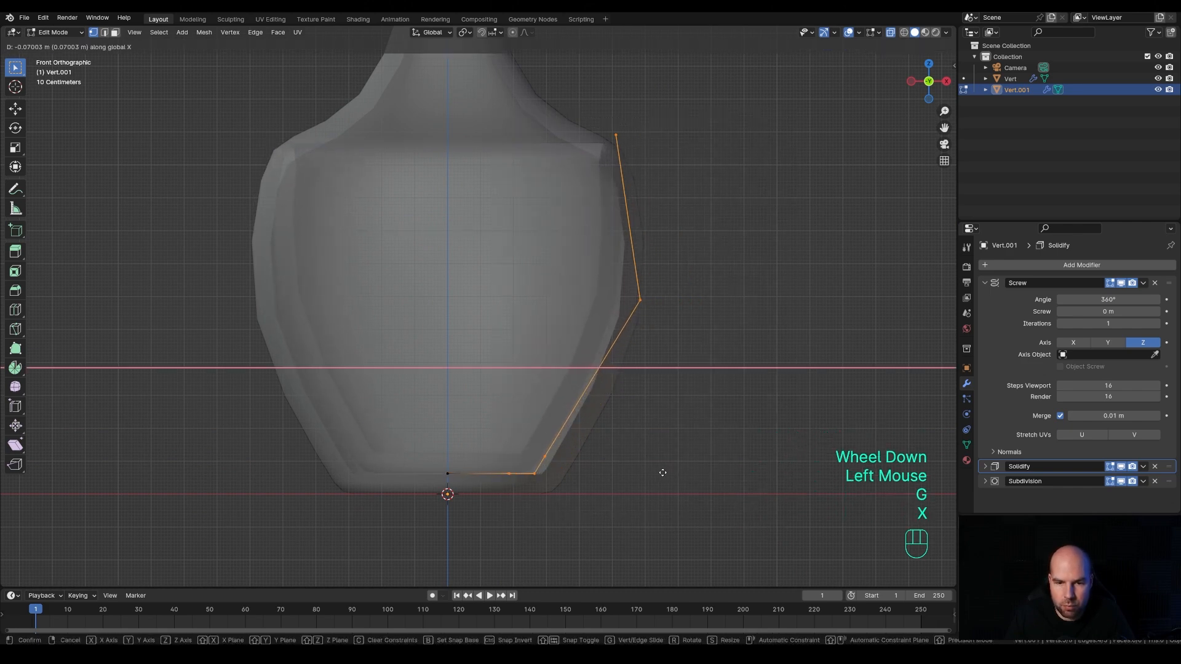
pyautogui.click(670, 474)
# - Move the vertex at the duplicate profile's widest point slightly inward along X
pyautogui.click(649, 300)
pyautogui.press('g')
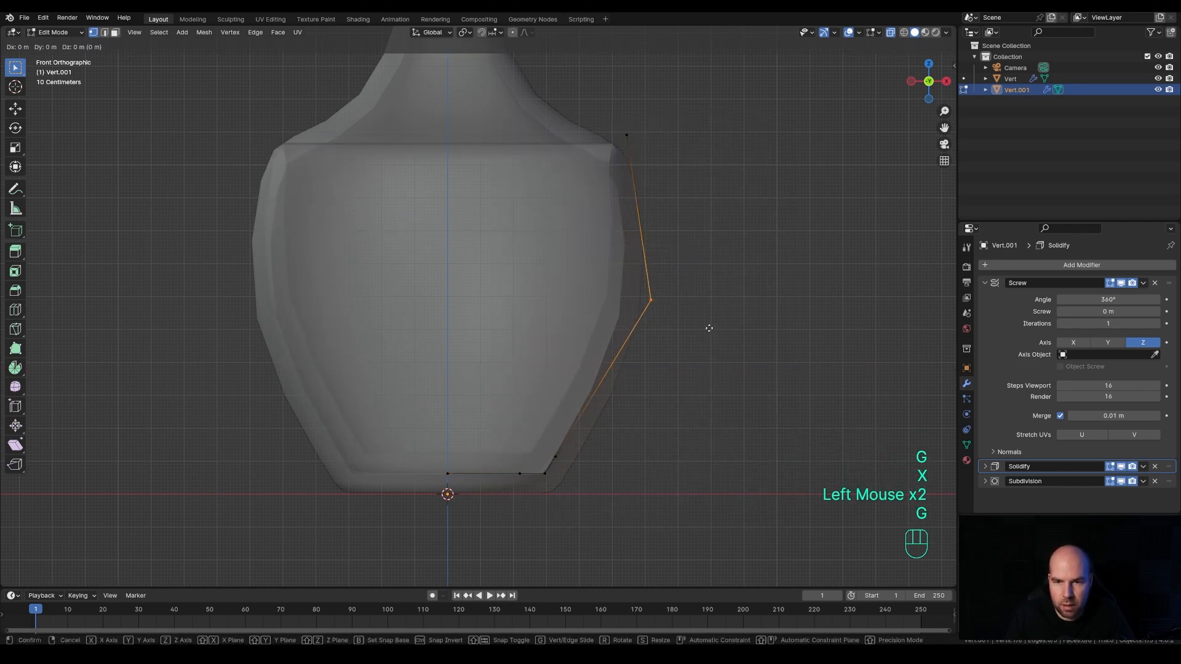
pyautogui.press('x')
pyautogui.click(702, 327)
# - Move the profile's top vertex inward along X, then reposition it about 0.035 m outward and 0.11 m down
pyautogui.moveTo(597, 109); pyautogui.dragTo(677, 167)
pyautogui.press('g')
pyautogui.press('x')
pyautogui.click(665, 169)
pyautogui.press('g')
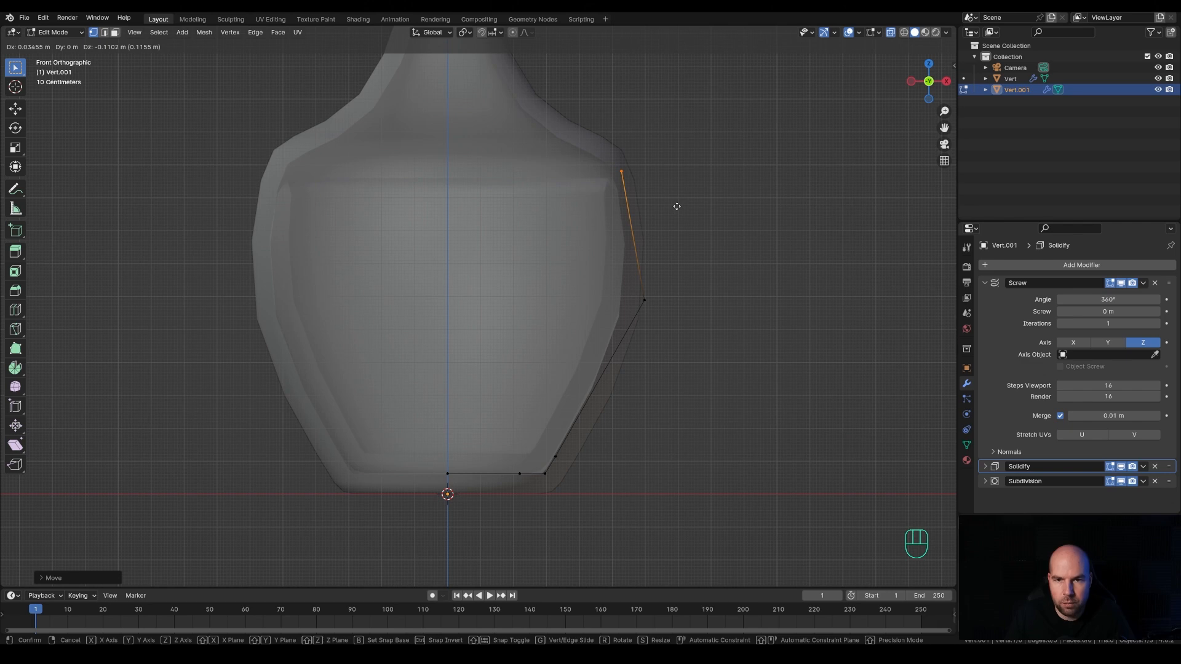
pyautogui.click(677, 206)
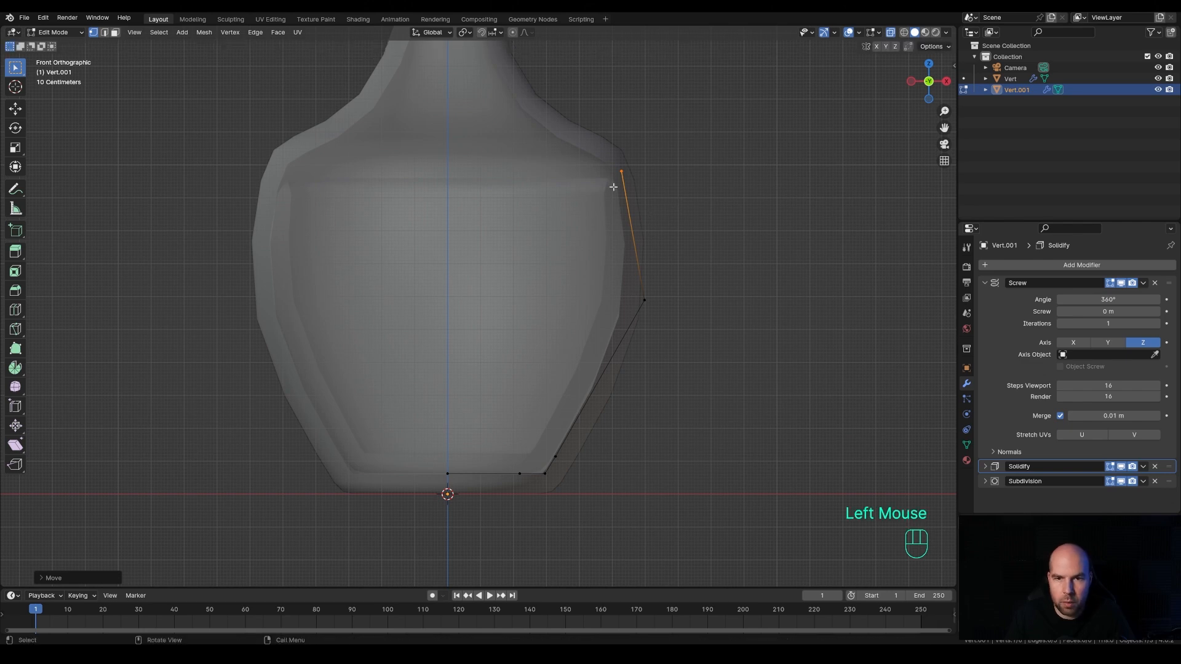
# - Extrude the profile's top vertex about 0.52 m along X to the centre axis to close the top
pyautogui.press('e')
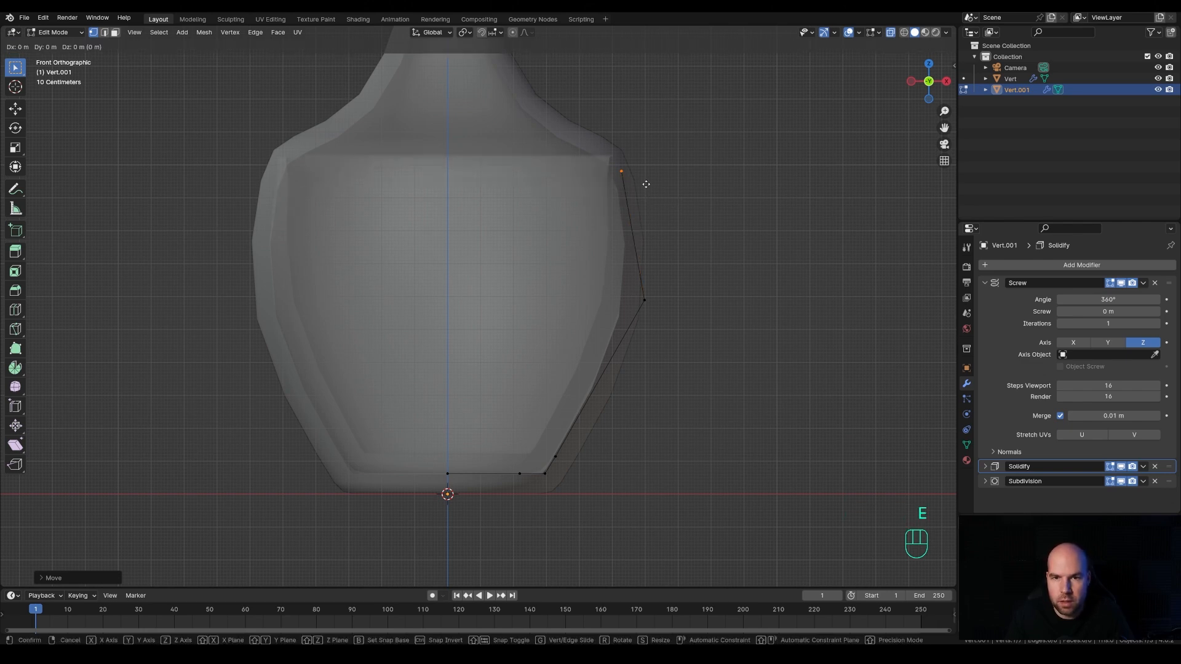
pyautogui.press('x')
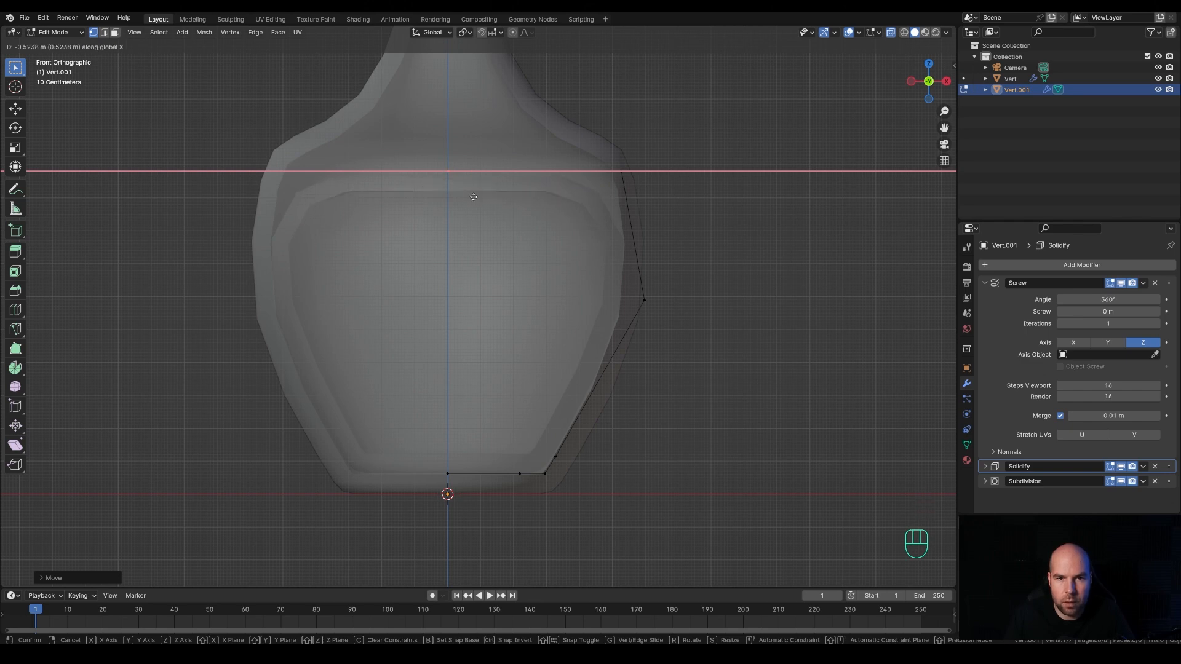
pyautogui.click(473, 196)
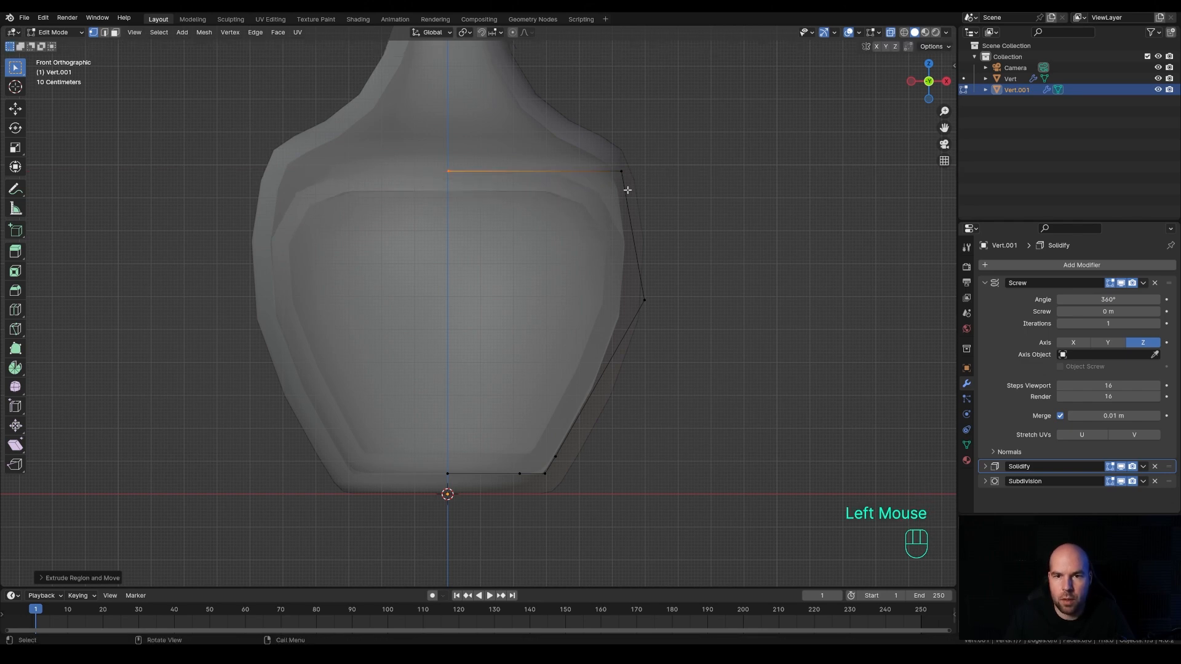
# - Add a loop cut on the side edge below the top corner and slide its vertex up close to the corner
pyautogui.hotkey('ctrl', 'r')
pyautogui.click(629, 217)
pyautogui.press('g')
pyautogui.press('g')
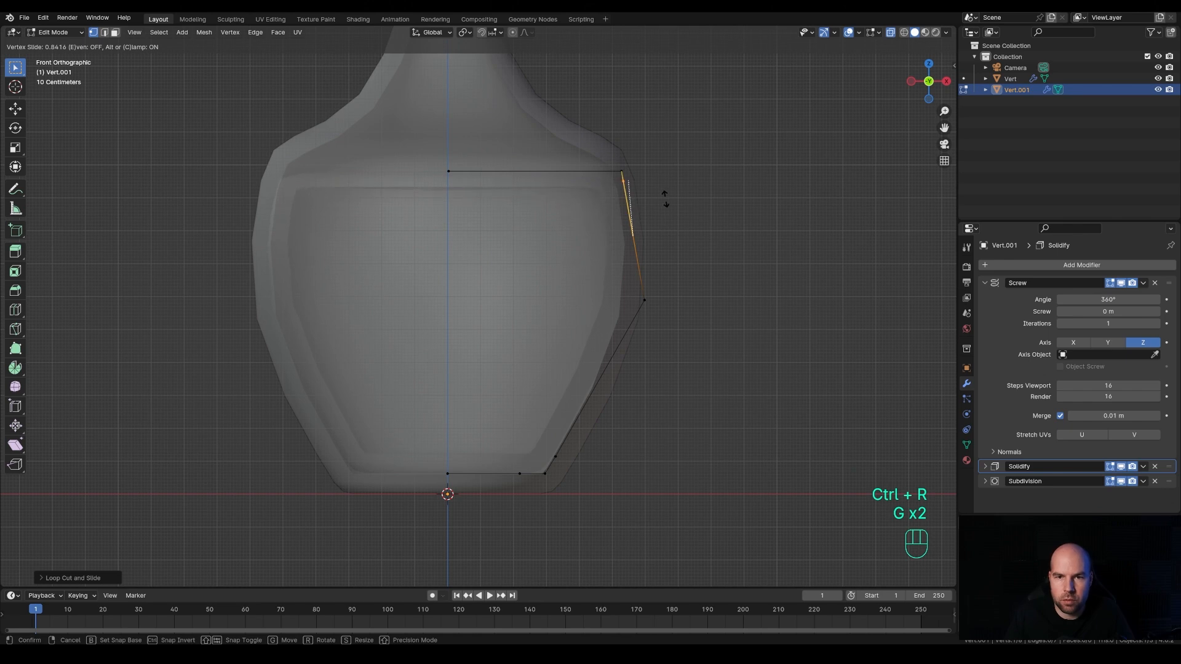
pyautogui.click(657, 200)
# - Add a loop cut on the flat top edge and slide its vertex outward towards the corner
pyautogui.hotkey('ctrl', 'r')
pyautogui.click(564, 174)
pyautogui.press('g')
pyautogui.press('g')
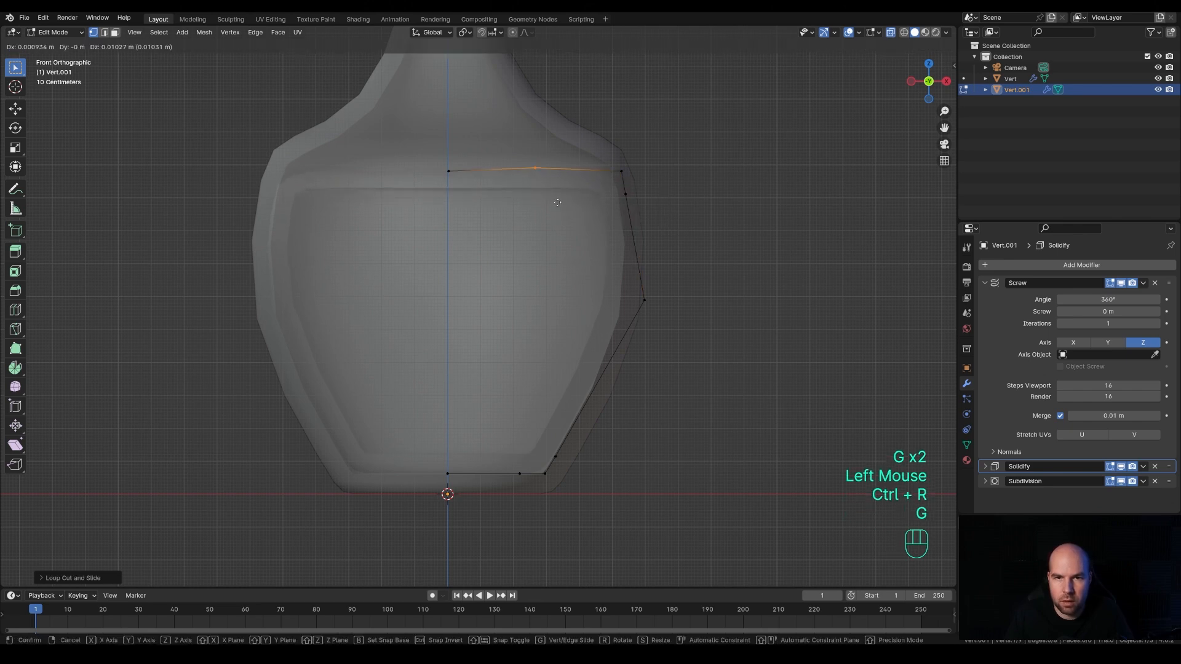
pyautogui.click(602, 205)
# - Slide the support vertex just below the top corner slightly further down the side edge
pyautogui.click(626, 193)
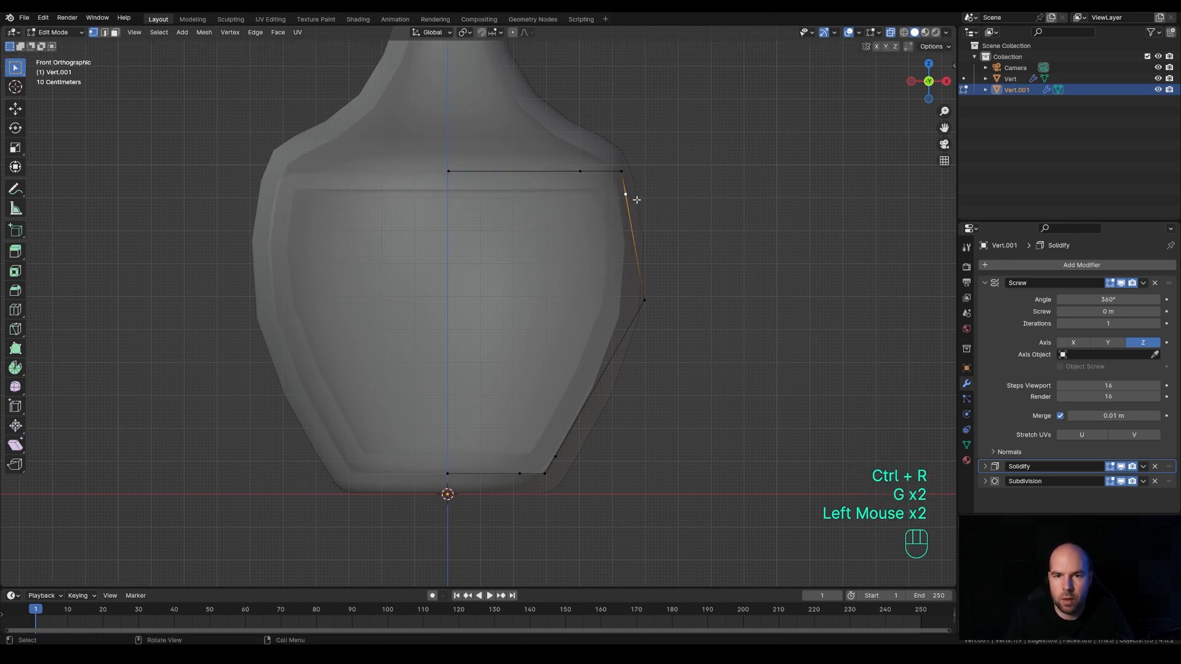
pyautogui.press('g')
pyautogui.press('g')
pyautogui.click(637, 209)
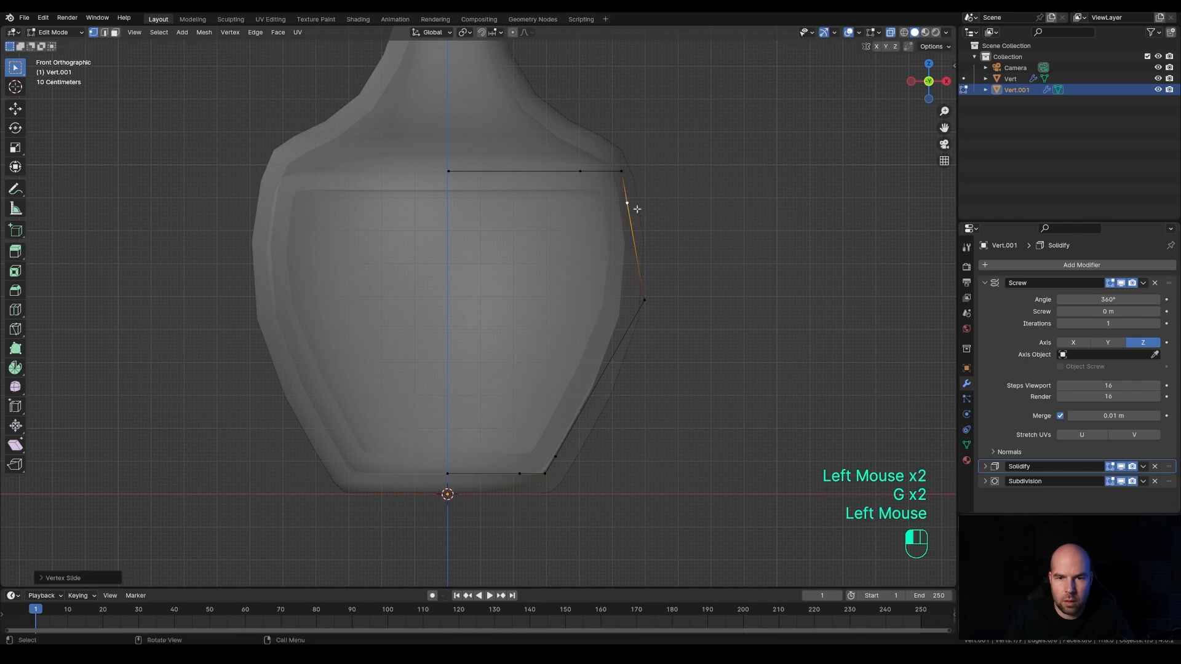
# - Remove the duplicate's Solidify modifier and, in object mode, scale the duplicate to about 0.978
pyautogui.click(1156, 467)
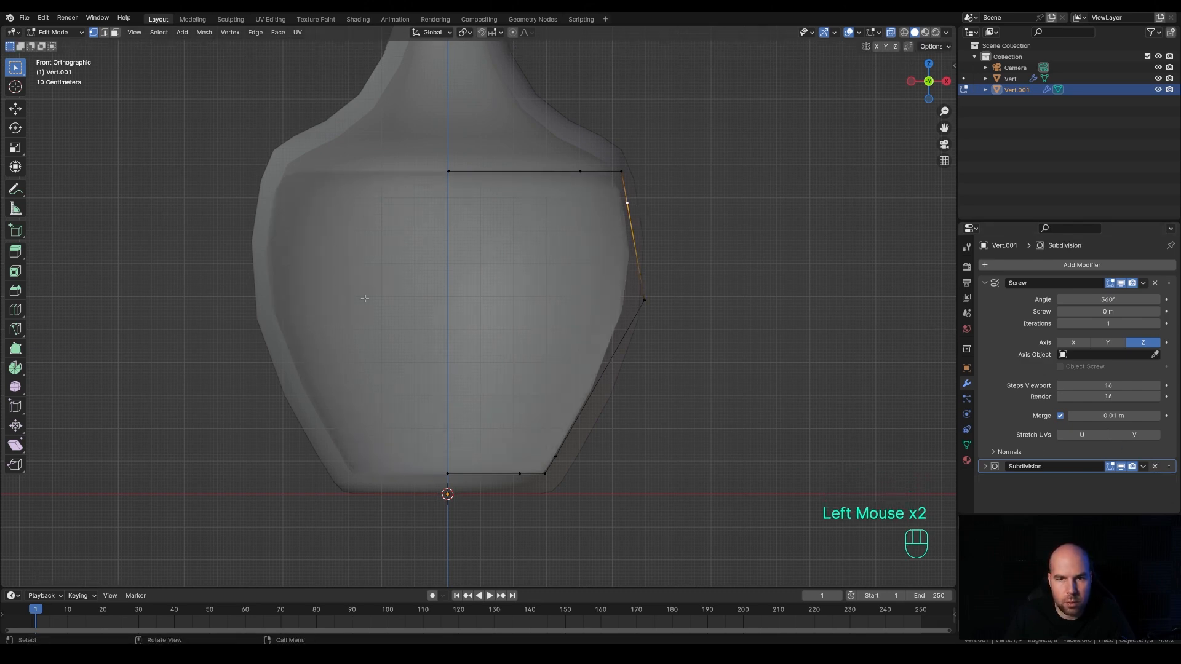
pyautogui.press('Tab')
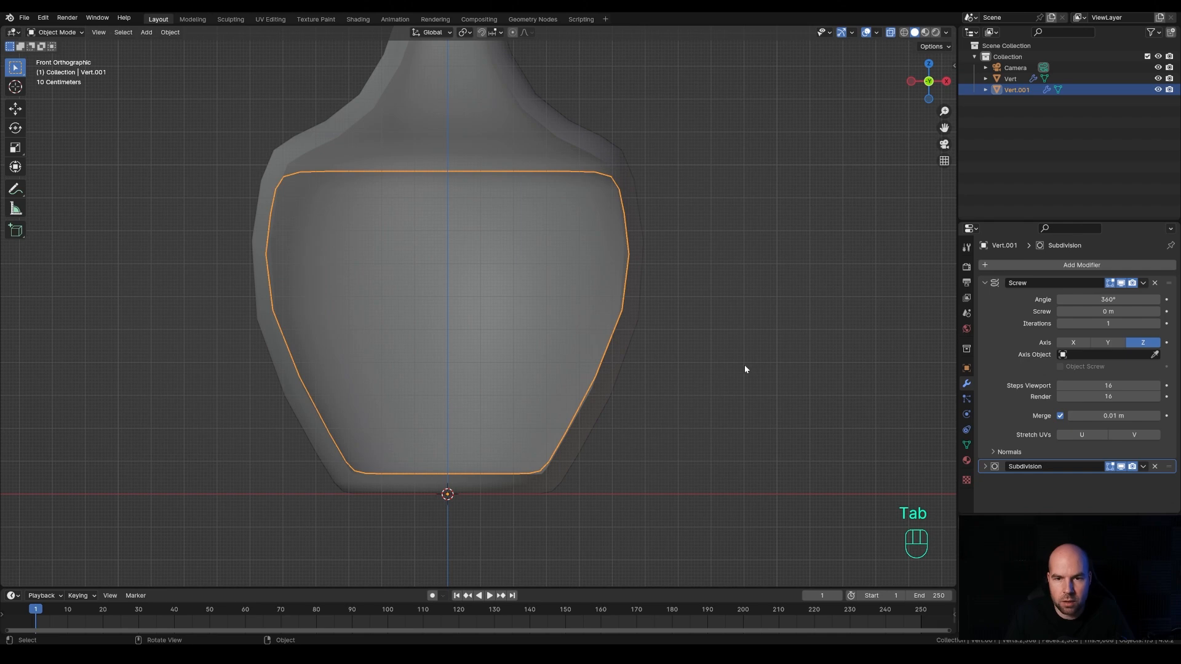
pyautogui.press('s')
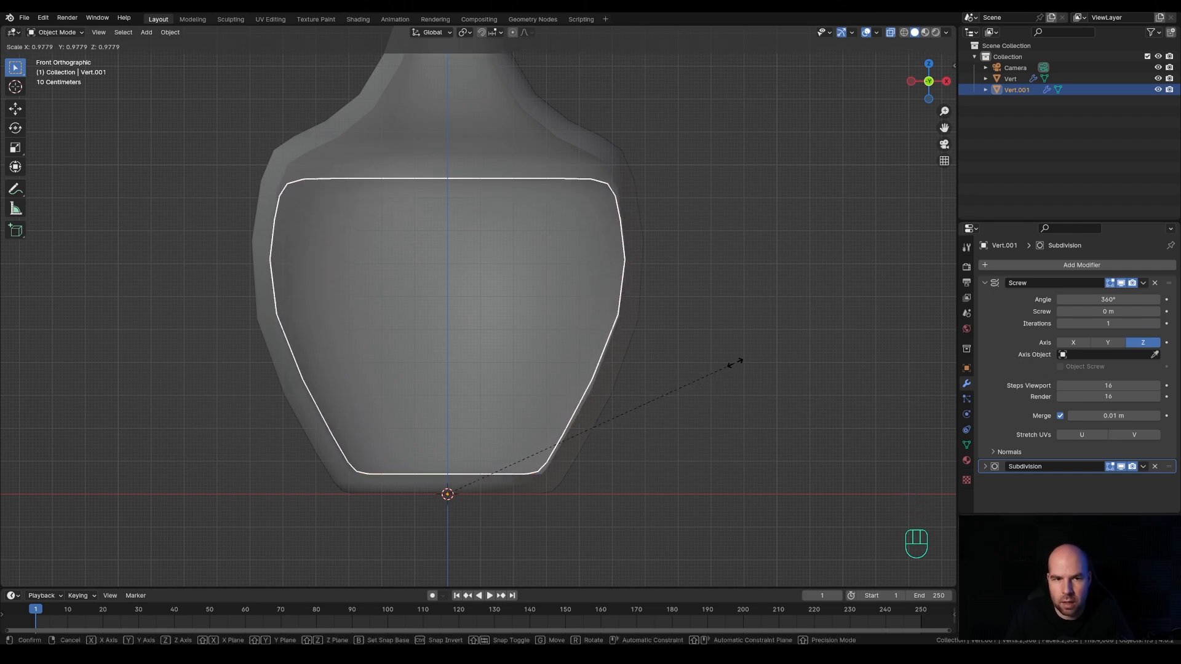
pyautogui.click(735, 363)
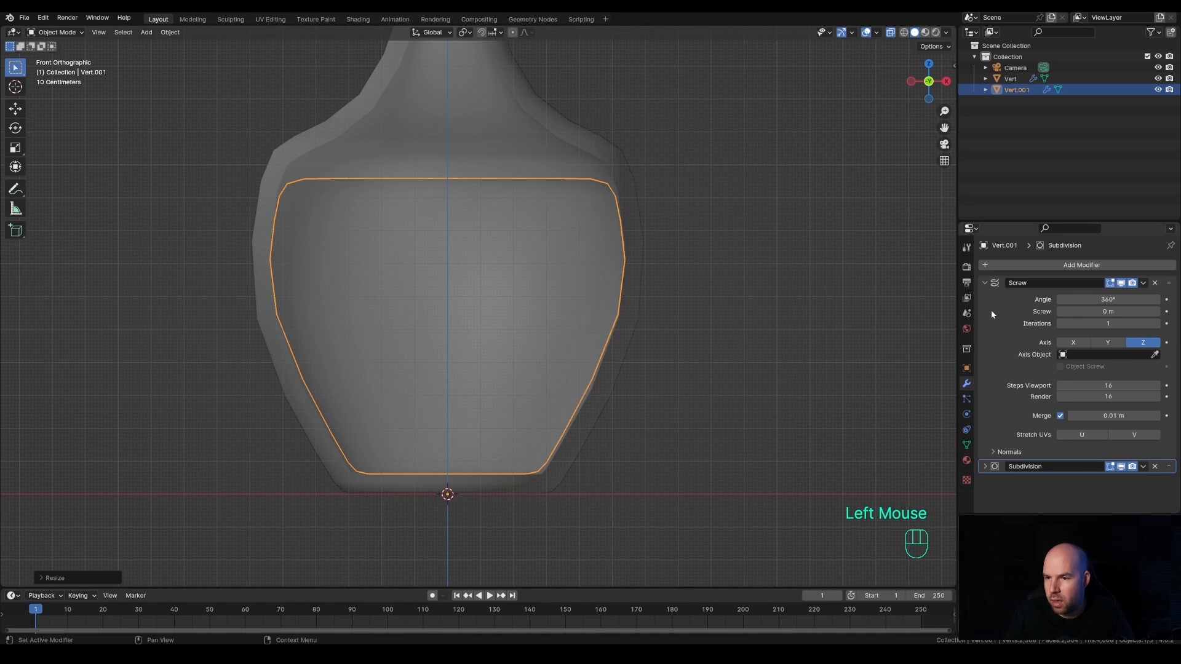
# - Set the inner duplicate's Subdivision viewport level to 2
pyautogui.click(984, 466)
pyautogui.scroll(-2, 999, 436)
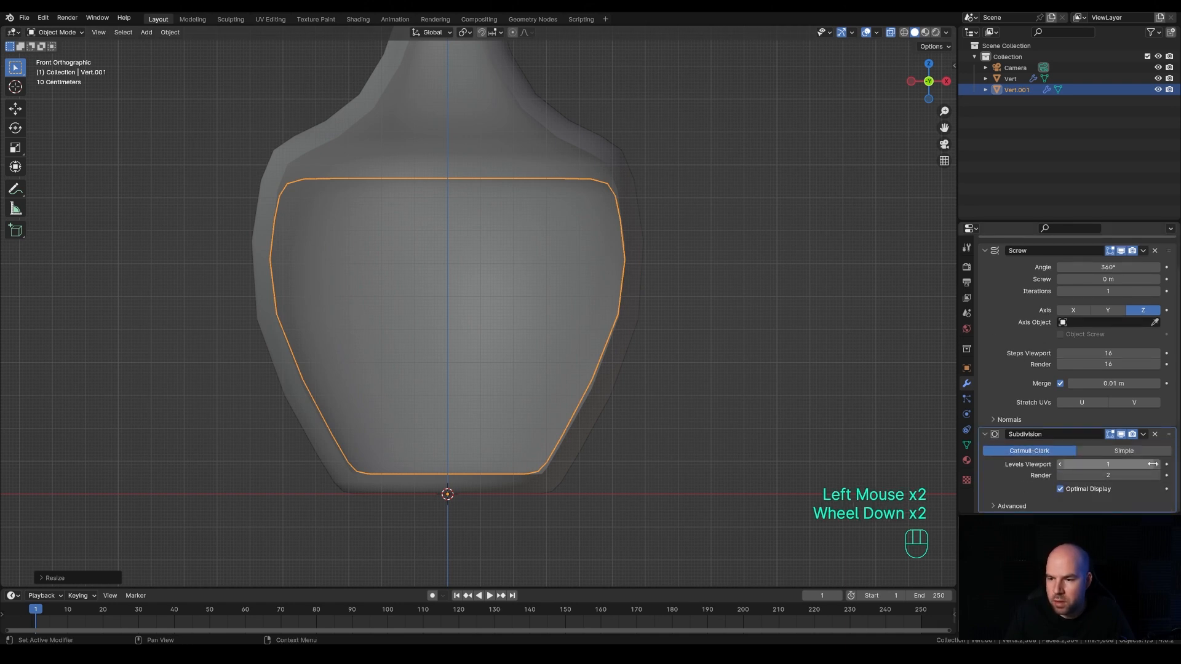
pyautogui.click(1157, 465)
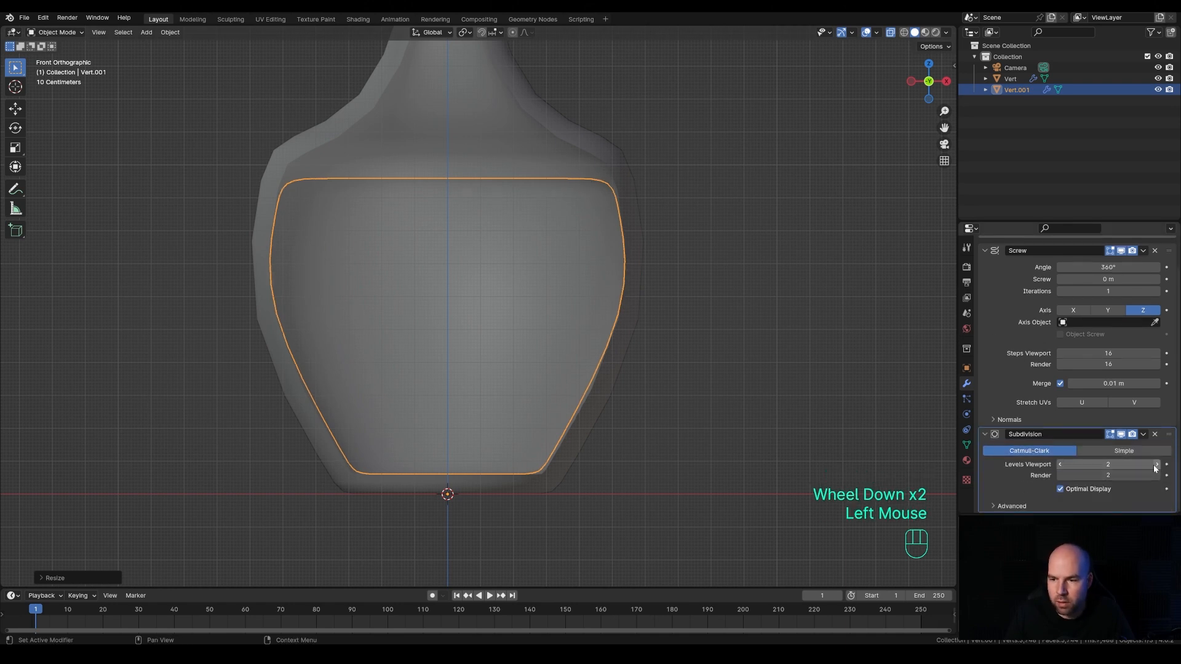
# - Set the outer bottle's Subdivision viewport level to 2 and collapse its Screw modifier settings
pyautogui.click(640, 224)
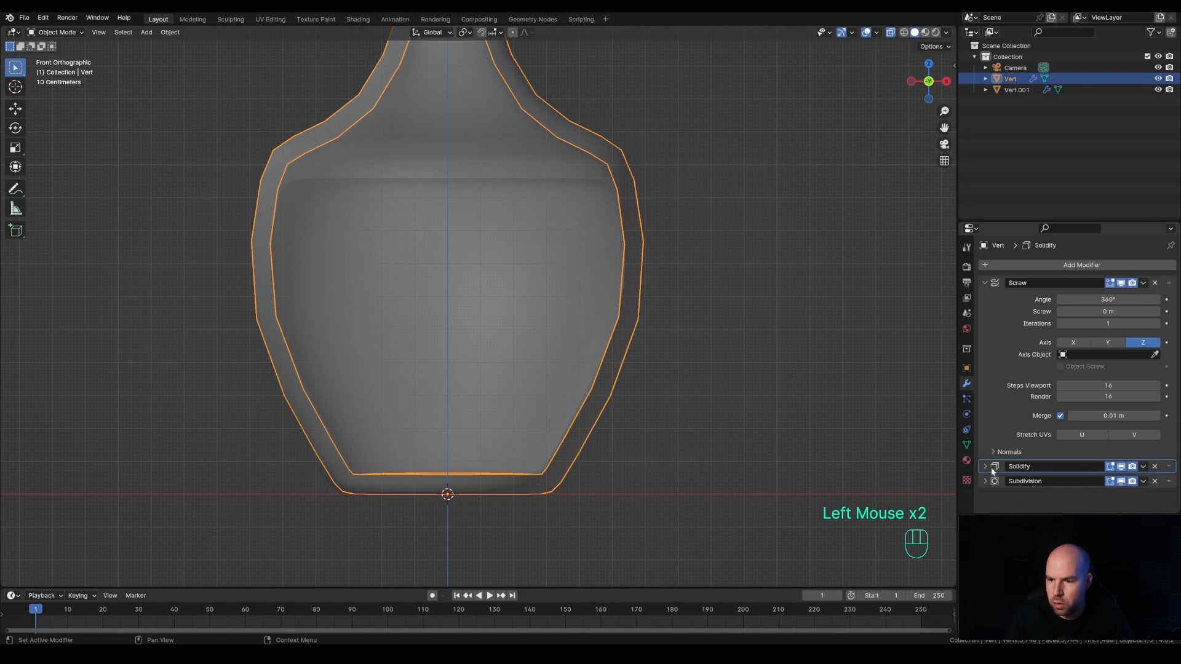
pyautogui.click(984, 482)
pyautogui.scroll(-2, 996, 455)
pyautogui.click(1157, 464)
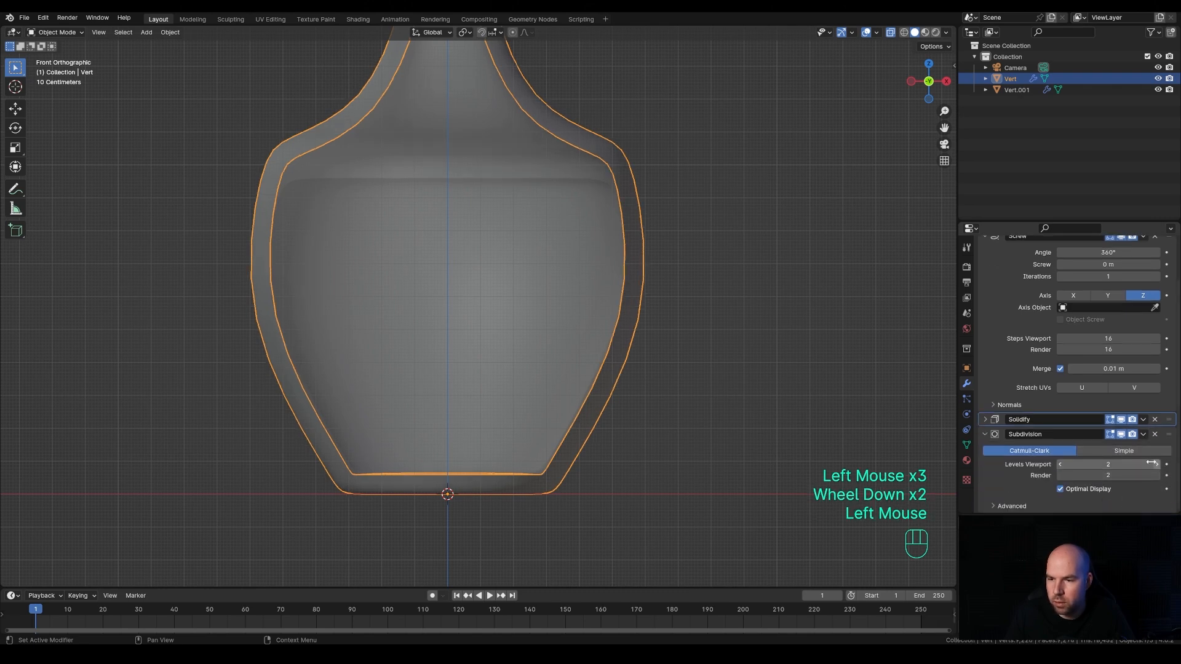
pyautogui.scroll(3, 1001, 358)
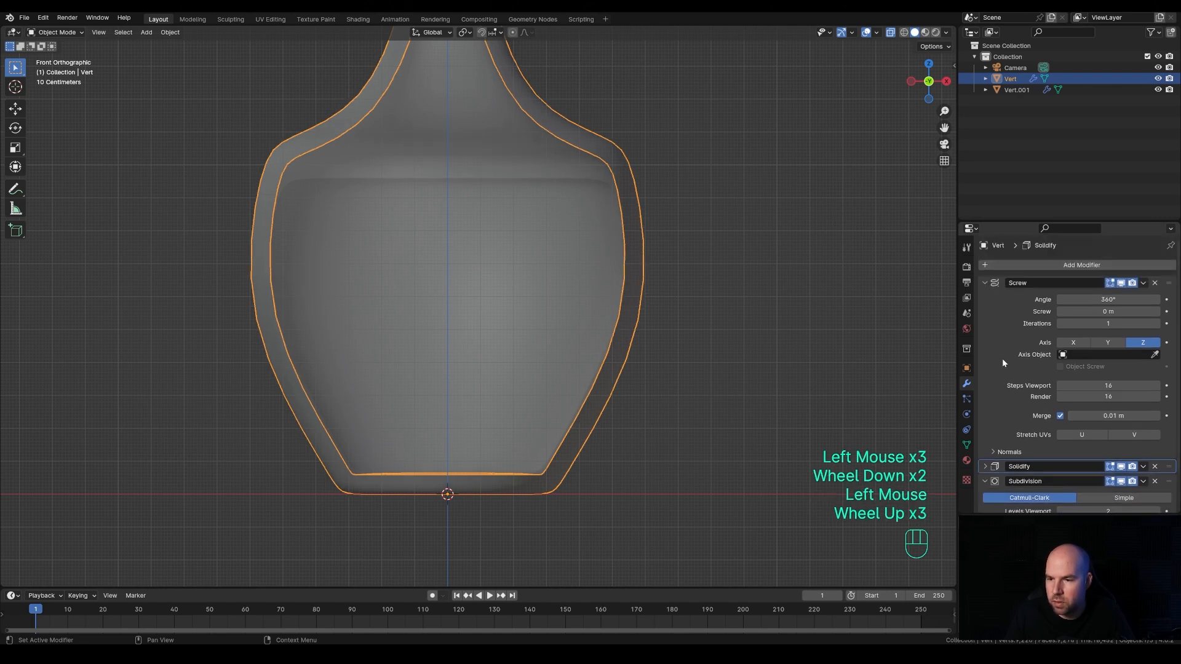
pyautogui.click(984, 283)
pyautogui.scroll(-4, 474, 224)
pyautogui.scroll(2, 474, 253)
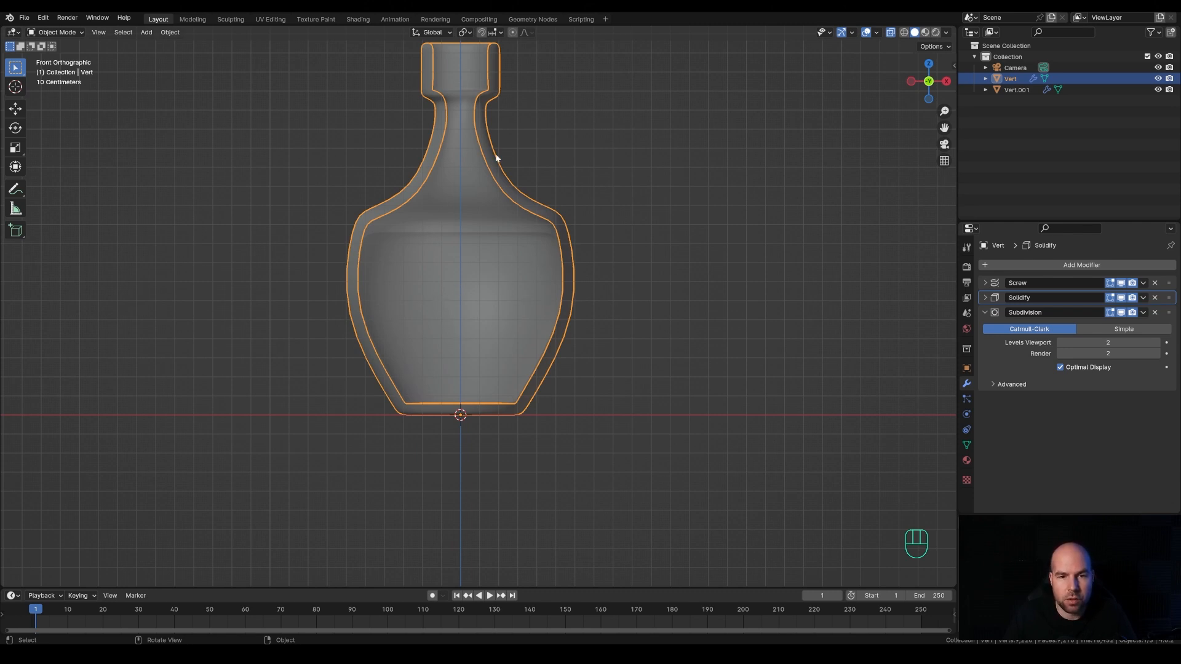
# - Place the 3D cursor on the central axis at the bottle body's widest part and add a 2 m plane there
pyautogui.keyDown('shift'); pyautogui.rightClick(460, 281); pyautogui.keyUp('shift')
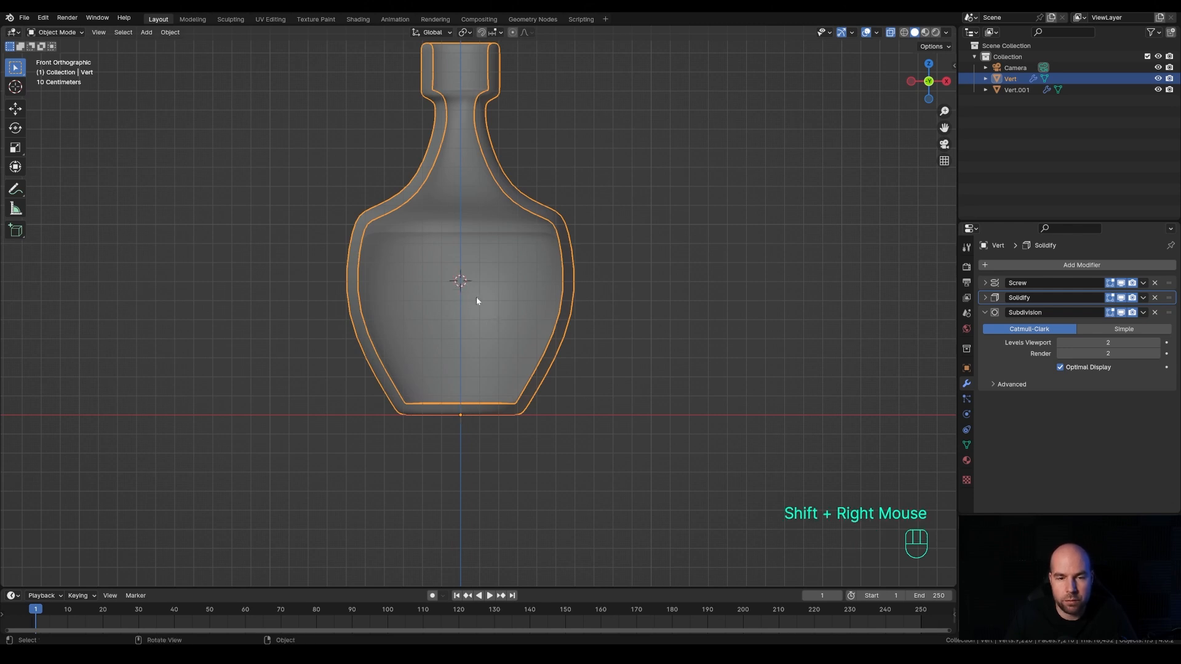
pyautogui.hotkey('shift', 'a')
pyautogui.moveTo(494, 273)
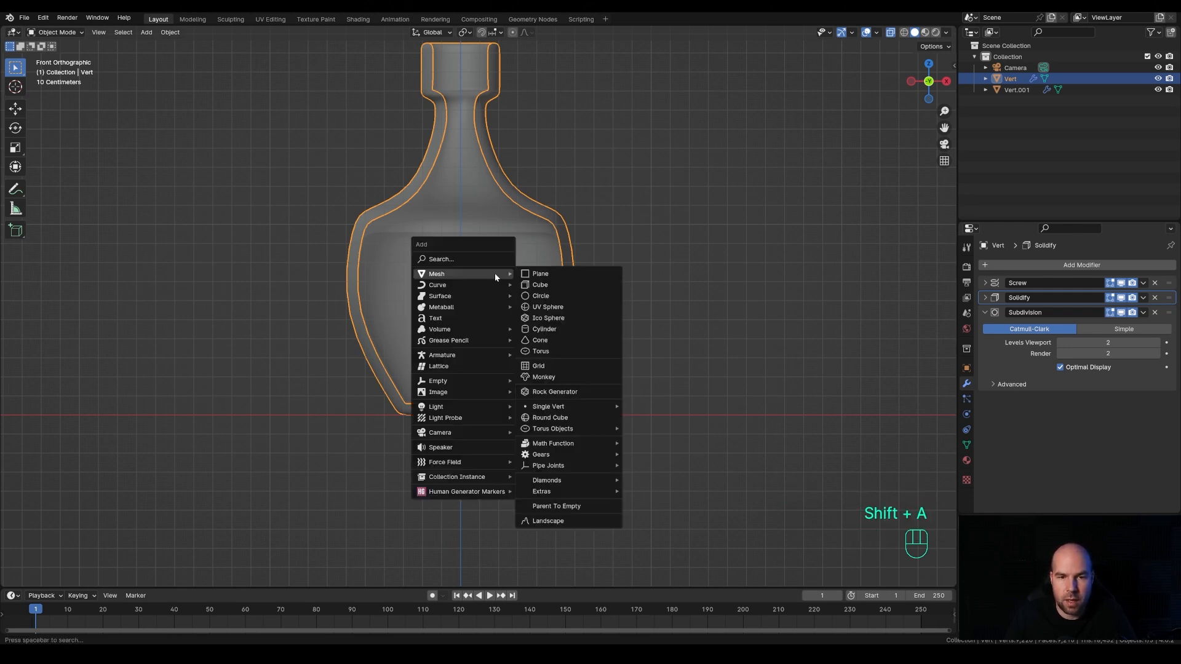
pyautogui.click(550, 274)
pyautogui.scroll(-2, 633, 332)
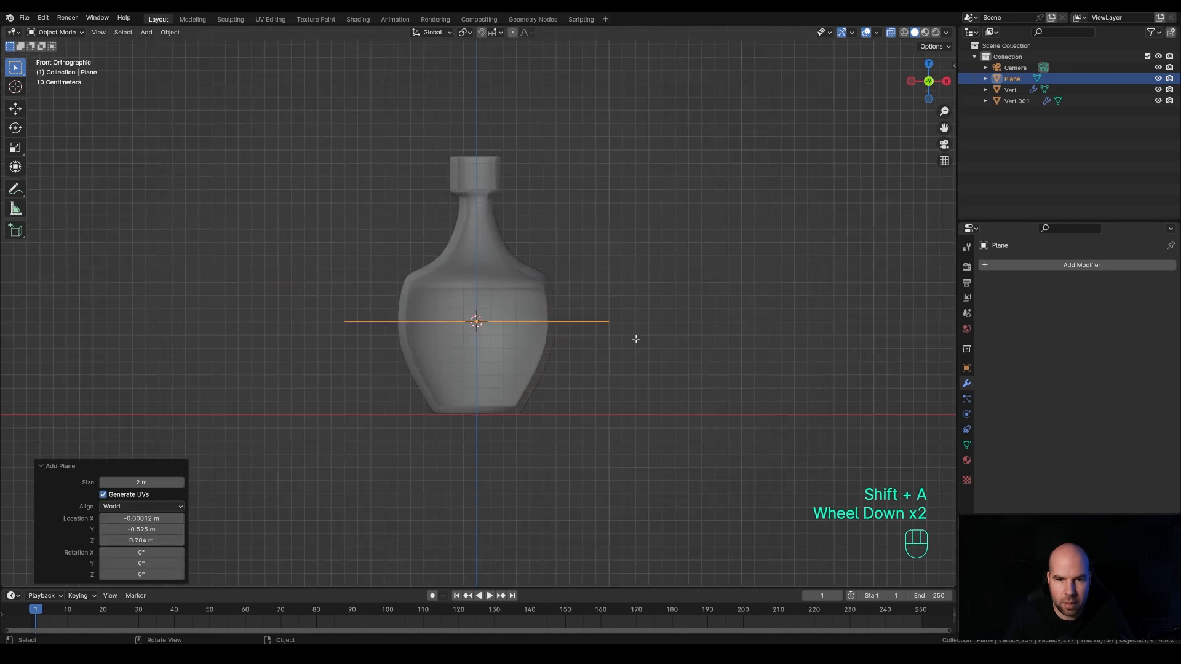
# - In edit mode, rotate the plane's mesh 90° about the X axis so it faces the front
pyautogui.press('Tab')
pyautogui.write('r')
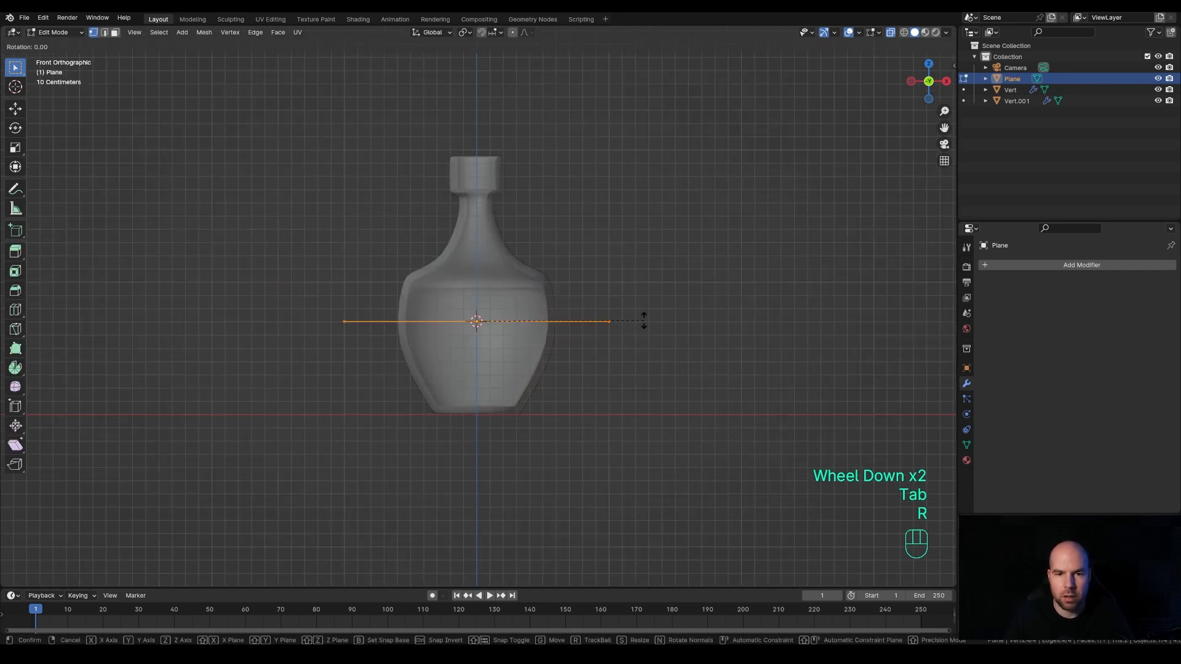
pyautogui.write('x')
pyautogui.write('90')
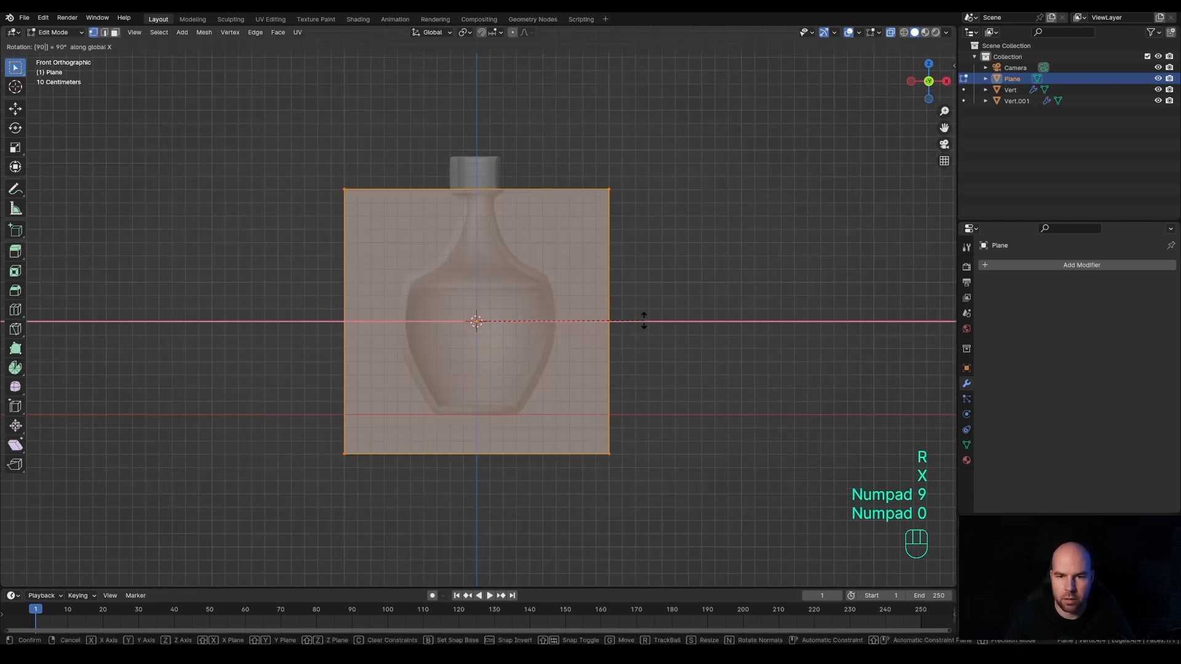
pyautogui.press('KP_Enter')
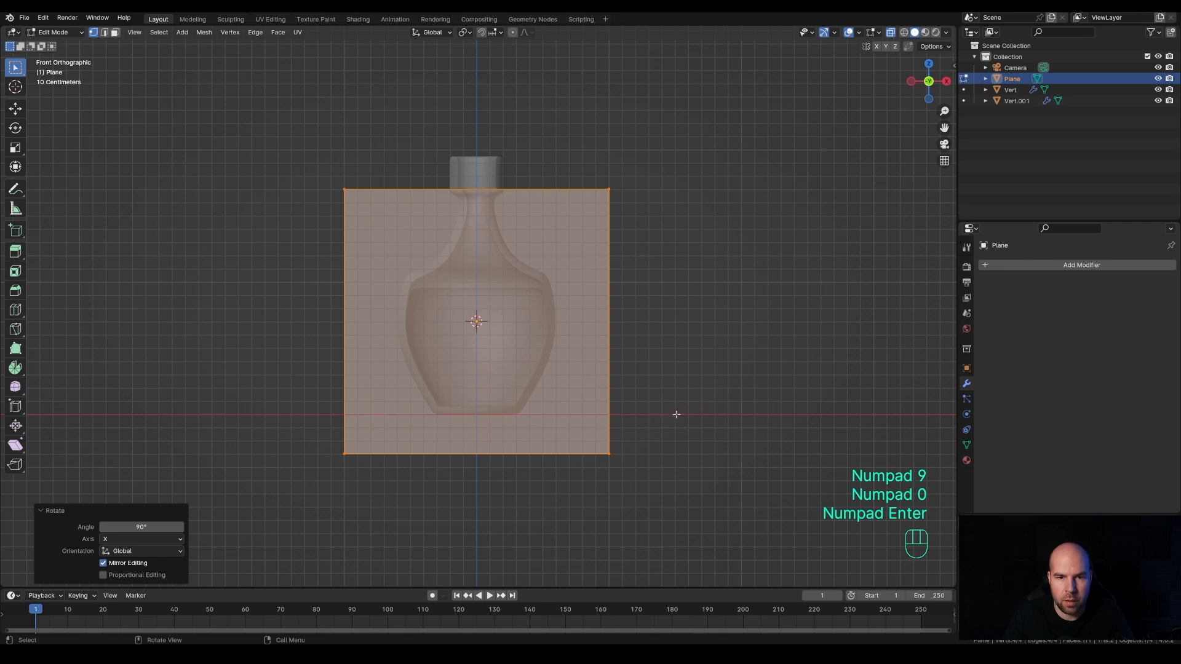
# - Scale the plane's mesh to about 0.24 so it fits within the bottle's body
pyautogui.scroll(1, 732, 437)
pyautogui.press('s')
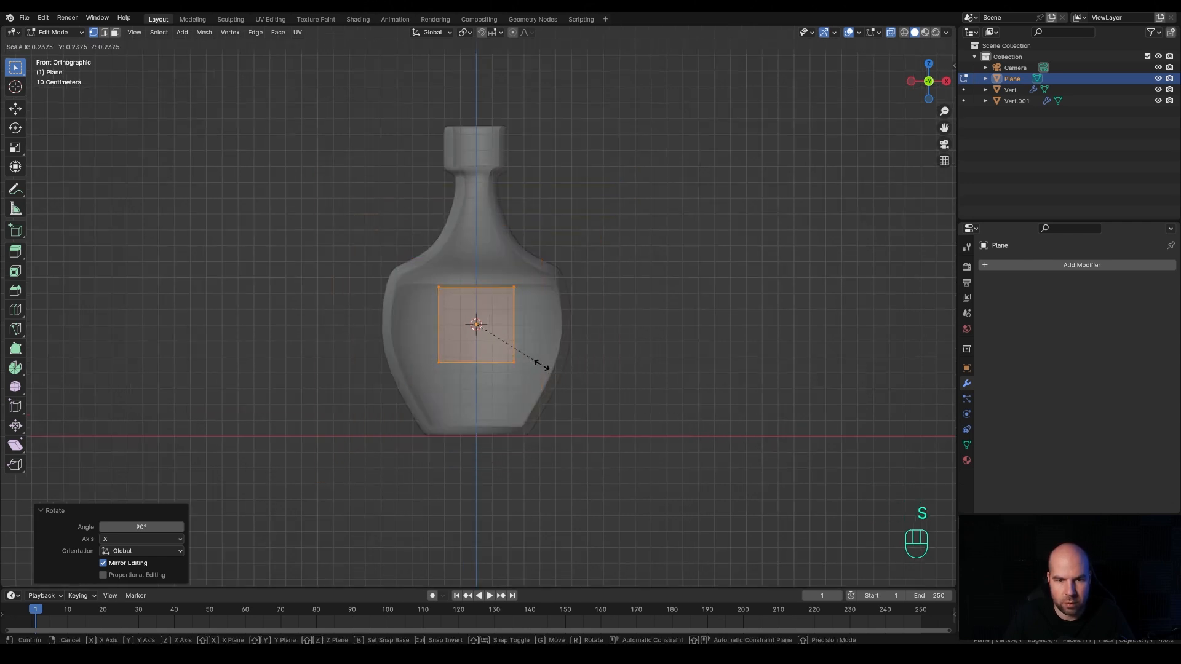
pyautogui.click(541, 364)
pyautogui.scroll(1, 545, 334)
pyautogui.scroll(-2, 523, 369)
pyautogui.scroll(1, 508, 408)
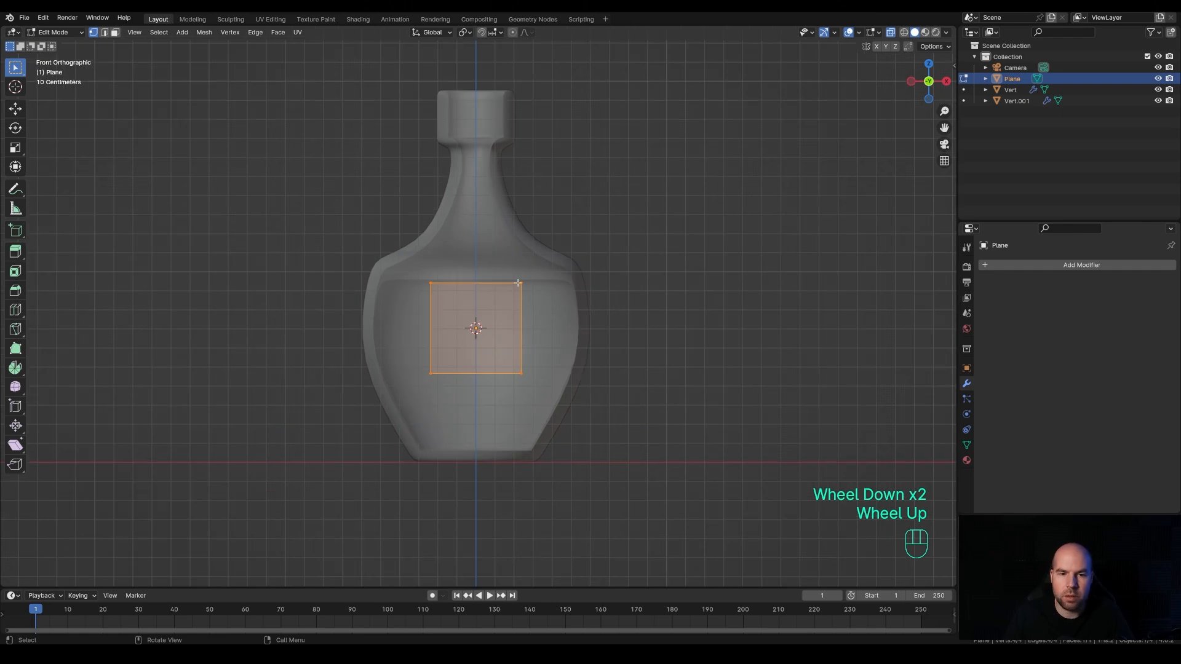
pyautogui.rightClick(477, 401)
pyautogui.hotkey('ctrl', 'z')
pyautogui.hotkey('ctrl', 'z')
# - Cut the plane with two evenly spaced vertical and two evenly spaced horizontal edge loops
pyautogui.hotkey('ctrl', 'r')
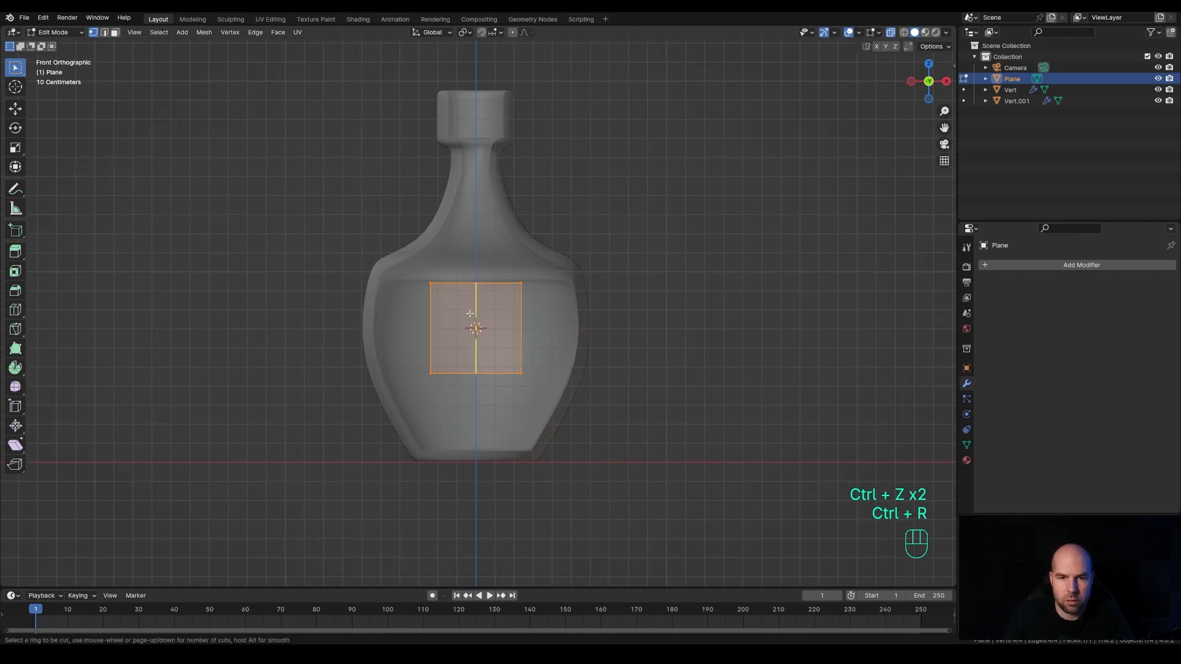
pyautogui.scroll(1, 477, 305)
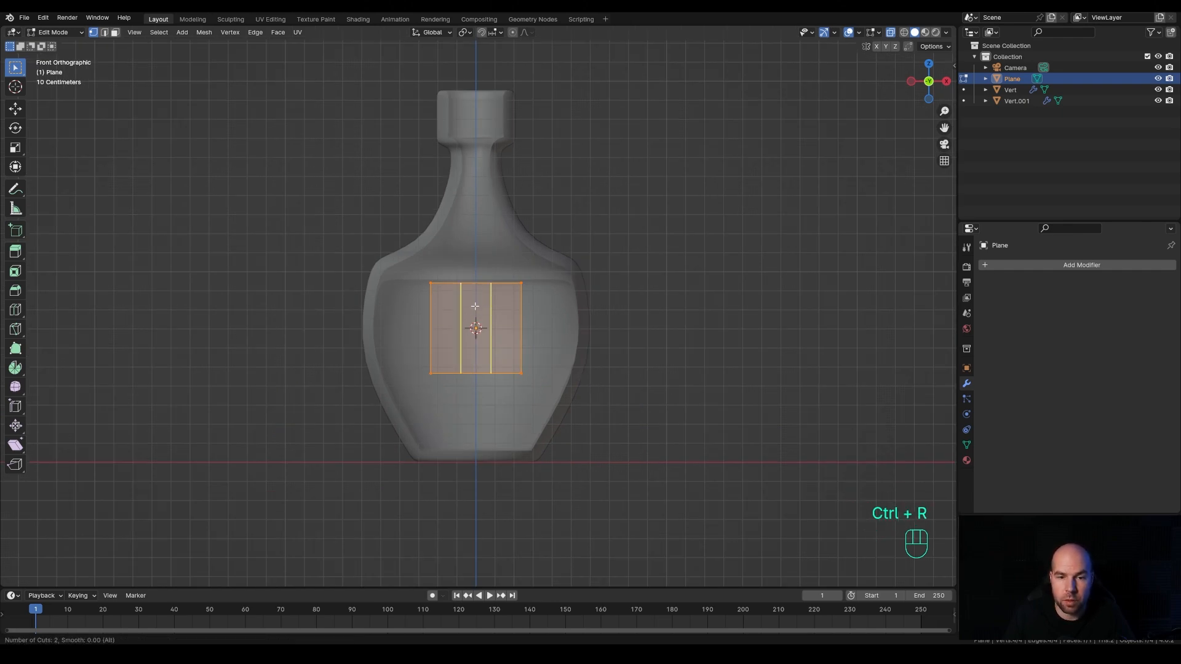
pyautogui.click(481, 310)
pyautogui.rightClick(469, 412)
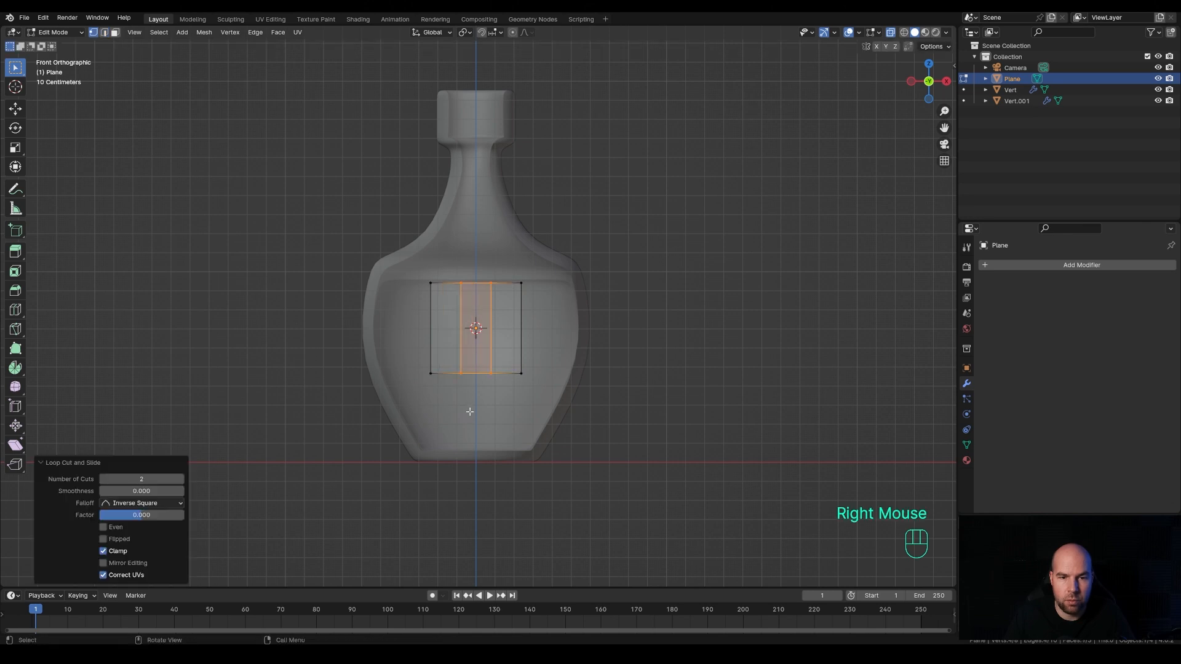
pyautogui.hotkey('ctrl', 'r')
pyautogui.click(525, 317)
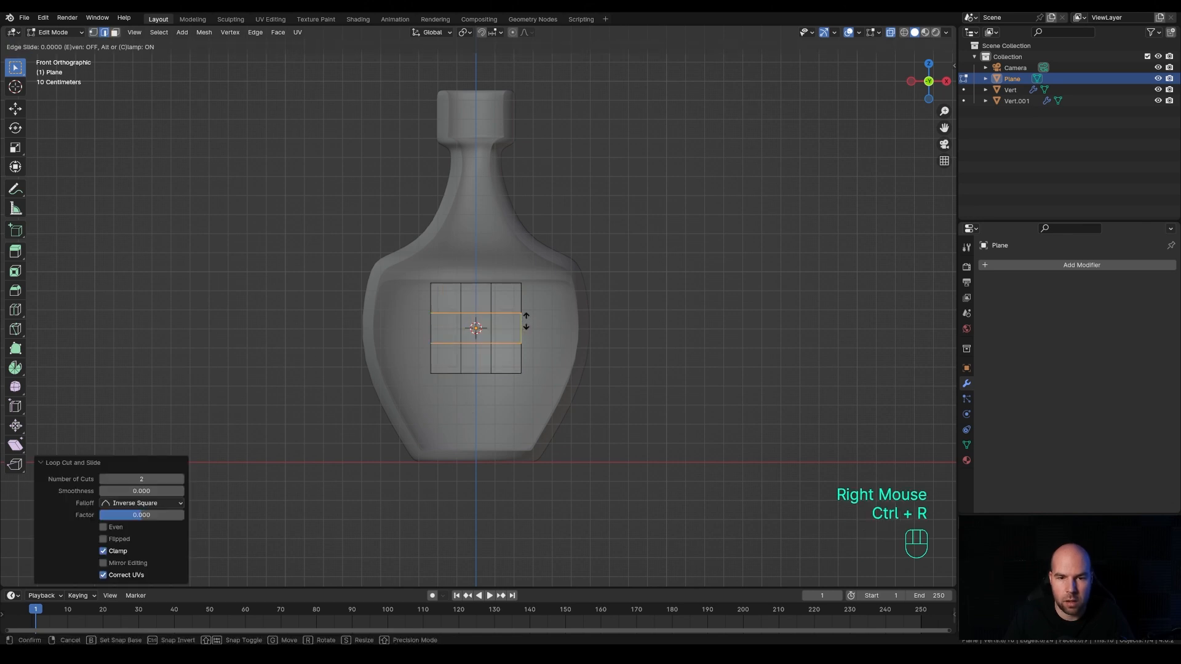
pyautogui.rightClick(527, 319)
pyautogui.scroll(1, 477, 346)
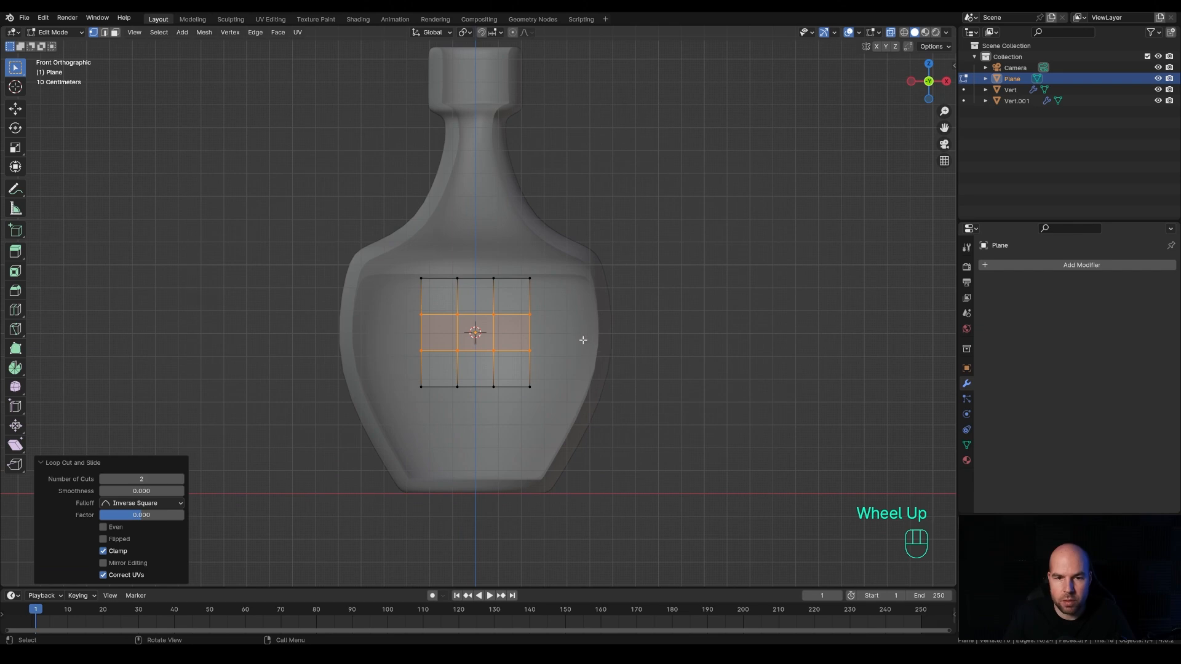
# - Bulge the plane's outline by scaling the two middle rows to about 1.16 in X and the two middle columns to about 1.14 in Z
pyautogui.press('s')
pyautogui.press('x')
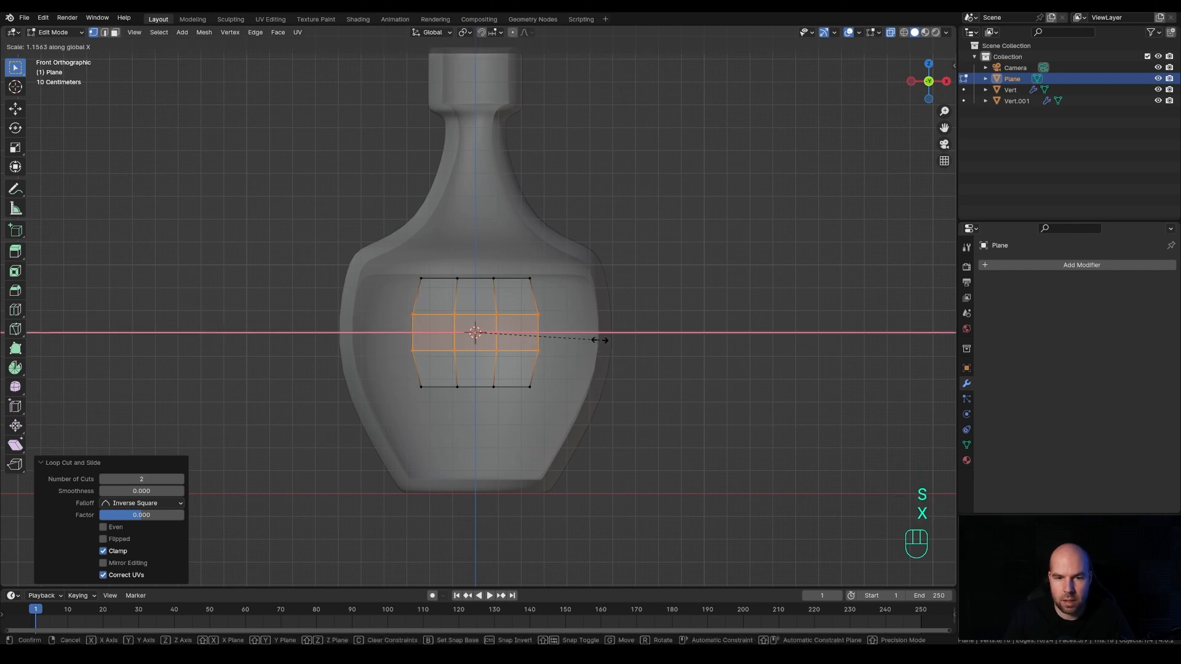
pyautogui.click(600, 340)
pyautogui.moveTo(440, 253); pyautogui.dragTo(511, 410)
pyautogui.press('s')
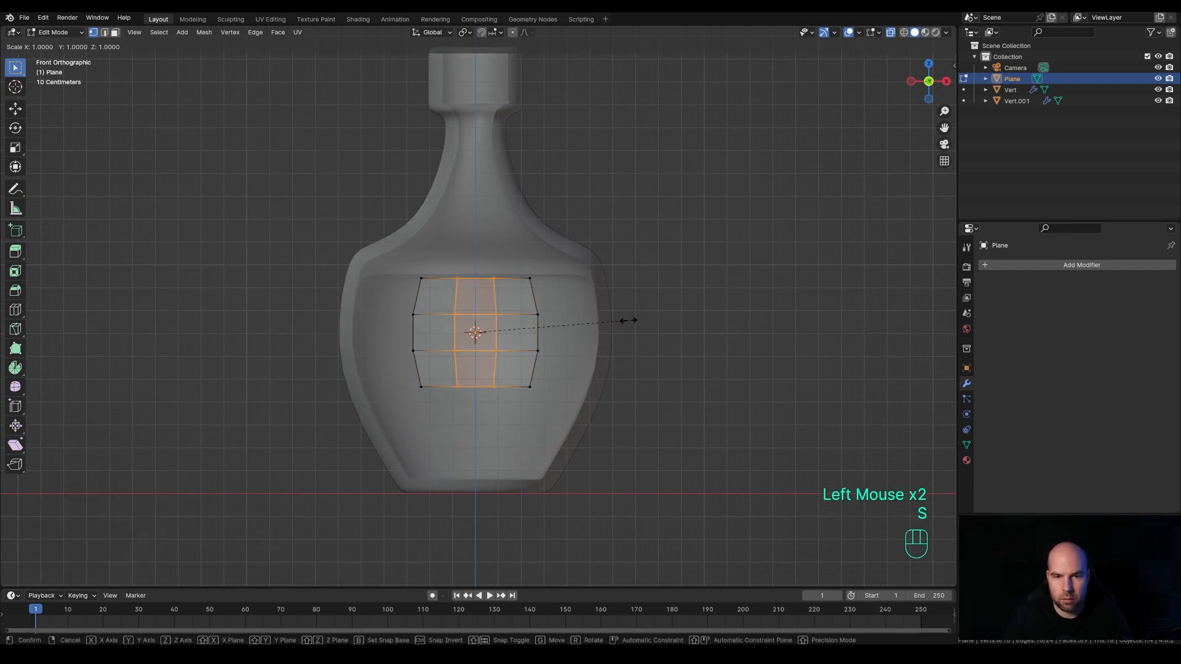
pyautogui.press('y')
pyautogui.press('z')
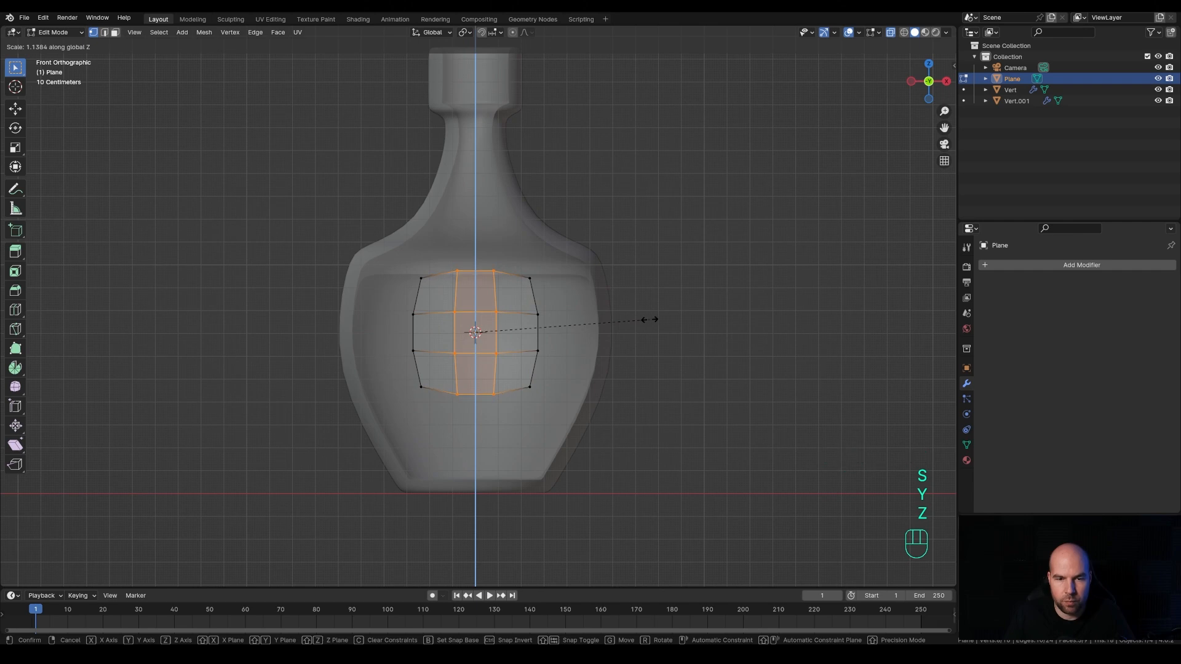
pyautogui.click(650, 319)
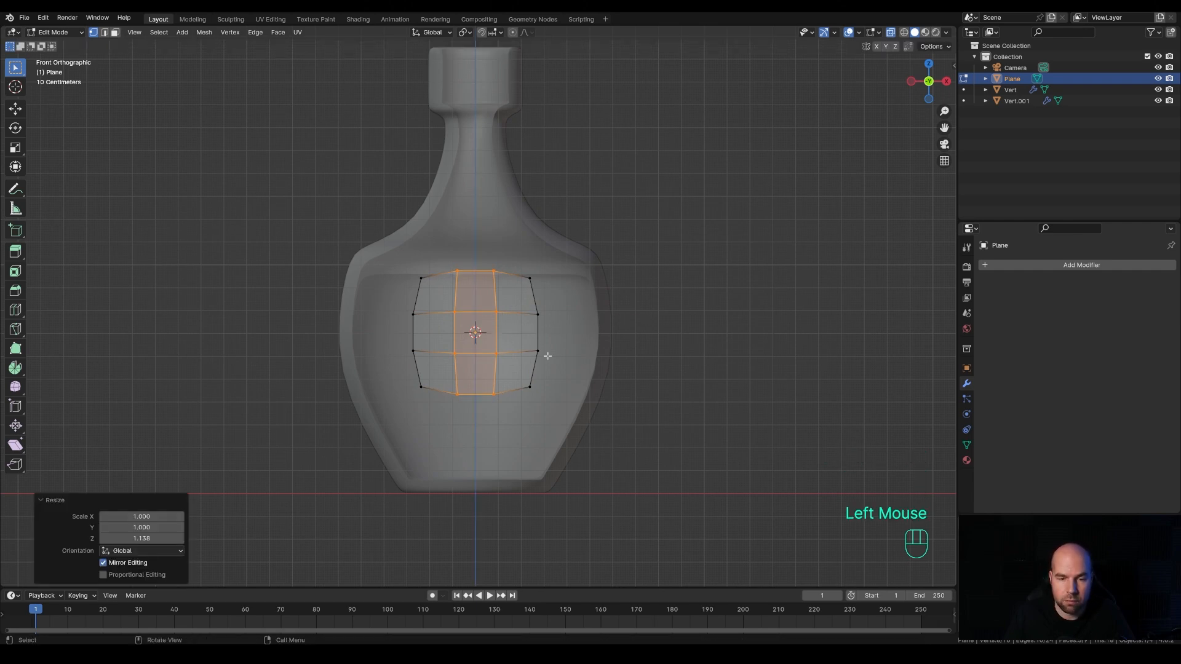
# - Add one centred horizontal edge loop across the middle of the plane
pyautogui.hotkey('ctrl', 'r')
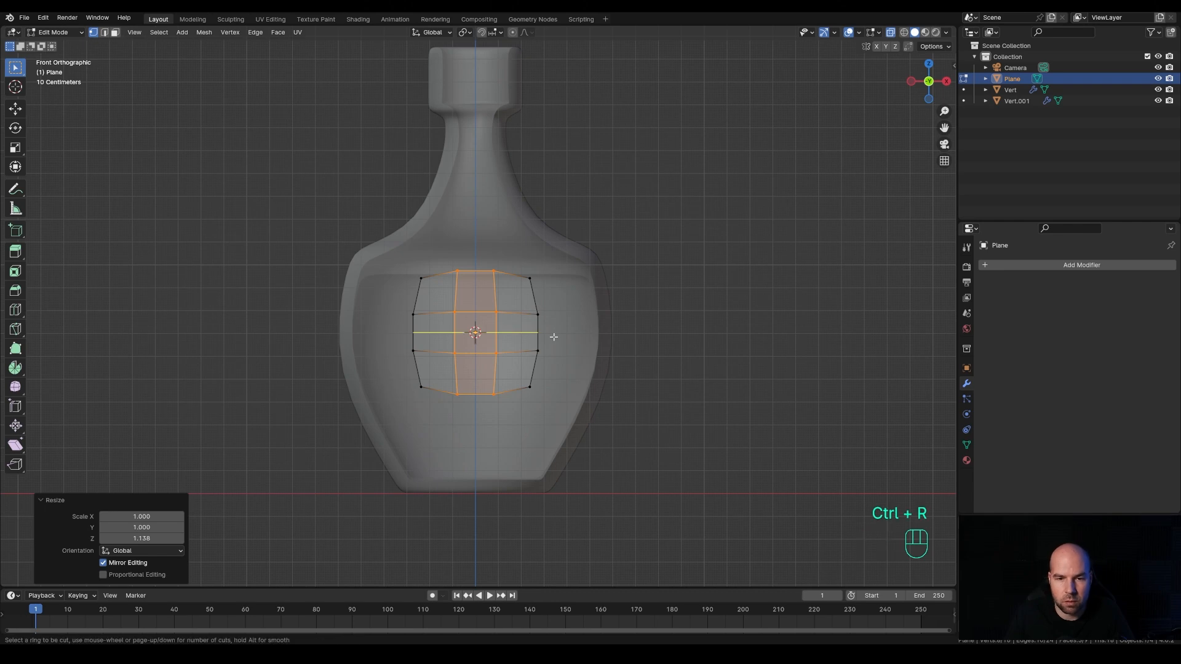
pyautogui.click(554, 337)
pyautogui.rightClick(540, 324)
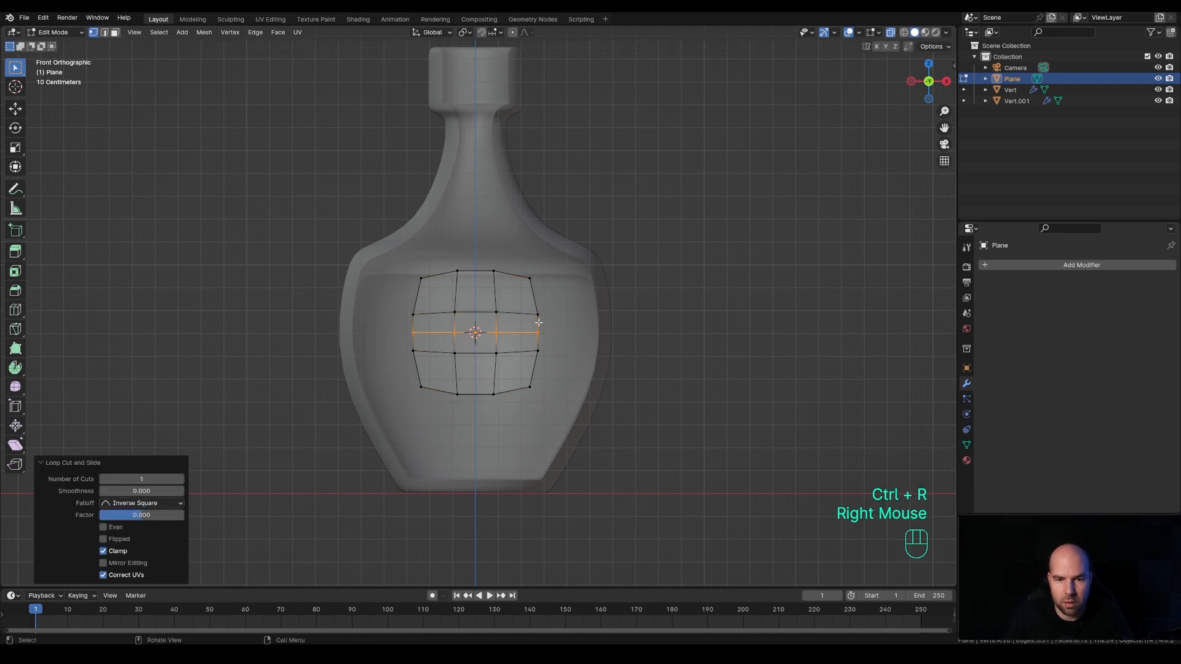
# - Slide the edge loop above the centre row upward by about 0.27 and the one below it downward by about 0.24
pyautogui.keyDown('alt'); pyautogui.click(481, 313); pyautogui.keyUp('alt')
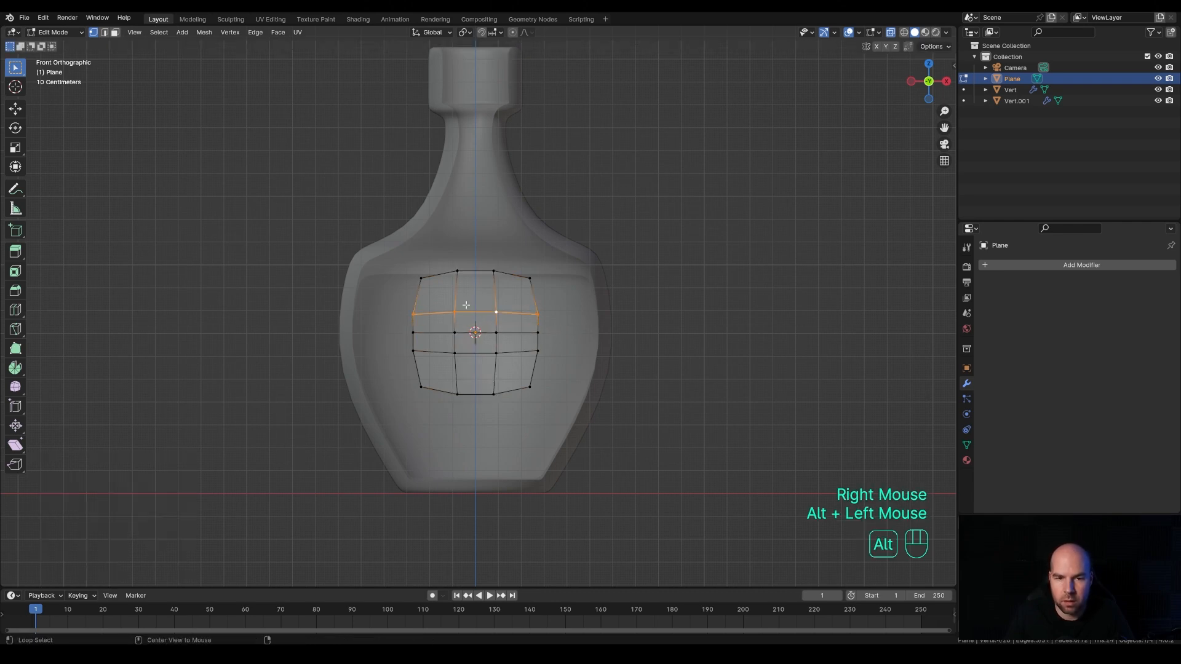
pyautogui.press('g')
pyautogui.press('g')
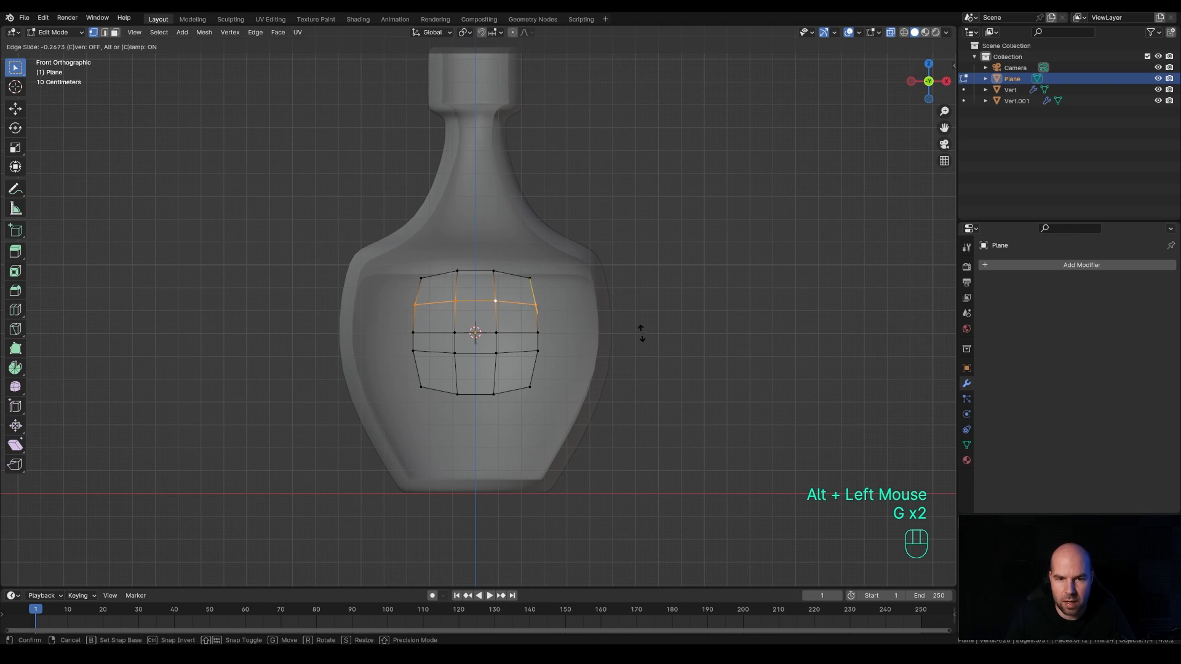
pyautogui.click(642, 335)
pyautogui.keyDown('alt'); pyautogui.click(481, 354); pyautogui.keyUp('alt')
pyautogui.press('g')
pyautogui.press('g')
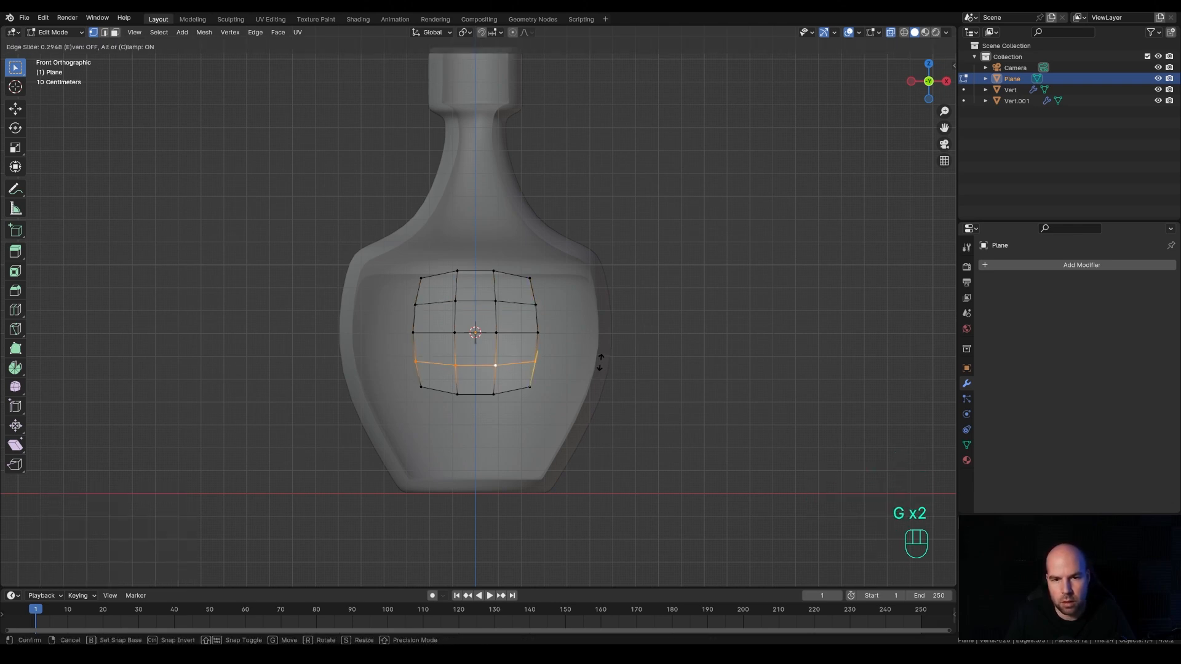
pyautogui.click(600, 360)
# - Add one centred vertical edge loop through the middle of the plane
pyautogui.hotkey('ctrl', 'r')
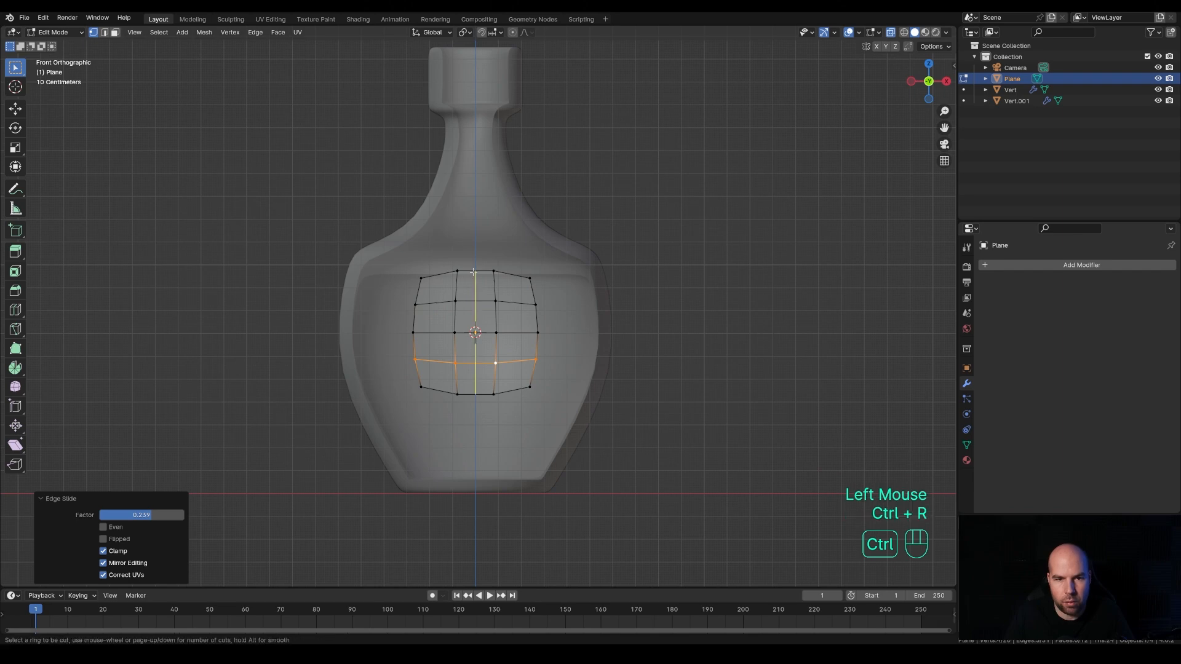
pyautogui.click(474, 272)
pyautogui.rightClick(474, 233)
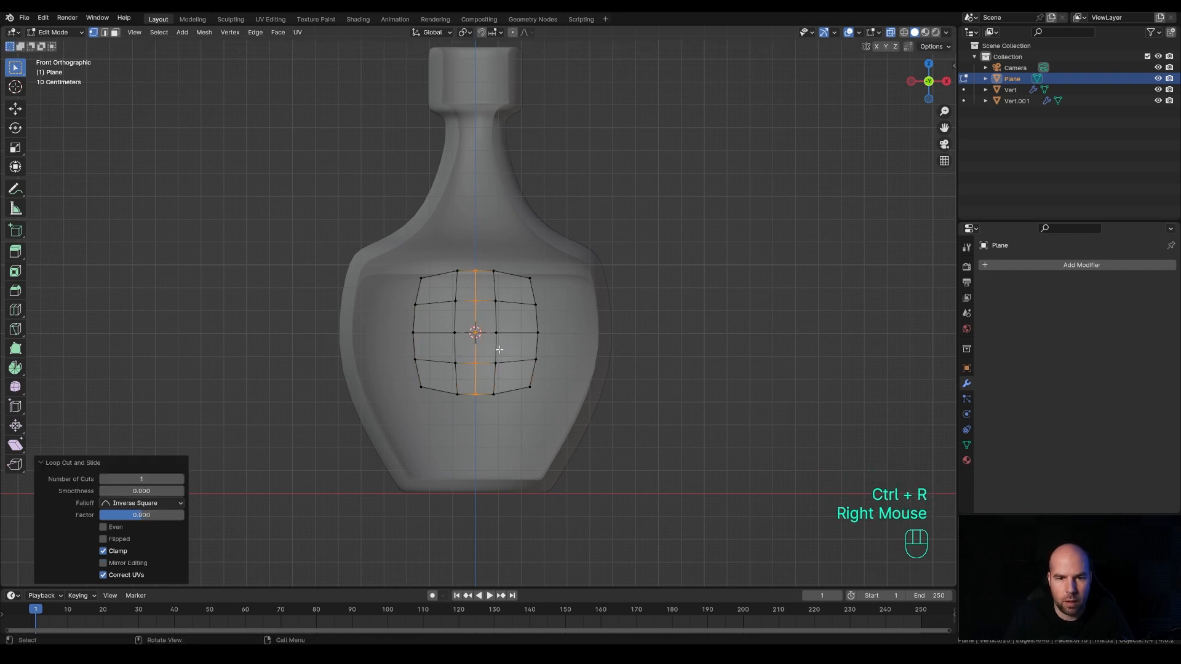
# - Slide the vertical edge loops on both sides of the centre column outward to space the columns more evenly
pyautogui.keyDown('alt'); pyautogui.click(498, 319); pyautogui.keyUp('alt')
pyautogui.press('g')
pyautogui.press('g')
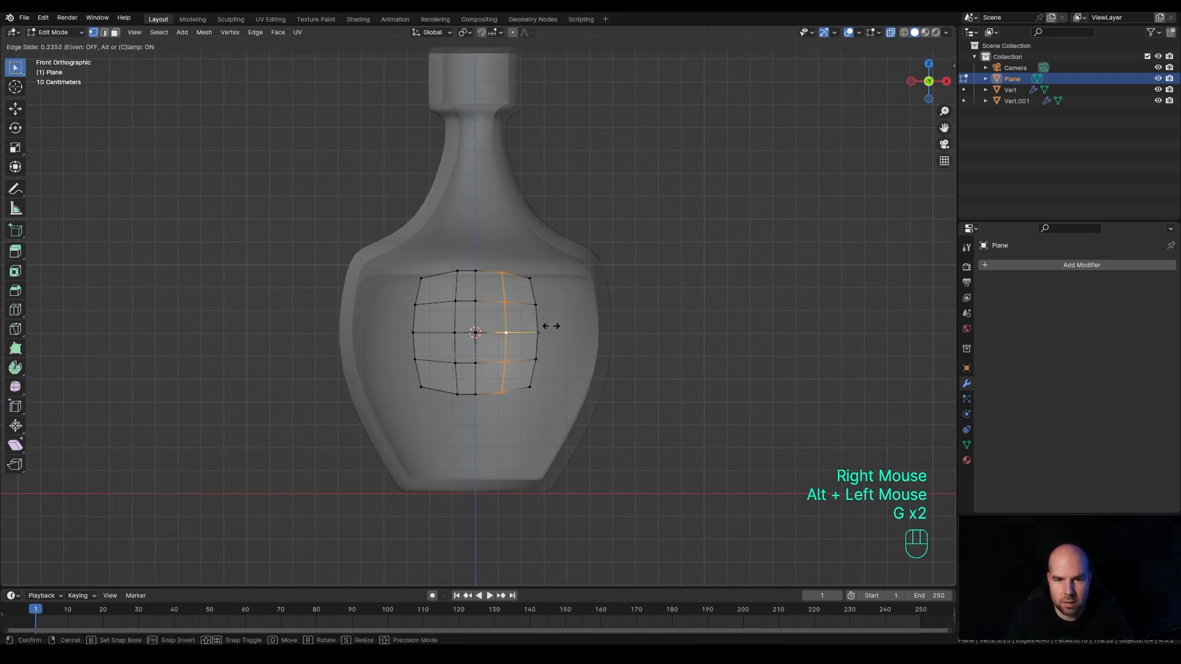
pyautogui.click(551, 326)
pyautogui.keyDown('alt'); pyautogui.click(444, 317); pyautogui.keyUp('alt')
pyautogui.press('g')
pyautogui.press('g')
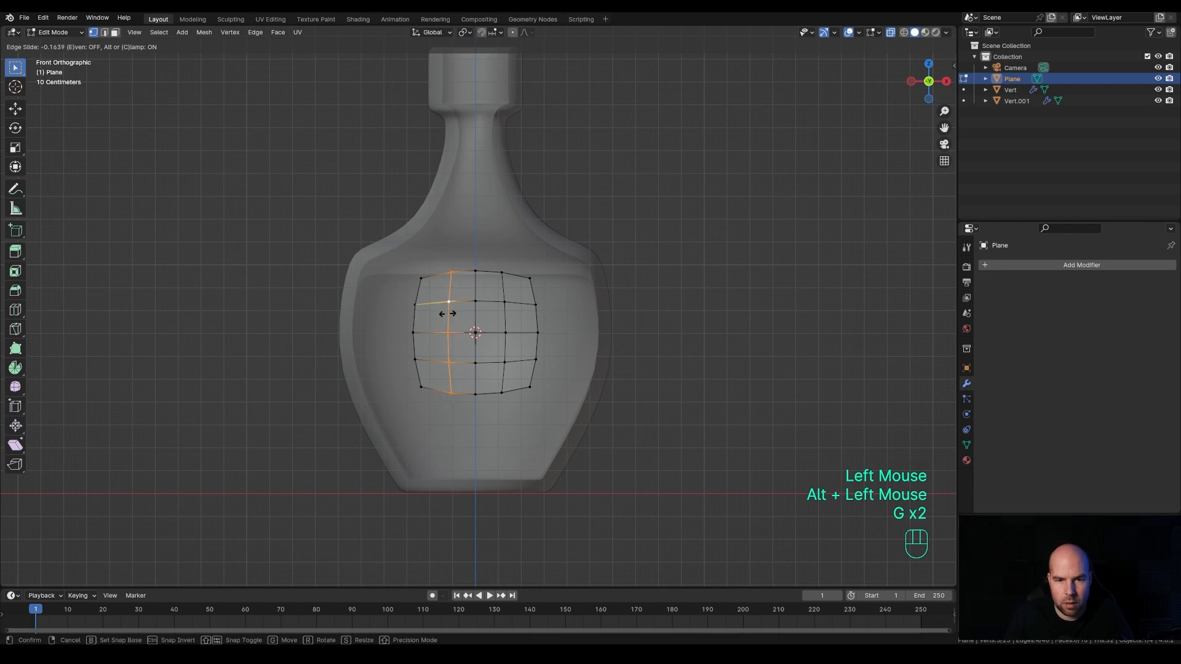
pyautogui.click(442, 312)
# - Select the two centre-row vertices halfway between the plane's middle and its side edges
pyautogui.click(441, 332)
pyautogui.keyDown('shift'); pyautogui.click(503, 332); pyautogui.keyUp('shift')
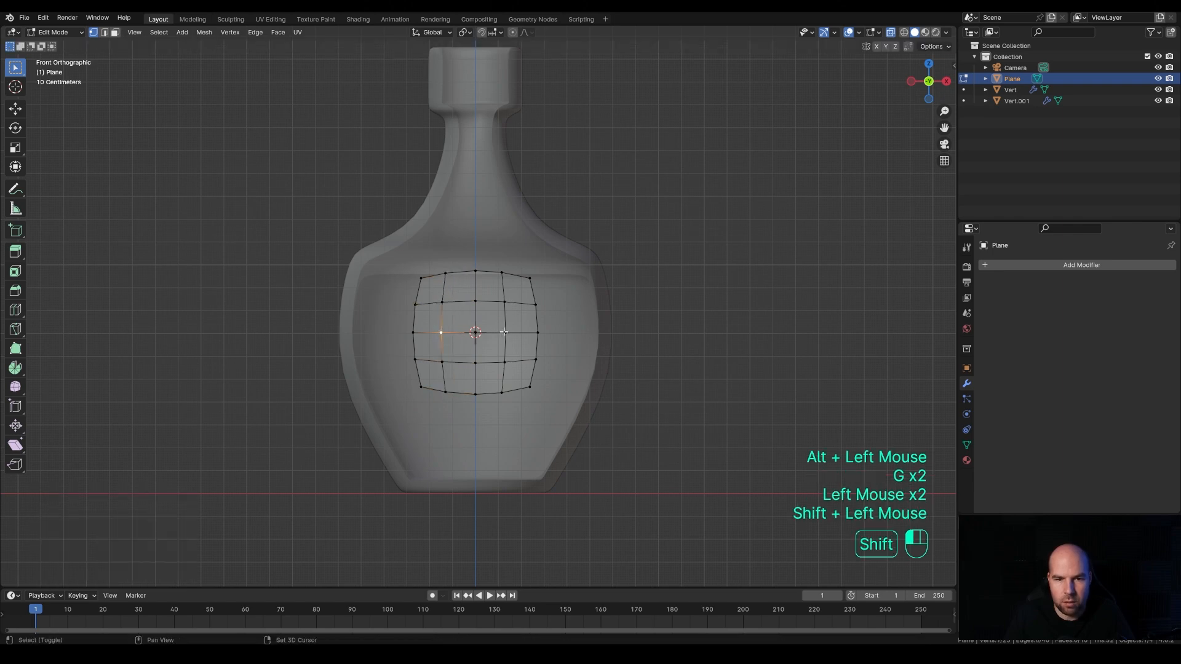
pyautogui.hotkey('ctrl', 'b')
pyautogui.press('v')
pyautogui.press('Escape')
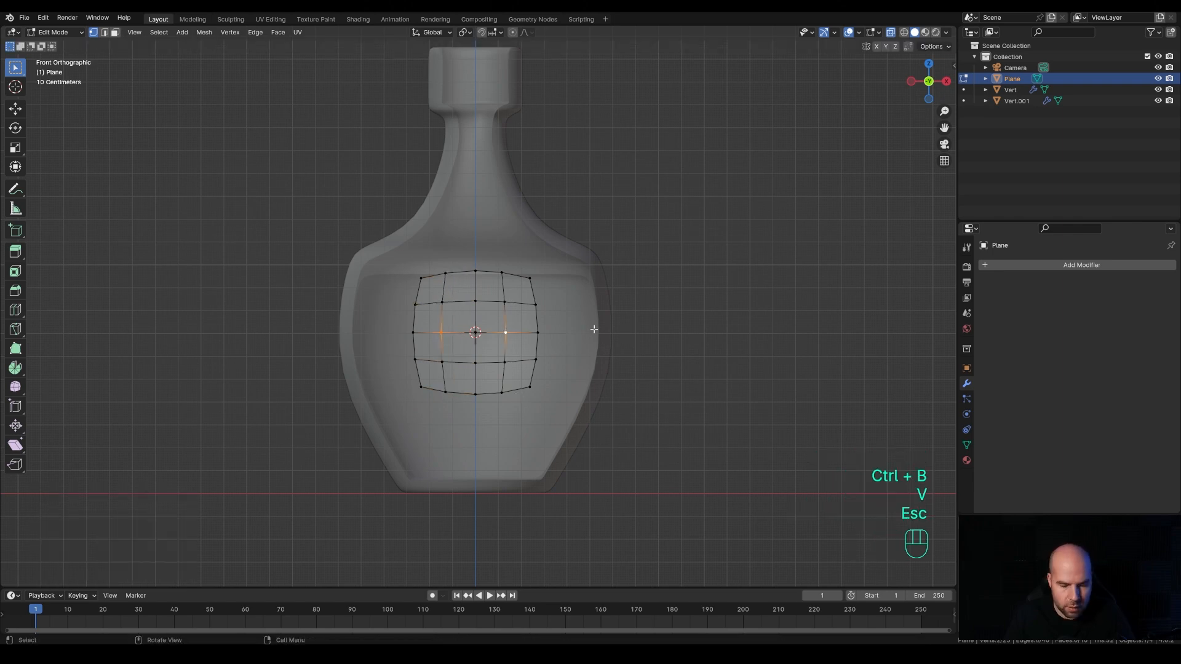
# - Vertex-bevel the two selected vertices into diamond faces with a 0.102 m width and one segment
pyautogui.hotkey('shift', 'ctrl', 'b')
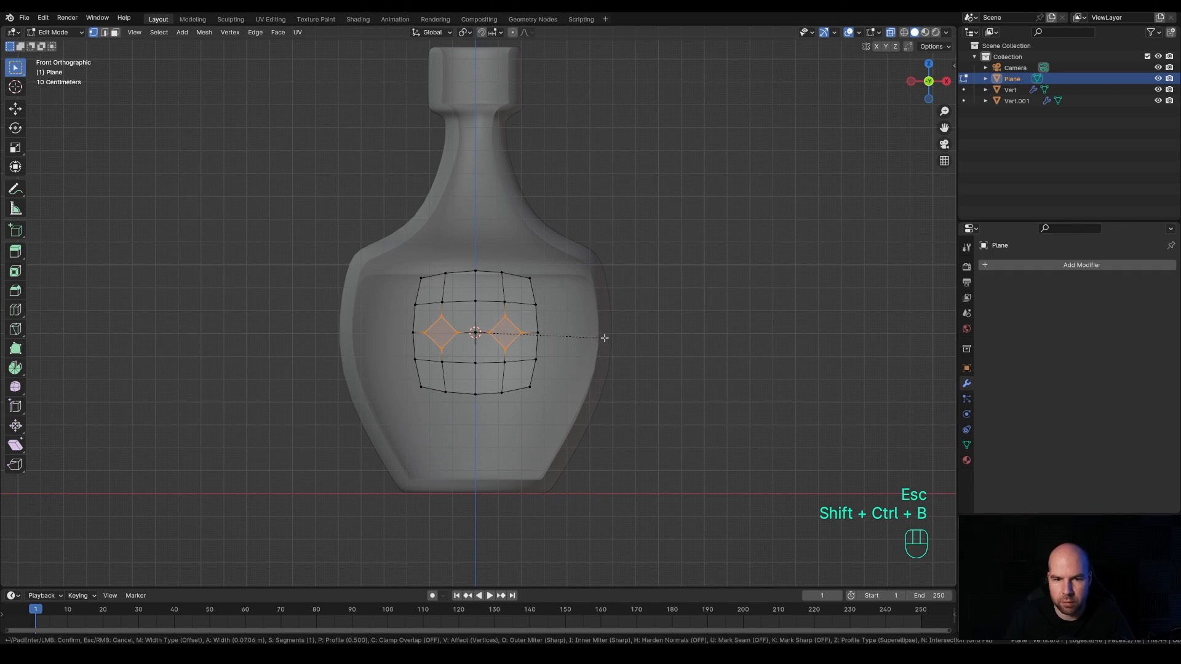
pyautogui.scroll(-3, 605, 338)
pyautogui.scroll(2, 606, 339)
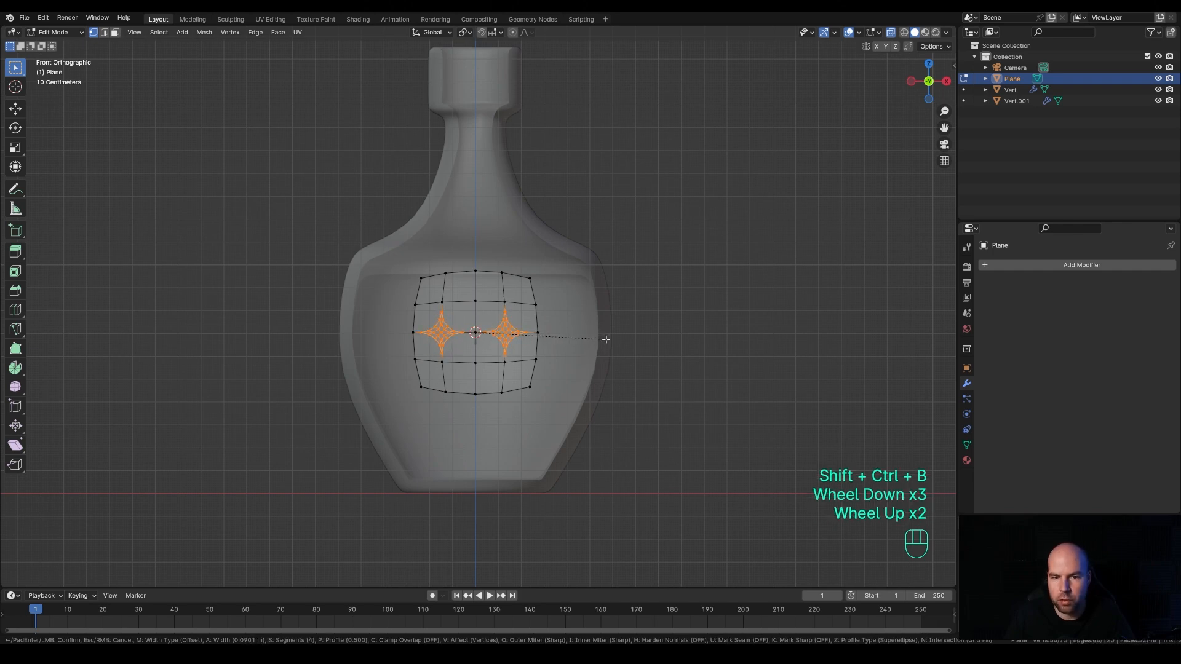
pyautogui.scroll(-3, 606, 339)
pyautogui.scroll(2, 604, 338)
pyautogui.scroll(-6, 604, 337)
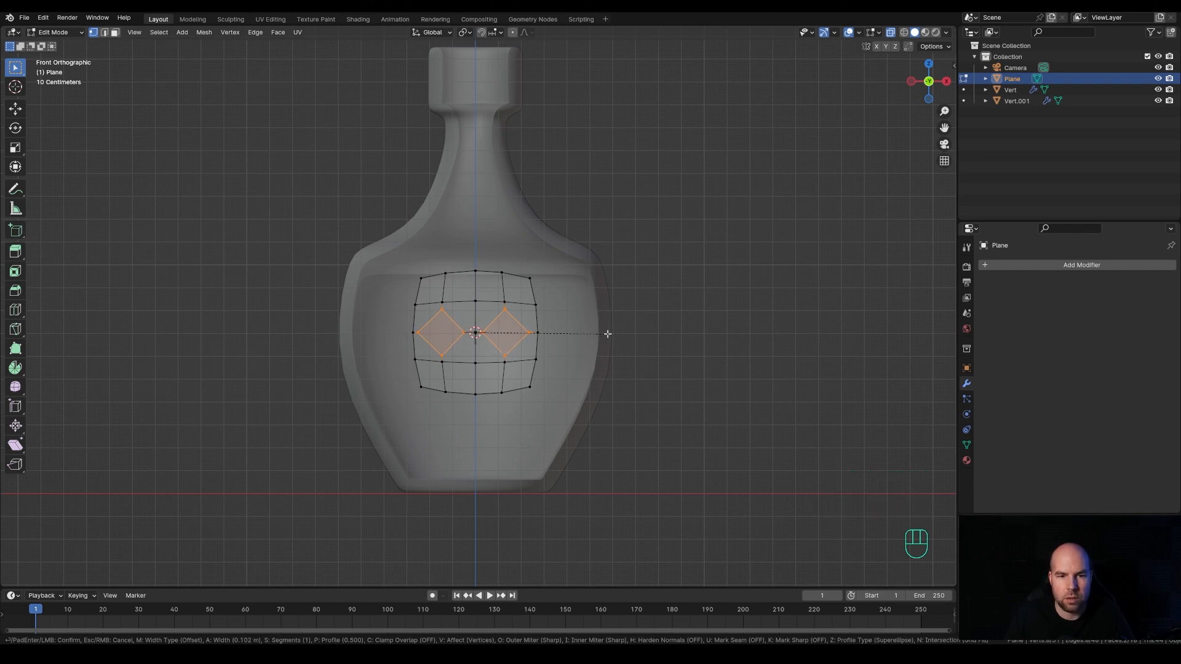
pyautogui.click(607, 333)
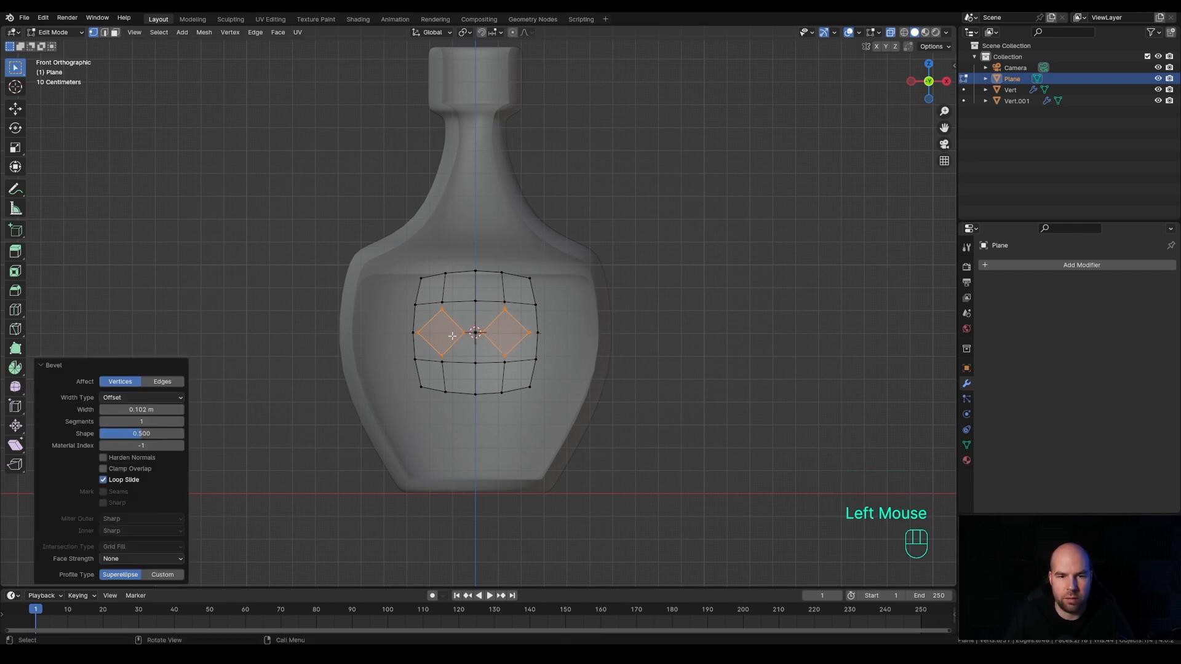
# - Move the left diamond's outer vertex about 0.008 m along X toward the plane's centre
pyautogui.doubleClick(416, 334)
pyautogui.press('g')
pyautogui.press('x')
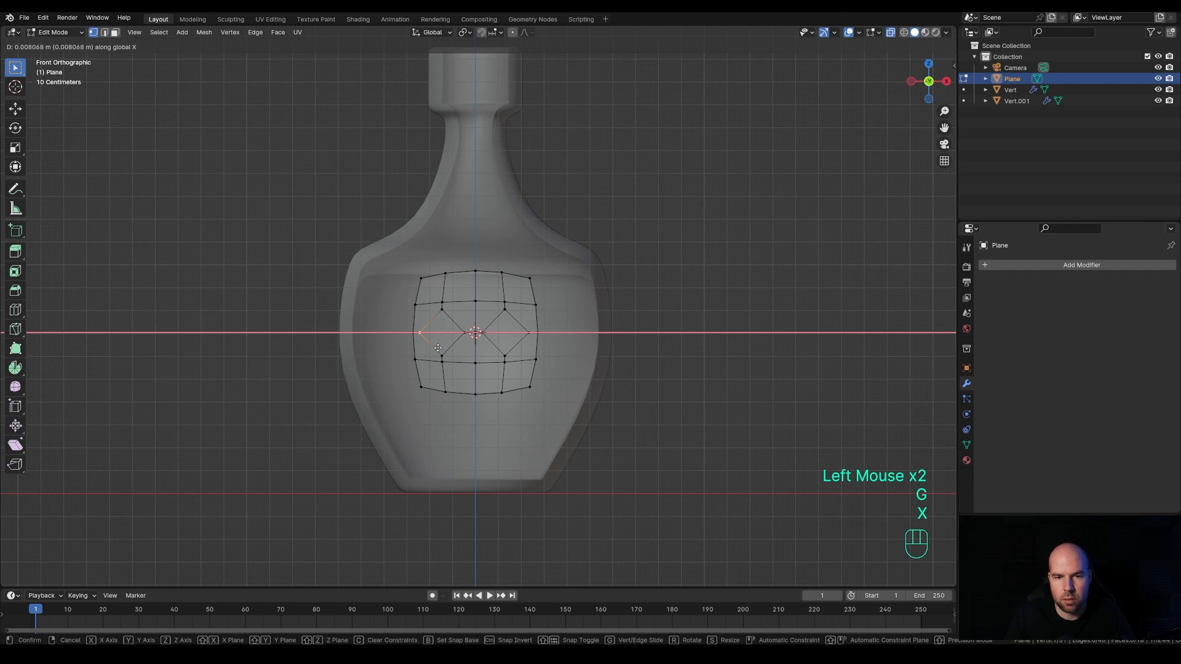
pyautogui.click(437, 348)
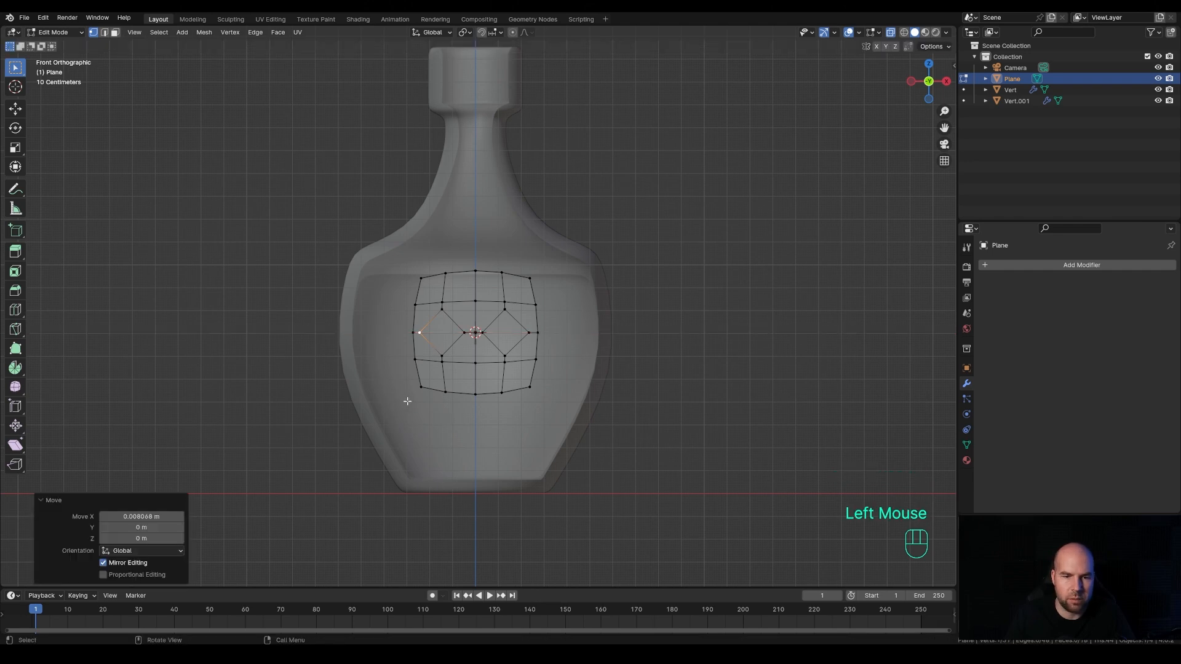
# - Delete the two diamond-shaped faces from the plane to open the eye holes
pyautogui.press('3')
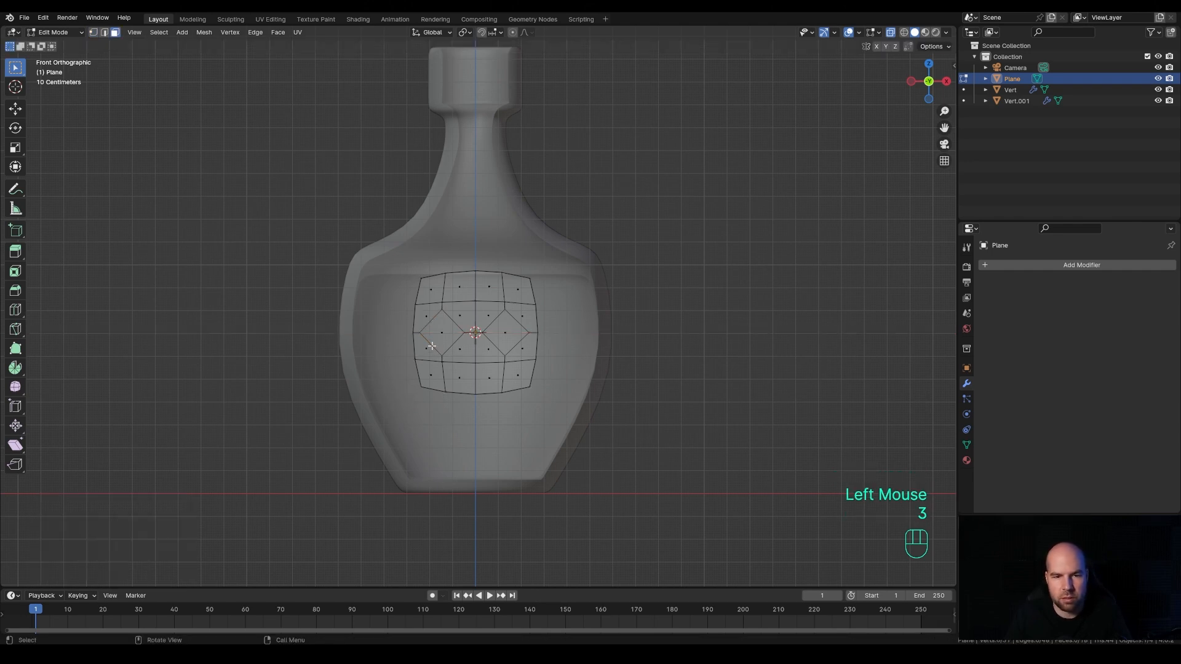
pyautogui.click(438, 335)
pyautogui.keyDown('shift'); pyautogui.click(505, 333); pyautogui.keyUp('shift')
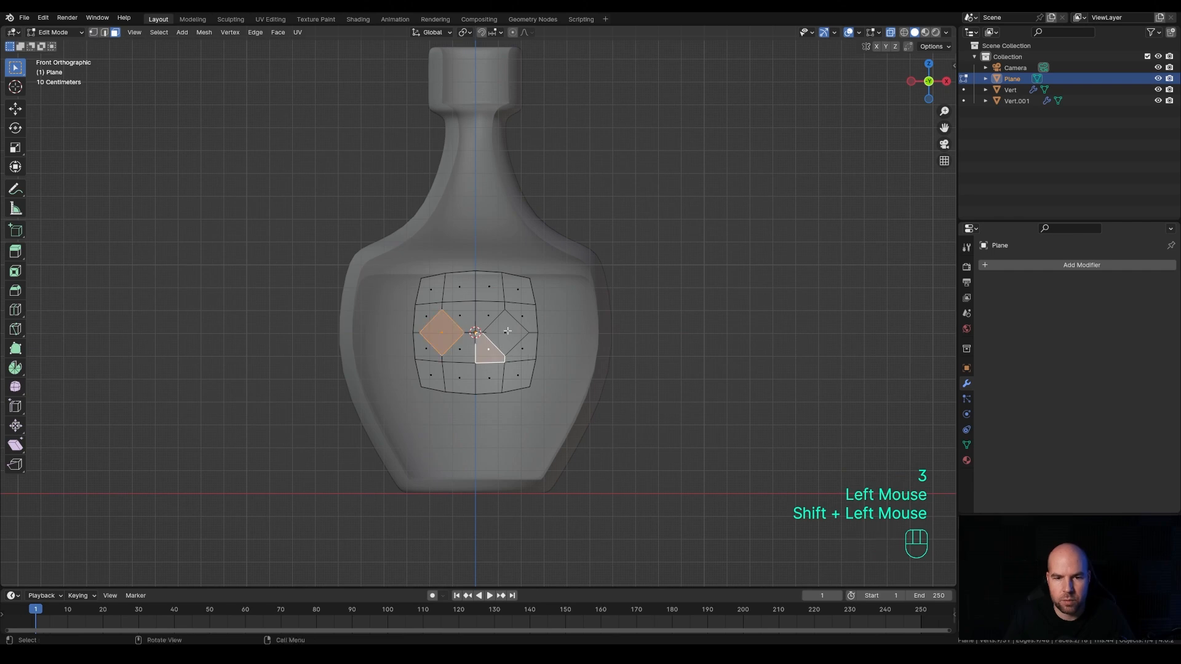
pyautogui.keyDown('shift'); pyautogui.click(440, 333); pyautogui.keyUp('shift')
pyautogui.keyDown('shift'); pyautogui.click(440, 334); pyautogui.keyUp('shift')
pyautogui.press('x')
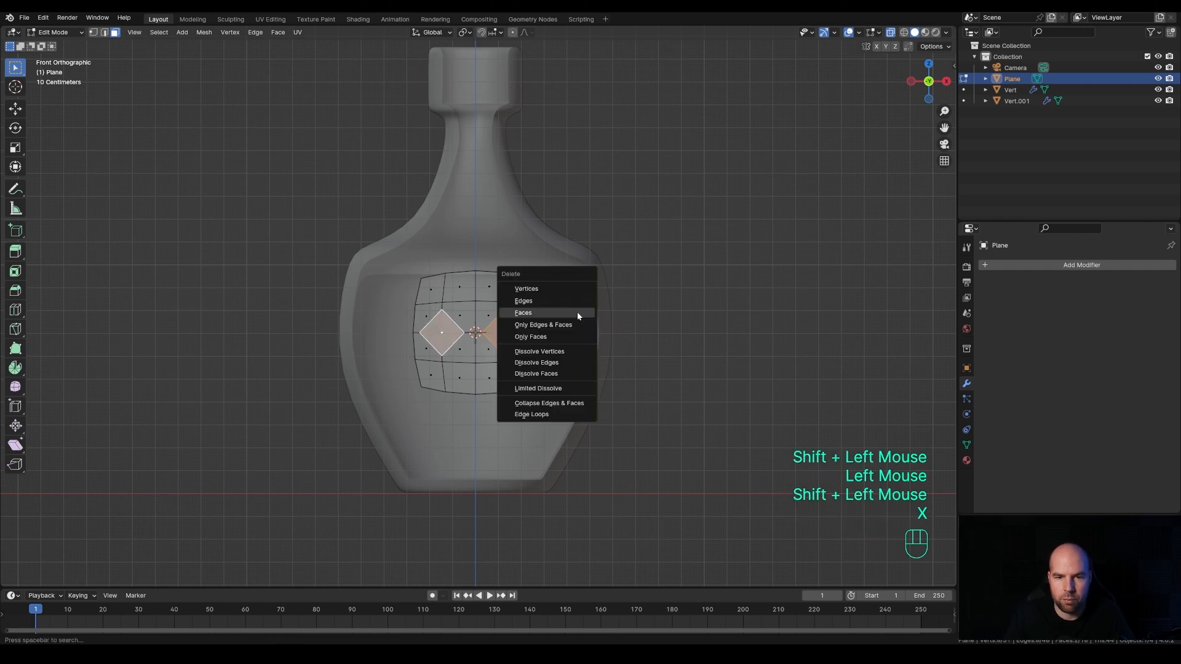
pyautogui.click(530, 313)
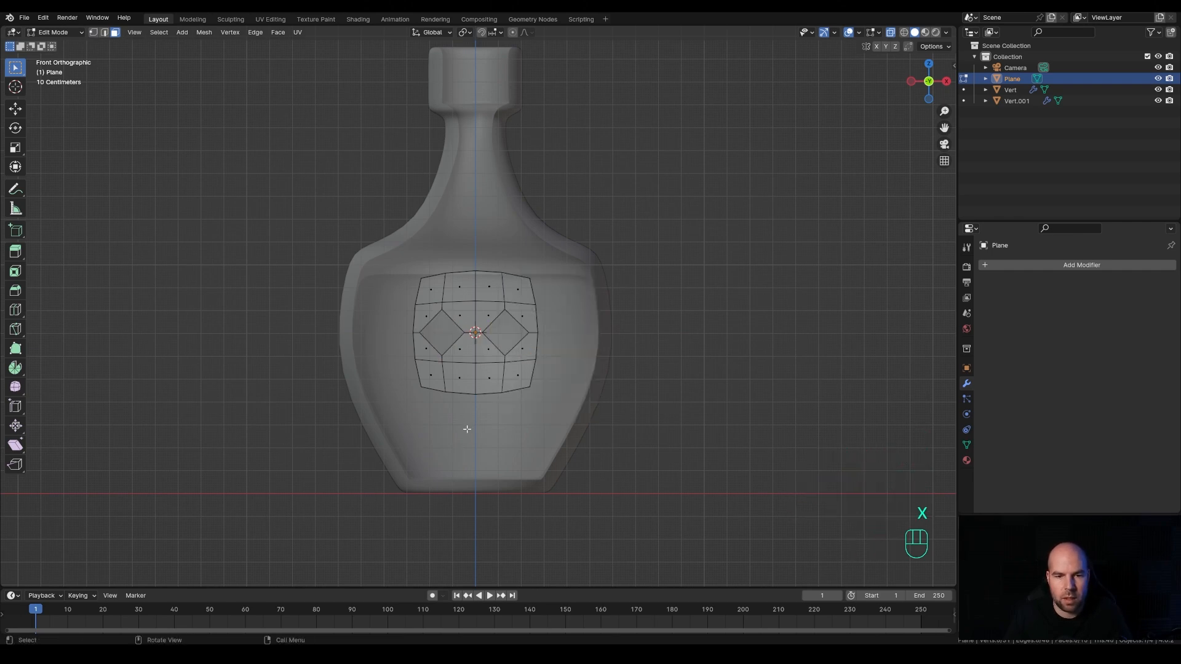
# - Scale the plane's lowest vertex row to 0.865 and extrude it straight down about 0.1 m
pyautogui.press('1')
pyautogui.moveTo(408, 382); pyautogui.dragTo(605, 416)
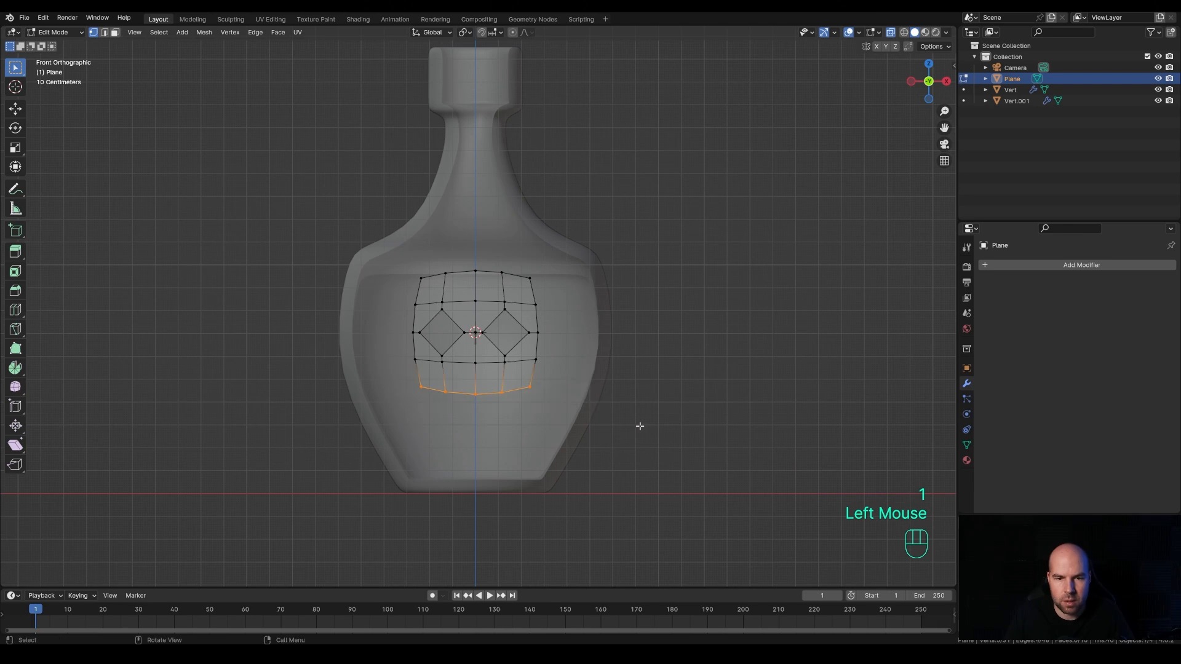
pyautogui.press('s')
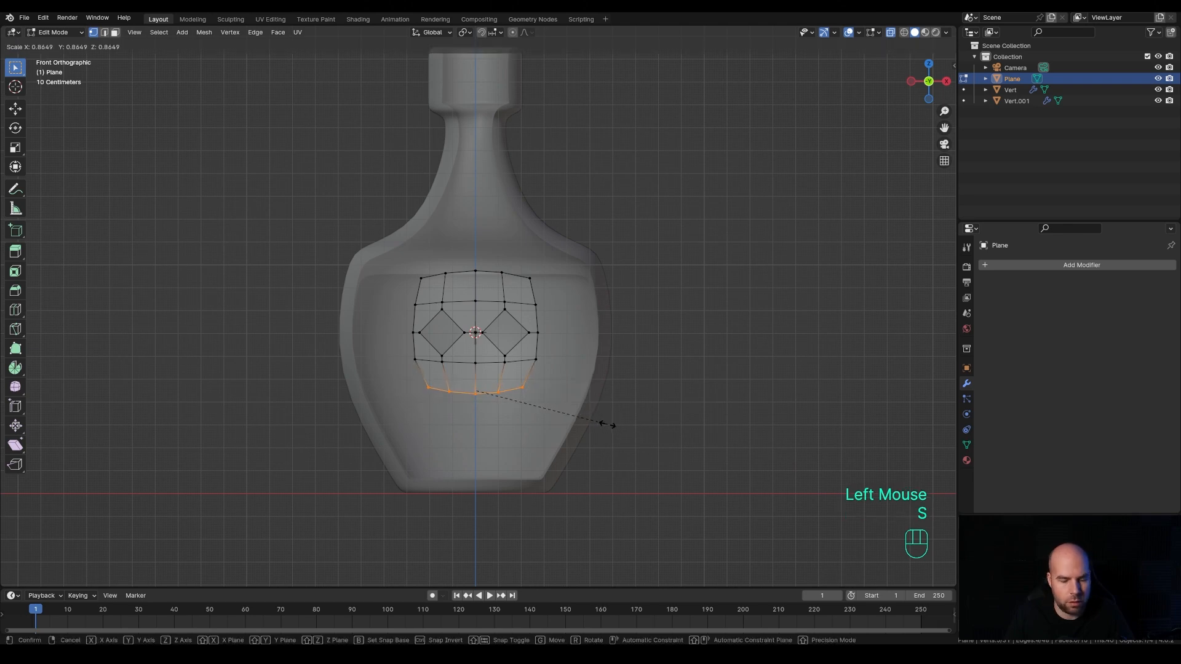
pyautogui.click(608, 425)
pyautogui.press('e')
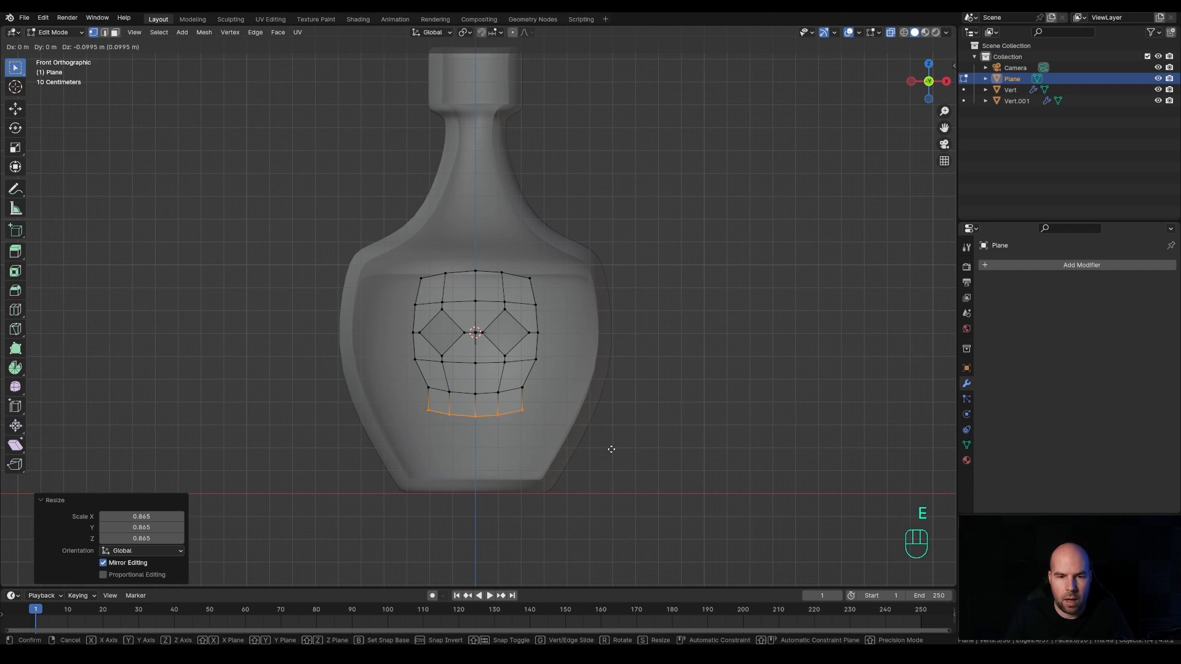
pyautogui.click(612, 449)
# - Rip the three inner vertices of the lowest row down and sideways to split the strip into four teeth
pyautogui.click(449, 414)
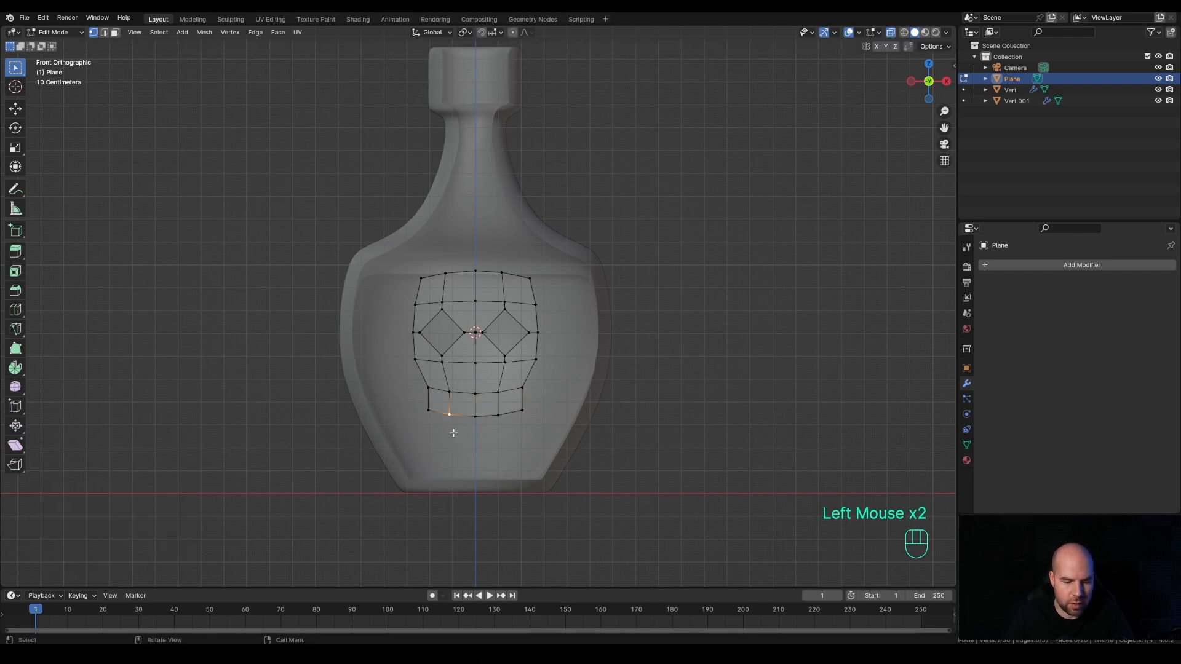
pyautogui.press('v')
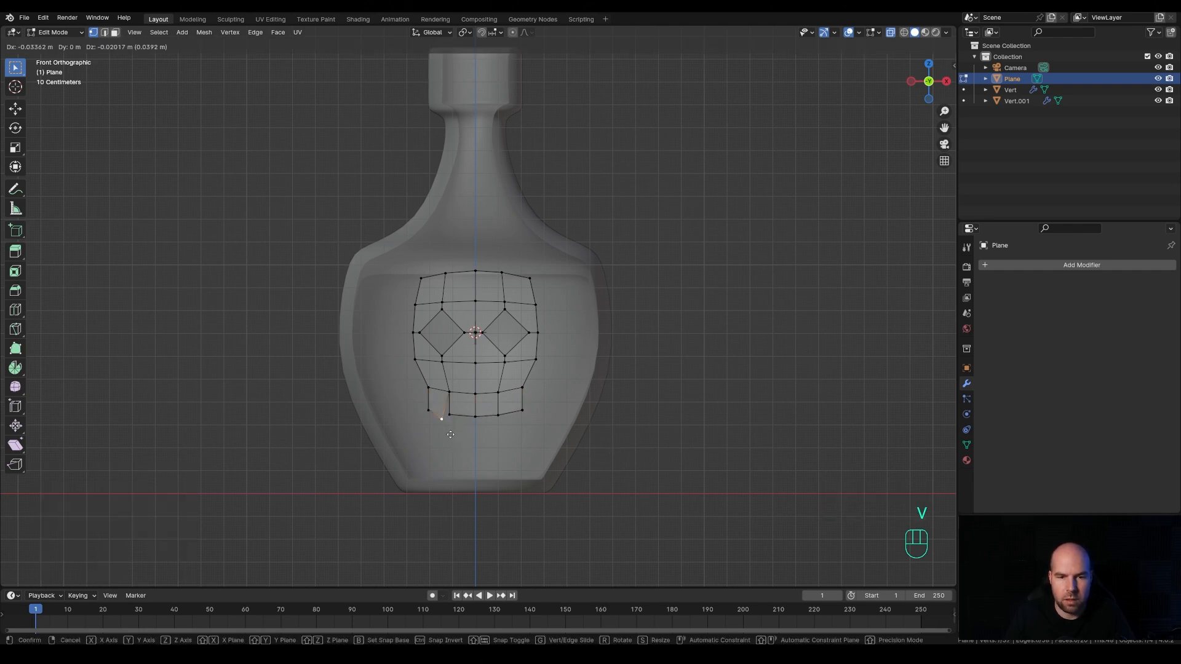
pyautogui.click(451, 431)
pyautogui.click(450, 414)
pyautogui.press('v')
pyautogui.click(483, 413)
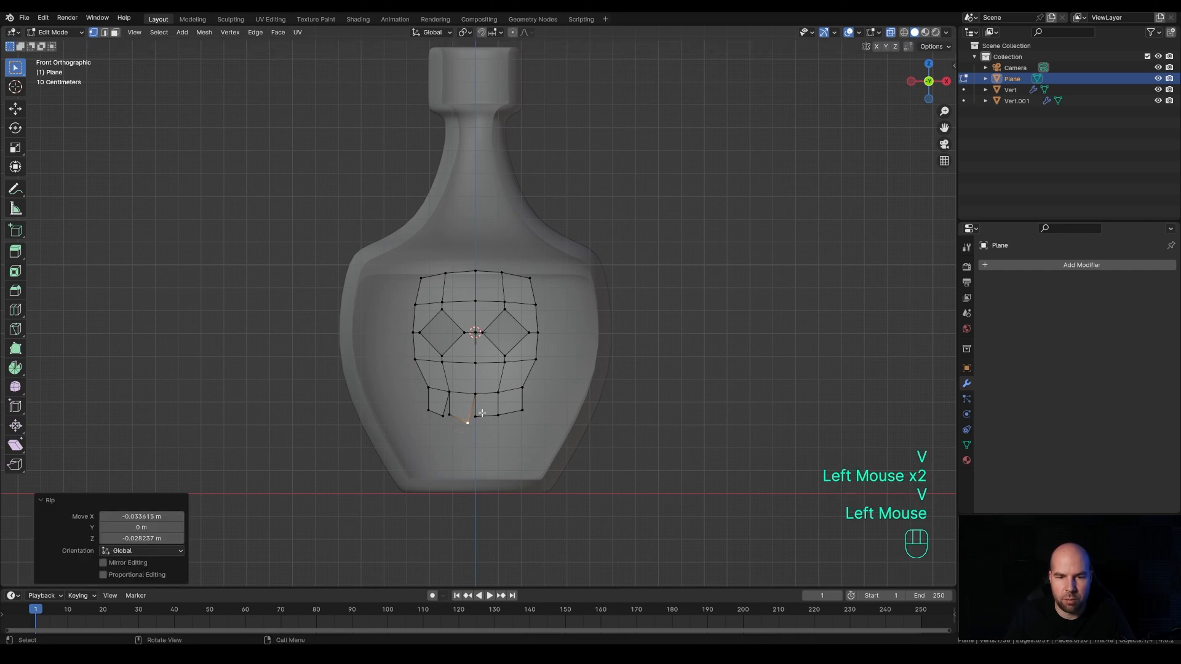
pyautogui.click(495, 414)
pyautogui.press('v')
pyautogui.click(491, 423)
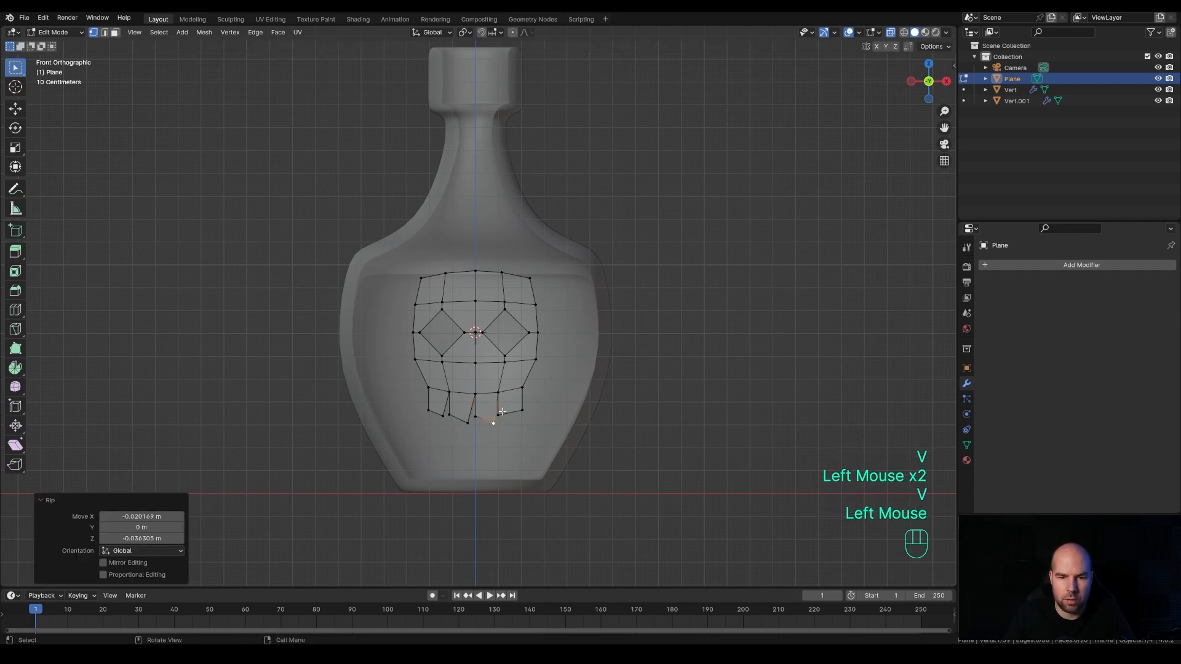
# - Widen the middle and right tooth gaps by moving the ripped vertices on their right sides outward and down
pyautogui.click(503, 419)
pyautogui.press('h')
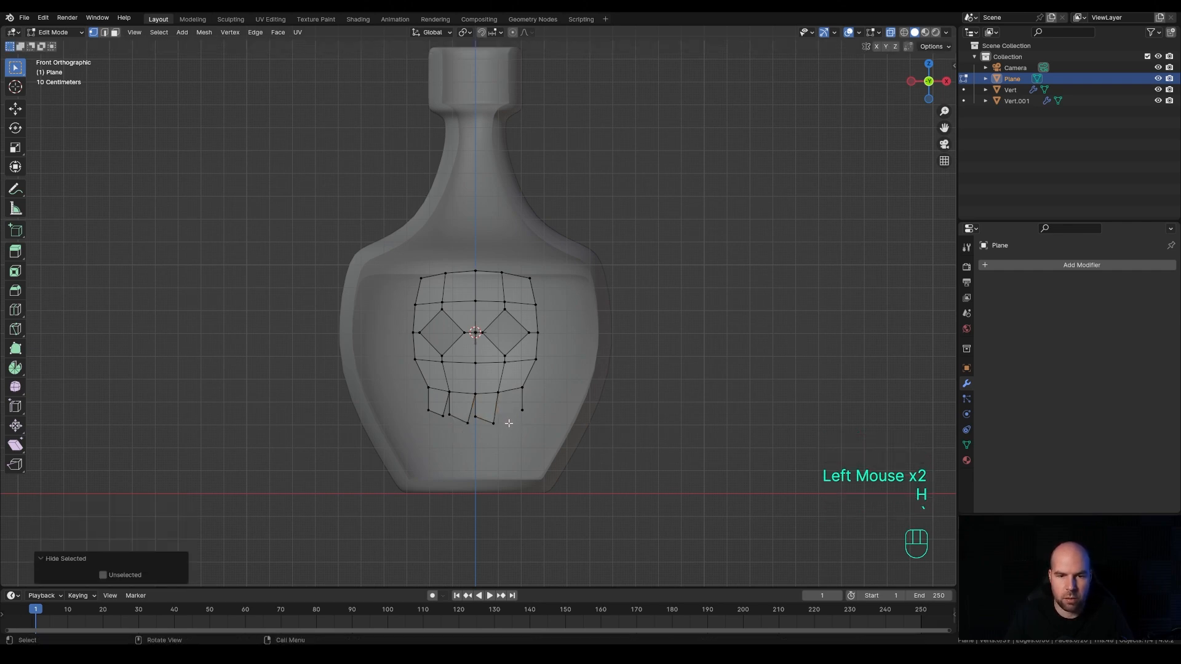
pyautogui.hotkey('ctrl', 'z')
pyautogui.press('g')
pyautogui.click(509, 431)
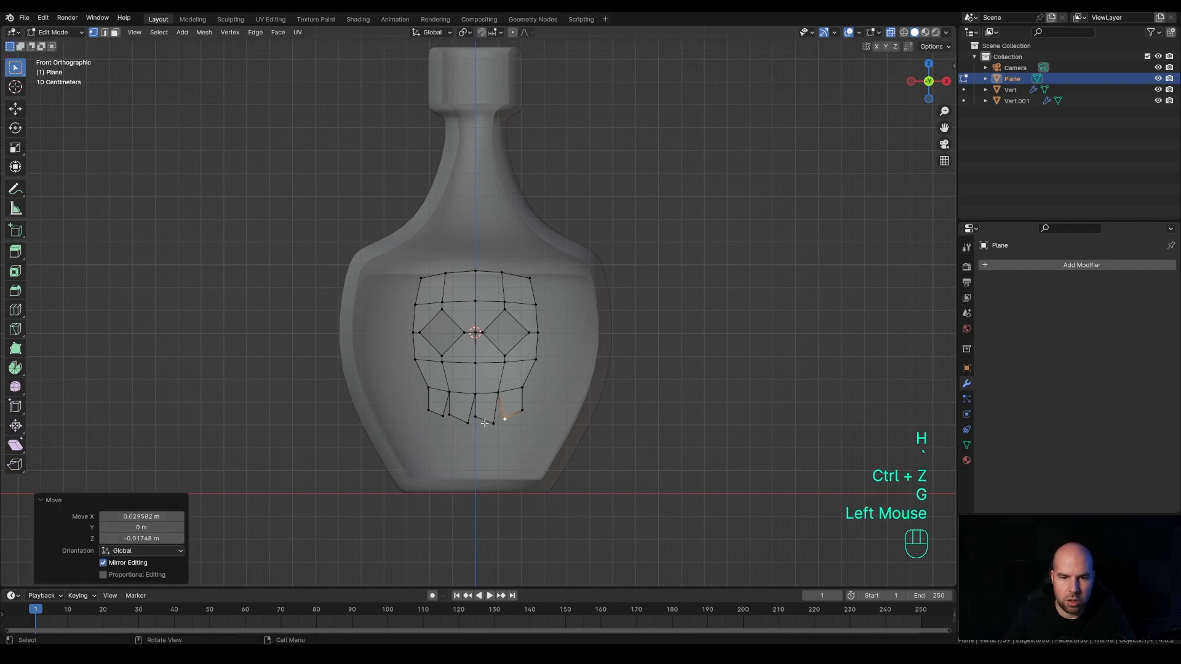
pyautogui.click(444, 417)
pyautogui.press('g')
pyautogui.click(431, 416)
# - Move the outer corner vertices of the outermost teeth inward and up, and adjust the jaw vertex above the right one
pyautogui.click(423, 414)
pyautogui.click(423, 414)
pyautogui.press('g')
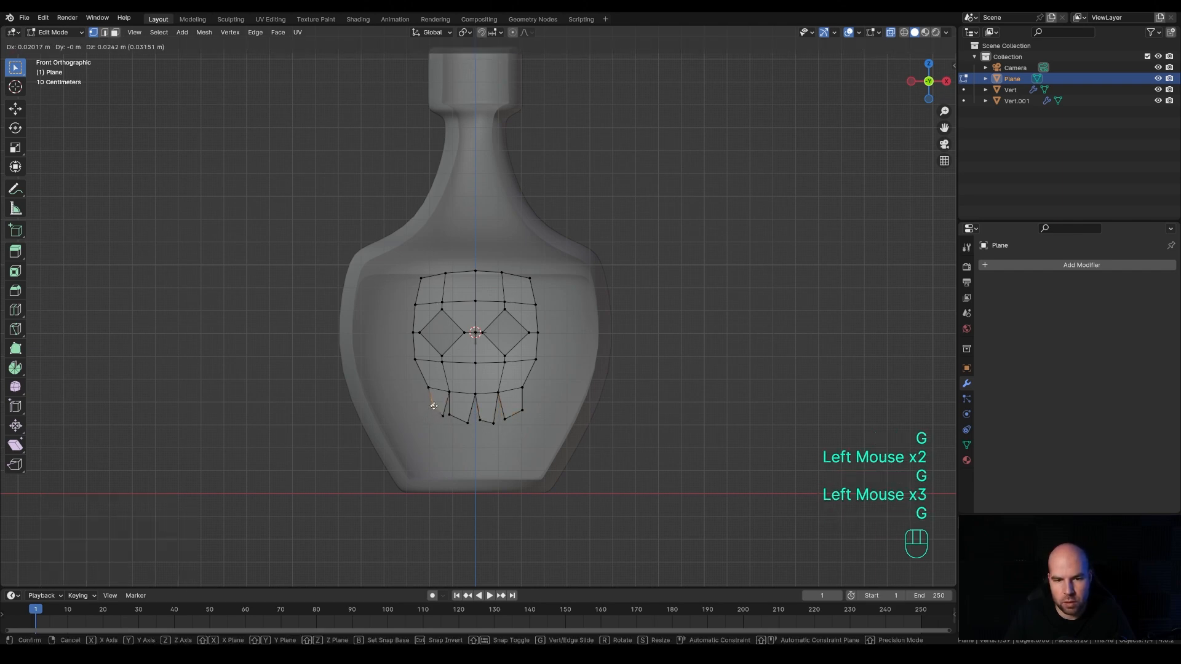
pyautogui.click(429, 408)
pyautogui.click(522, 410)
pyautogui.press('g')
pyautogui.click(526, 386)
pyautogui.click(524, 386)
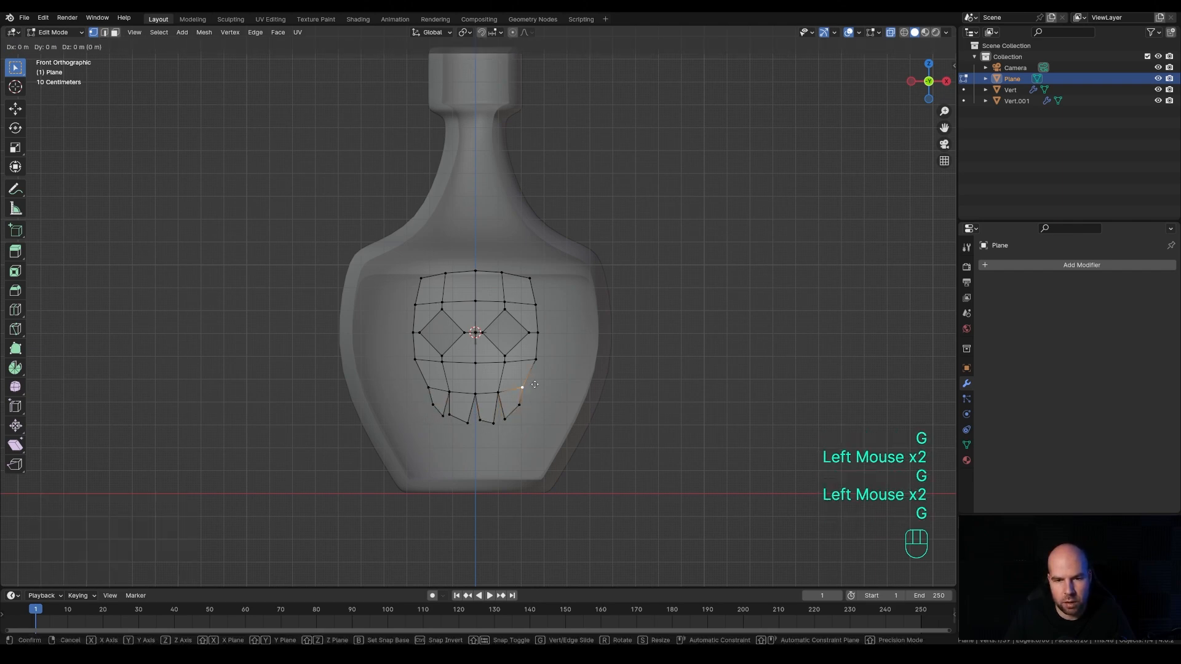
pyautogui.press('g')
pyautogui.click(537, 364)
pyautogui.click(482, 342)
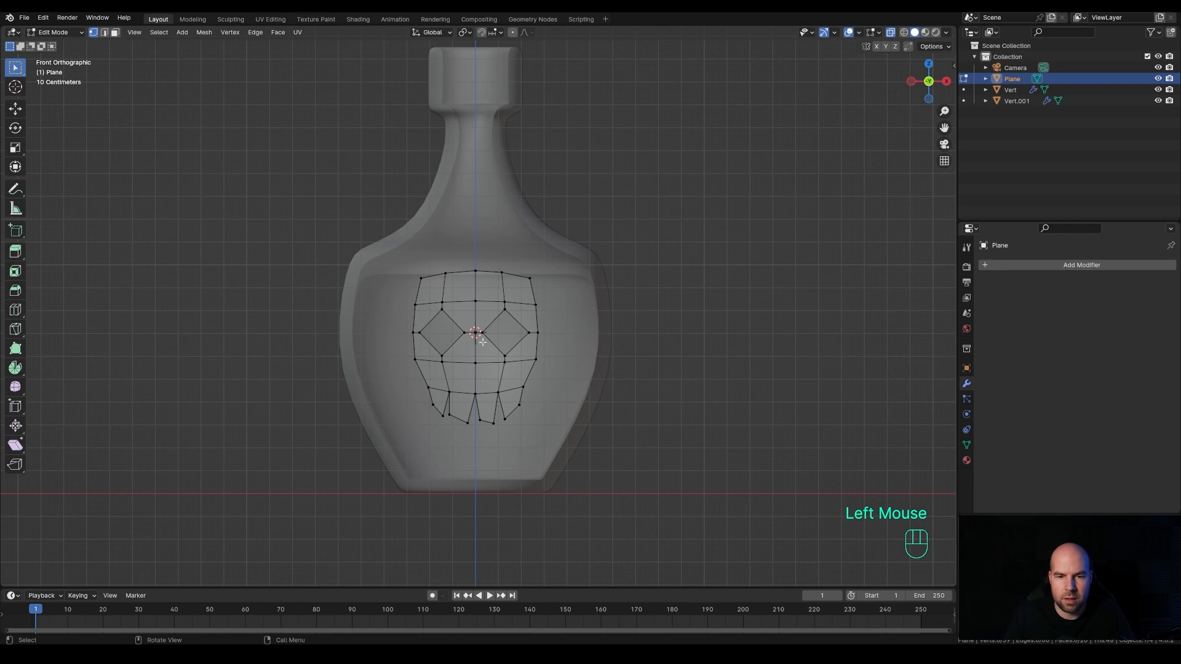
# - Scale both diamond hole loops by 1.144 about their individual origins, using smooth proportional editing with a size of 0.135
pyautogui.keyDown('alt'); pyautogui.click(452, 327); pyautogui.keyUp('alt')
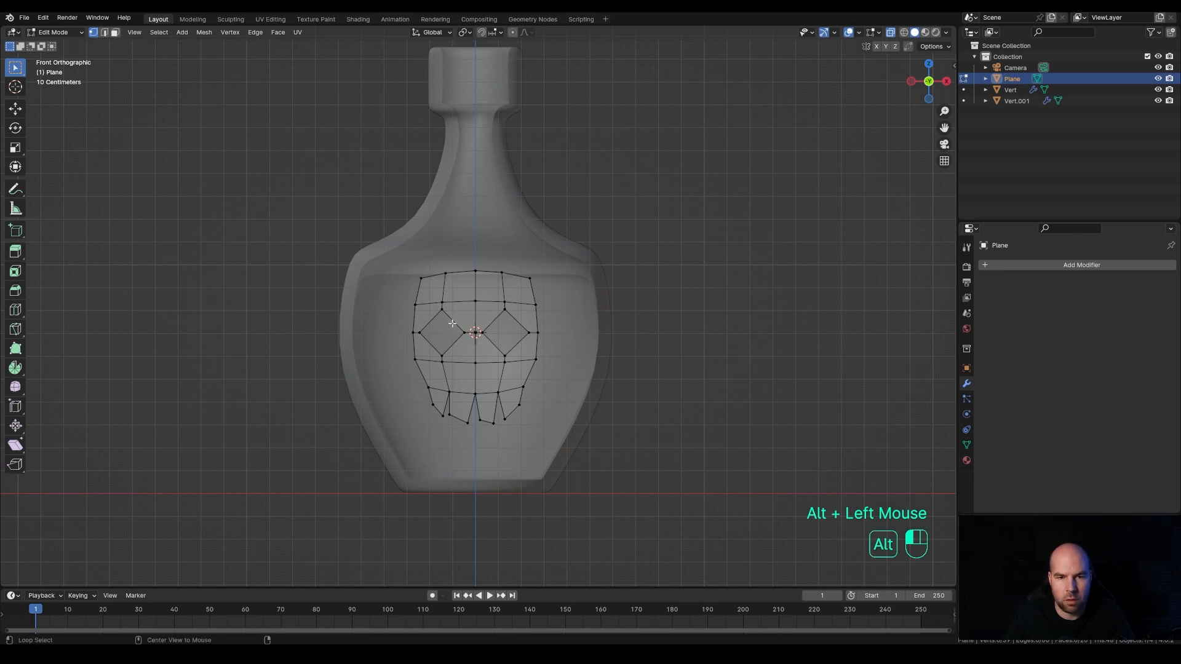
pyautogui.keyDown('alt'); pyautogui.keyDown('shift'); pyautogui.click(491, 322); pyautogui.keyUp('shift'); pyautogui.keyUp('alt')
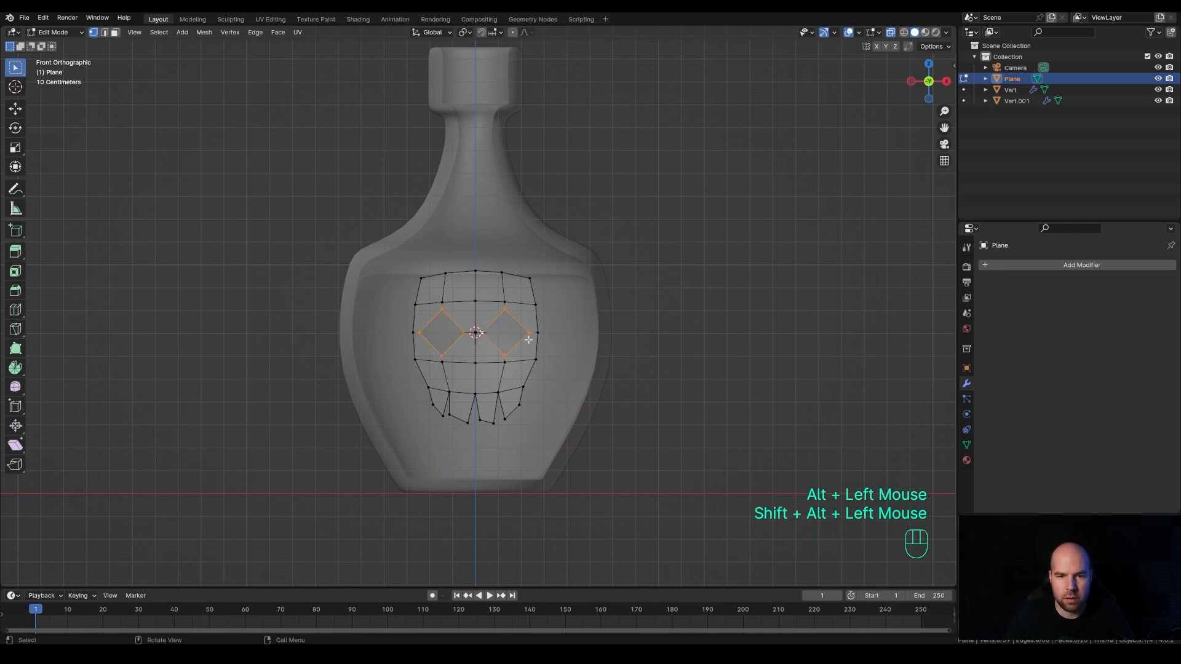
pyautogui.press('o')
pyautogui.click(470, 32)
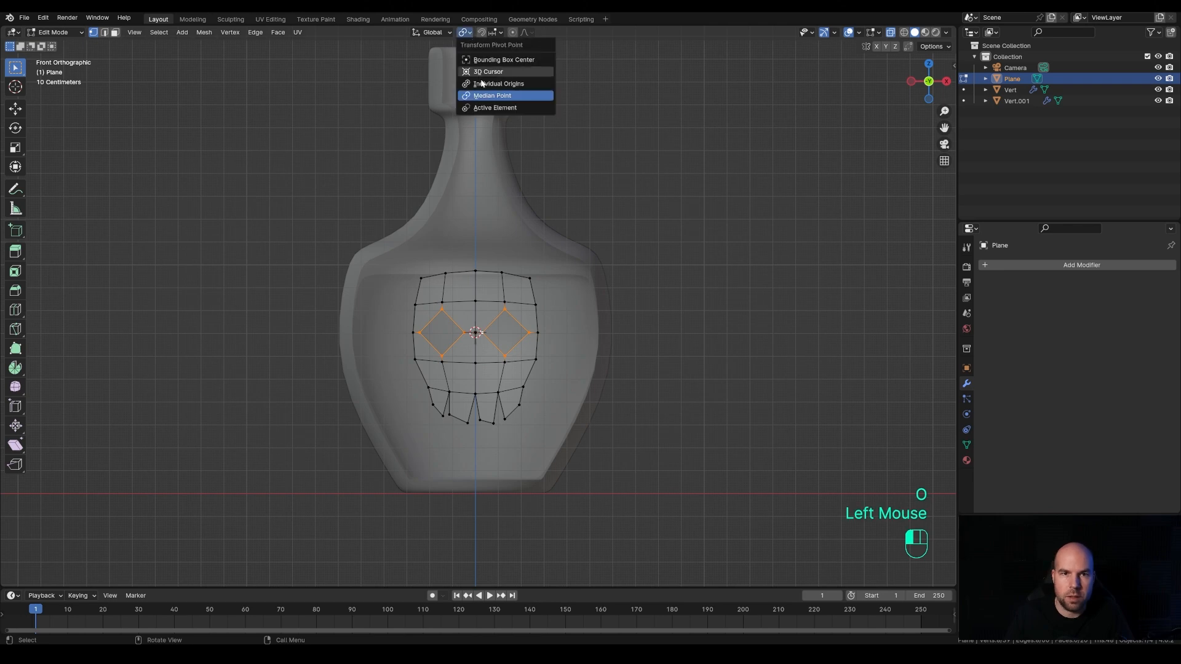
pyautogui.click(486, 84)
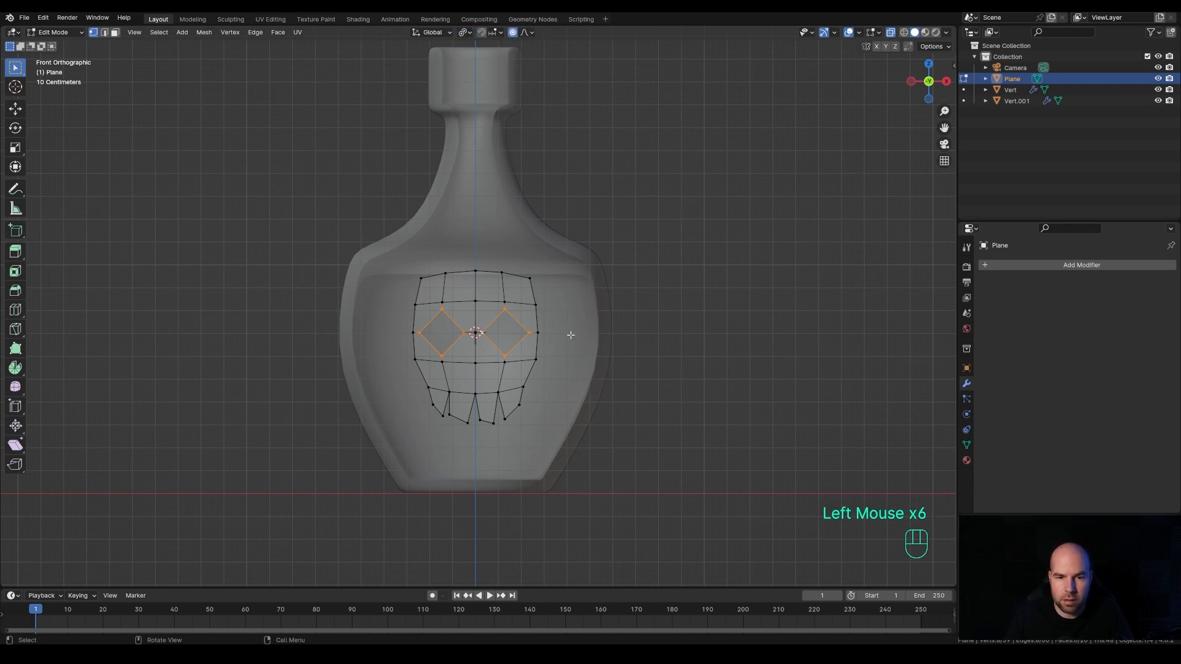
pyautogui.press('s')
pyautogui.scroll(-2, 594, 336)
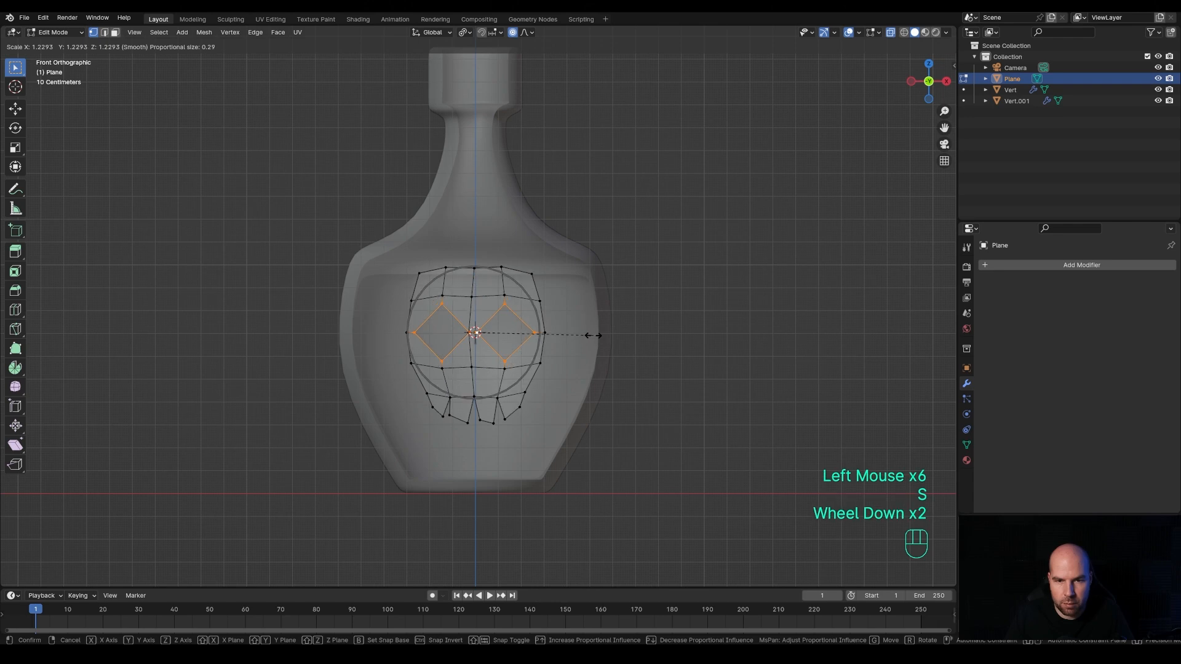
pyautogui.scroll(6, 595, 335)
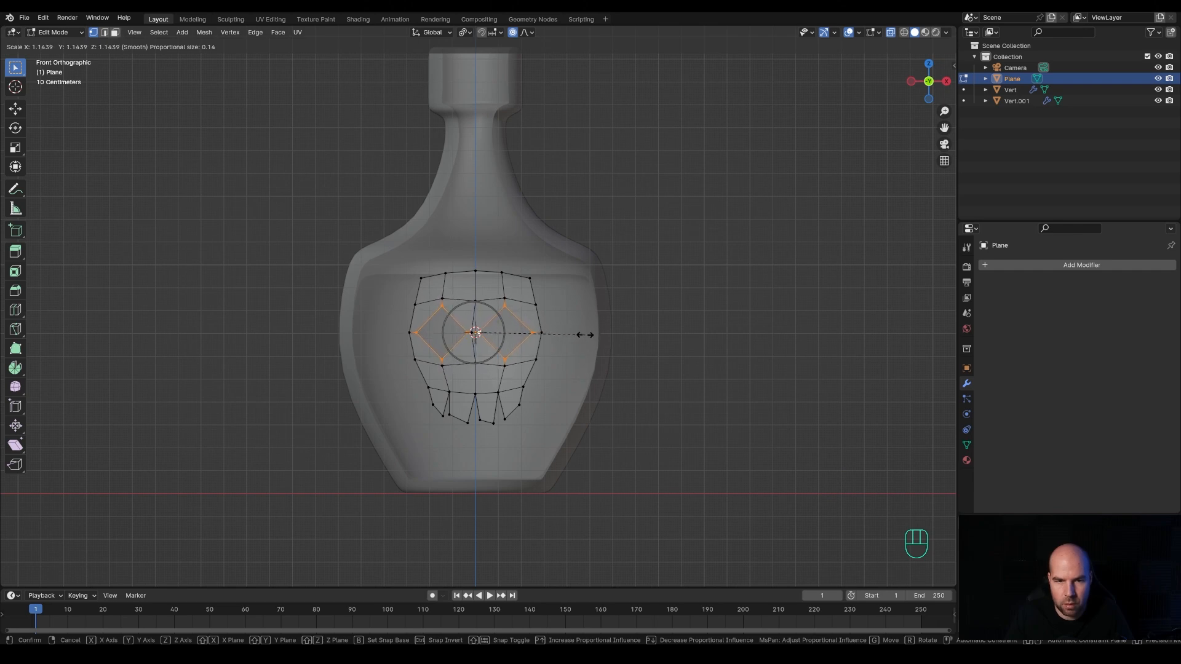
pyautogui.click(584, 335)
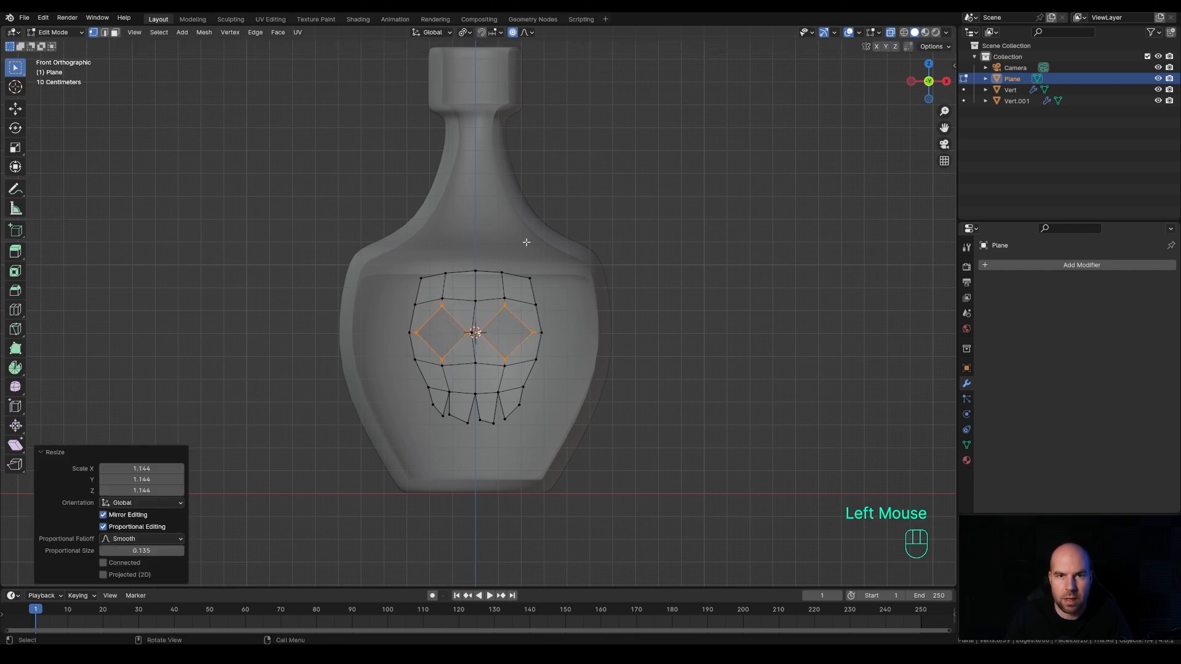
pyautogui.press('o')
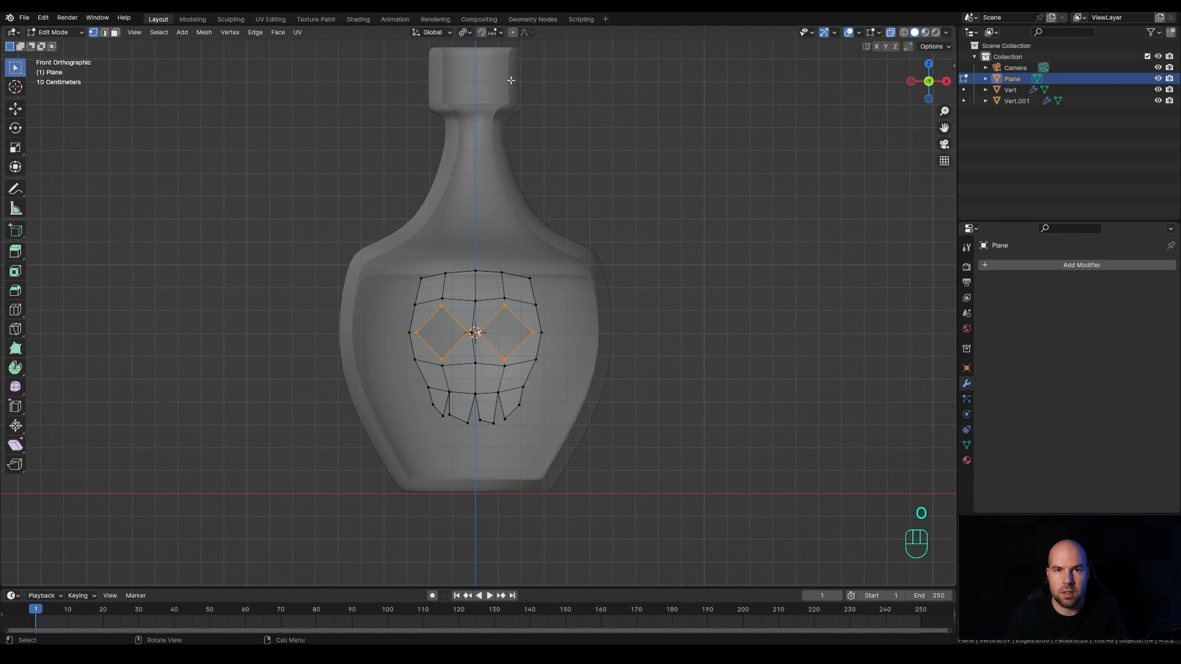
pyautogui.click(492, 32)
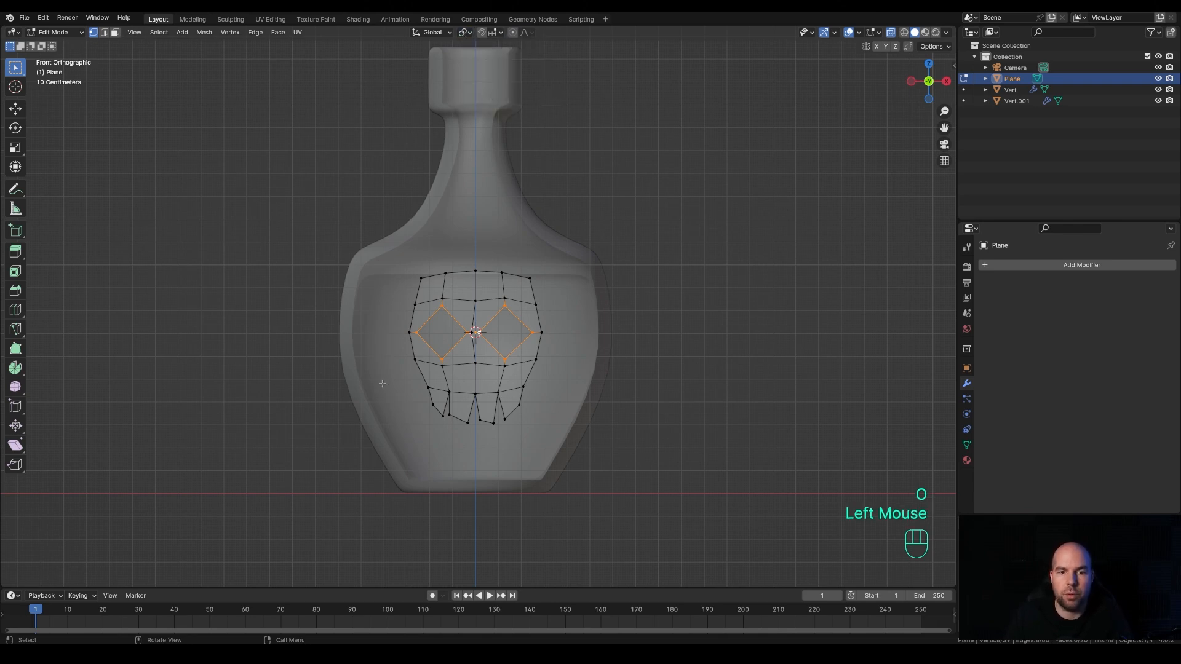
# - Add a Subdivision modifier to the plane and set its viewport level to 2
pyautogui.press('Tab')
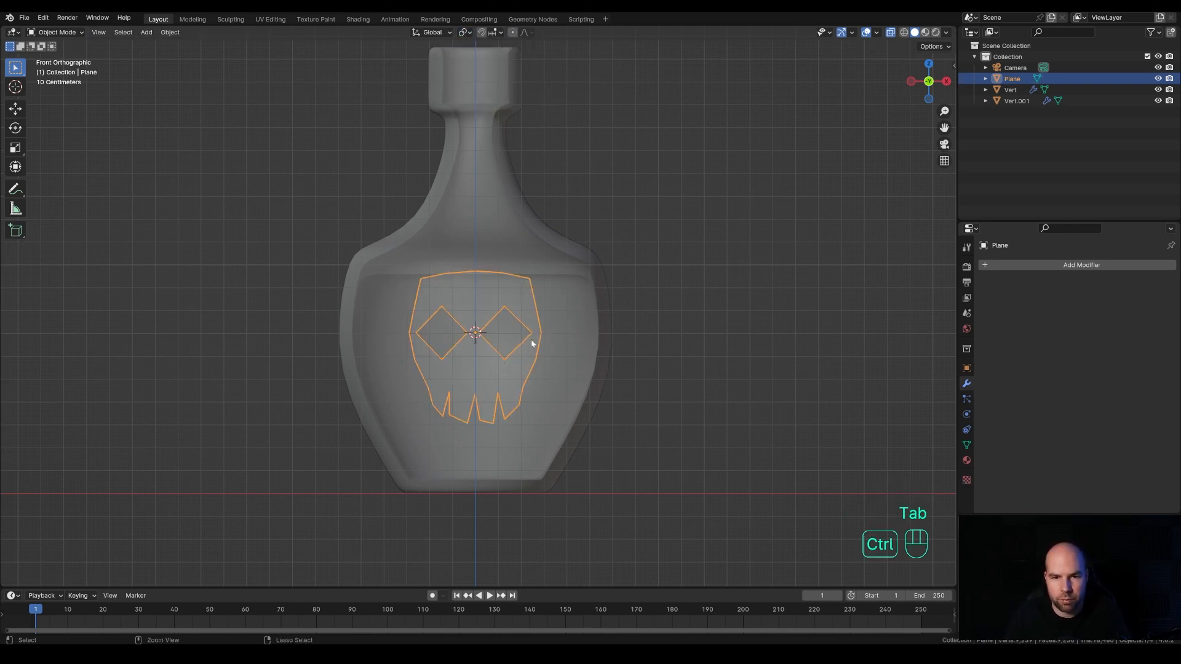
pyautogui.hotkey('ctrl', '1')
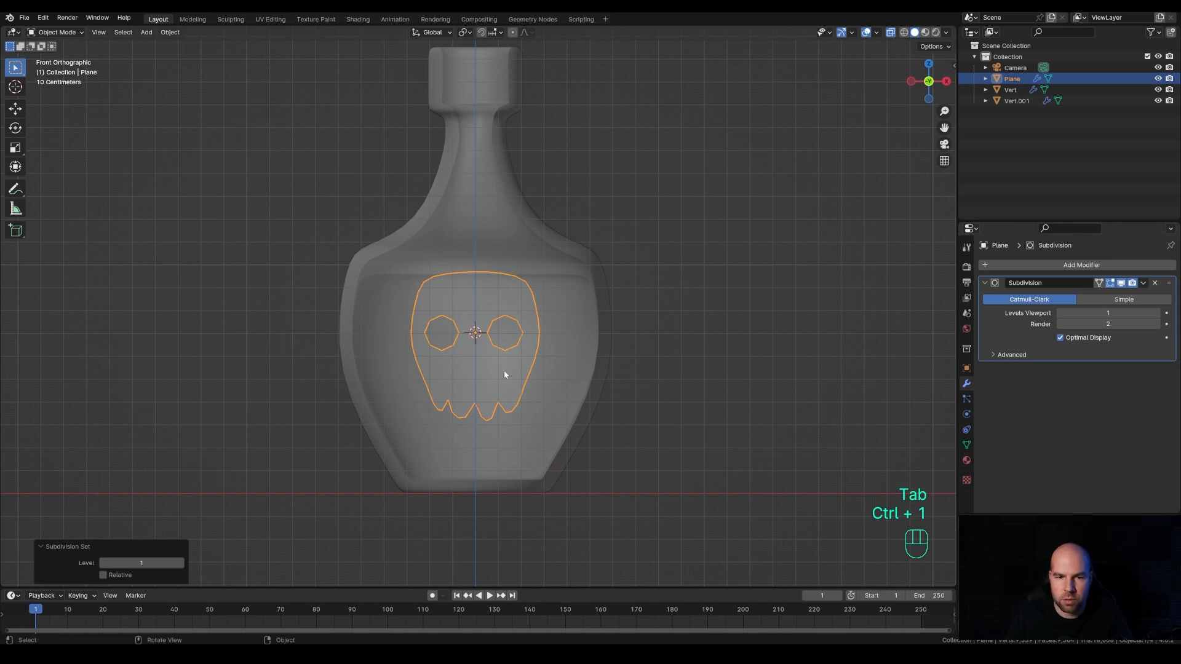
pyautogui.scroll(1, 525, 410)
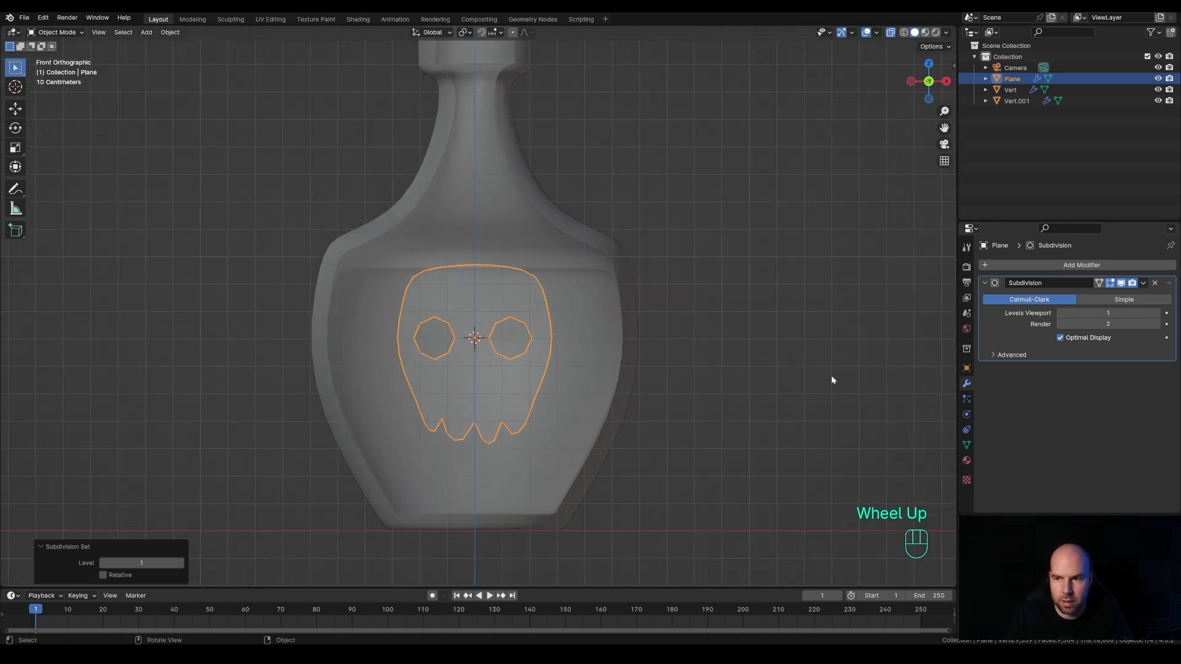
pyautogui.click(1156, 313)
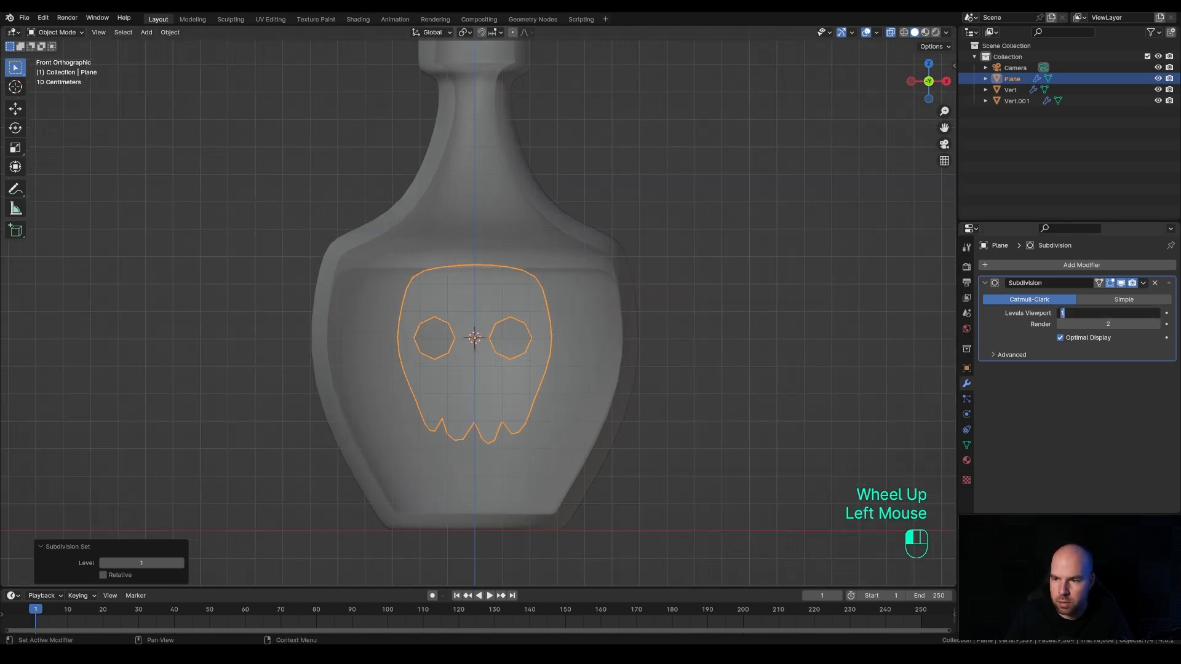
pyautogui.write('2')
pyautogui.click(607, 350)
# - Round the top of the skull by moving both upper corner vertices about 0.03 m inward and 0.02 to 0.03 m down
pyautogui.press('Tab')
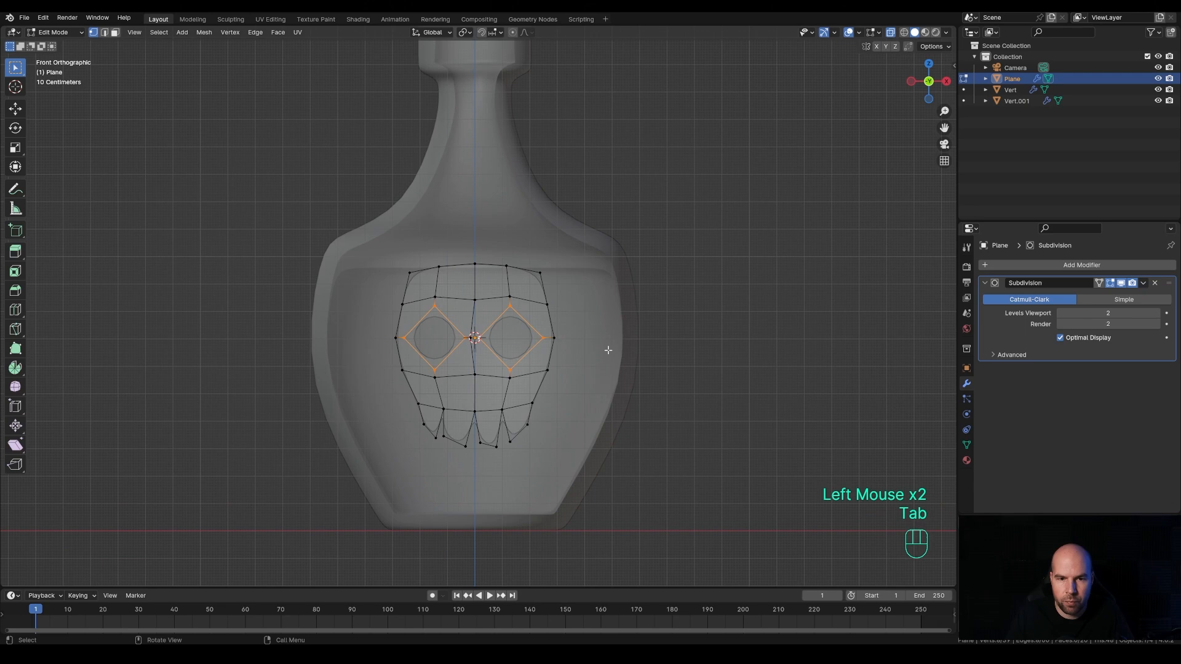
pyautogui.click(389, 346)
pyautogui.click(407, 271)
pyautogui.press('g')
pyautogui.click(421, 280)
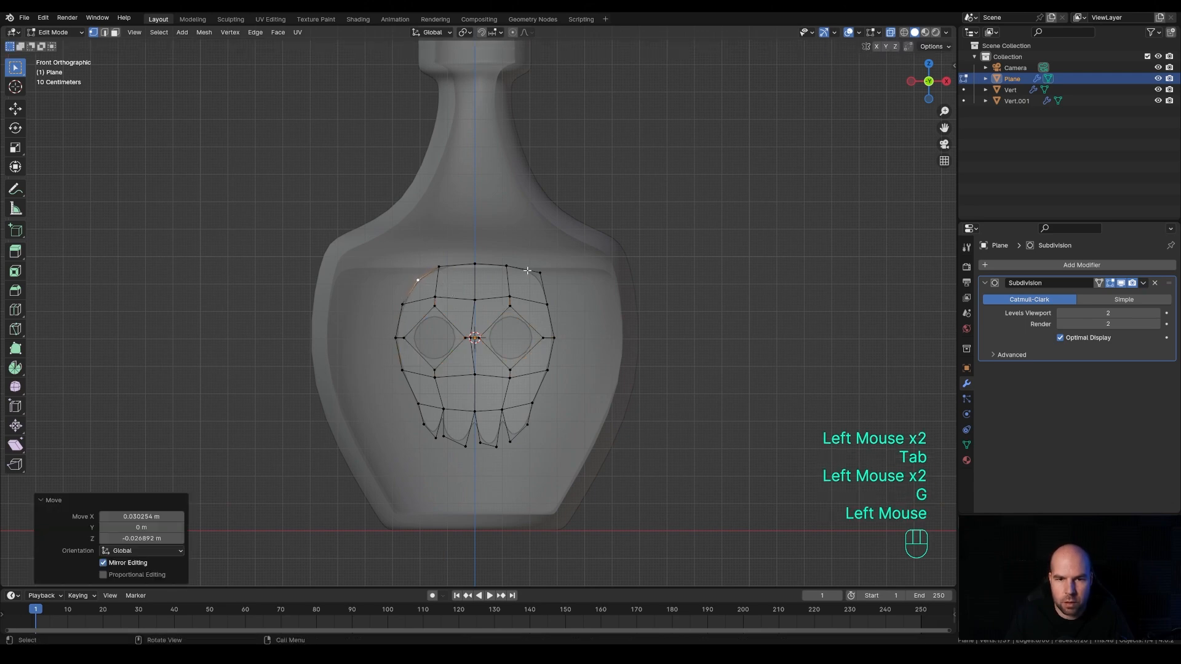
pyautogui.click(527, 271)
pyautogui.press('g')
pyautogui.click(520, 277)
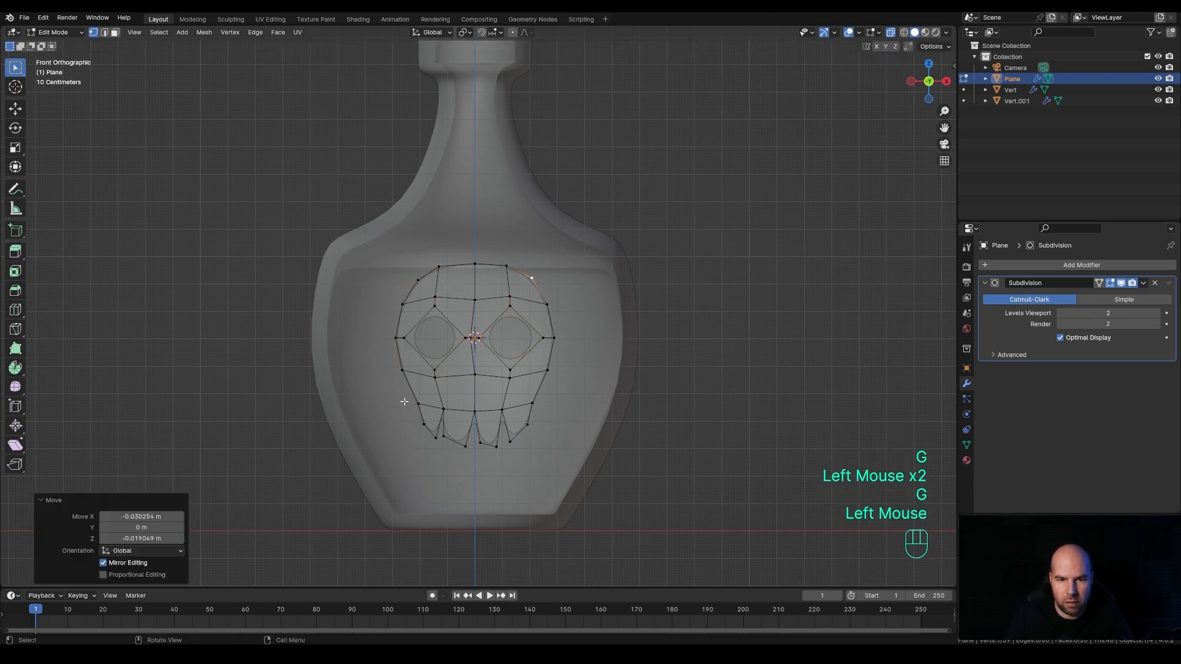
# - Scale the skull's jaw and teeth vertices to 0.883 and raise them about 0.043 m along Z
pyautogui.moveTo(404, 401); pyautogui.dragTo(581, 447)
pyautogui.press('s')
pyautogui.click(590, 445)
pyautogui.press('g')
pyautogui.press('z')
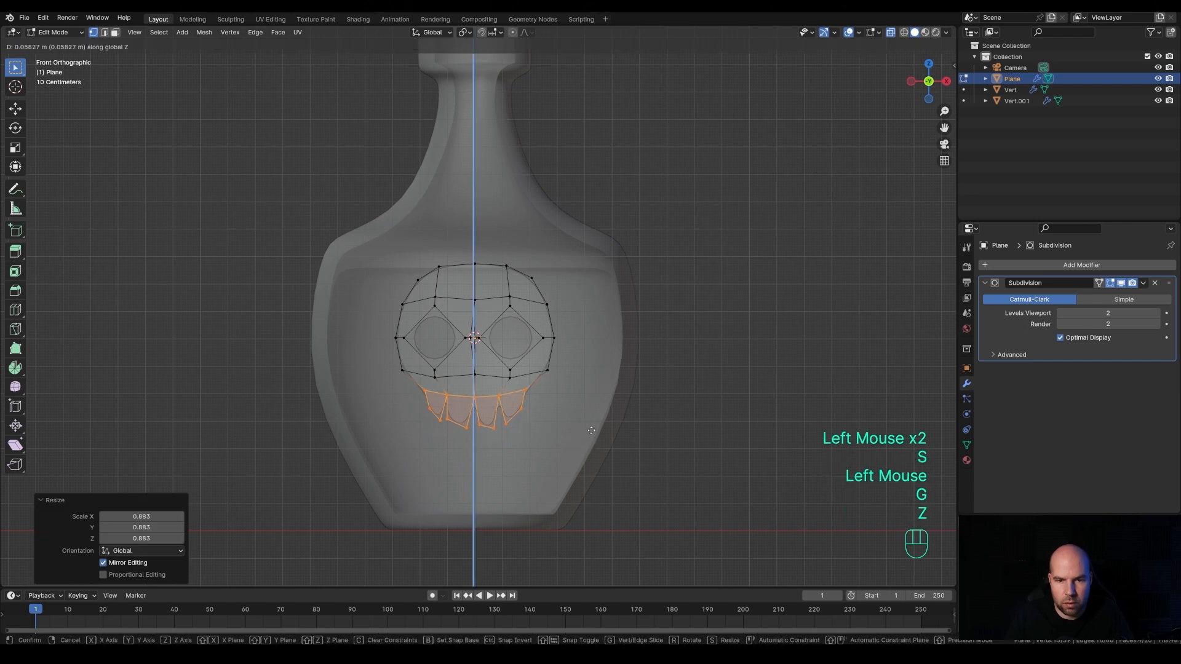
pyautogui.click(592, 436)
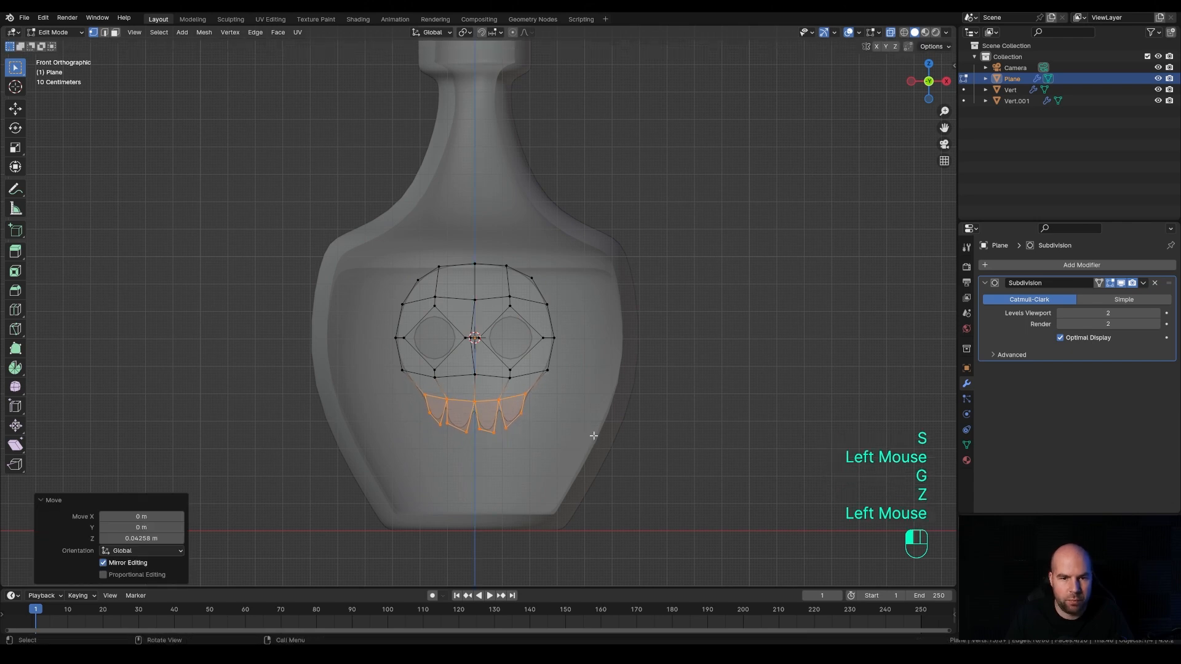
# - Nudge the cheek vertex beneath the left eye hole about 0.009 m along X toward the centre
pyautogui.click(435, 375)
pyautogui.press('g')
pyautogui.click(462, 385)
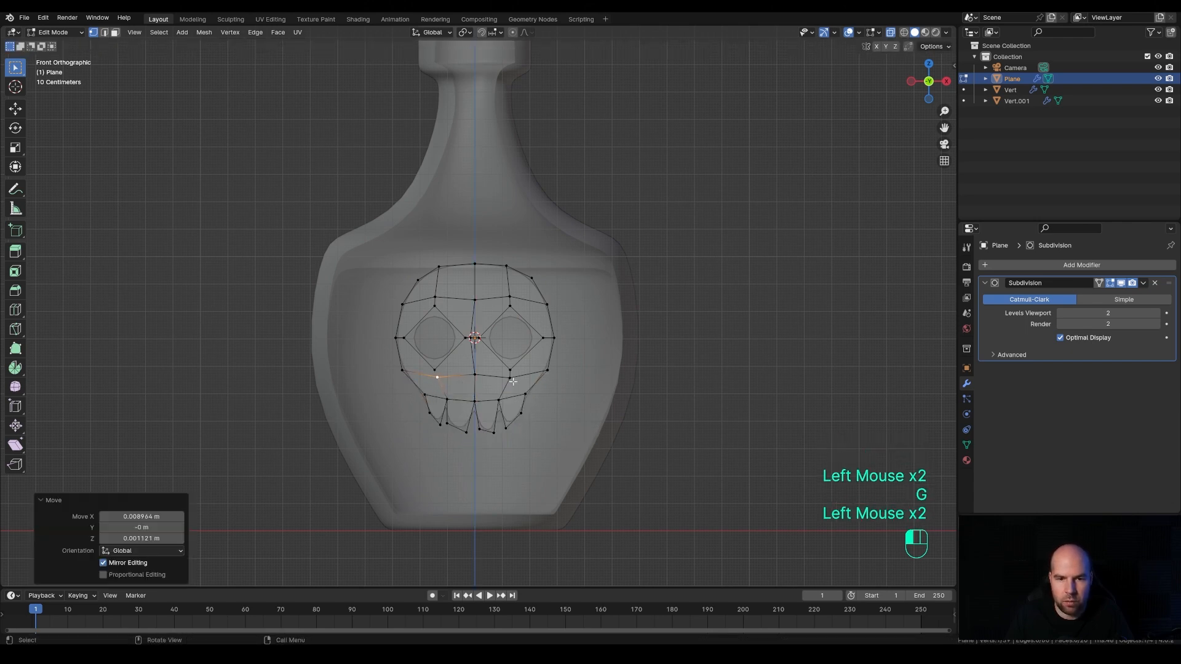
# - Add a second plane within the skull mesh and scale it down to 0.054
pyautogui.scroll(-3, 468, 378)
pyautogui.press('Tab')
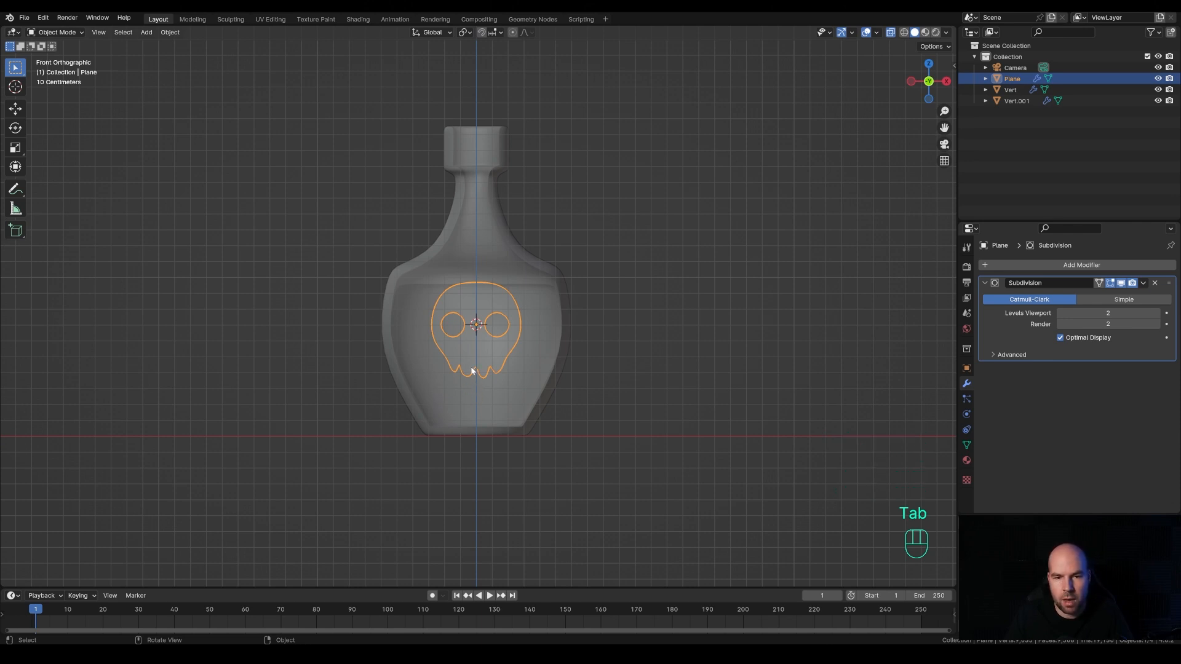
pyautogui.scroll(2, 480, 387)
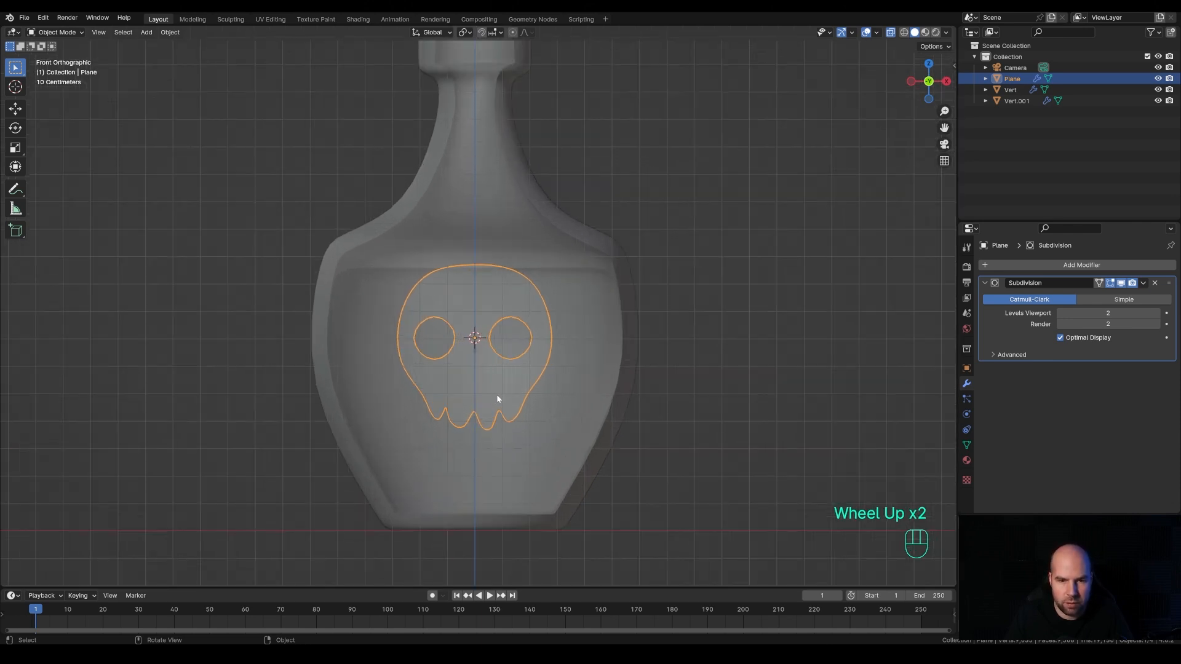
pyautogui.scroll(-1, 497, 396)
pyautogui.press('Tab')
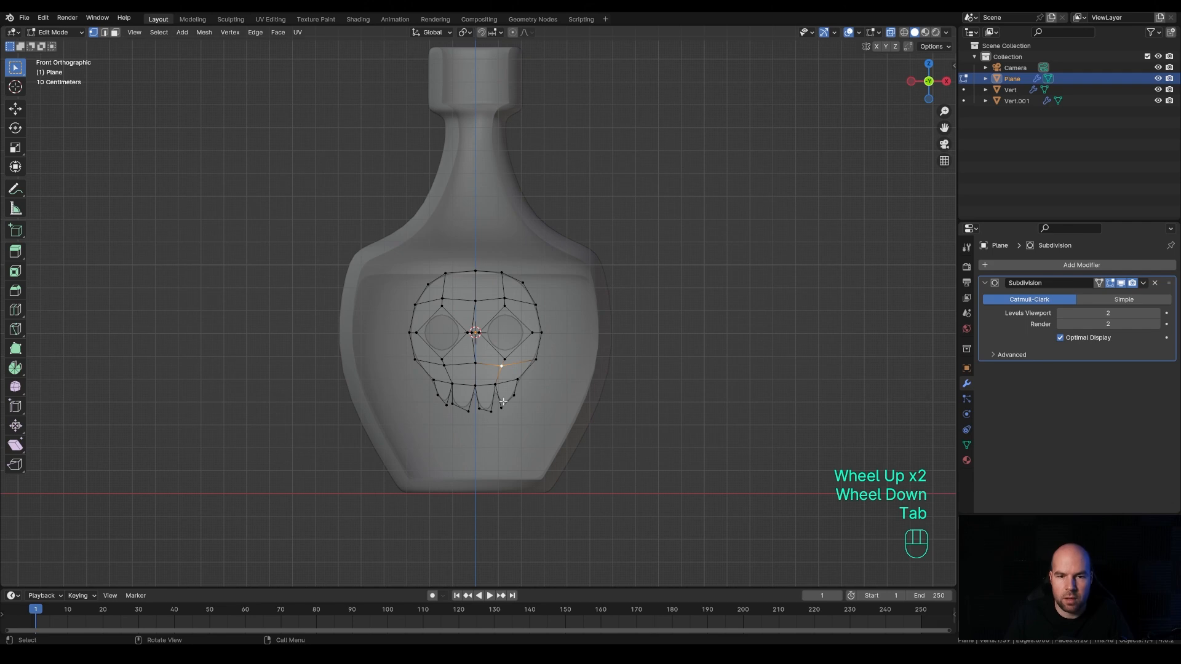
pyautogui.hotkey('shift', 'a')
pyautogui.click(516, 372)
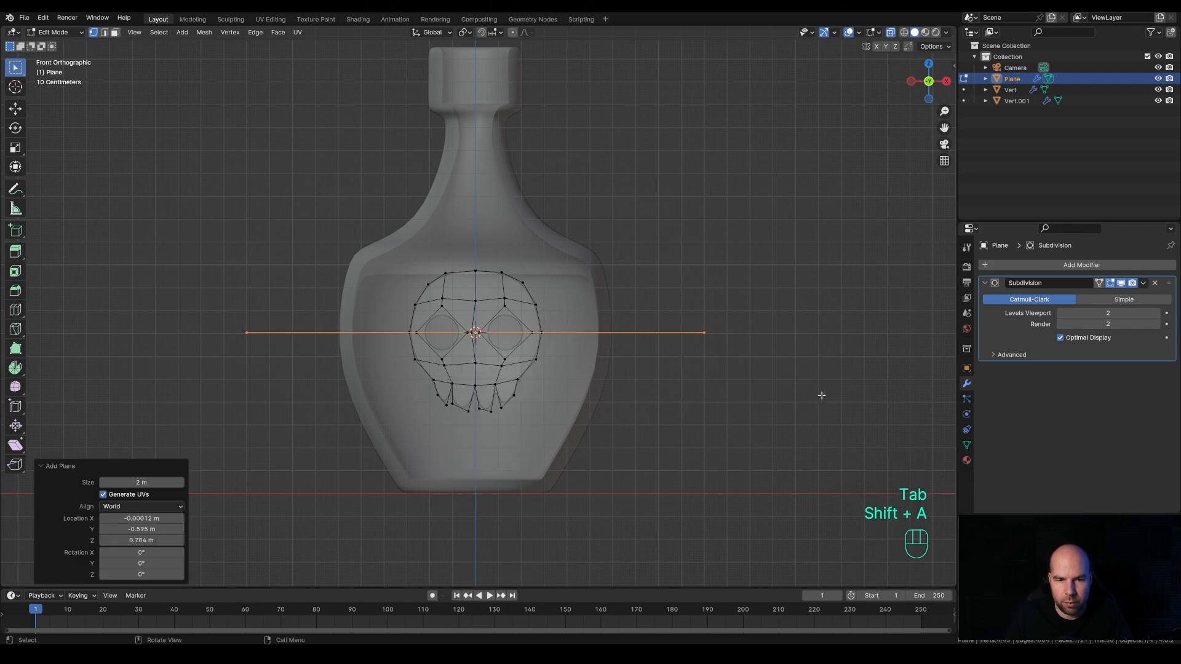
pyautogui.press('s')
pyautogui.click(497, 336)
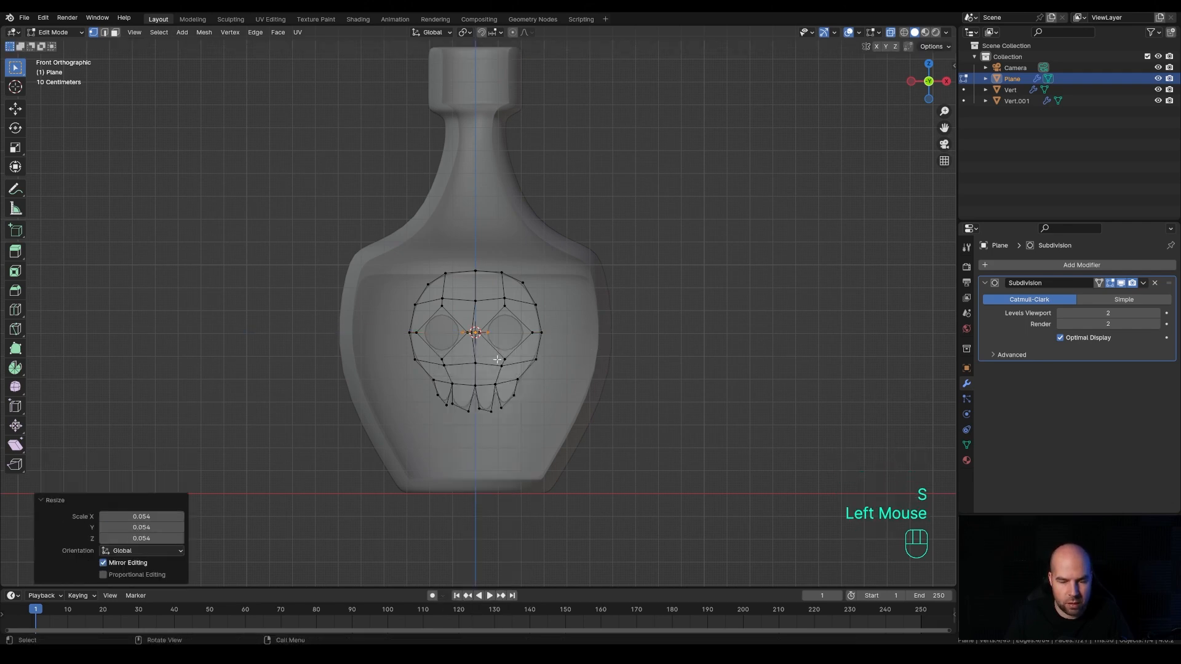
# - Lower the small plane about 0.442 m along Z below the teeth and rotate it 90° about X
pyautogui.press('g')
pyautogui.press('z')
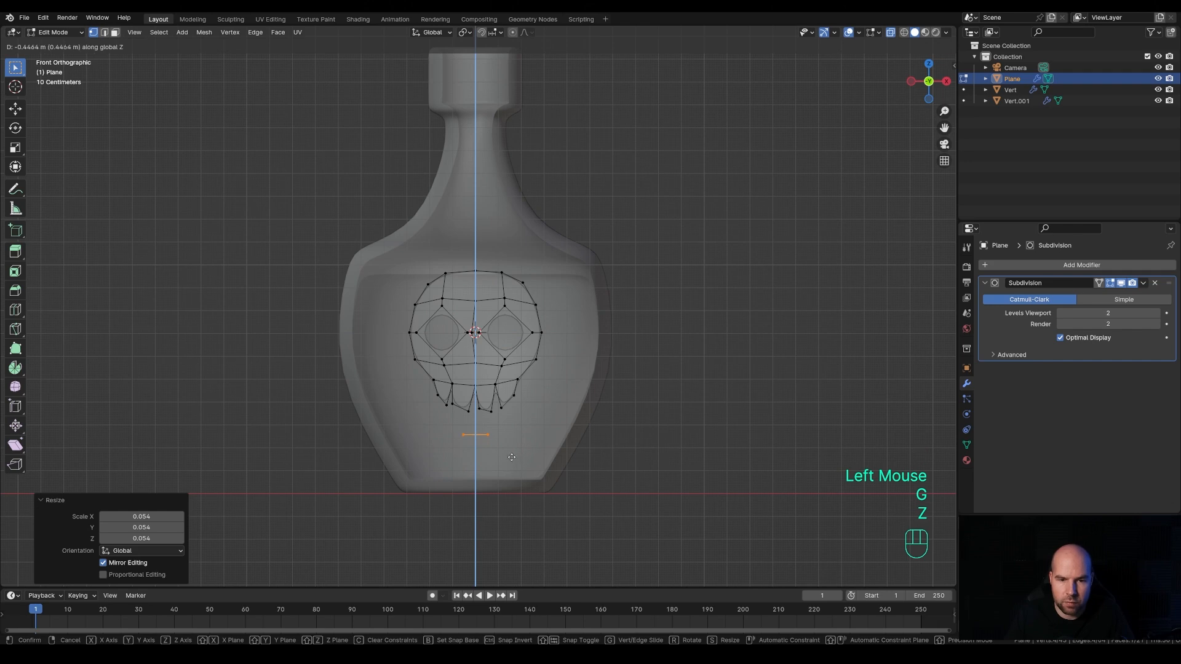
pyautogui.click(513, 455)
pyautogui.press('r')
pyautogui.write('x')
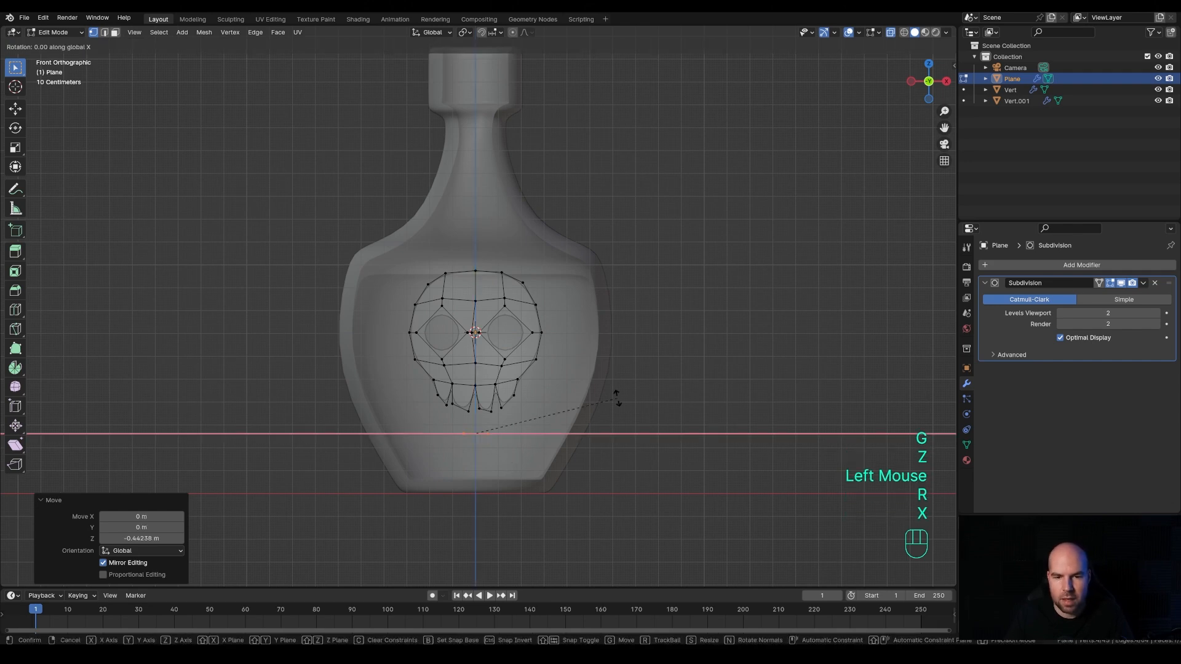
pyautogui.write('90')
pyautogui.press('KP_Enter')
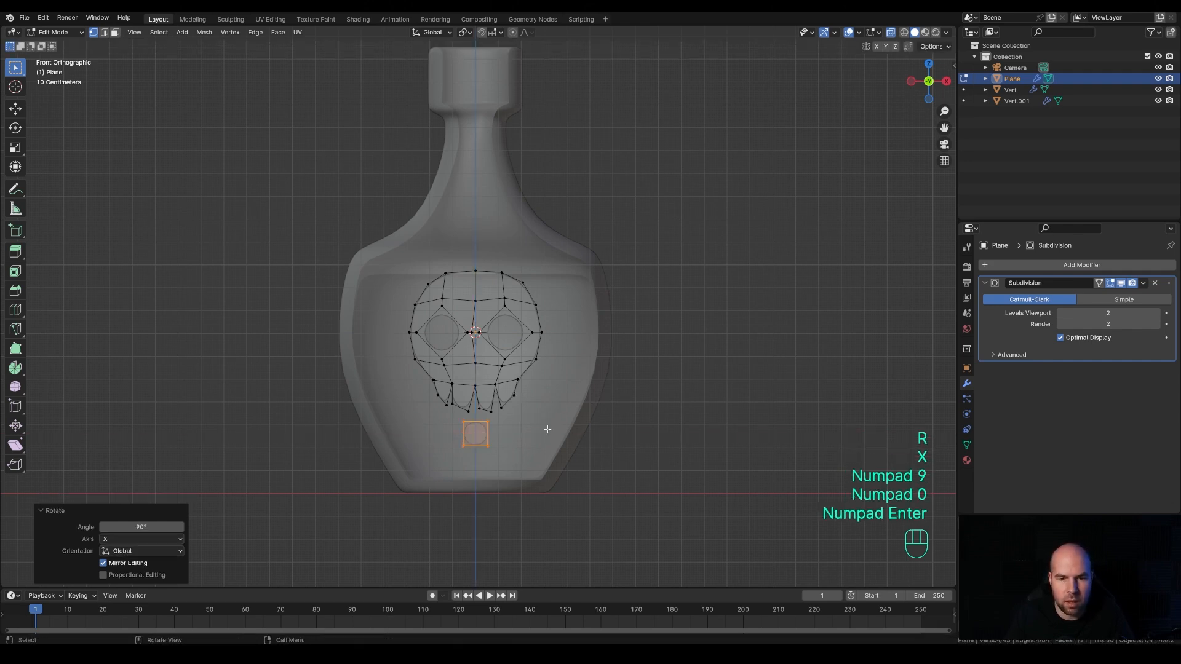
# - Stretch the small plane into a bone shaft, scaling it about 4.677 along X and 0.669 along Z
pyautogui.press('s')
pyautogui.press('x')
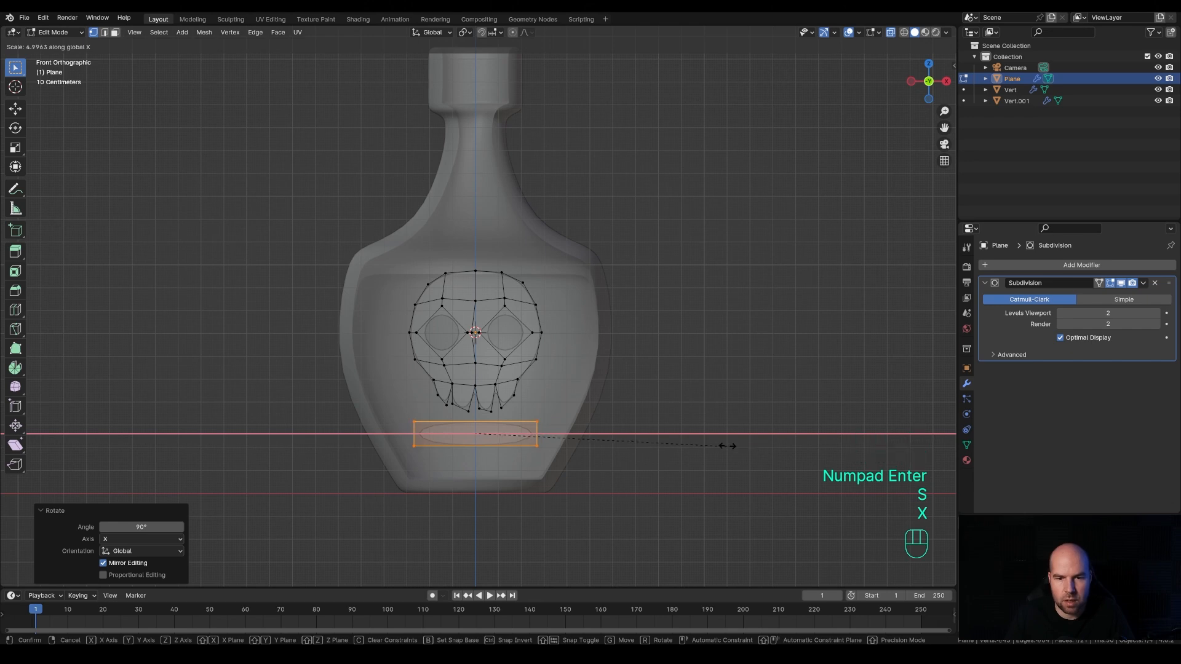
pyautogui.click(723, 445)
pyautogui.press('s')
pyautogui.press('z')
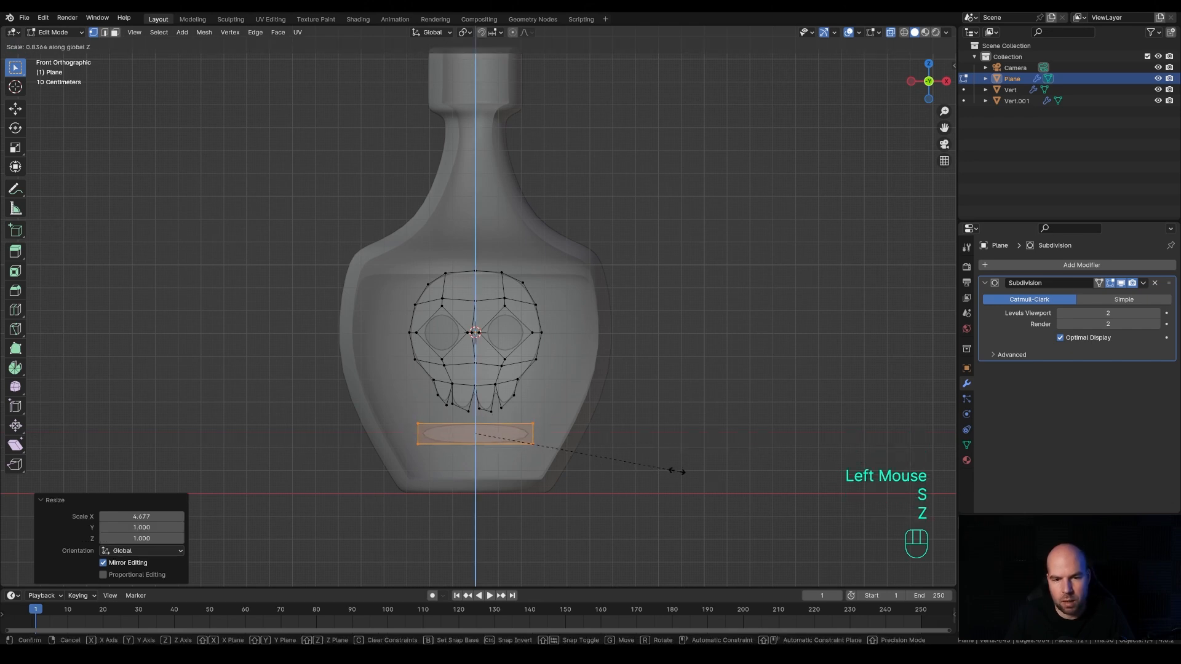
pyautogui.click(639, 462)
# - Extrude the shaft's right end edge outward and upward, and cut an edge loop across it with a slide factor of about -0.318
pyautogui.keyDown('shift'); pyautogui.moveTo(640, 462); pyautogui.dragTo(535, 385, button='middle'); pyautogui.keyUp('shift')
pyautogui.scroll(2, 541, 381)
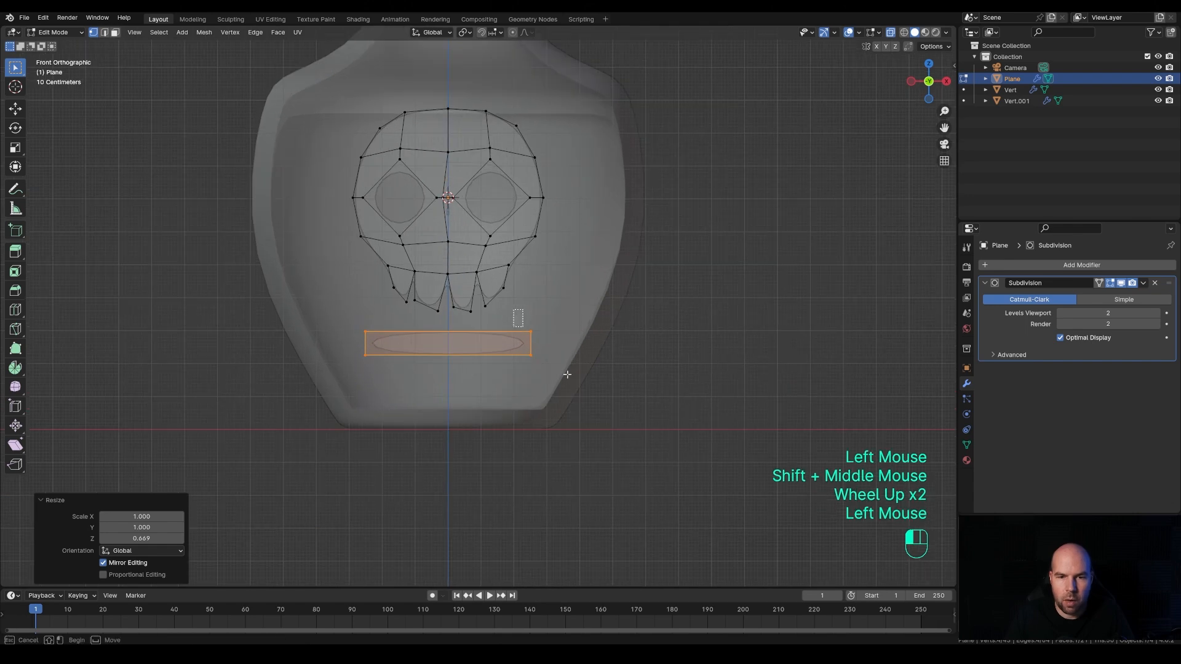
pyautogui.click(532, 347)
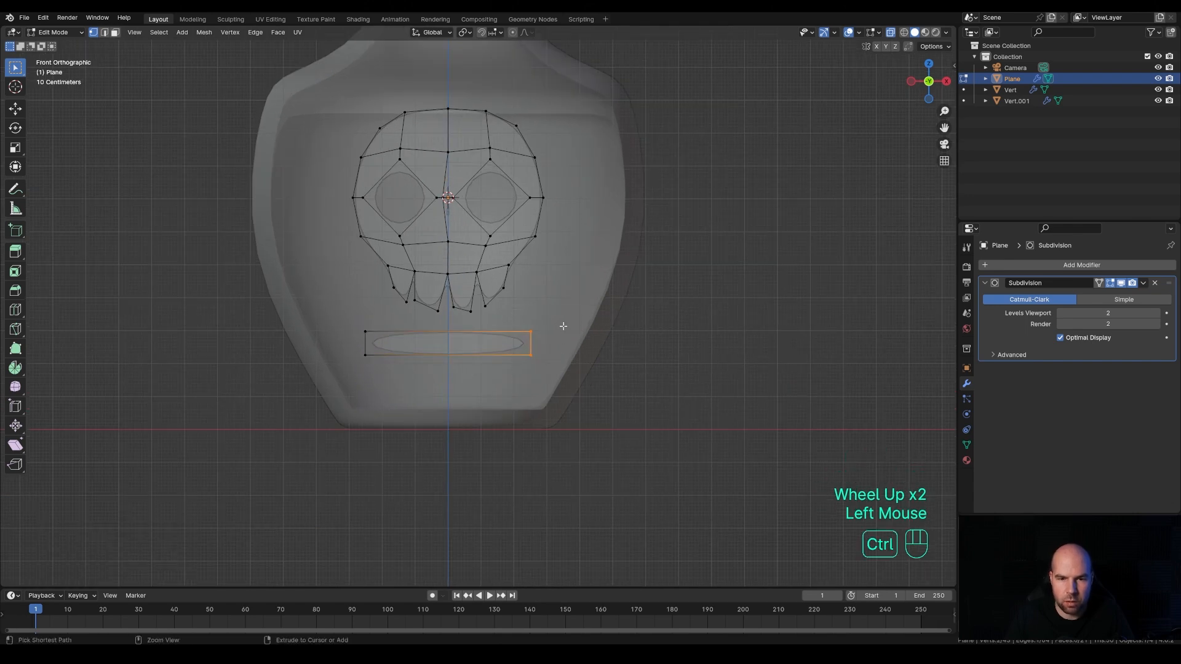
pyautogui.keyDown('ctrl'); pyautogui.rightClick(562, 326); pyautogui.keyUp('ctrl')
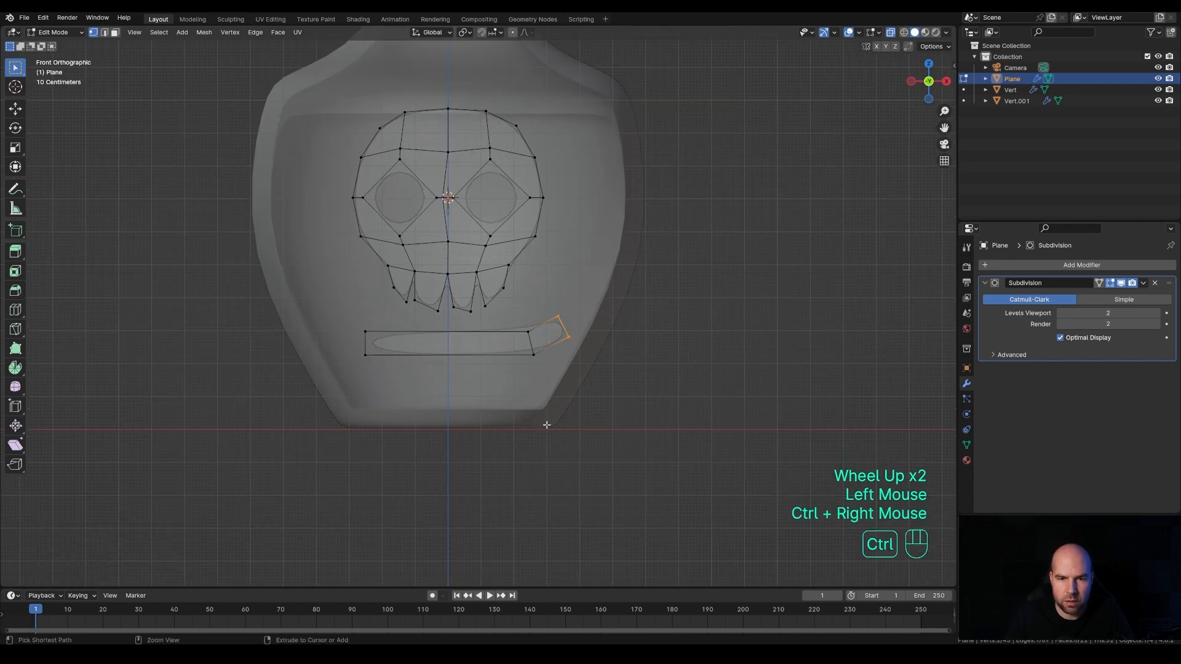
pyautogui.hotkey('ctrl', 'r')
pyautogui.click(555, 338)
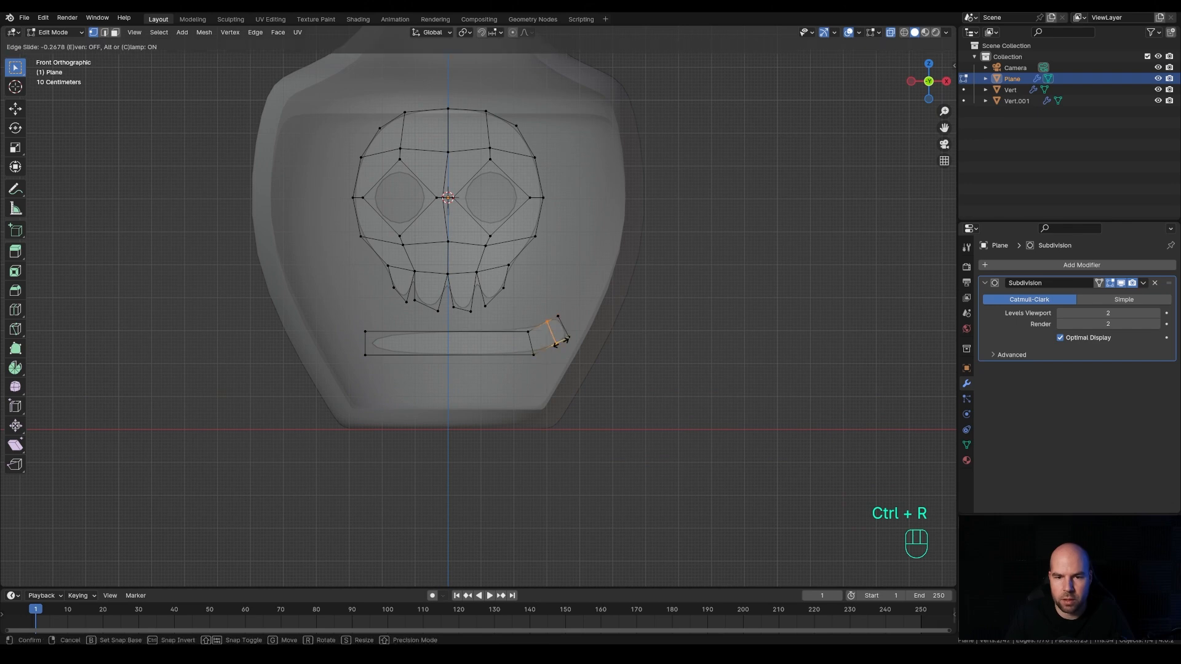
pyautogui.click(560, 342)
# - Extrude the lower edge of the bone's right end outward and downward to form the second knob
pyautogui.click(556, 344)
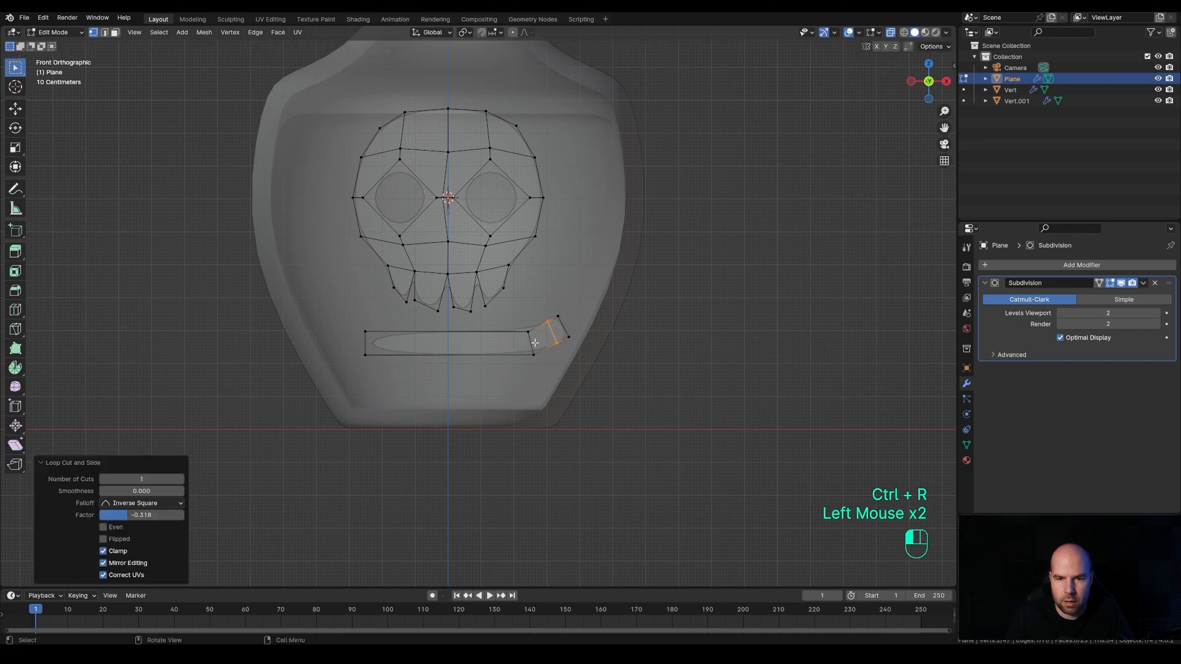
pyautogui.keyDown('ctrl'); pyautogui.click(560, 365); pyautogui.keyUp('ctrl')
pyautogui.keyDown('ctrl'); pyautogui.rightClick(564, 367); pyautogui.keyUp('ctrl')
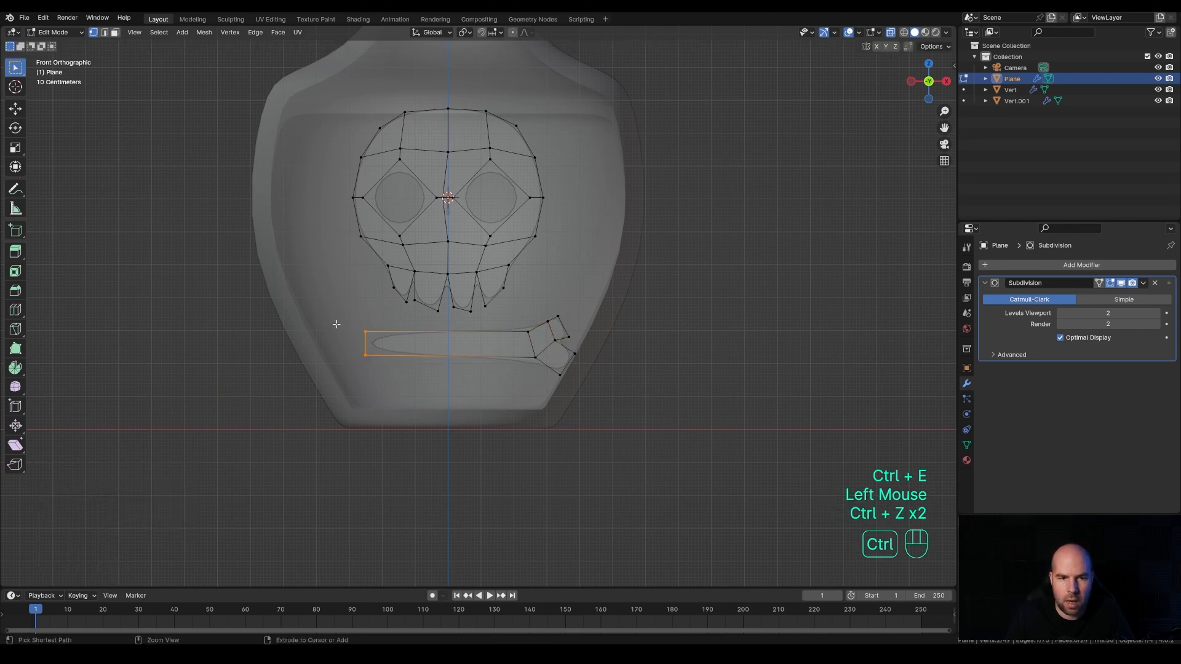
# - Build the bone's left end with an upward extrusion, a loop cut at about -0.379 slide factor and a downward extrusion
pyautogui.keyDown('ctrl'); pyautogui.rightClick(336, 324); pyautogui.keyUp('ctrl')
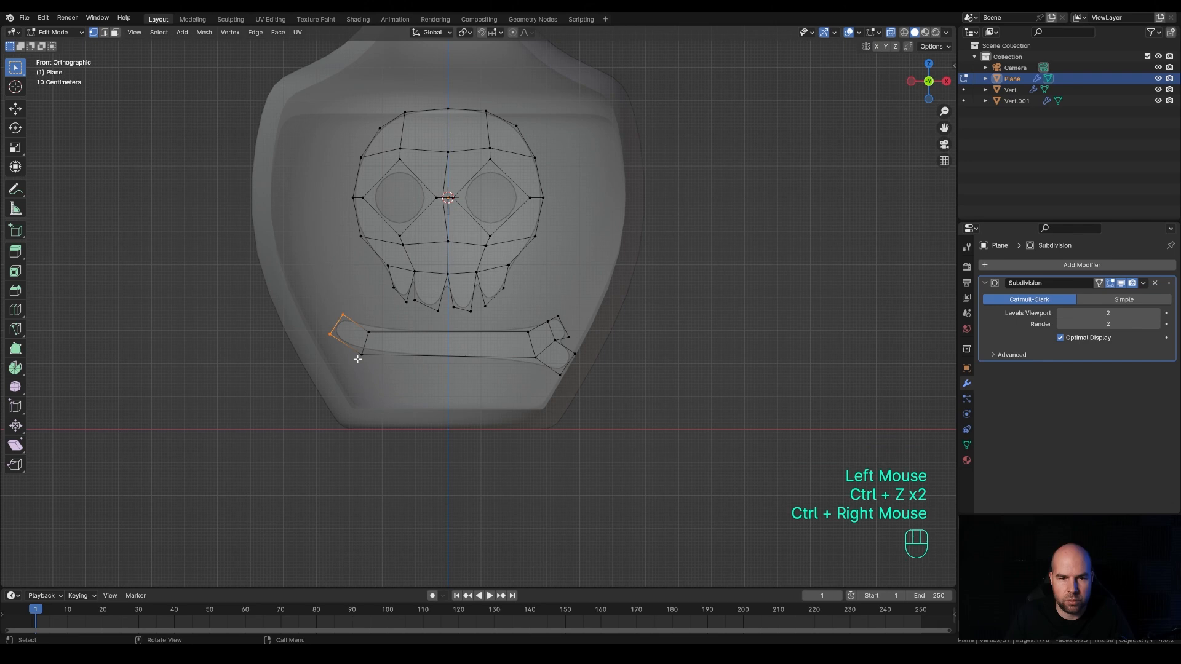
pyautogui.hotkey('ctrl', 'r')
pyautogui.click(346, 328)
pyautogui.moveTo(337, 335); pyautogui.dragTo(366, 378)
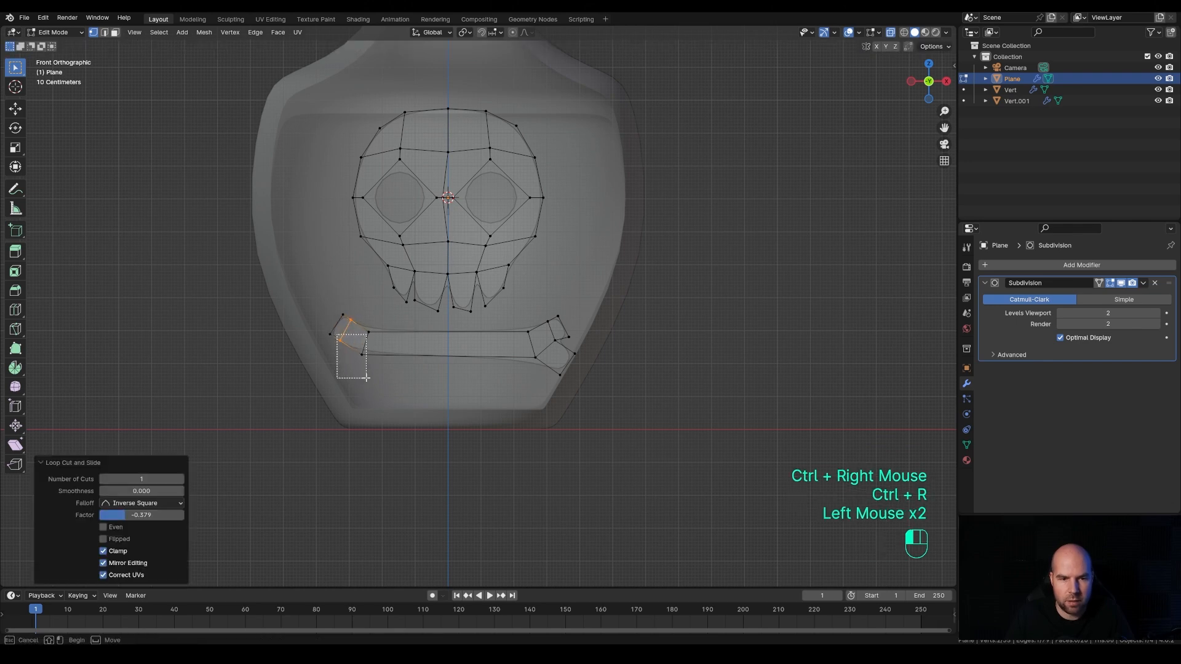
pyautogui.keyDown('ctrl'); pyautogui.rightClick(344, 363); pyautogui.keyUp('ctrl')
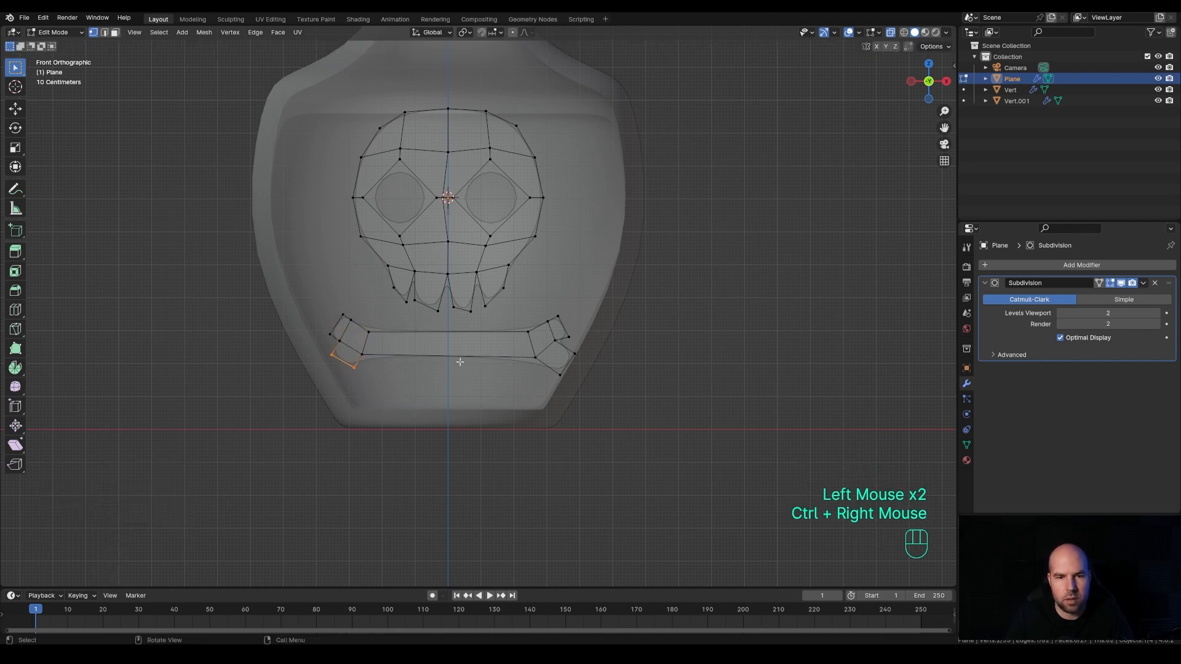
# - Add four evenly spaced loop cuts across the bone's shaft without sliding them
pyautogui.hotkey('ctrl', 'r')
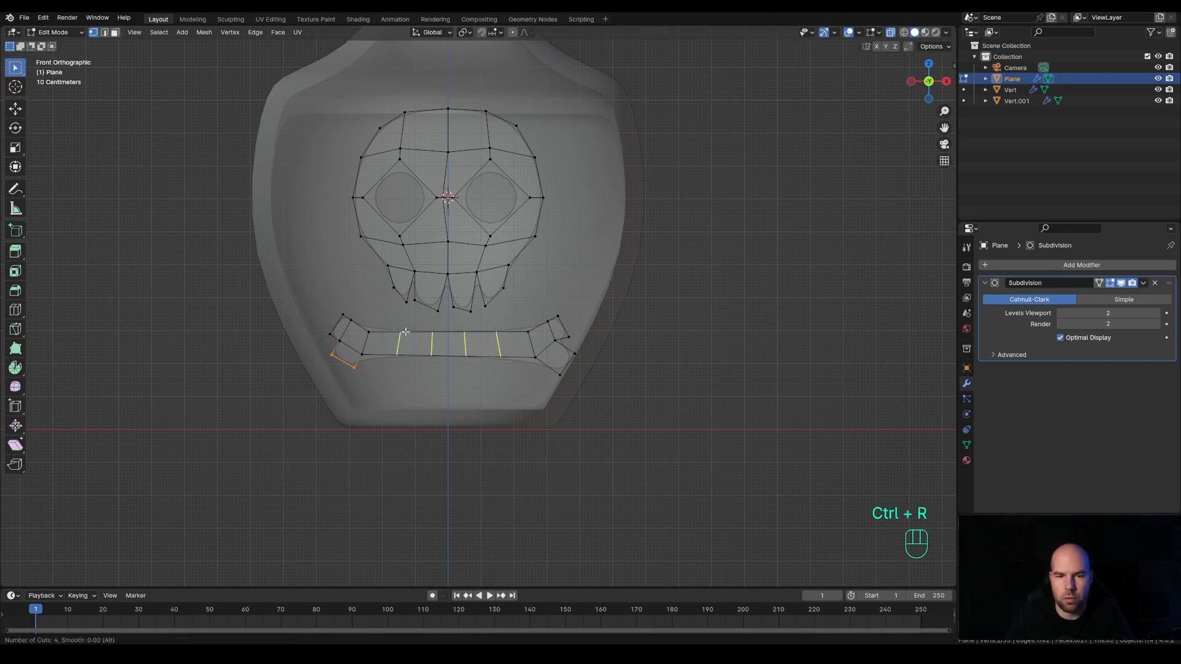
pyautogui.click(406, 332)
pyautogui.rightClick(464, 344)
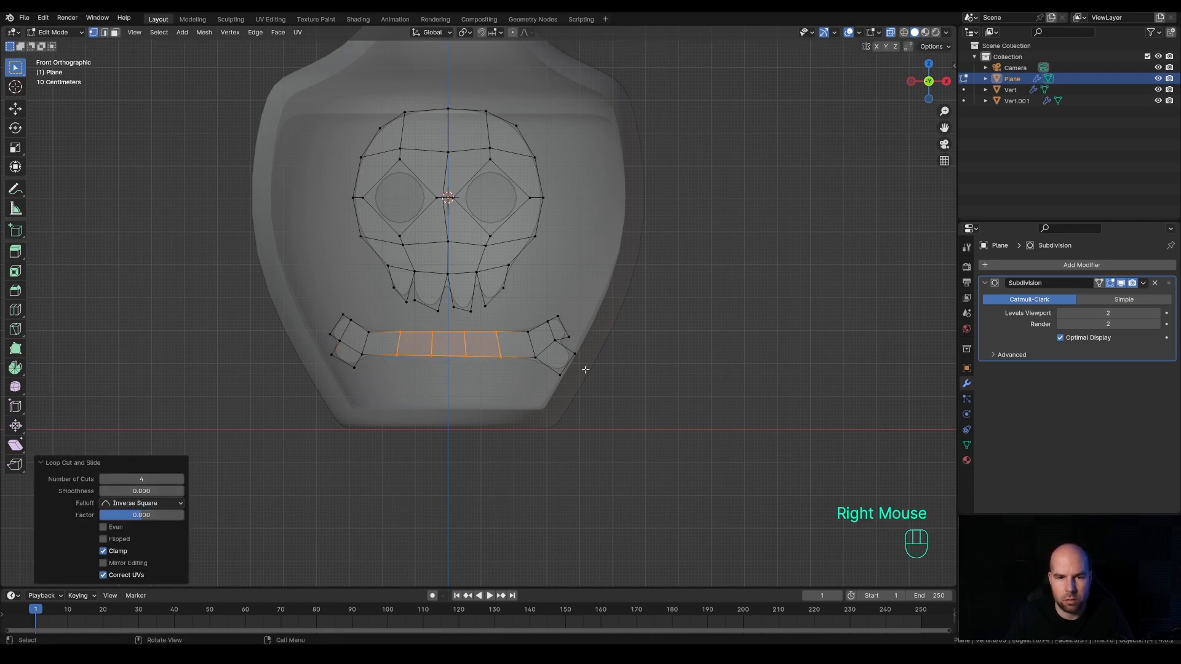
# - Select the whole bone and rotate it about 21° so that its right end points up
pyautogui.click(368, 335)
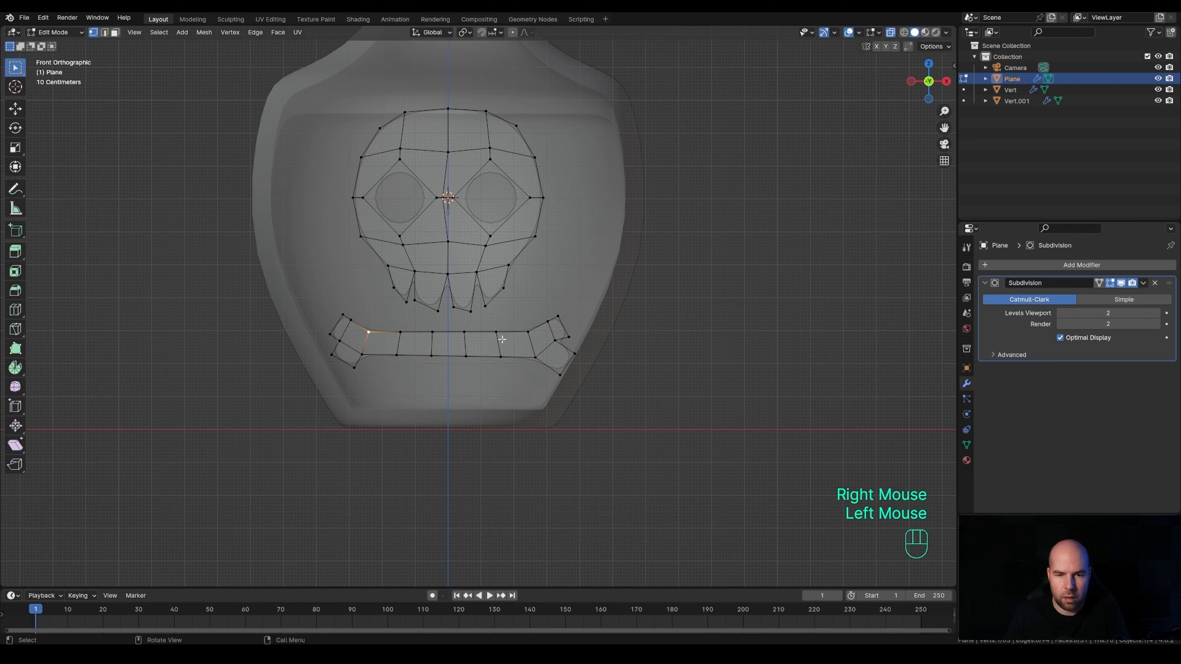
pyautogui.press('l')
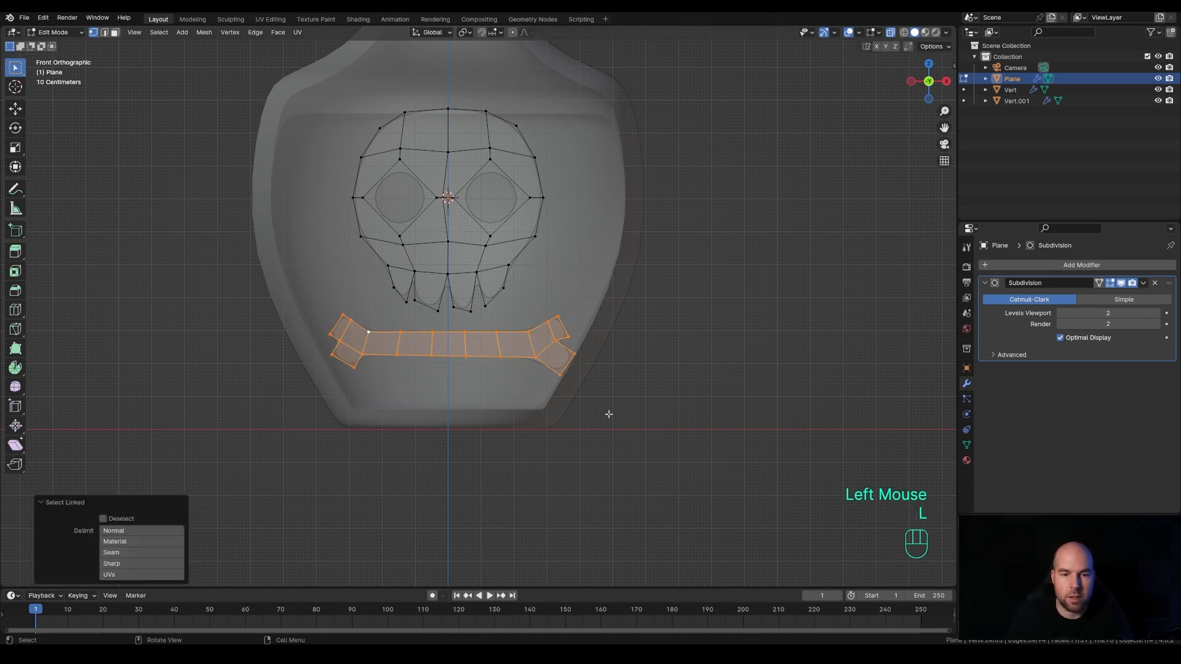
pyautogui.press('r')
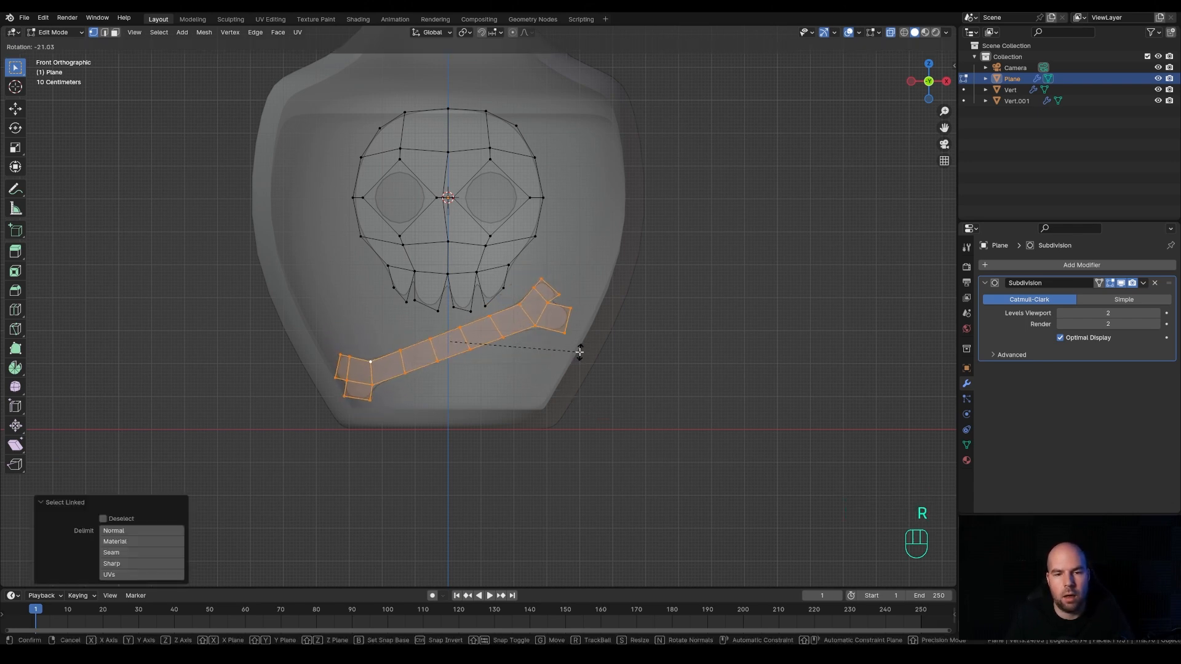
pyautogui.click(578, 350)
# - Raise the tilted bone to just beneath the skull's teeth and adjust its size with scalings of 0.841 and about 1.26
pyautogui.press('g')
pyautogui.click(574, 322)
pyautogui.press('s')
pyautogui.click(572, 327)
pyautogui.press('g')
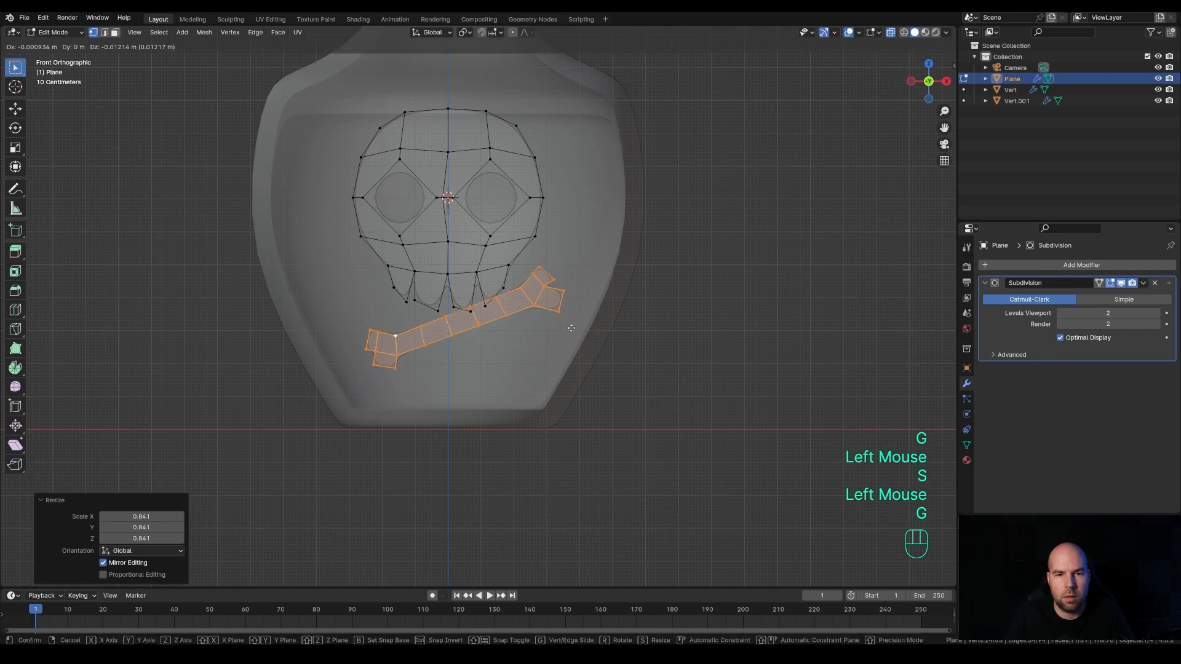
pyautogui.click(573, 330)
pyautogui.press('s')
pyautogui.click(603, 329)
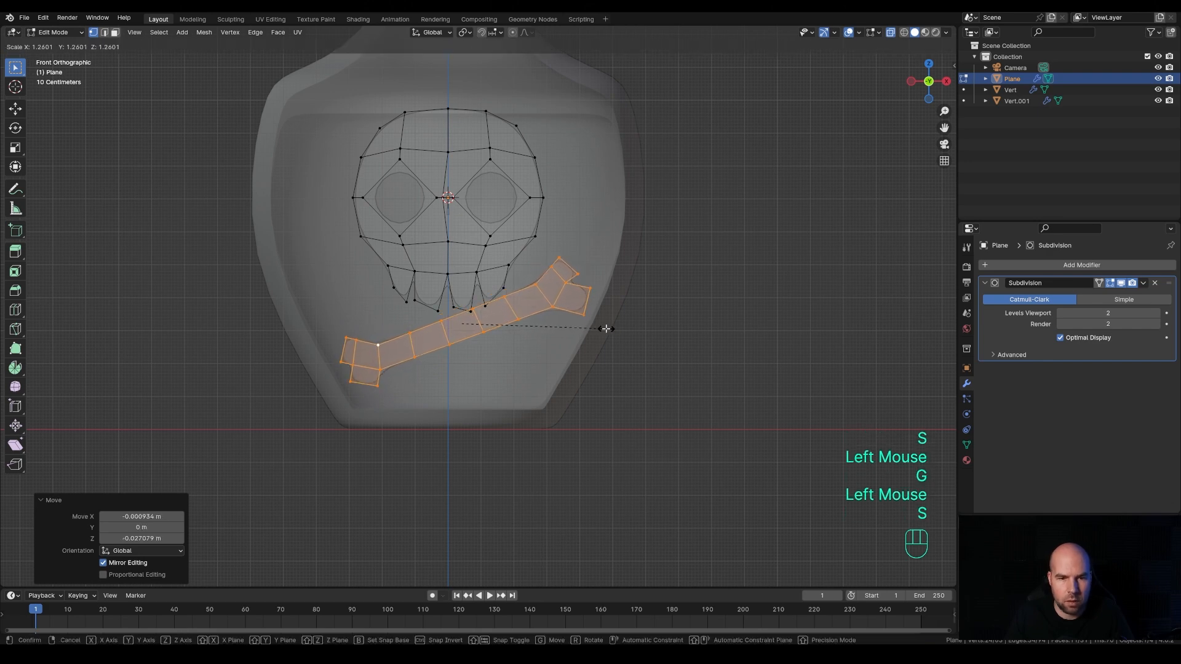
pyautogui.press('g')
pyautogui.click(591, 309)
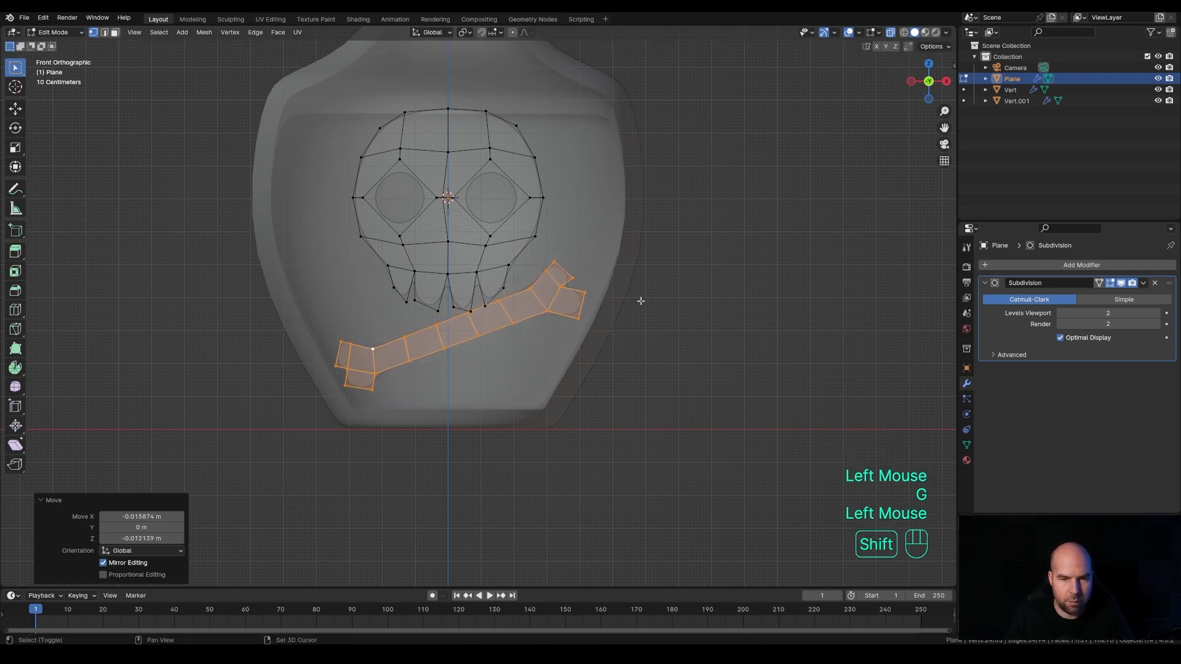
# - Duplicate the bone and rotate the copy 38.8° in the view so the two bones cross
pyautogui.hotkey('shift', 'd')
pyautogui.press('r')
pyautogui.press('t')
pyautogui.click(603, 413)
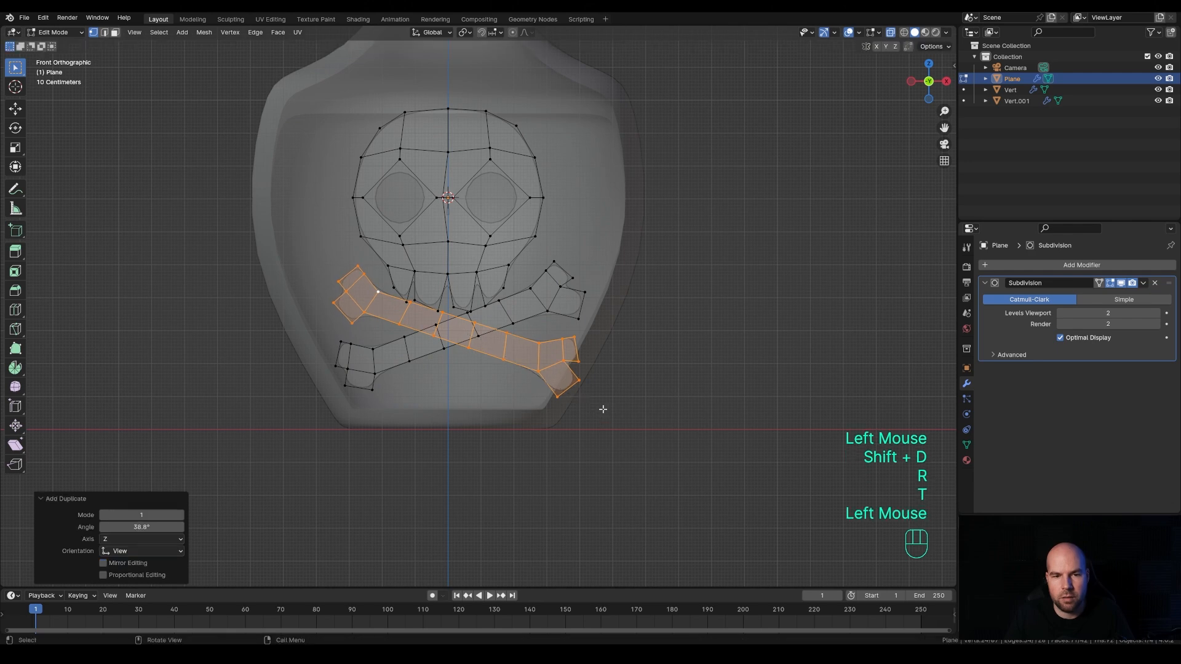
# - Scale the duplicated bone by 0.762 and 1.167, and shift it to center its crossing over the first bone
pyautogui.press('s')
pyautogui.click(555, 388)
pyautogui.press('g')
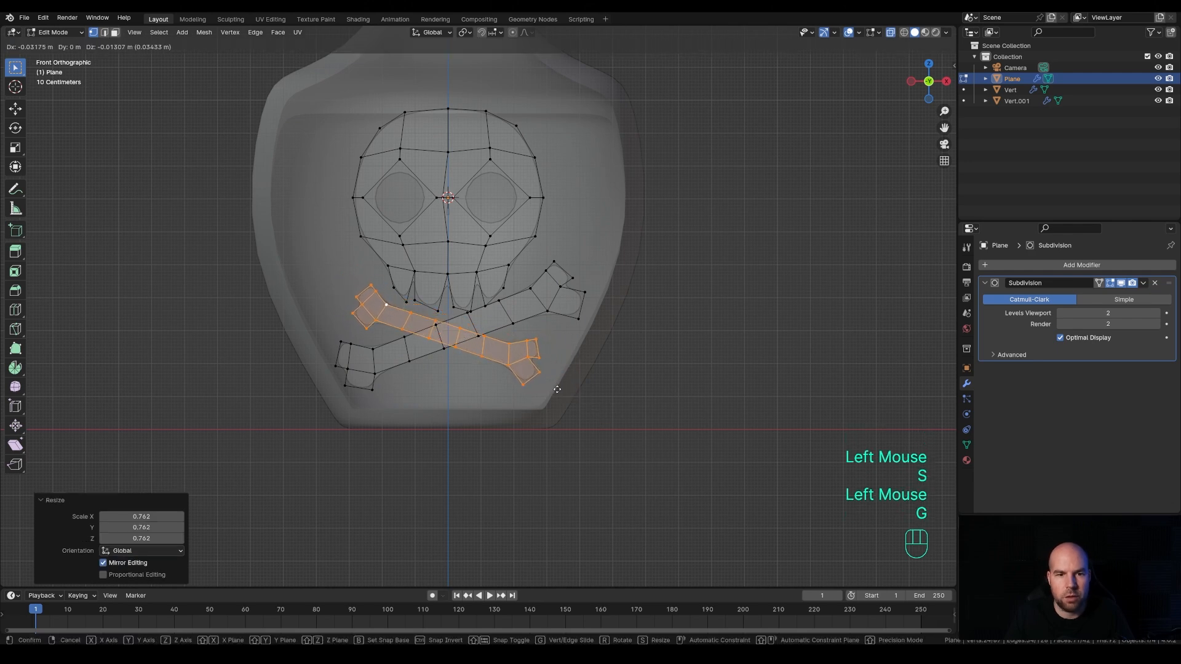
pyautogui.click(557, 389)
pyautogui.press('s')
pyautogui.click(577, 389)
pyautogui.press('g')
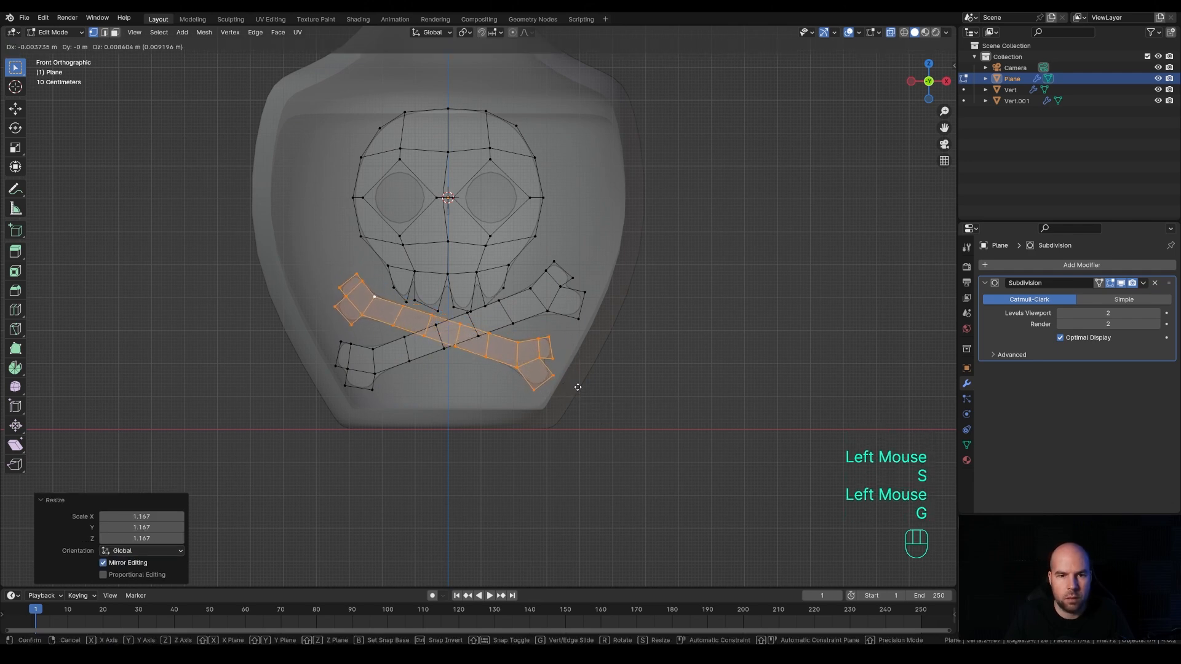
pyautogui.click(578, 387)
# - Scale the whole skull and crossbones mesh down and raise it about 0.092 m along Z on the bottle
pyautogui.scroll(-1, 677, 333)
pyautogui.press('a')
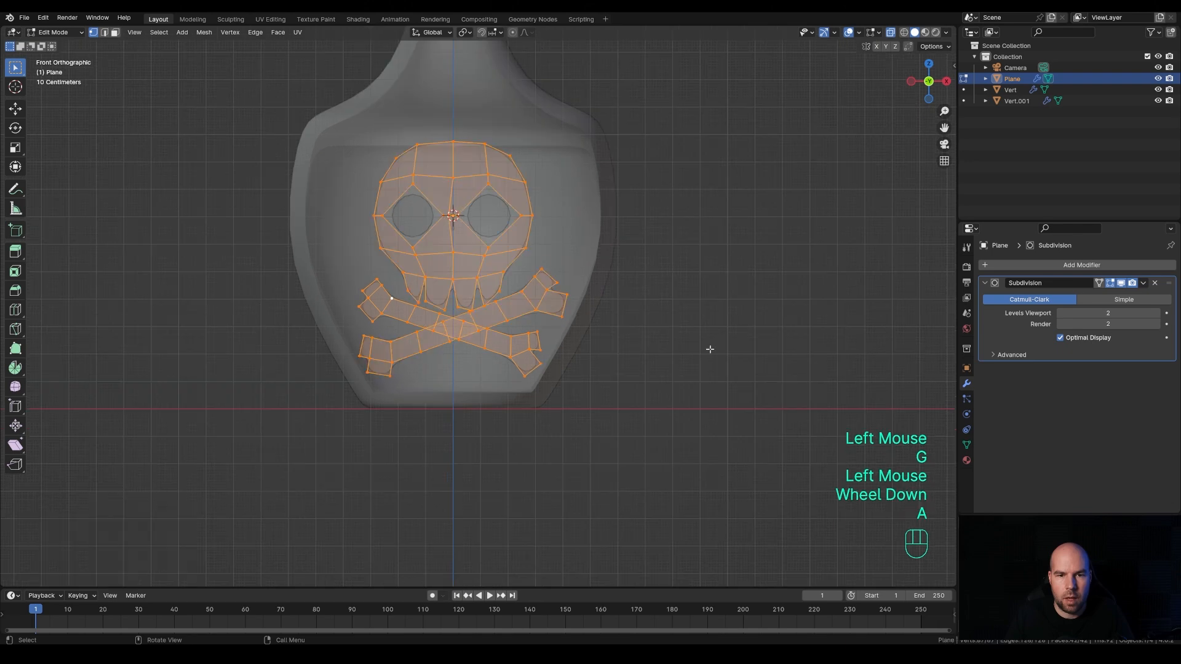
pyautogui.press('s')
pyautogui.click(638, 330)
pyautogui.press('g')
pyautogui.press('z')
pyautogui.click(614, 287)
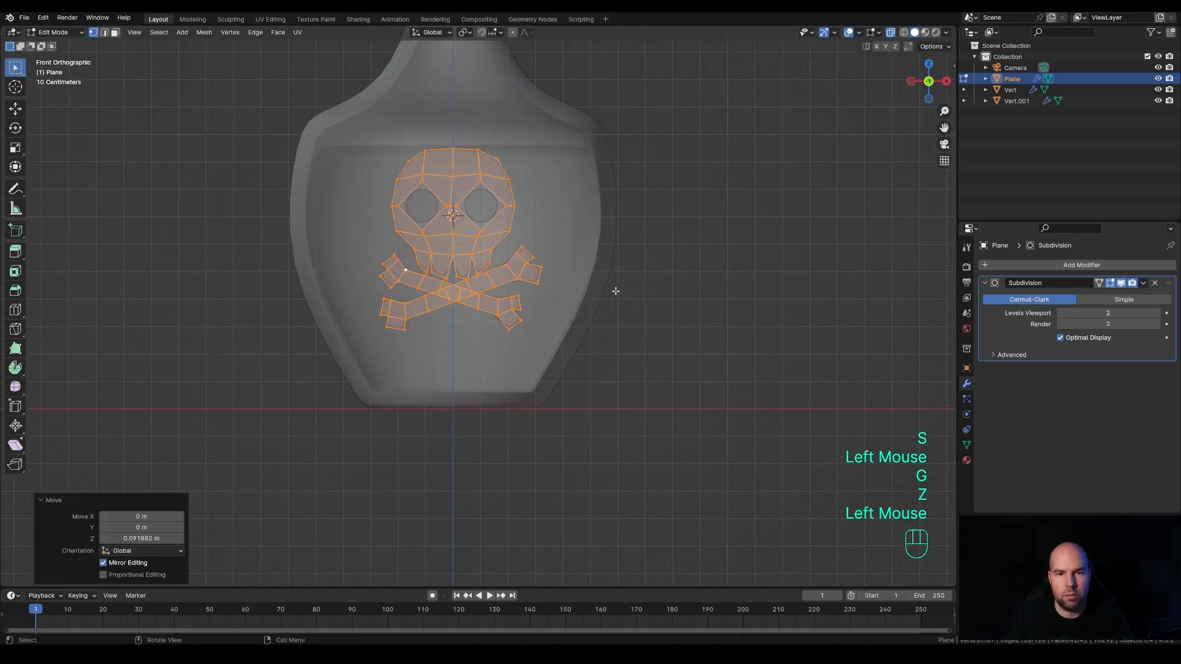
pyautogui.scroll(-3, 621, 279)
pyautogui.keyDown('shift'); pyautogui.moveTo(622, 279); pyautogui.dragTo(621, 324, button='middle'); pyautogui.keyUp('shift')
pyautogui.scroll(2, 535, 335)
pyautogui.scroll(1, 536, 336)
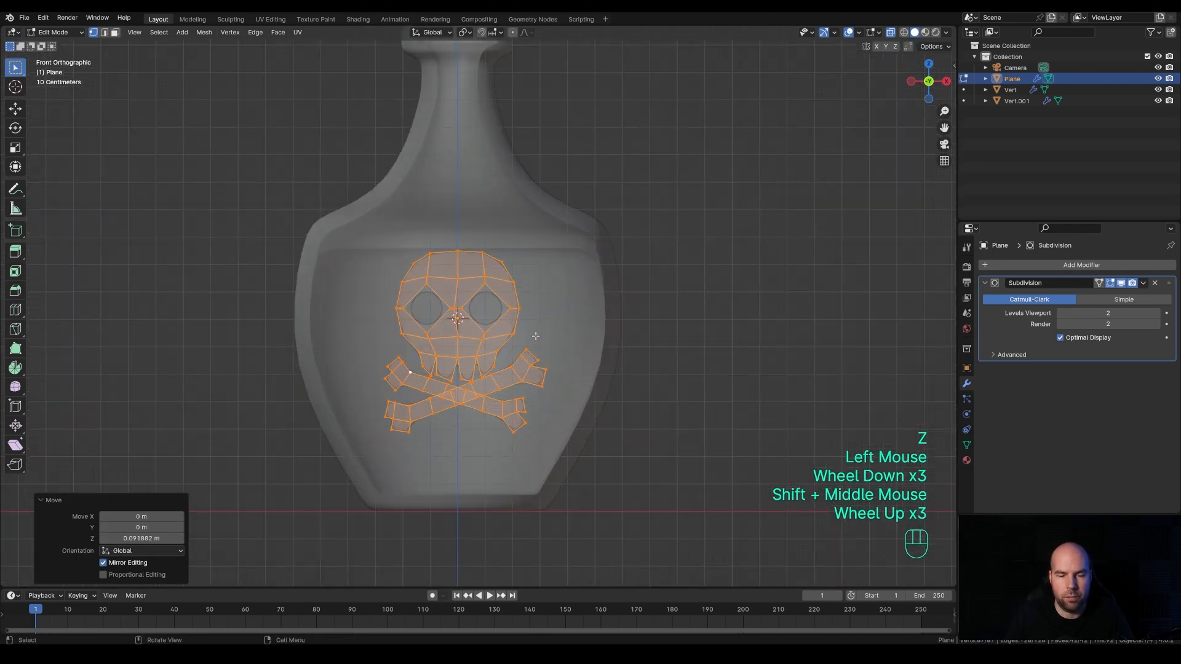
# - Leave mesh editing and move the skull-and-crossbones emblem along Y to the front of the bottle
pyautogui.press('Tab')
pyautogui.moveTo(534, 343); pyautogui.dragTo(707, 344, button='middle')
pyautogui.press('g')
pyautogui.press('y')
pyautogui.click(438, 334)
# - Add a Shrinkwrap modifier to the emblem with the bottle object Vert as its target
pyautogui.click(1013, 264)
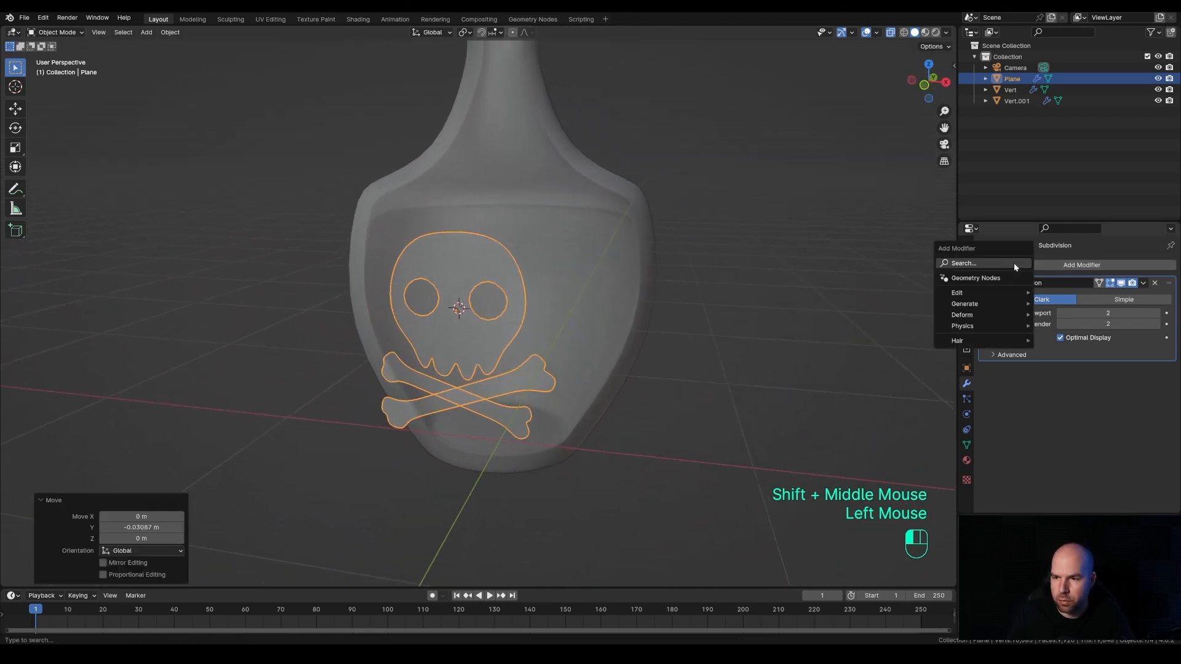
pyautogui.moveTo(979, 313)
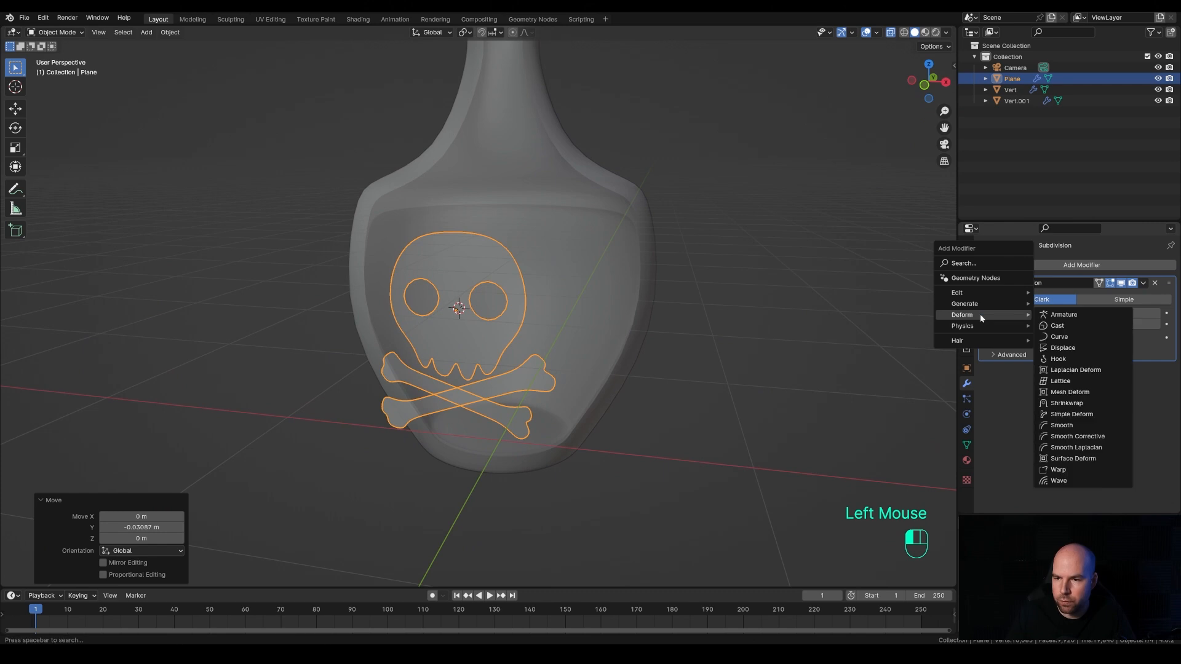
pyautogui.click(1073, 403)
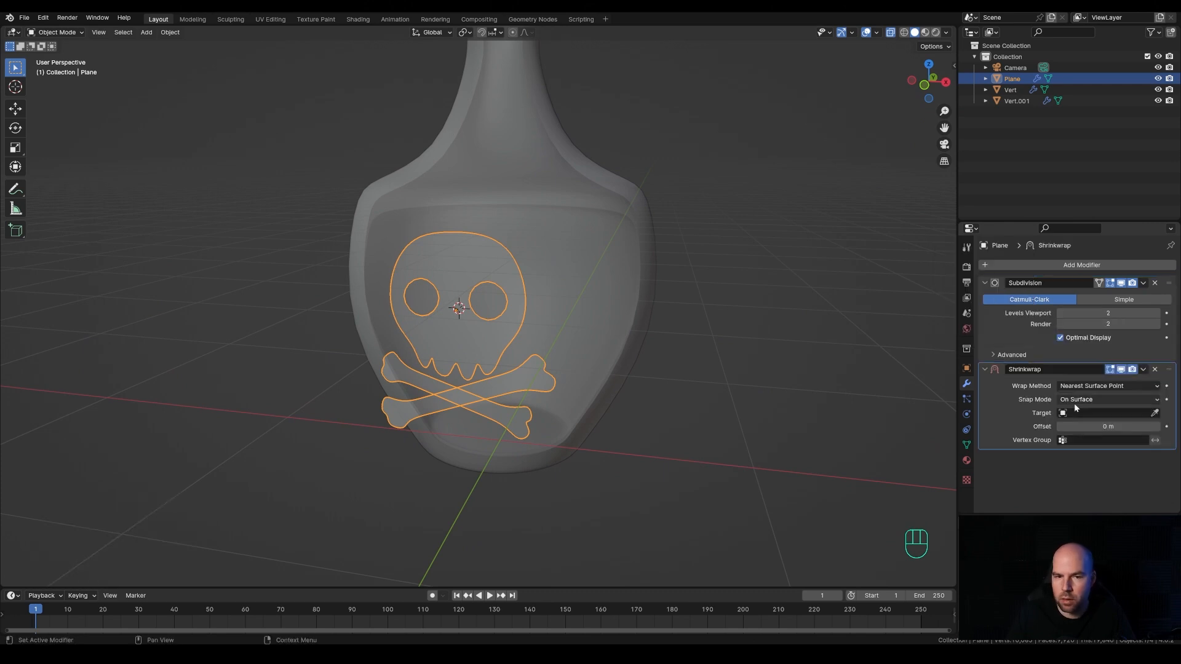
pyautogui.click(1154, 413)
pyautogui.click(585, 151)
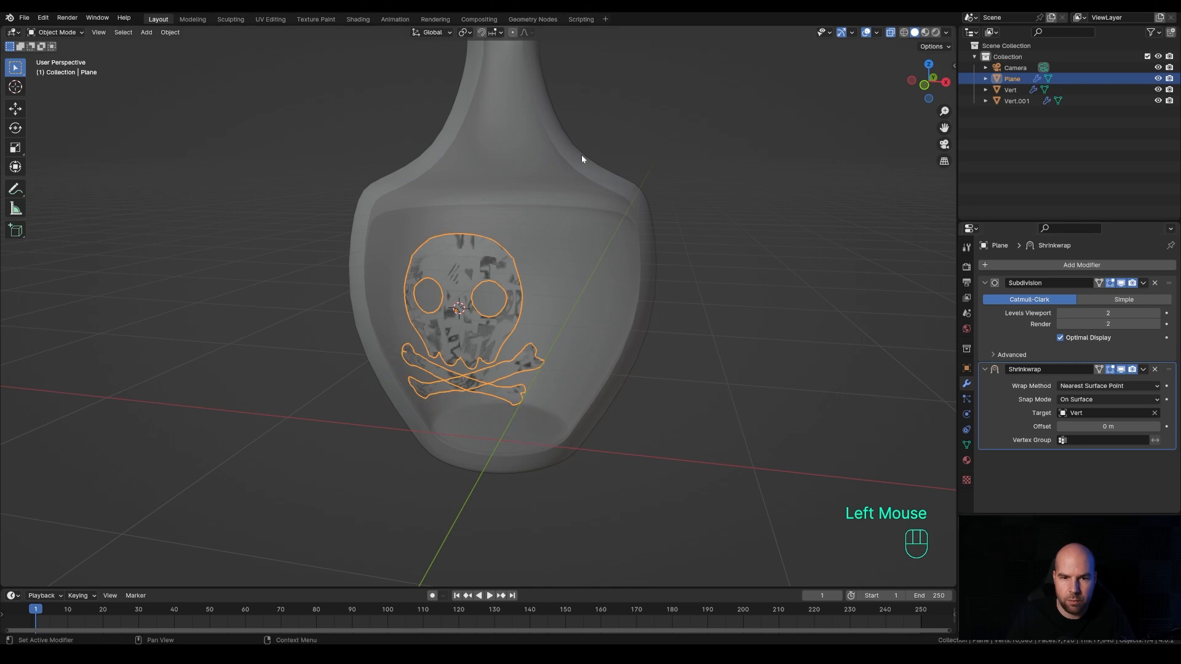
# - Scale the emblem uniformly to about 0.944 on the bottle's surface
pyautogui.moveTo(676, 339); pyautogui.dragTo(677, 376, button='middle')
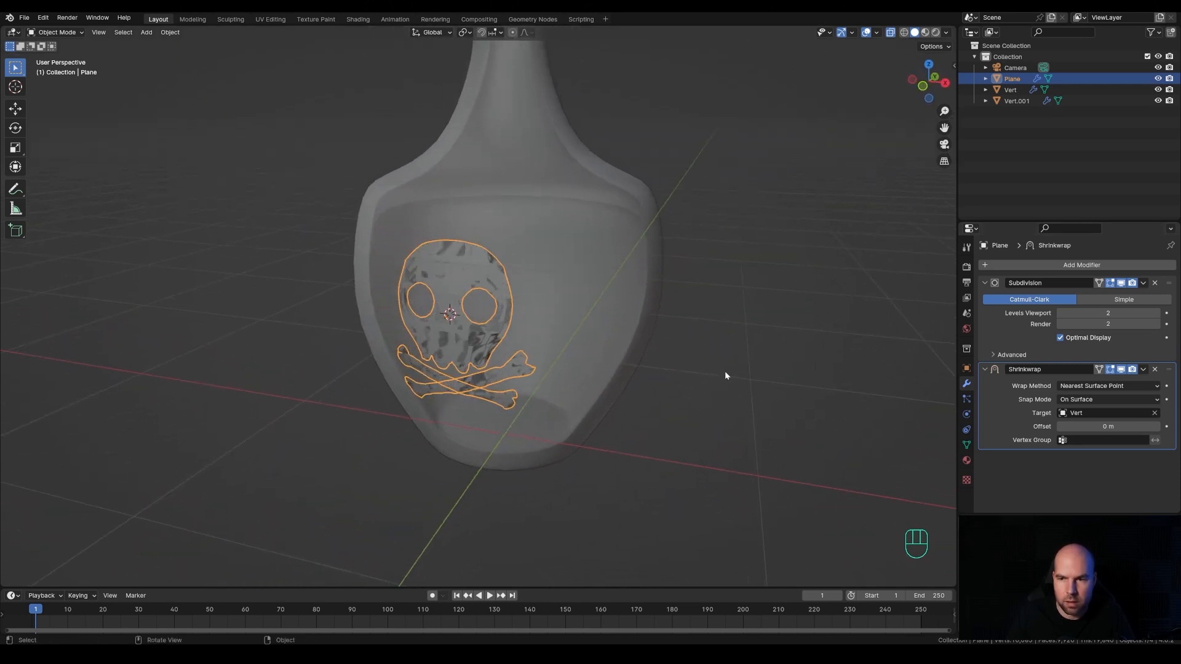
pyautogui.press('s')
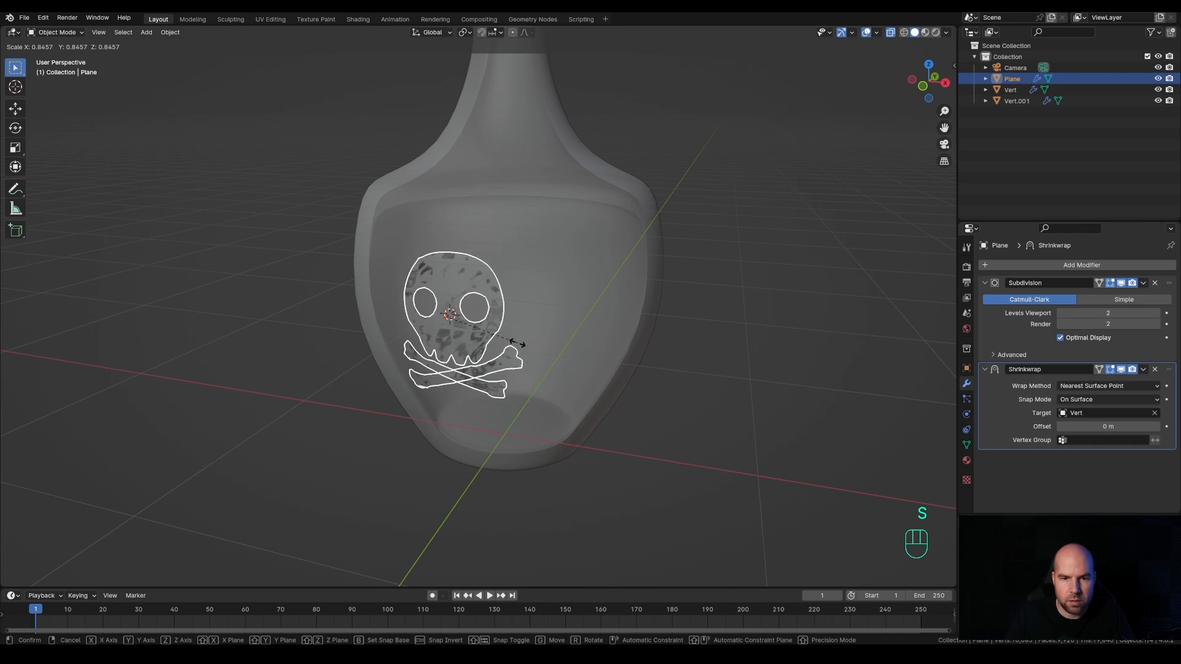
pyautogui.click(527, 371)
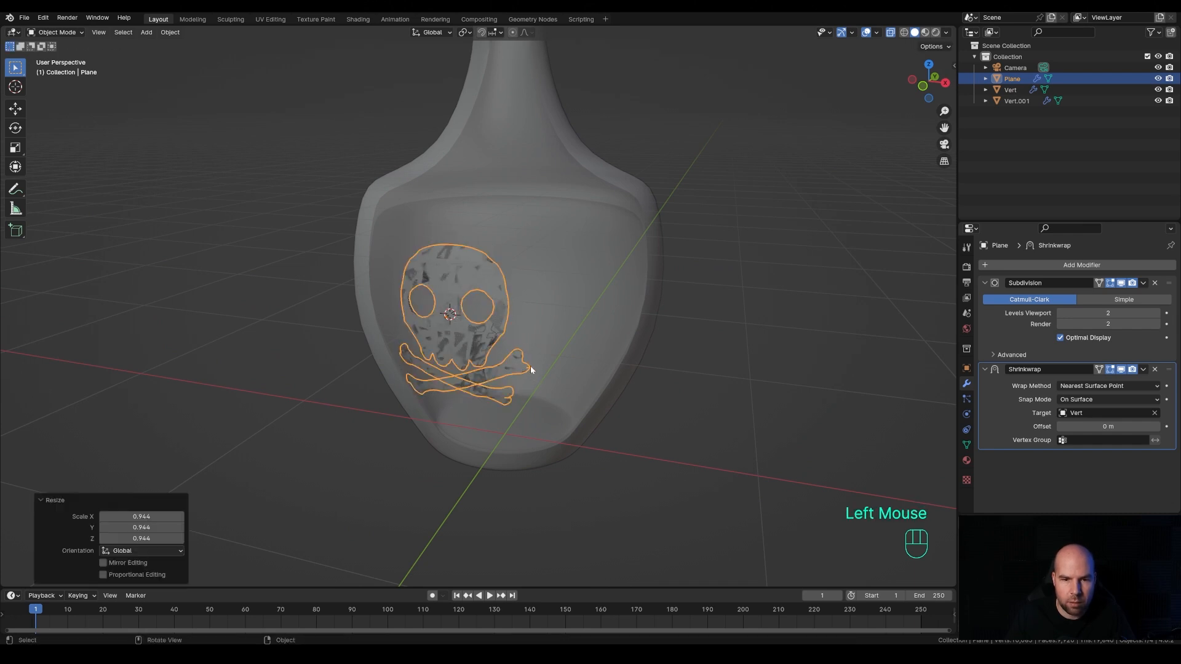
pyautogui.press('s')
pyautogui.press('Escape')
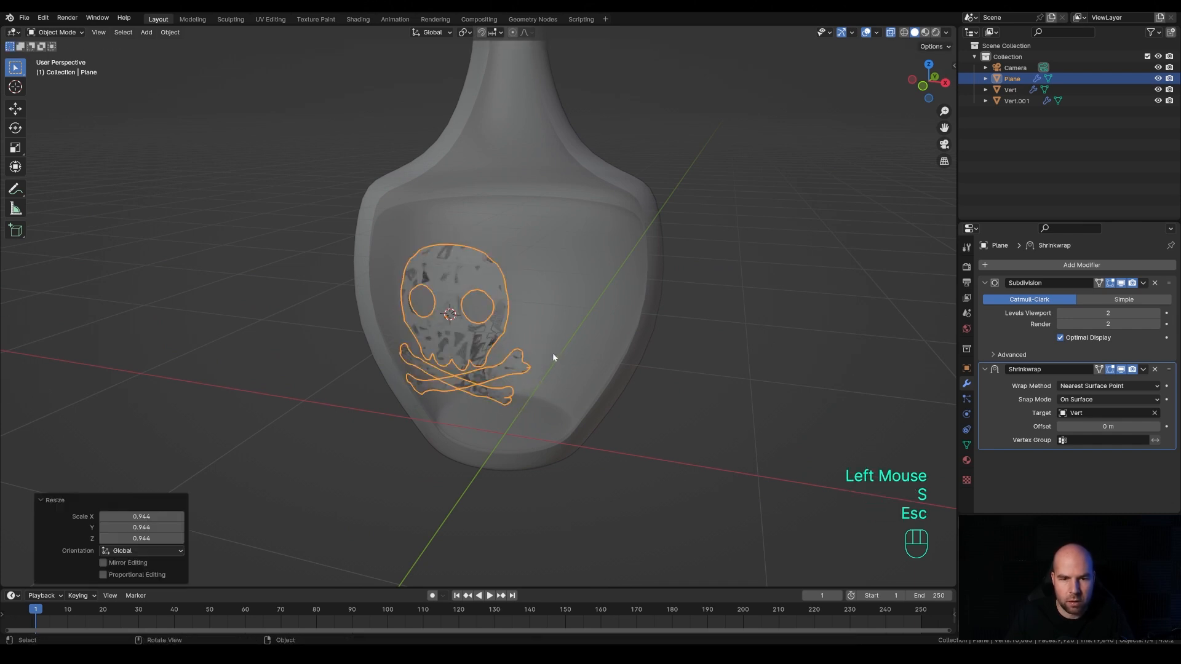
pyautogui.moveTo(560, 373); pyautogui.dragTo(622, 373, button='middle')
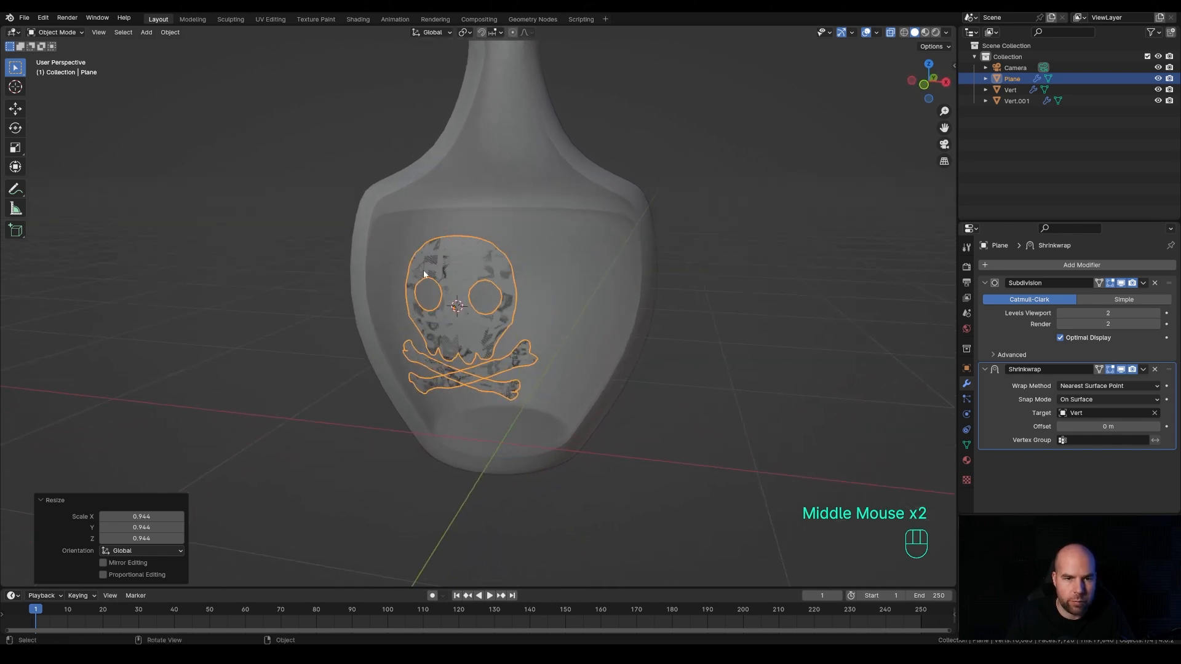
pyautogui.moveTo(591, 330)
pyautogui.mouseDown(button='middle')
pyautogui.moveTo(553, 342)
pyautogui.moveTo(612, 330)
pyautogui.mouseUp(button='middle')
pyautogui.press('g')
pyautogui.press('x')
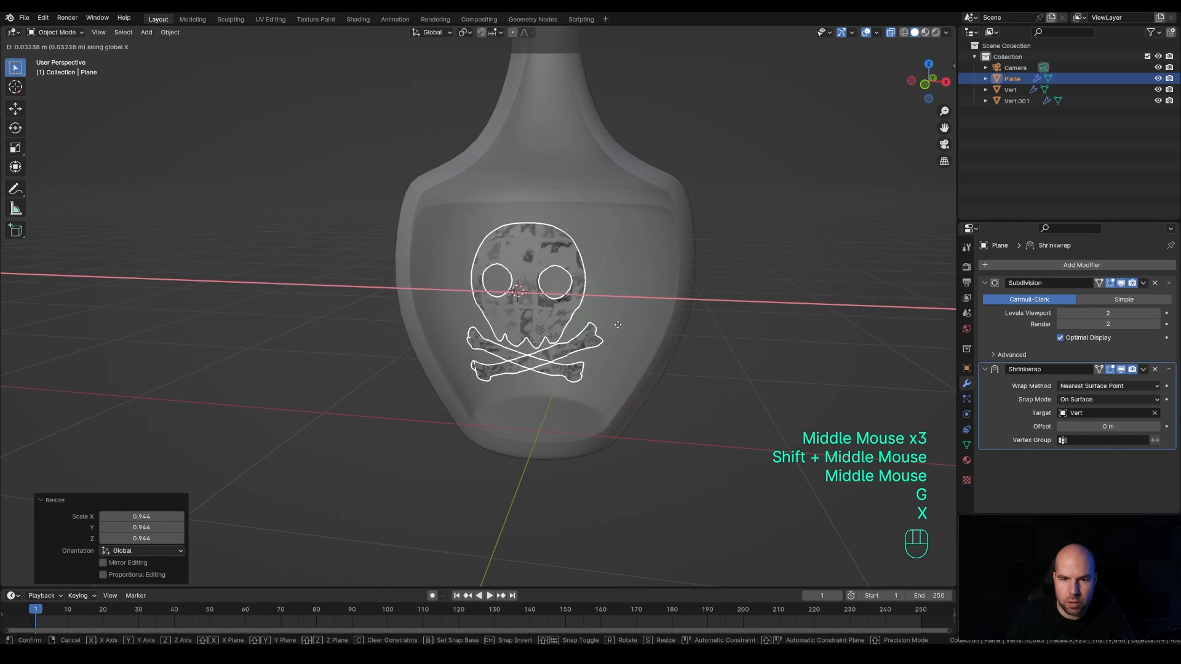
pyautogui.press('Escape')
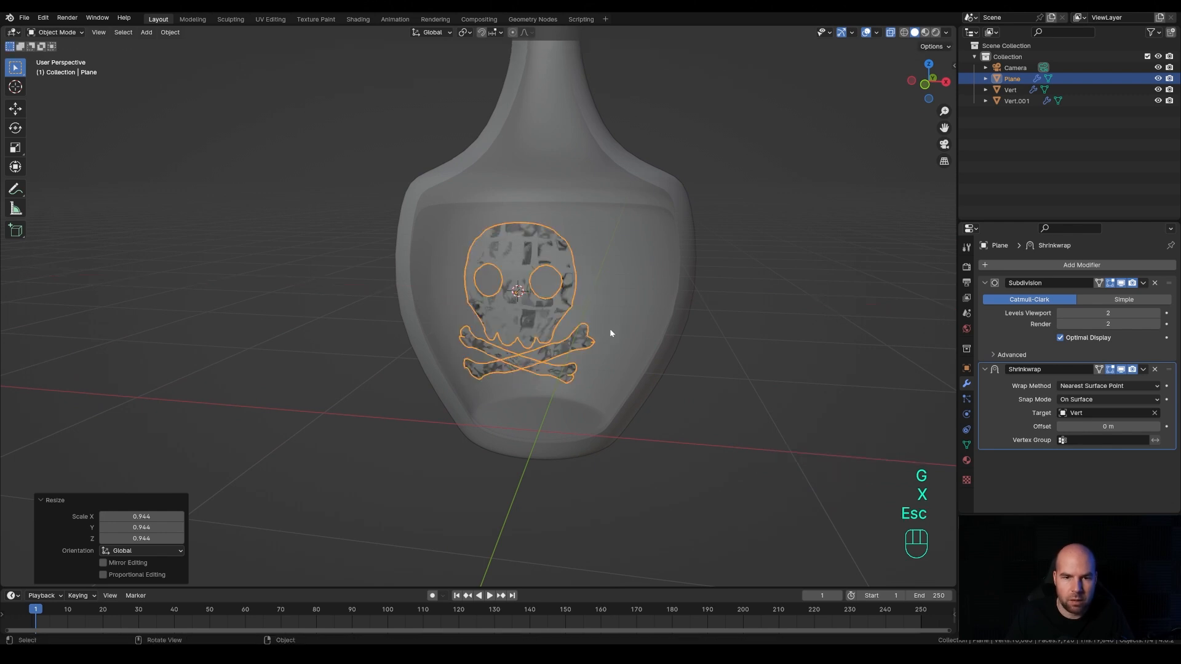
# - Raise the emblem about 0.07 m along Z and set its Subdivision viewport and render levels to 1
pyautogui.press('g')
pyautogui.press('z')
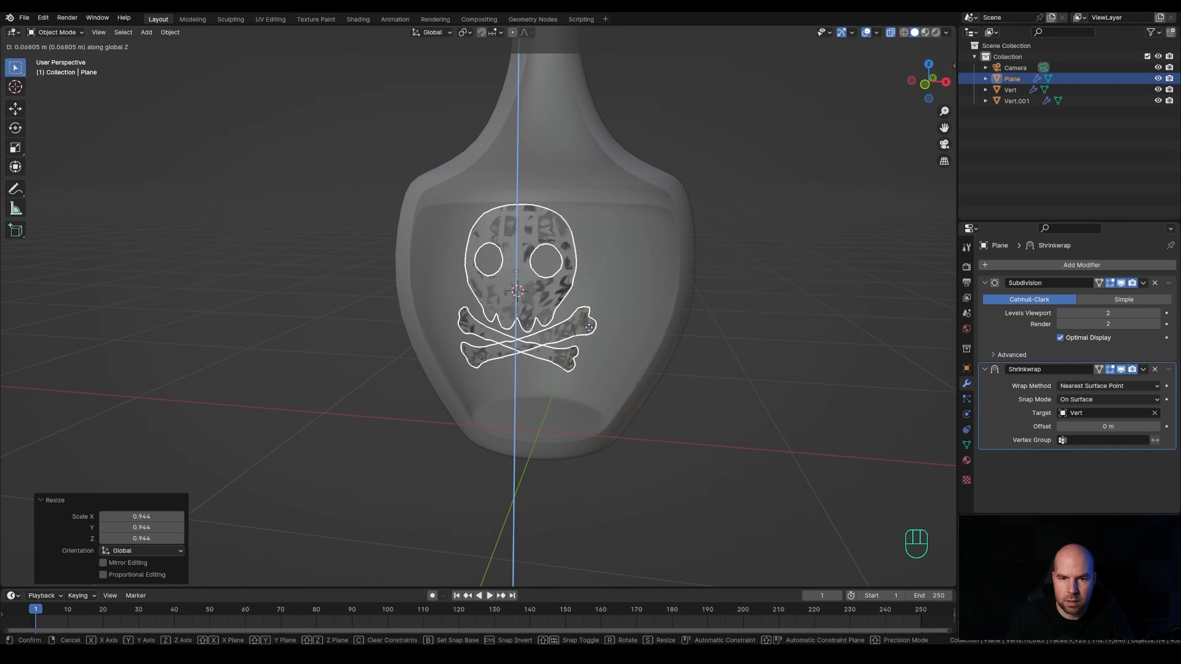
pyautogui.click(589, 323)
pyautogui.moveTo(589, 323); pyautogui.dragTo(703, 340, button='middle')
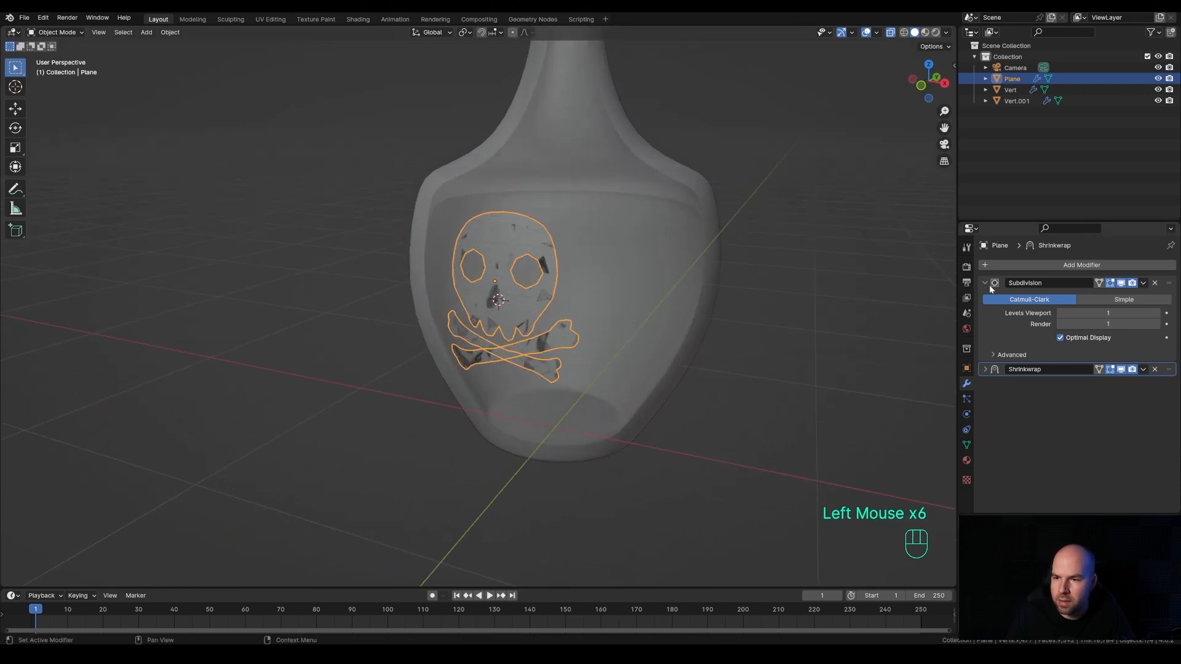
pyautogui.click(985, 283)
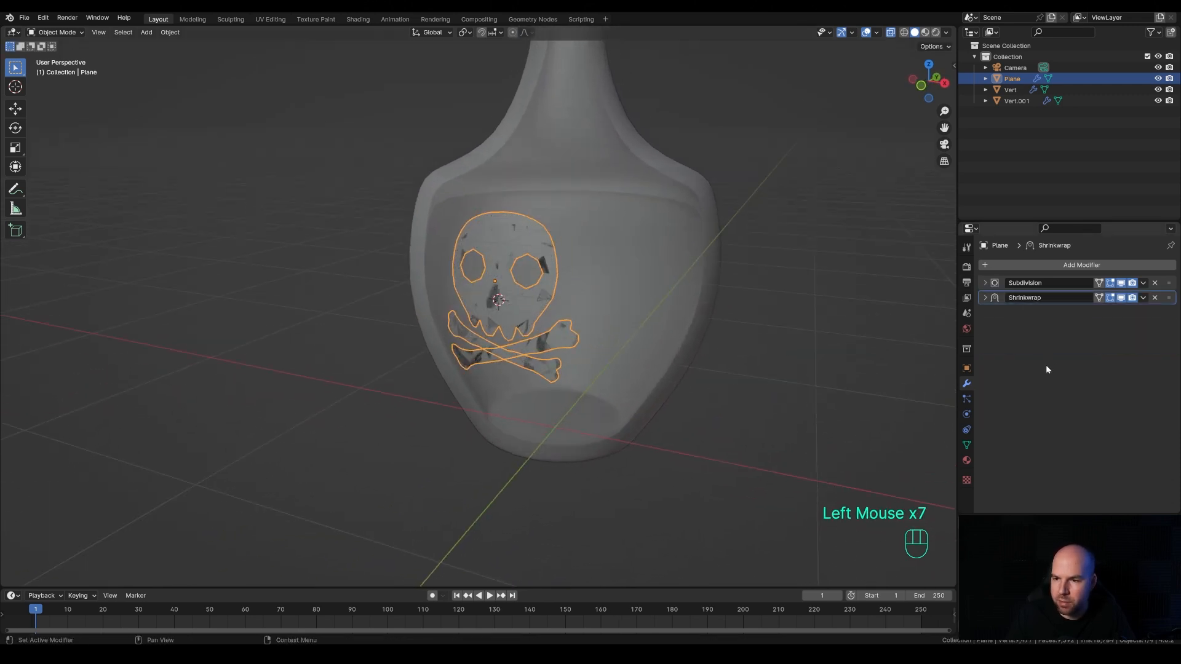
# - Add a Solidify modifier to the emblem with a thickness of about -0.041 m, and turn off the X-ray view
pyautogui.click(1012, 265)
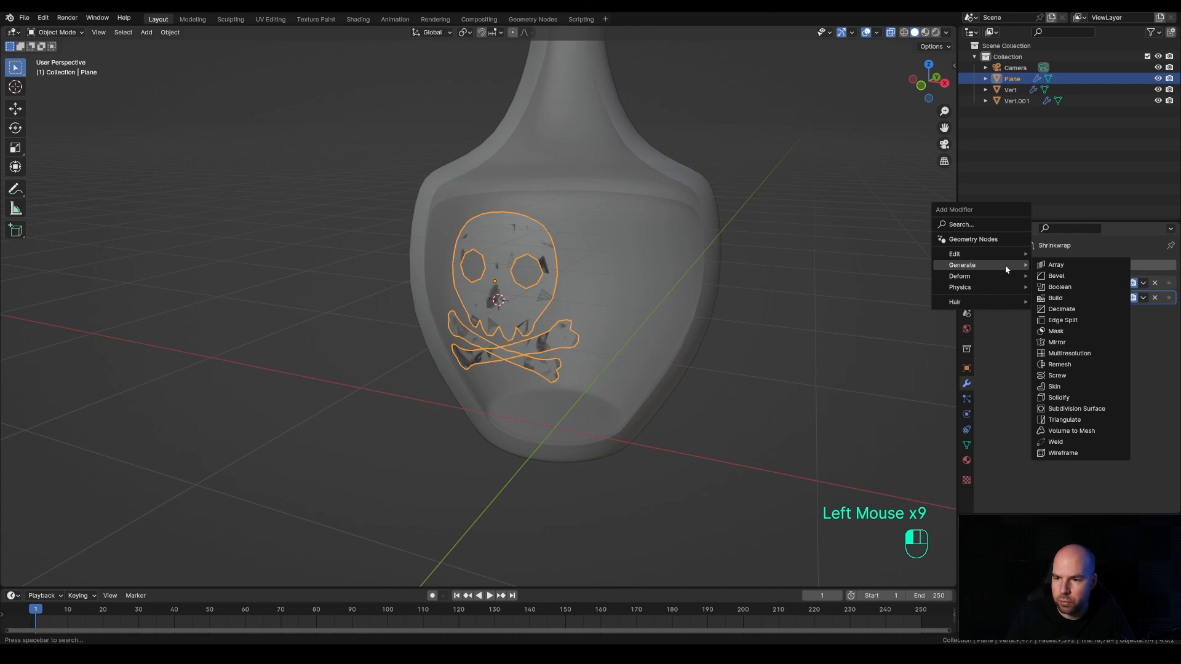
pyautogui.click(1075, 397)
pyautogui.moveTo(1106, 343)
pyautogui.keyDown('shift'); pyautogui.mouseDown()
pyautogui.moveTo(1073, 343)
pyautogui.moveTo(1086, 342)
pyautogui.mouseUp(); pyautogui.keyUp('shift')
pyautogui.moveTo(707, 327); pyautogui.dragTo(515, 214, button='middle')
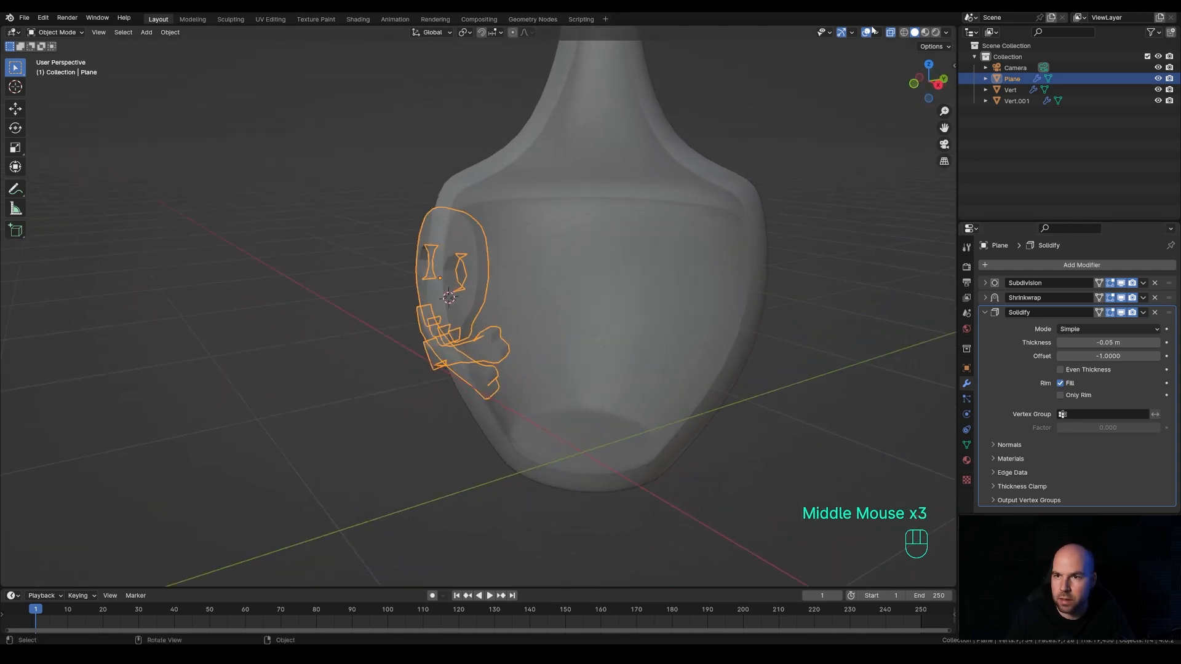
pyautogui.click(893, 35)
pyautogui.moveTo(636, 24); pyautogui.dragTo(606, 256, button='middle')
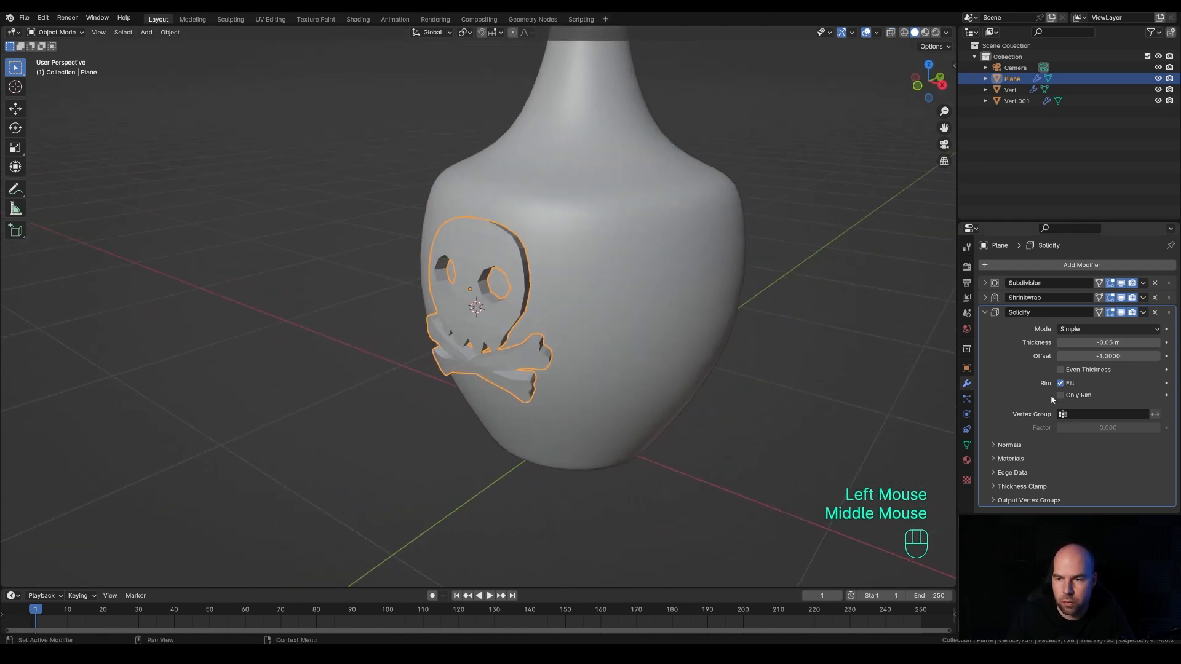
pyautogui.keyDown('shift'); pyautogui.moveTo(1102, 339); pyautogui.dragTo(1100, 338); pyautogui.keyUp('shift')
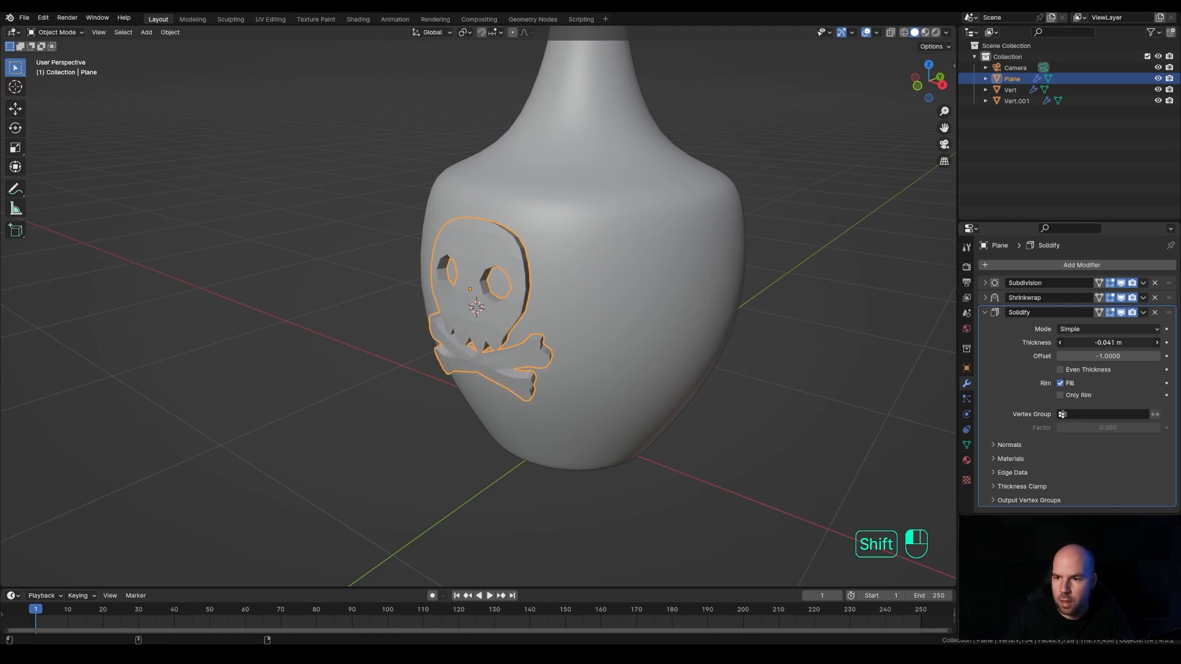
pyautogui.click(984, 313)
# - Add a second Subdivision Surface modifier to the emblem with a viewport level of 2, and shade the emblem smooth
pyautogui.click(1028, 264)
pyautogui.moveTo(1025, 267)
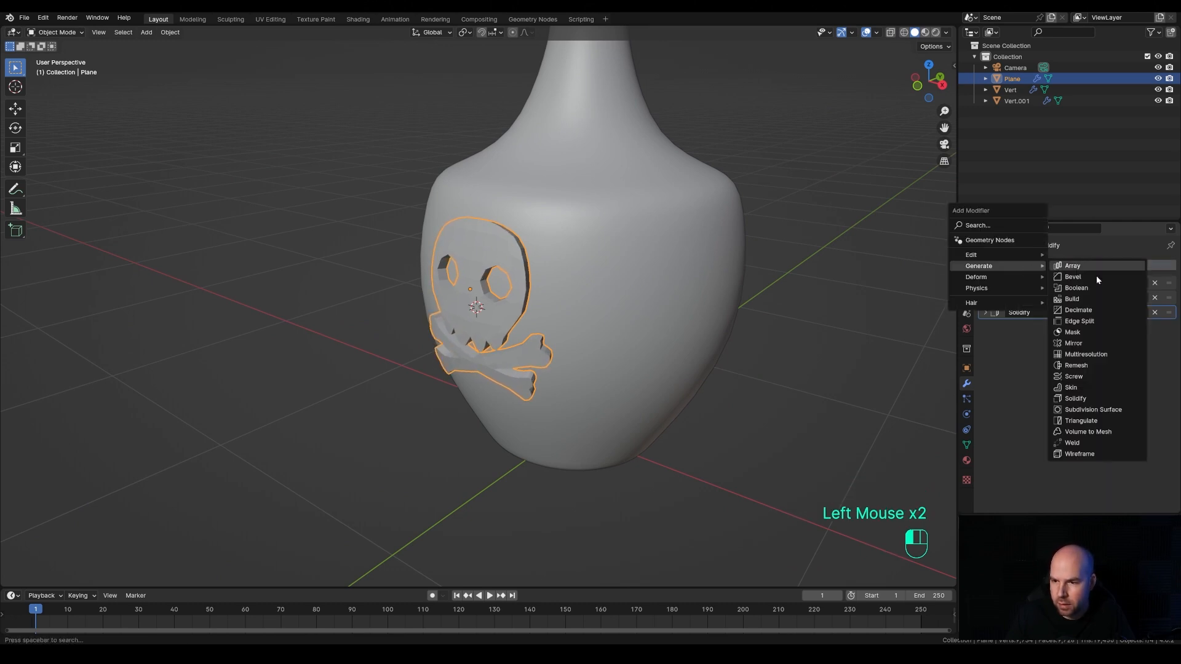
pyautogui.click(1086, 408)
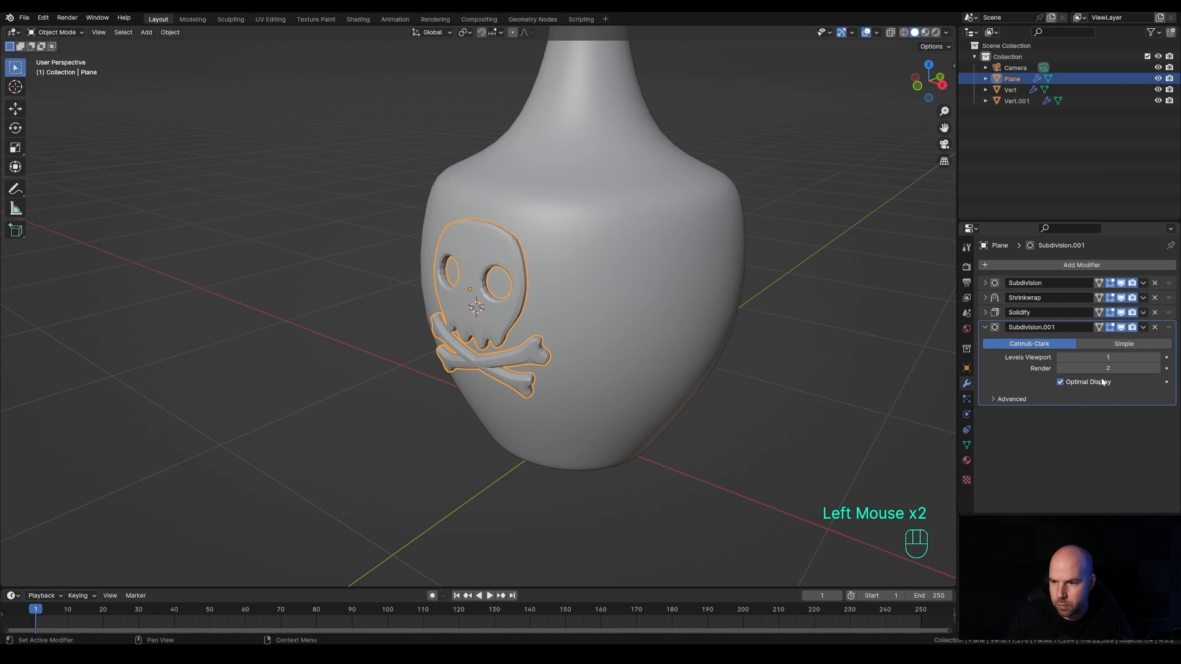
pyautogui.click(1156, 357)
pyautogui.moveTo(522, 278); pyautogui.dragTo(522, 309, button='middle')
pyautogui.rightClick(506, 269)
pyautogui.click(492, 269)
# - Rescale the emblem uniformly and adjust its height on the bottle along Z
pyautogui.scroll(-4, 492, 269)
pyautogui.press('s')
pyautogui.click(580, 298)
pyautogui.scroll(2, 580, 298)
pyautogui.press('g')
pyautogui.press('z')
pyautogui.click(541, 300)
# - Edit the emblem's mesh and shift the outer vertex beside the skull's right-hand eye slightly along X
pyautogui.press('Tab')
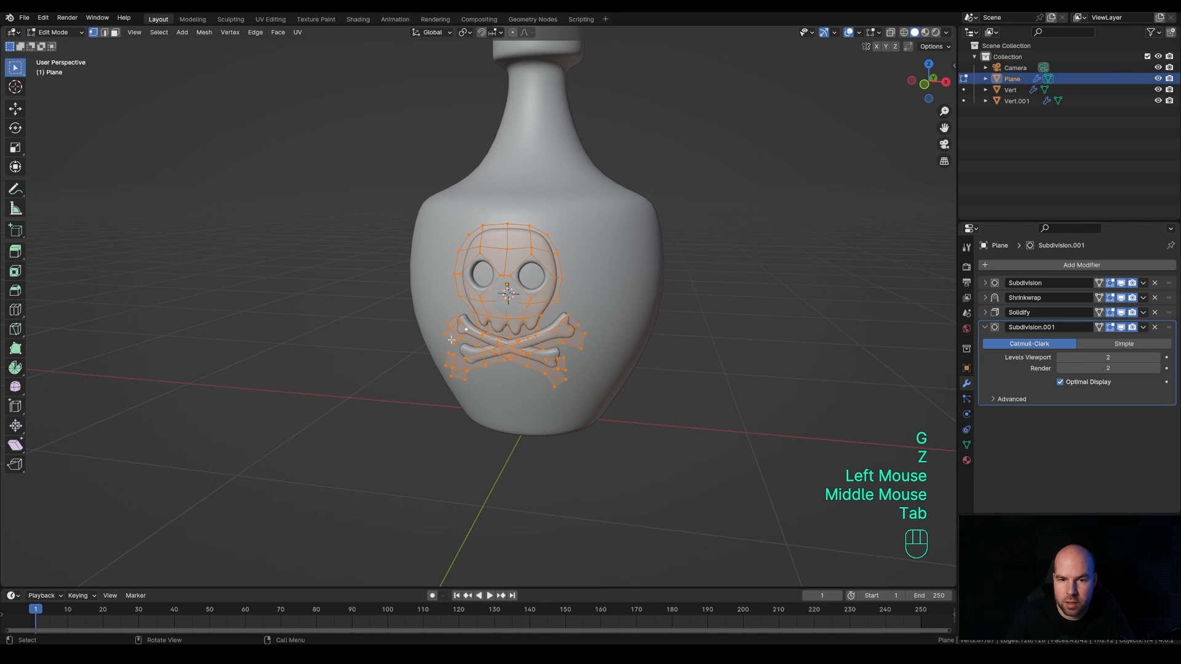
pyautogui.scroll(3, 452, 339)
pyautogui.click(688, 238)
pyautogui.press('g')
pyautogui.press('x')
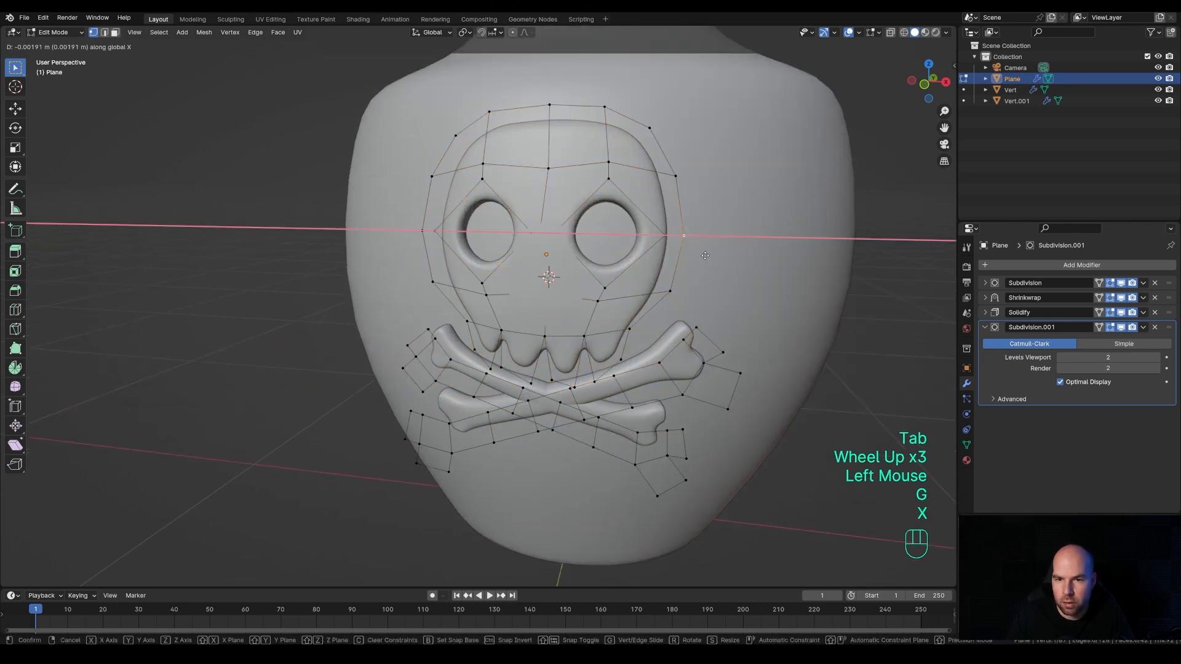
pyautogui.click(709, 257)
# - Raise the vertex at the top centre of the skull slightly along Z
pyautogui.scroll(-2, 707, 258)
pyautogui.moveTo(707, 258); pyautogui.dragTo(544, 319, button='middle')
pyautogui.moveTo(488, 323); pyautogui.dragTo(634, 203, button='middle')
pyautogui.click(634, 203)
pyautogui.press('g')
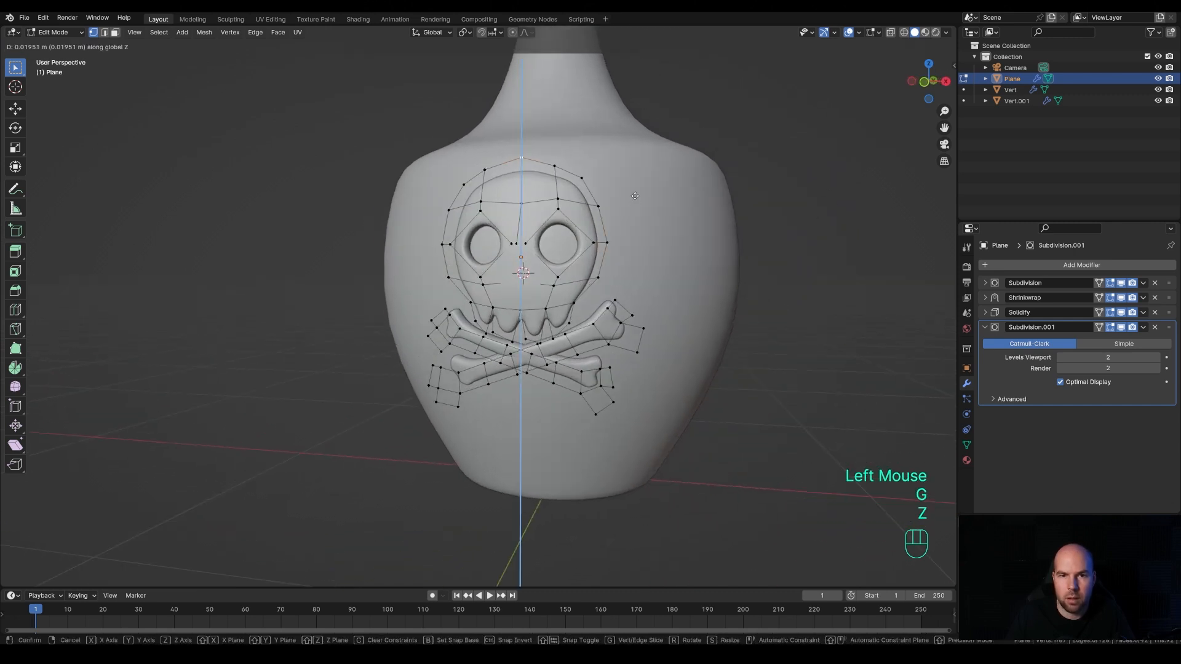
pyautogui.press('z')
pyautogui.click(632, 198)
# - Adjust the height of the three topmost skull vertices along Z, and return to Object Mode
pyautogui.moveTo(475, 150); pyautogui.dragTo(579, 178)
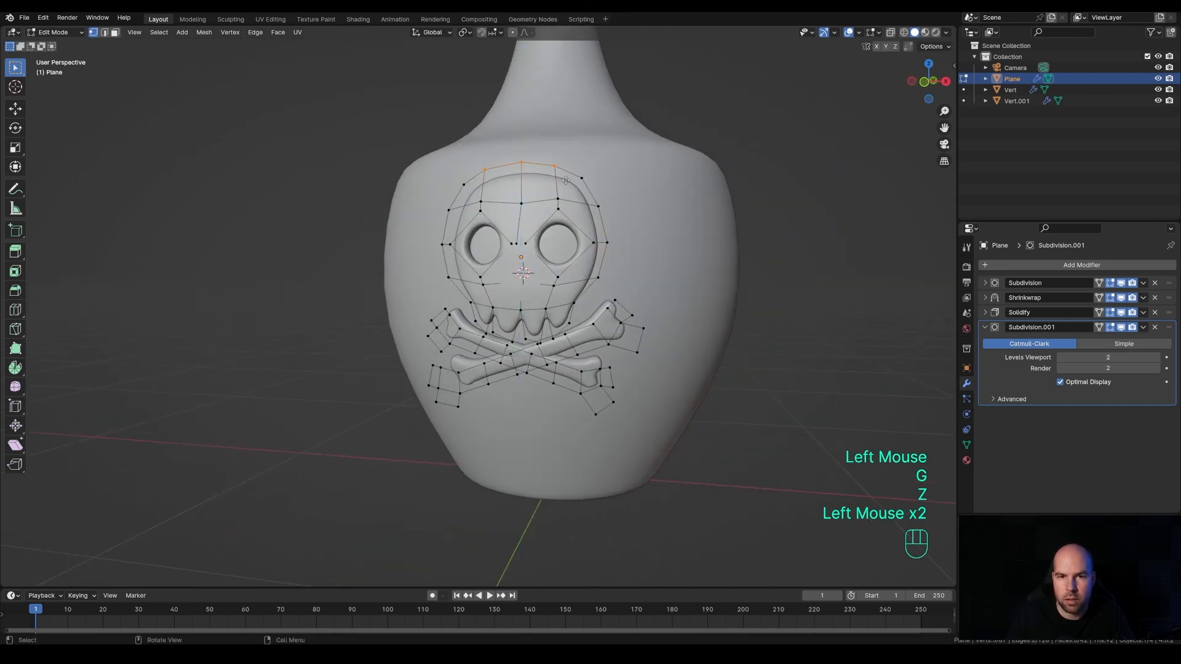
pyautogui.press('g')
pyautogui.press('z')
pyautogui.click(579, 170)
pyautogui.moveTo(580, 169); pyautogui.dragTo(562, 304, button='middle')
pyautogui.press('Tab')
# - Set the Shrinkwrap offset to -0.02 m so the emblem sinks into the bottle
pyautogui.scroll(-2, 628, 278)
pyautogui.scroll(2, 629, 300)
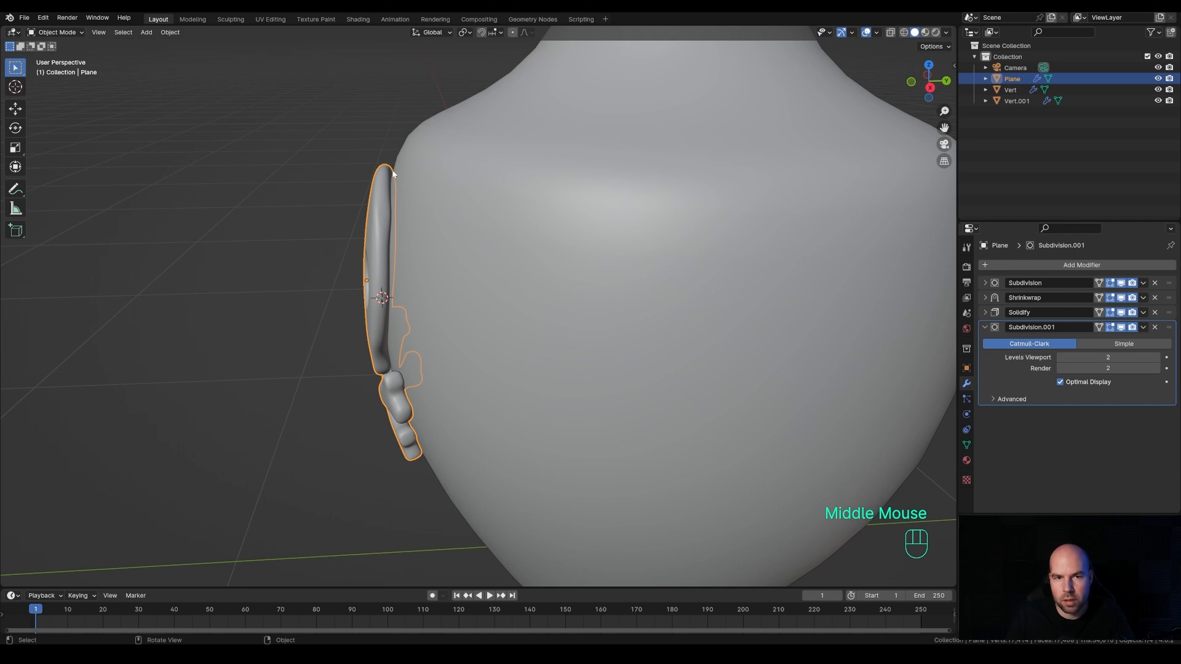
pyautogui.moveTo(391, 350); pyautogui.dragTo(388, 329, button='middle')
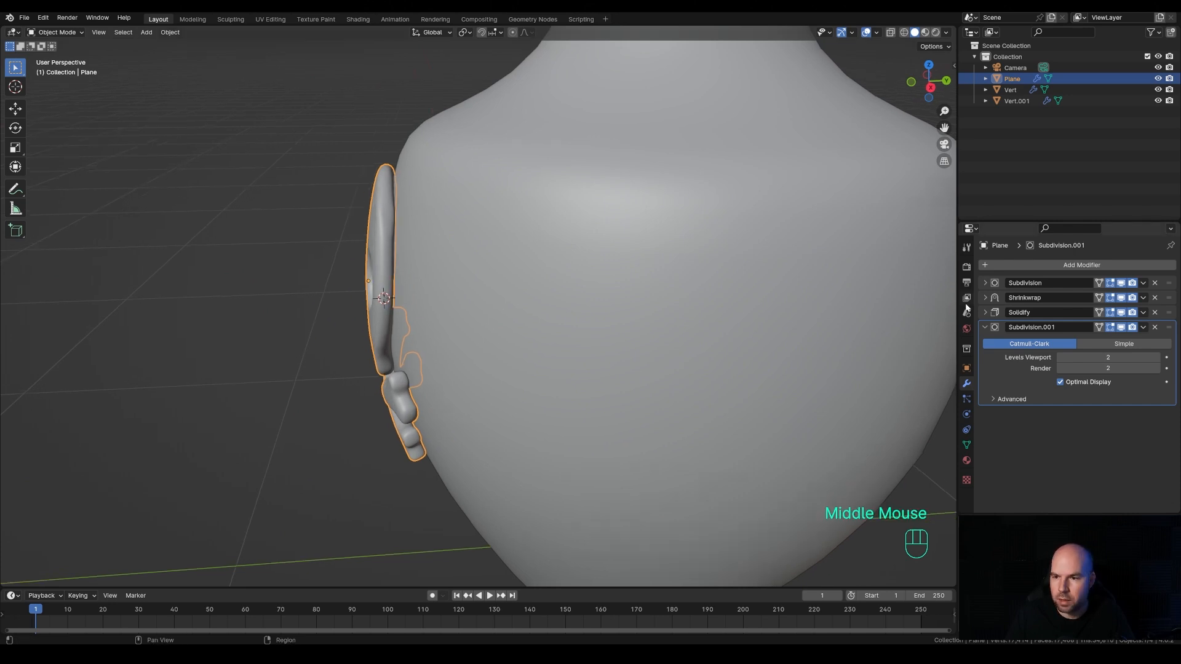
pyautogui.click(984, 326)
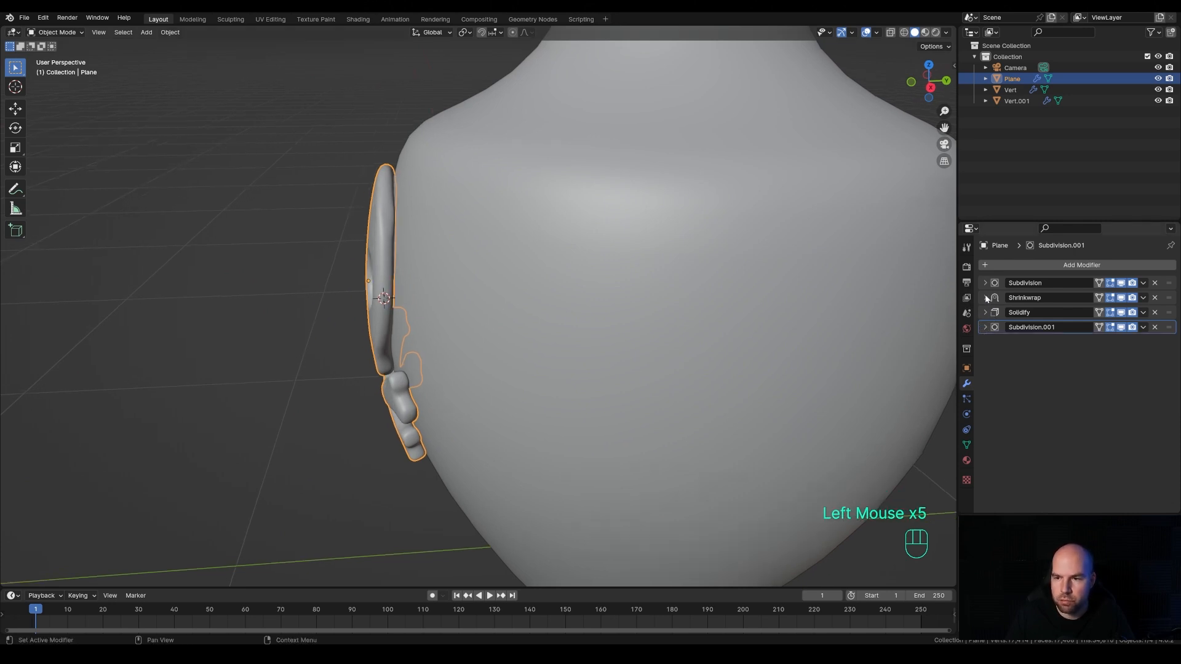
pyautogui.click(985, 298)
pyautogui.keyDown('shift'); pyautogui.moveTo(1105, 355); pyautogui.dragTo(1062, 355); pyautogui.keyUp('shift')
# - Enlarge the emblem by a factor of about 1.32 and move it slightly down the bottle along Z
pyautogui.scroll(-2, 642, 251)
pyautogui.scroll(-1, 641, 250)
pyautogui.moveTo(642, 250); pyautogui.dragTo(584, 280, button='middle')
pyautogui.scroll(-2, 703, 258)
pyautogui.press('s')
pyautogui.click(645, 297)
pyautogui.press('g')
pyautogui.press('z')
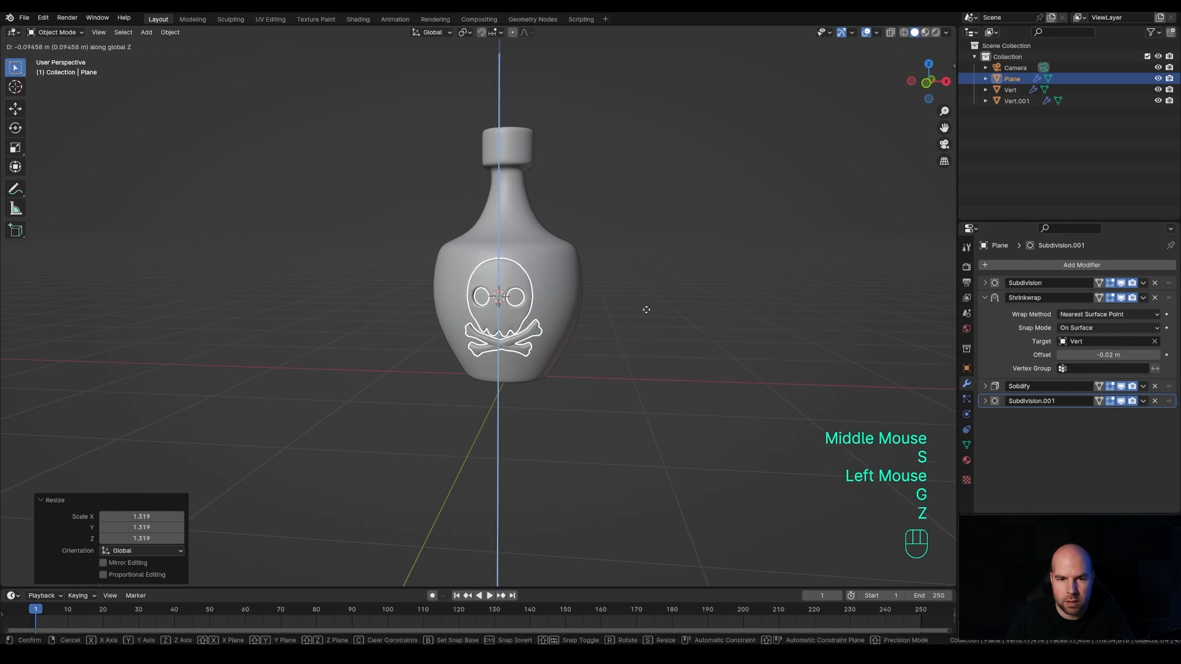
pyautogui.click(646, 307)
pyautogui.press('s')
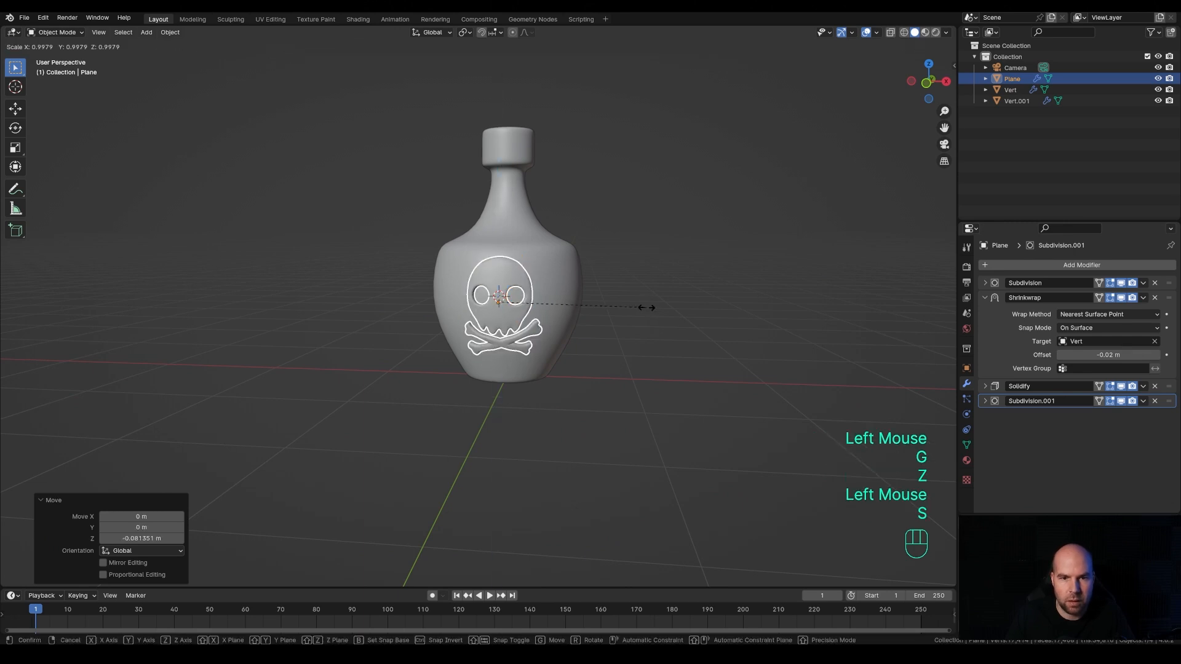
# - Reset the 3D cursor to the world origin
pyautogui.moveTo(646, 307); pyautogui.dragTo(633, 245, button='middle')
pyautogui.keyDown('shift'); pyautogui.moveTo(633, 246); pyautogui.dragTo(629, 204, button='middle'); pyautogui.keyUp('shift')
pyautogui.hotkey('shift', 's')
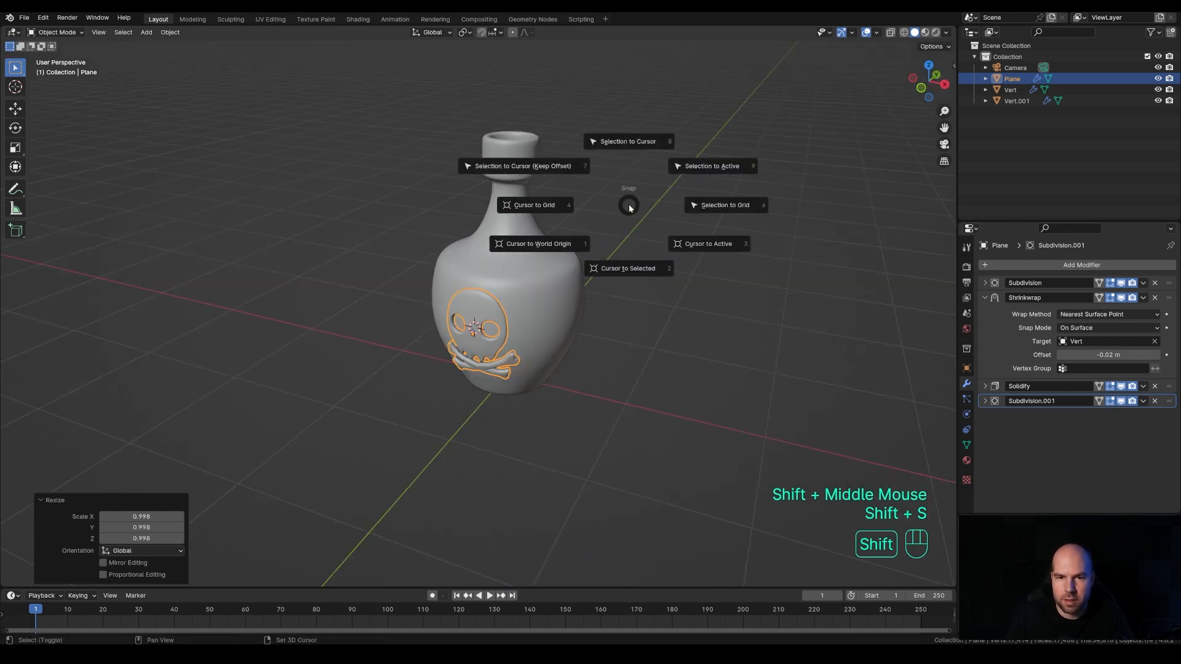
pyautogui.click(527, 244)
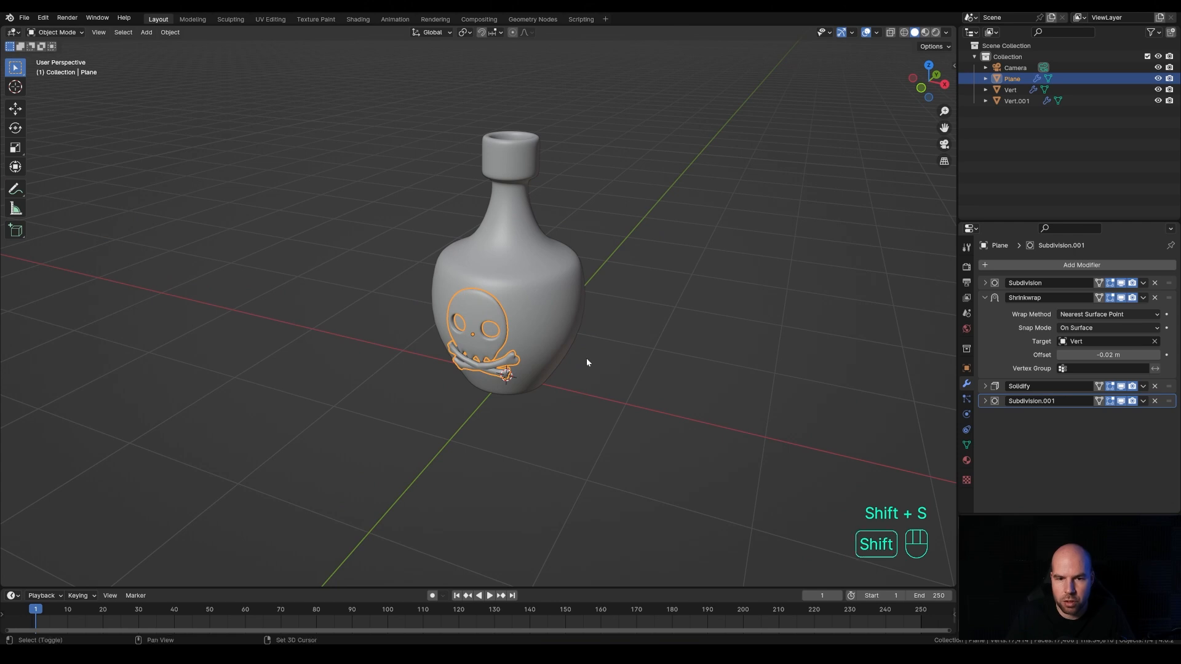
# - Add a circle mesh with 12 vertices and a 1 m radius at the world origin, and turn on the X-ray view
pyautogui.hotkey('shift', 'a')
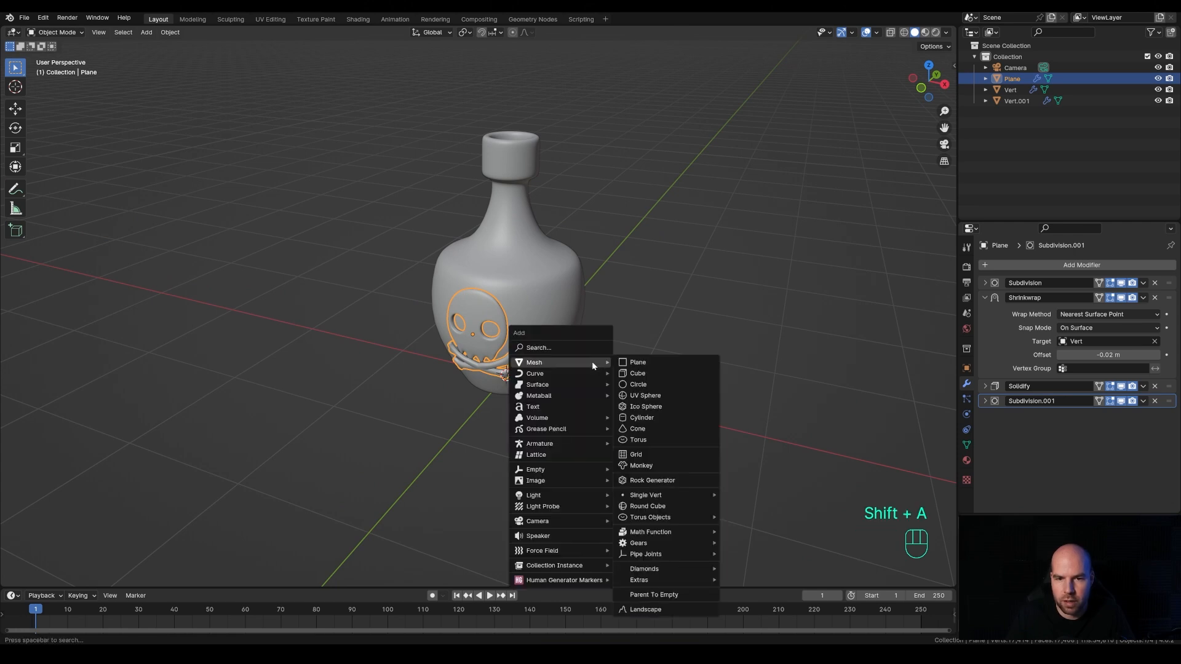
pyautogui.click(634, 385)
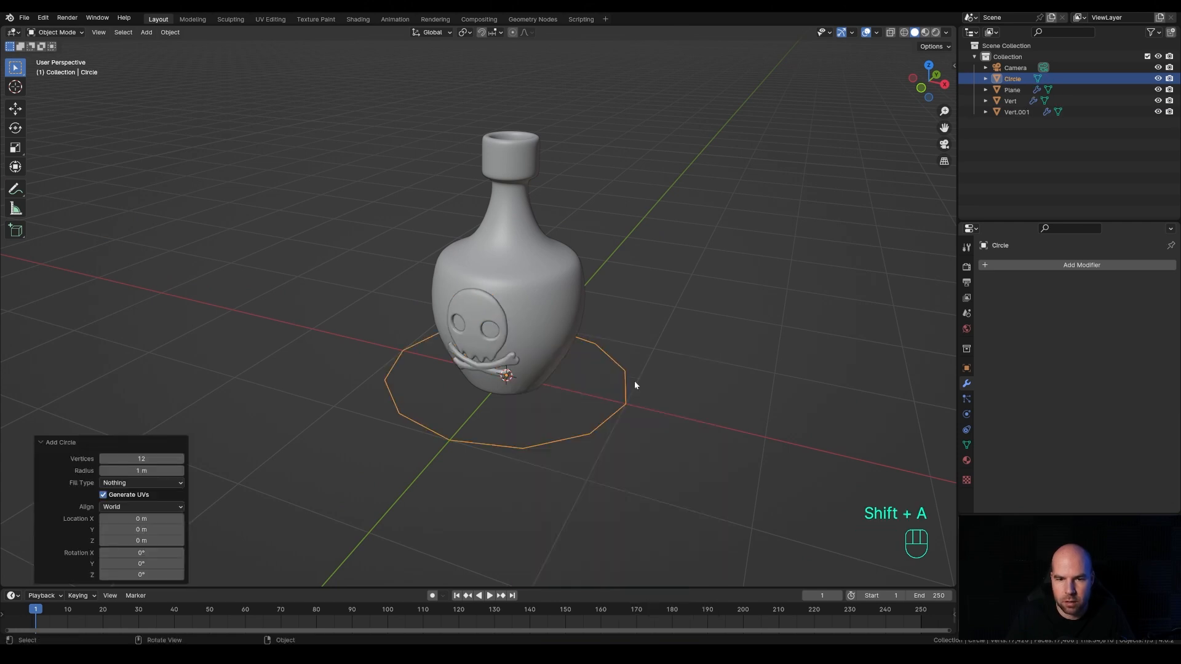
pyautogui.click(890, 34)
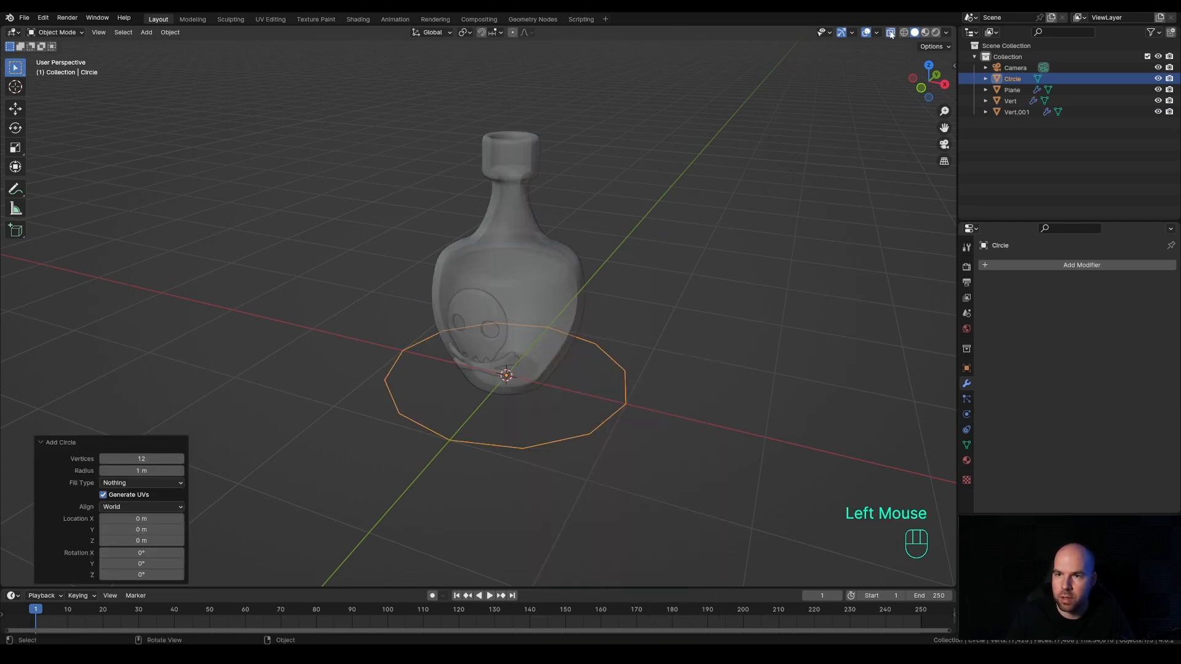
pyautogui.doubleClick(142, 459)
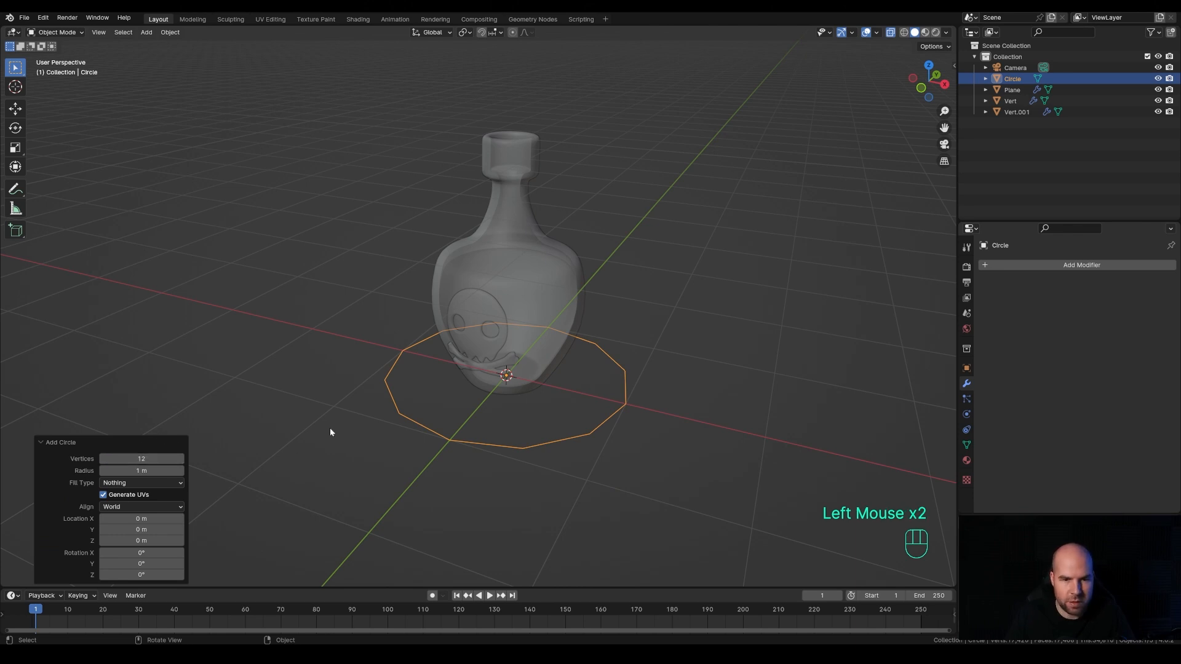
# - Shrink the circle's vertices around the origin by a factor of 0.195 and again by 0.7, narrowing it to the bottle neck's width
pyautogui.press('Tab')
pyautogui.press('s')
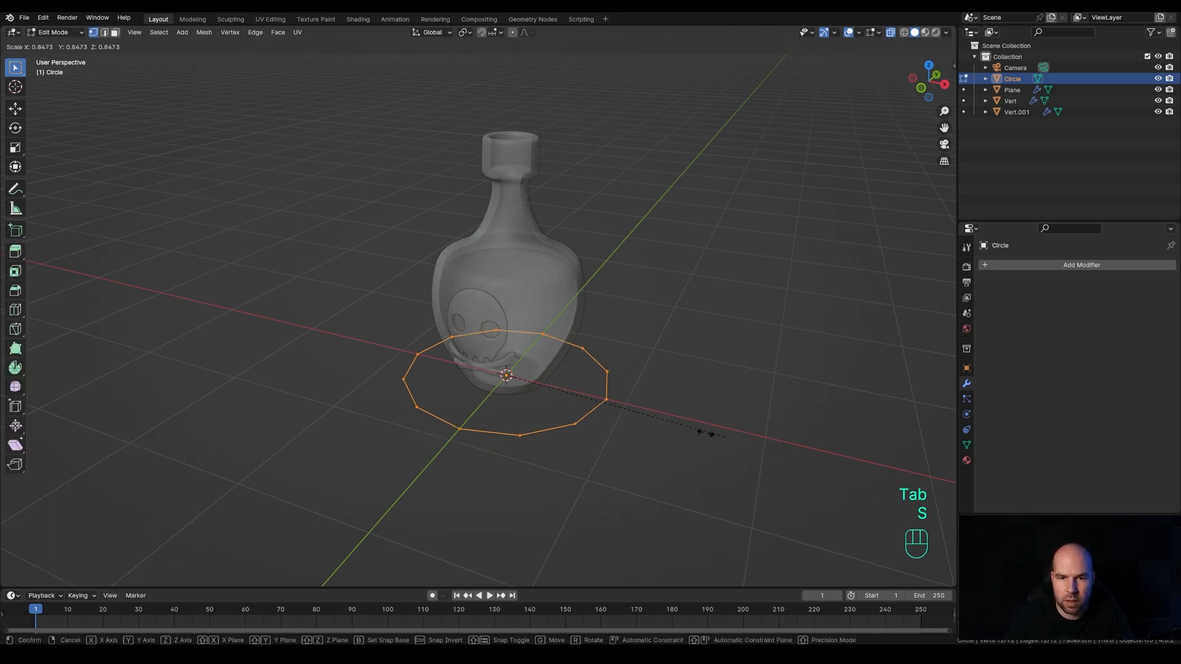
pyautogui.click(546, 397)
pyautogui.press('KP_1')
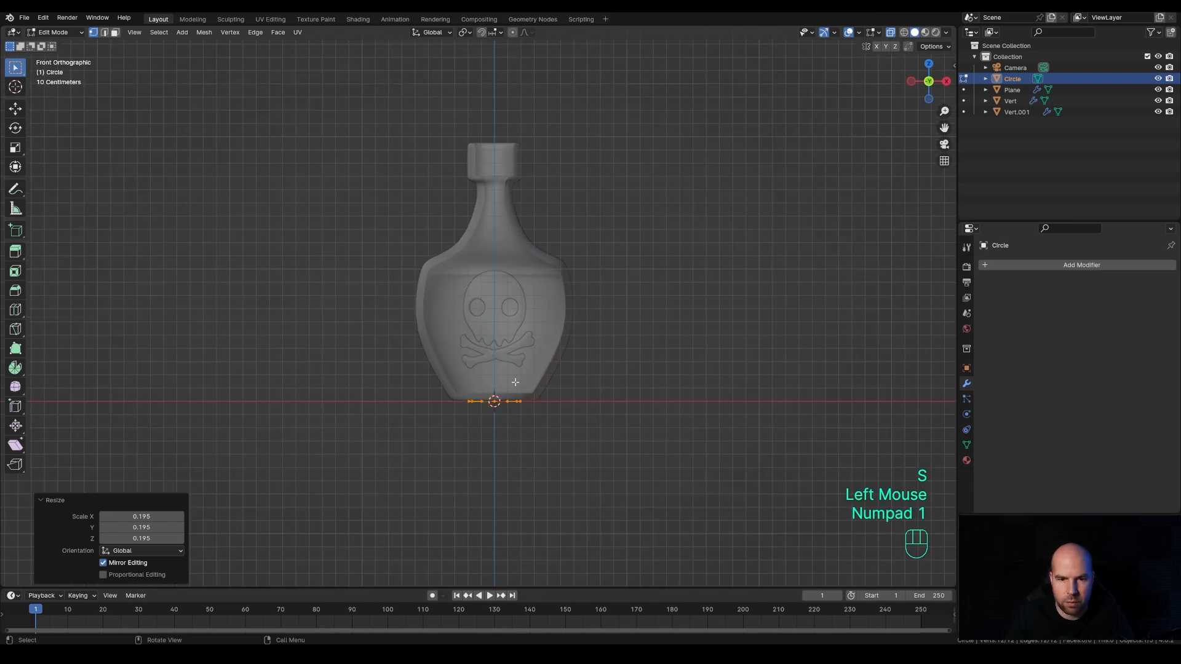
pyautogui.moveTo(547, 396)
pyautogui.keyDown('shift'); pyautogui.mouseDown(button='middle')
pyautogui.moveTo(561, 400)
pyautogui.moveTo(558, 414)
pyautogui.mouseUp(button='middle'); pyautogui.keyUp('shift')
pyautogui.scroll(2, 569, 424)
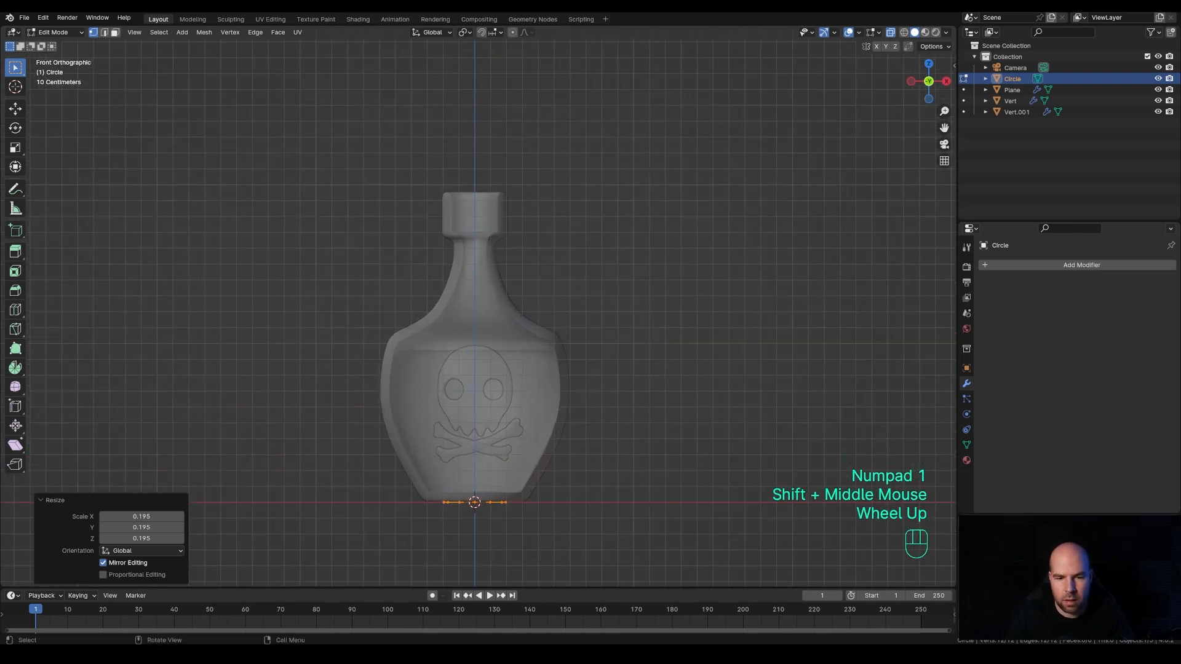
pyautogui.press('s')
pyautogui.click(580, 479)
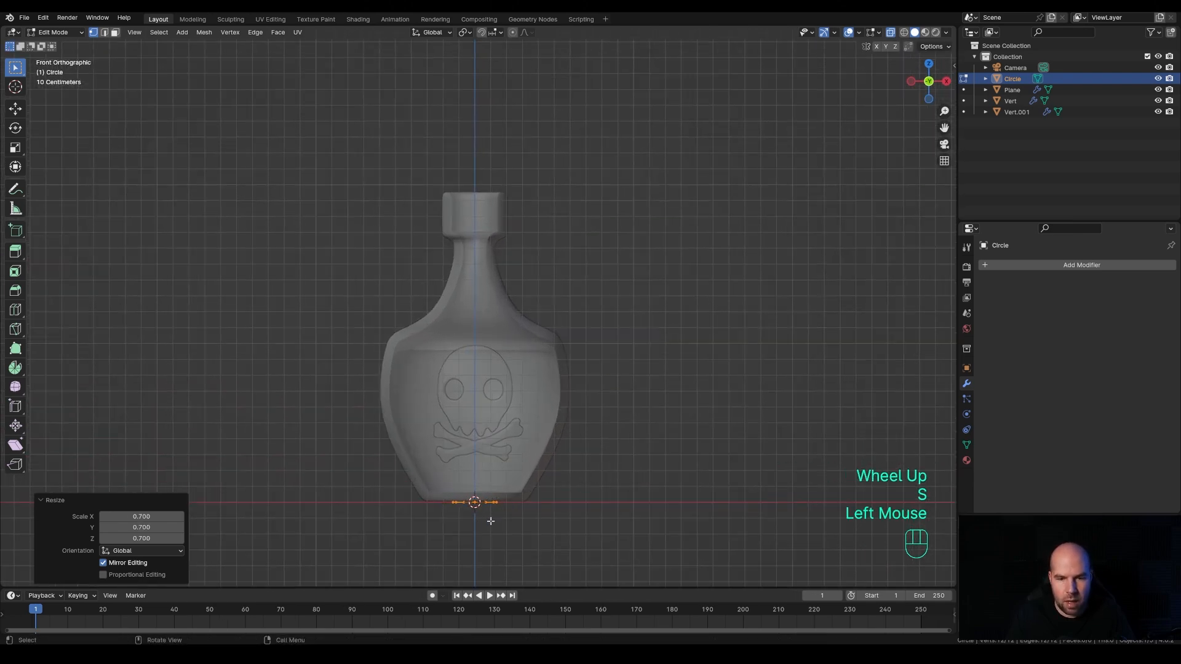
# - Raise the circle object about 1.7 m along Z so it sits inside the bottle's mouth
pyautogui.press('Tab')
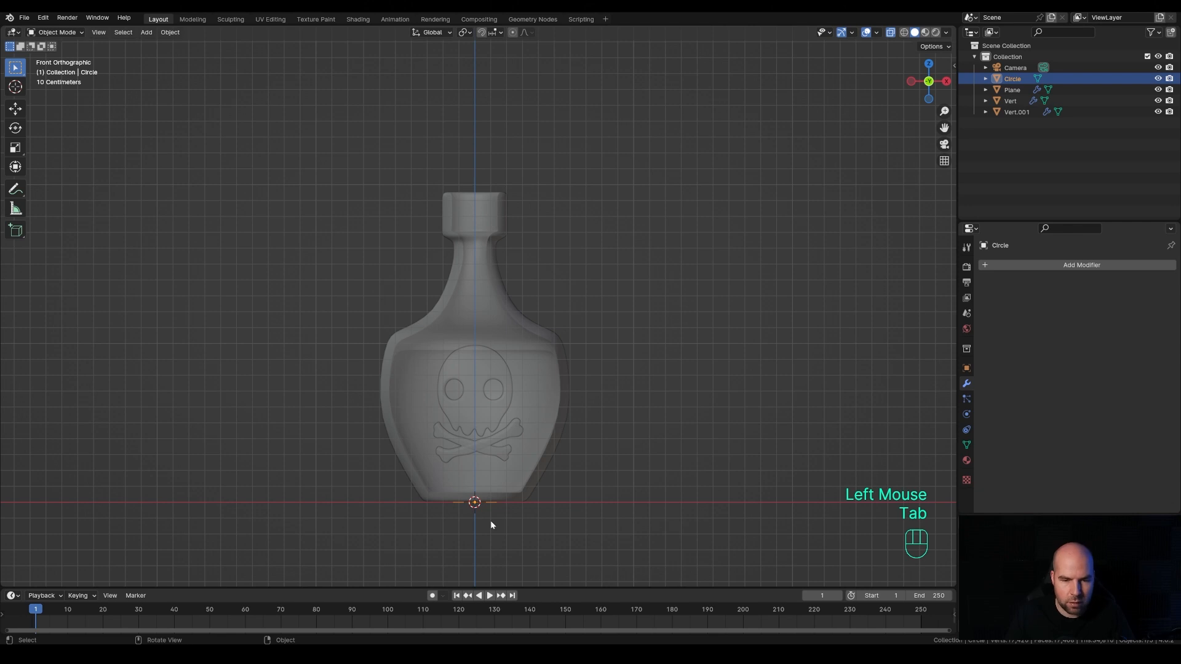
pyautogui.press('g')
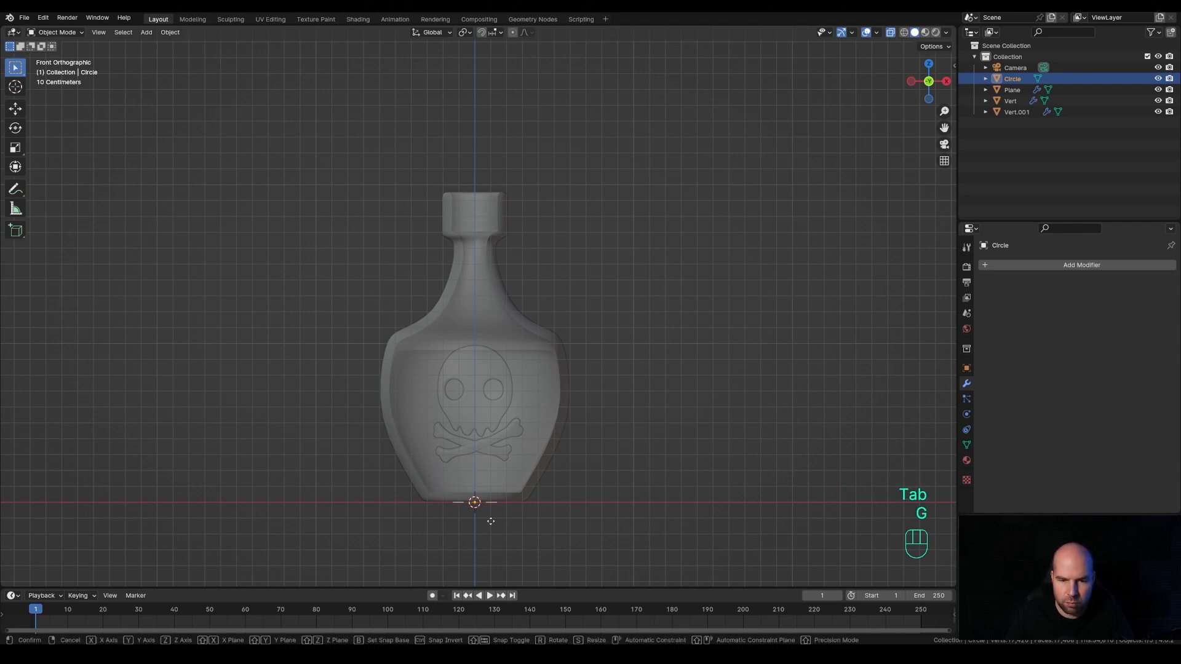
pyautogui.press('z')
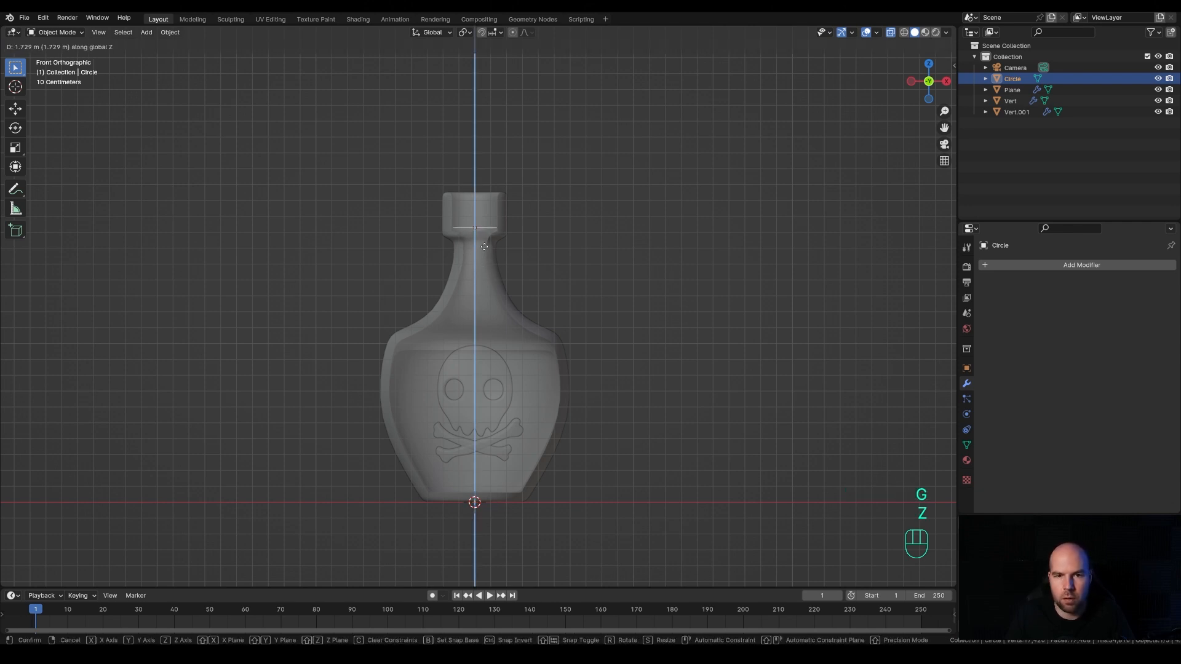
pyautogui.click(486, 237)
# - Scale the circle's vertices by about 0.894 to fit within the inner wall of the bottle's mouth
pyautogui.press('Tab')
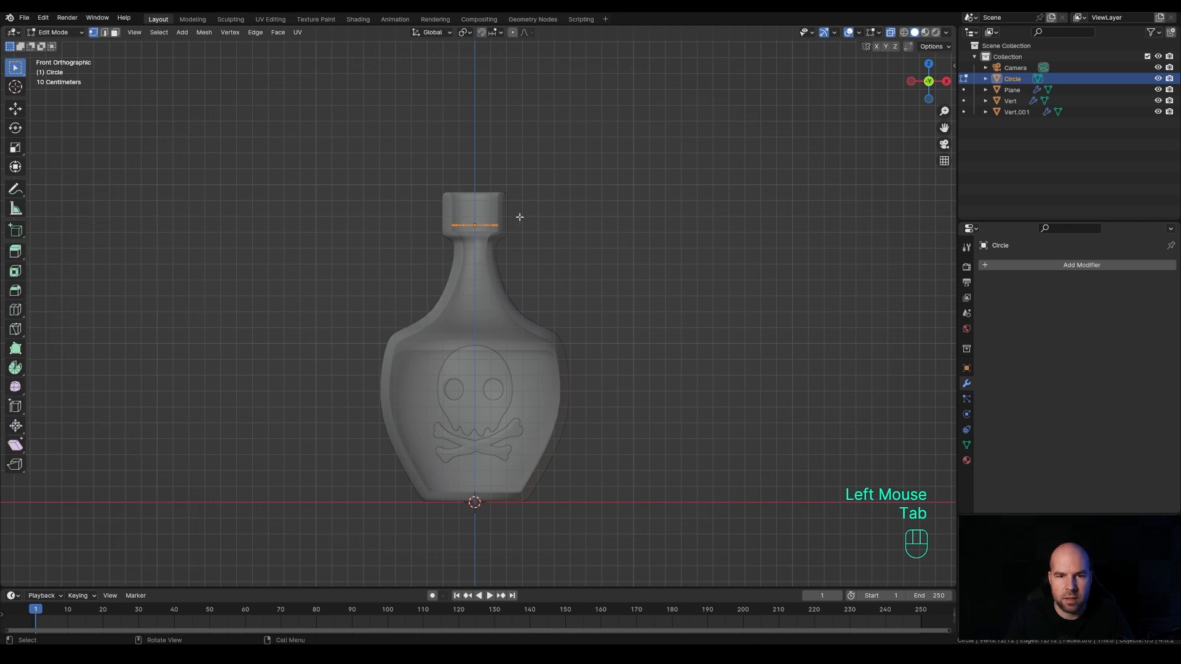
pyautogui.scroll(3, 519, 219)
pyautogui.press('s')
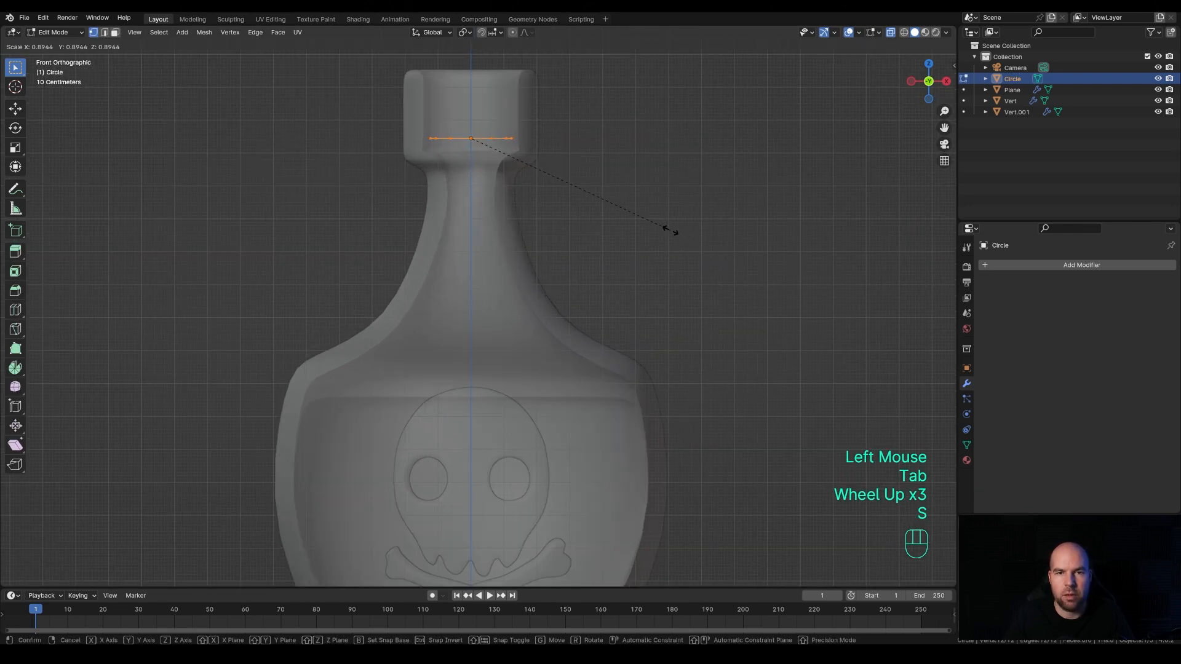
pyautogui.click(670, 231)
pyautogui.keyDown('shift'); pyautogui.moveTo(609, 203); pyautogui.dragTo(587, 306, button='middle'); pyautogui.keyUp('shift')
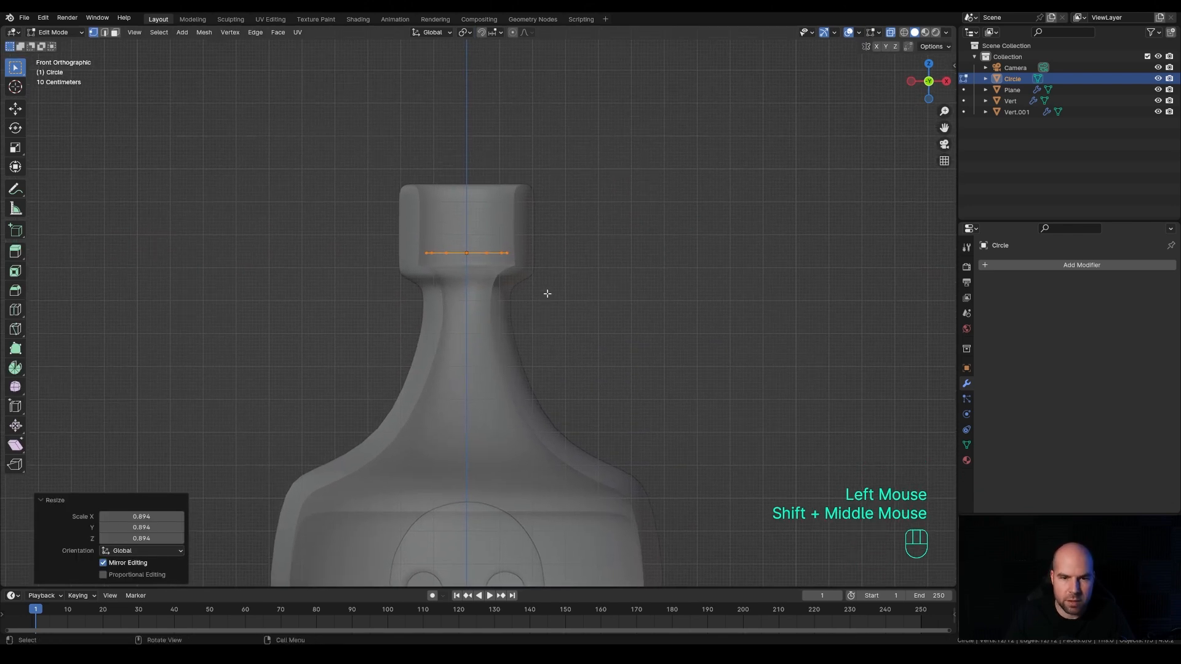
# - Fill the circle, extrude it about 0.357 m upward, and widen the top face by about 1.41 to form a tapered cork
pyautogui.press('f')
pyautogui.press('e')
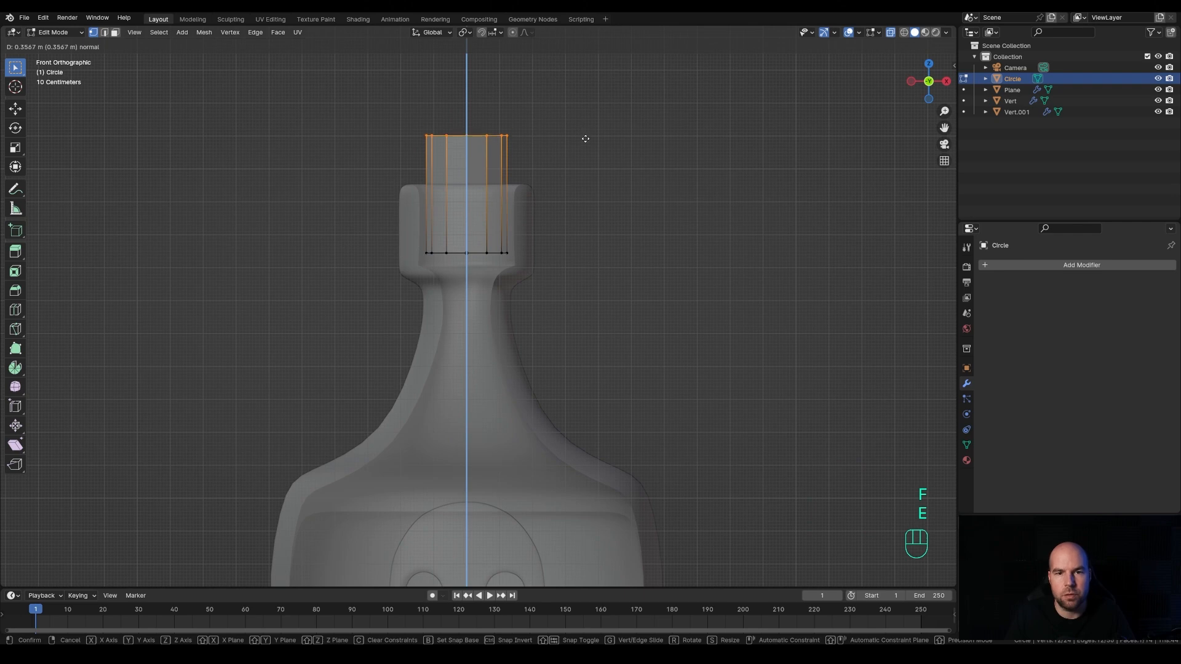
pyautogui.click(585, 139)
pyautogui.press('s')
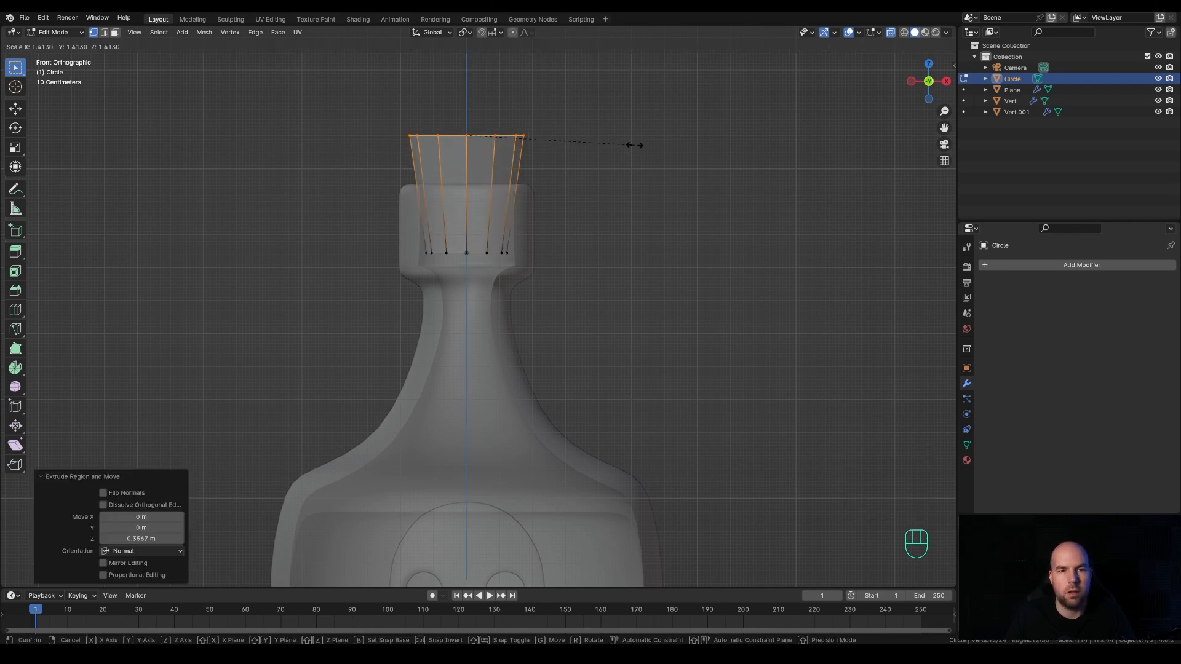
pyautogui.click(634, 145)
# - Select the cork's top and bottom faces and bevel their rims about 0.034 m with two segments
pyautogui.moveTo(634, 145); pyautogui.dragTo(541, 215, button='middle')
pyautogui.hotkey('ctrl', 'z')
pyautogui.click(115, 32)
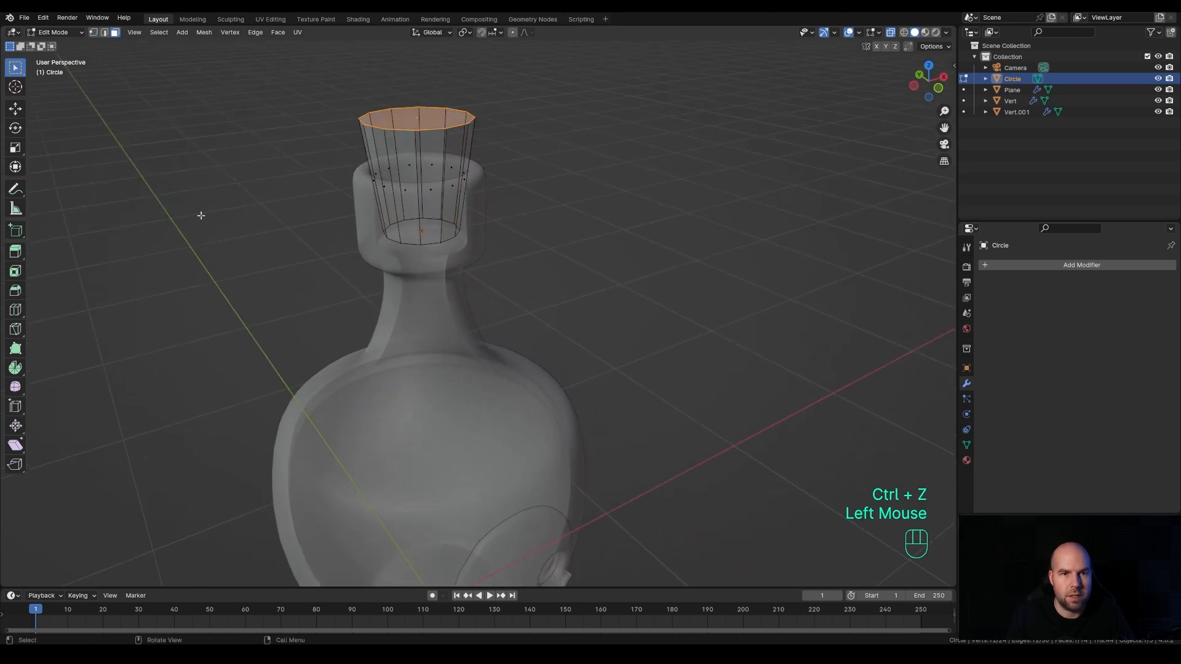
pyautogui.keyDown('shift'); pyautogui.click(418, 252); pyautogui.keyUp('shift')
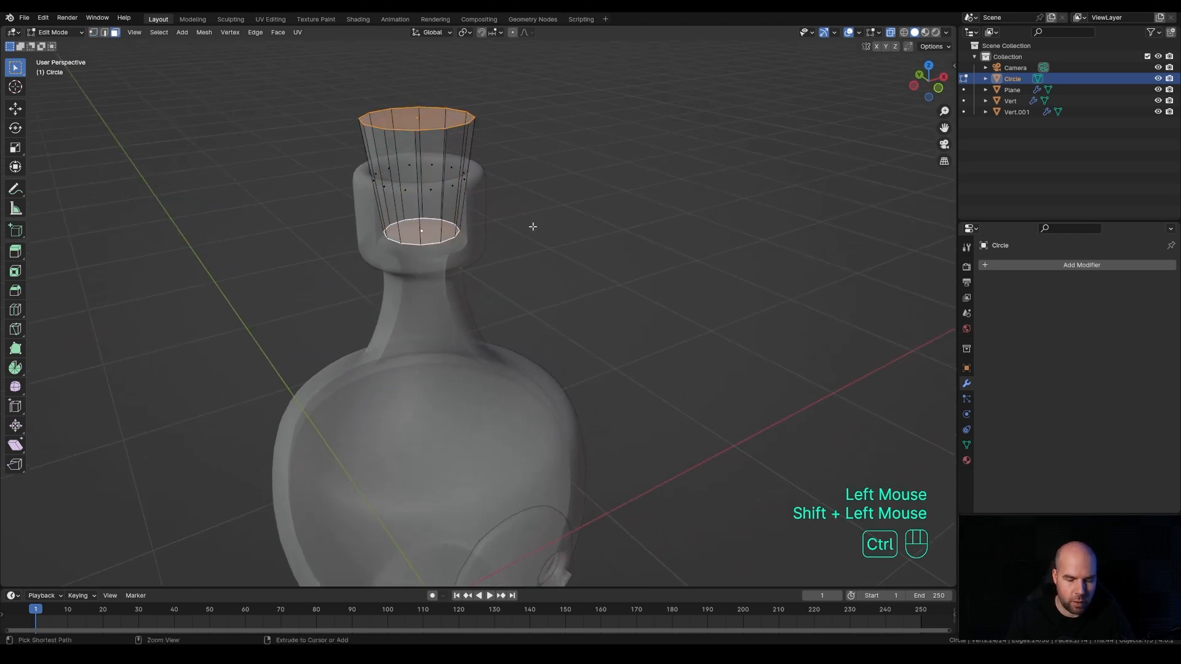
pyautogui.hotkey('ctrl', 'b')
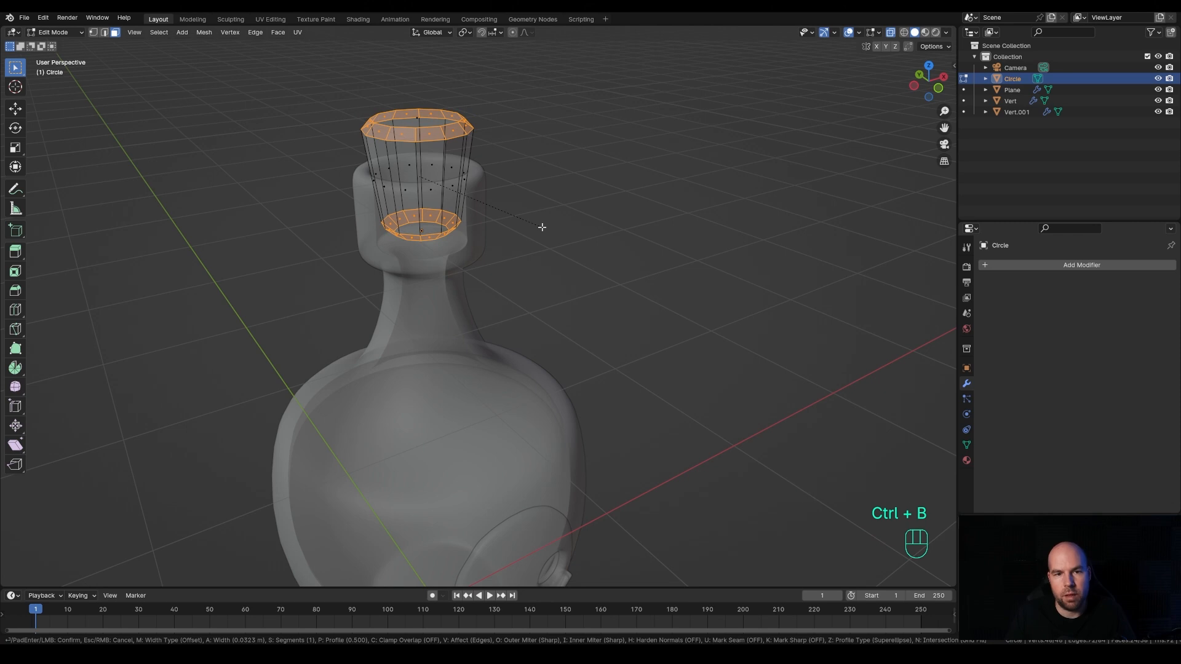
pyautogui.scroll(1, 541, 227)
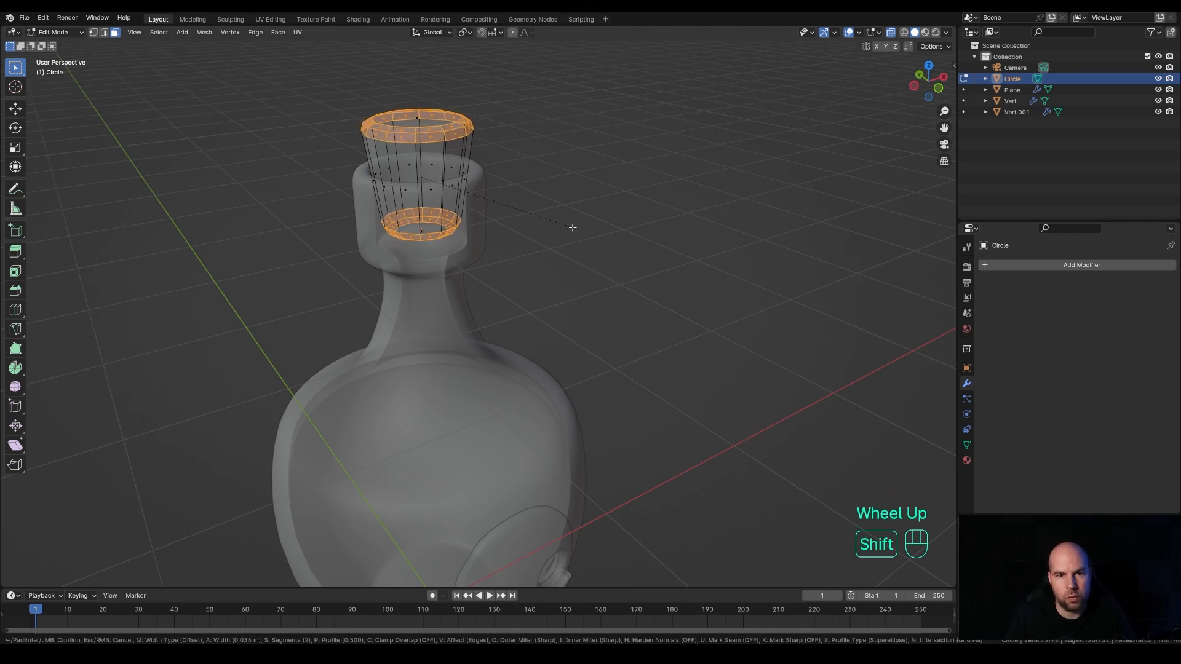
pyautogui.keyDown('shift'); pyautogui.click(572, 227); pyautogui.keyUp('shift')
# - Add a level 2 Subdivision modifier to the cork and shade it smooth
pyautogui.press('Tab')
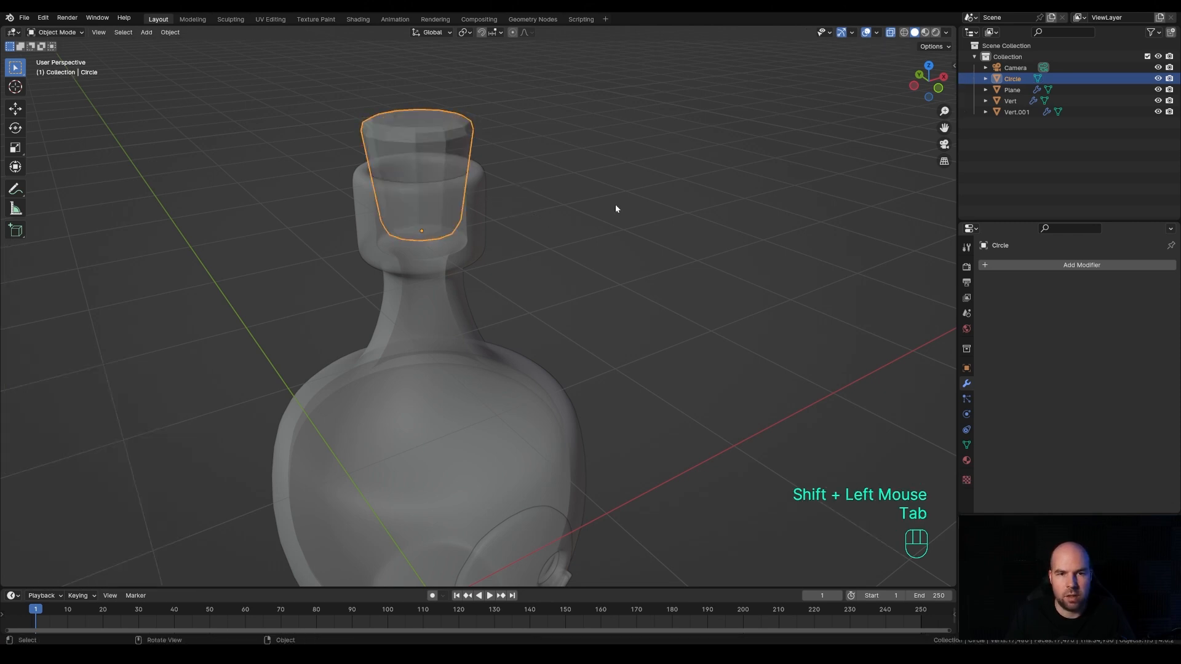
pyautogui.hotkey('ctrl', '2')
pyautogui.scroll(-1, 502, 234)
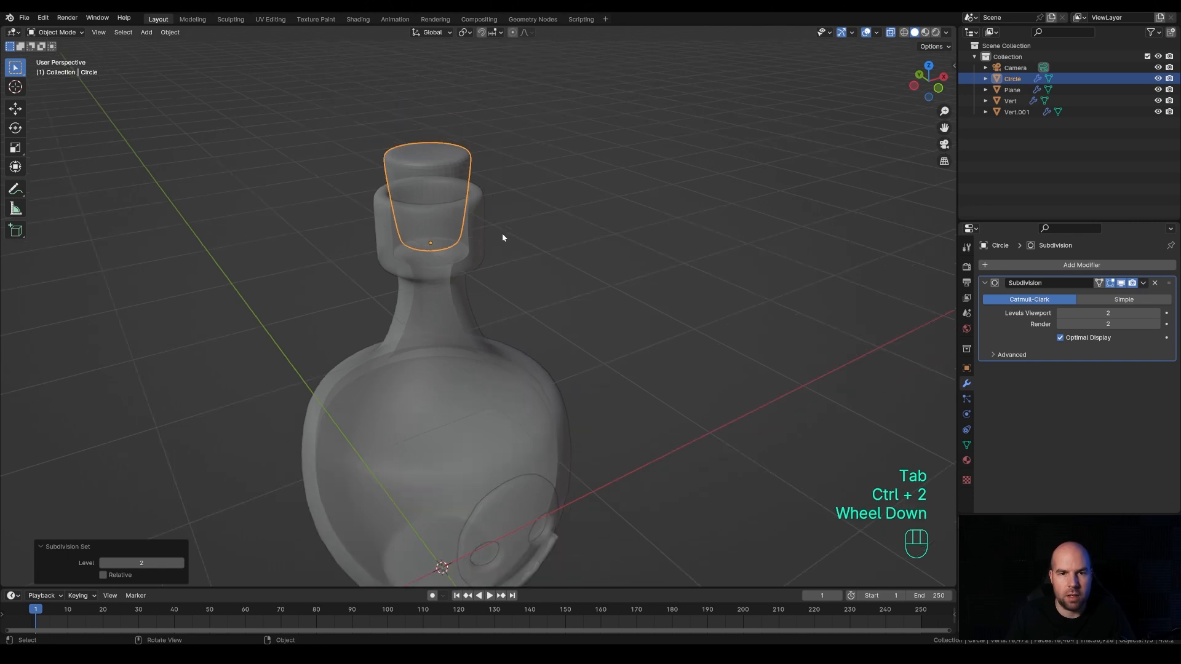
pyautogui.rightClick(454, 179)
pyautogui.rightClick(437, 173)
pyautogui.click(397, 172)
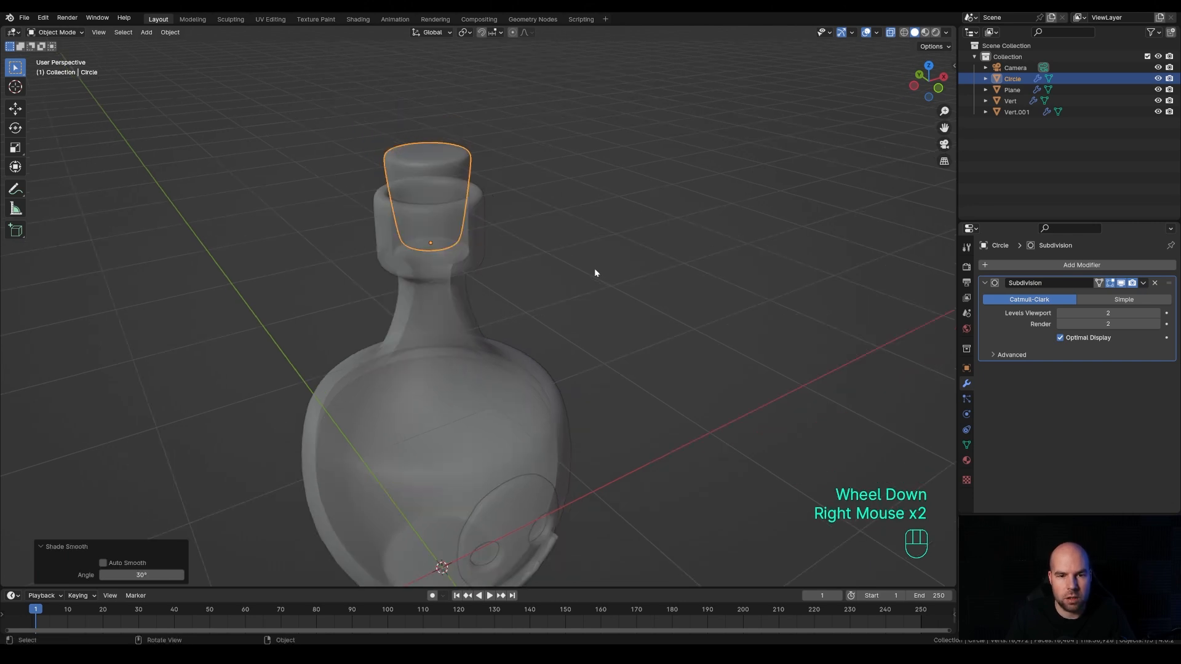
# - Turn off the X-ray view and enlarge the cork by a factor of about 1.096
pyautogui.moveTo(594, 268); pyautogui.dragTo(559, 244, button='middle')
pyautogui.press('s')
pyautogui.click(563, 246)
pyautogui.scroll(-2, 482, 239)
pyautogui.click(547, 255)
pyautogui.scroll(-3, 543, 259)
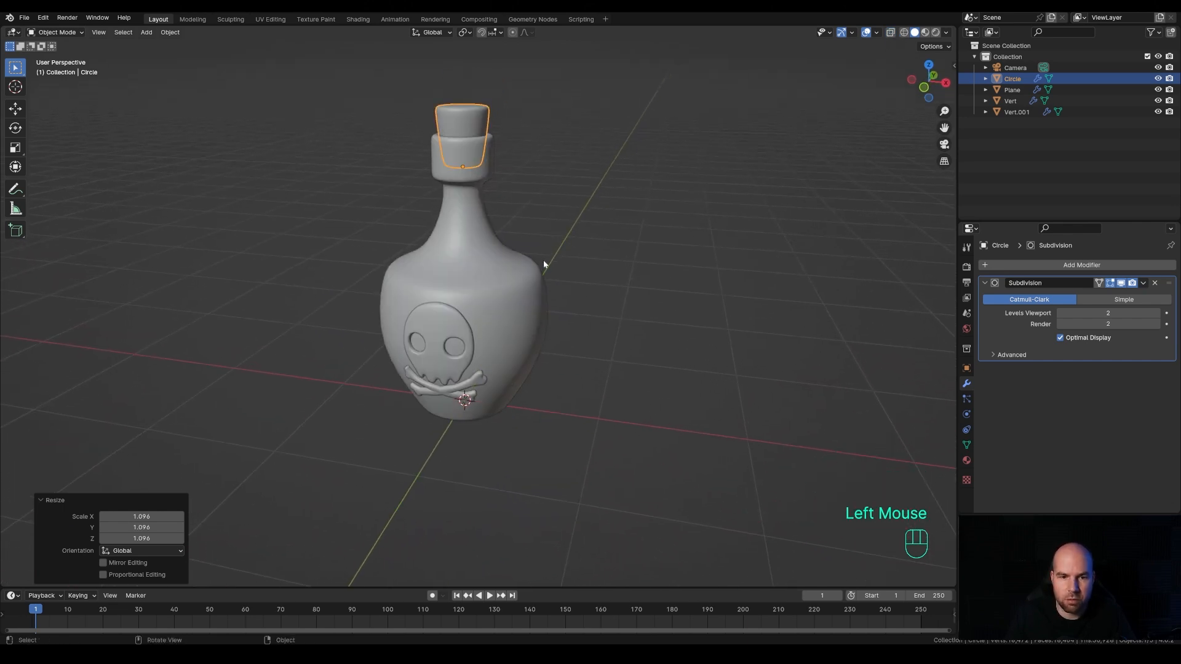
pyautogui.scroll(3, 519, 267)
pyautogui.keyDown('shift'); pyautogui.moveTo(519, 267); pyautogui.dragTo(559, 277, button='middle'); pyautogui.keyUp('shift')
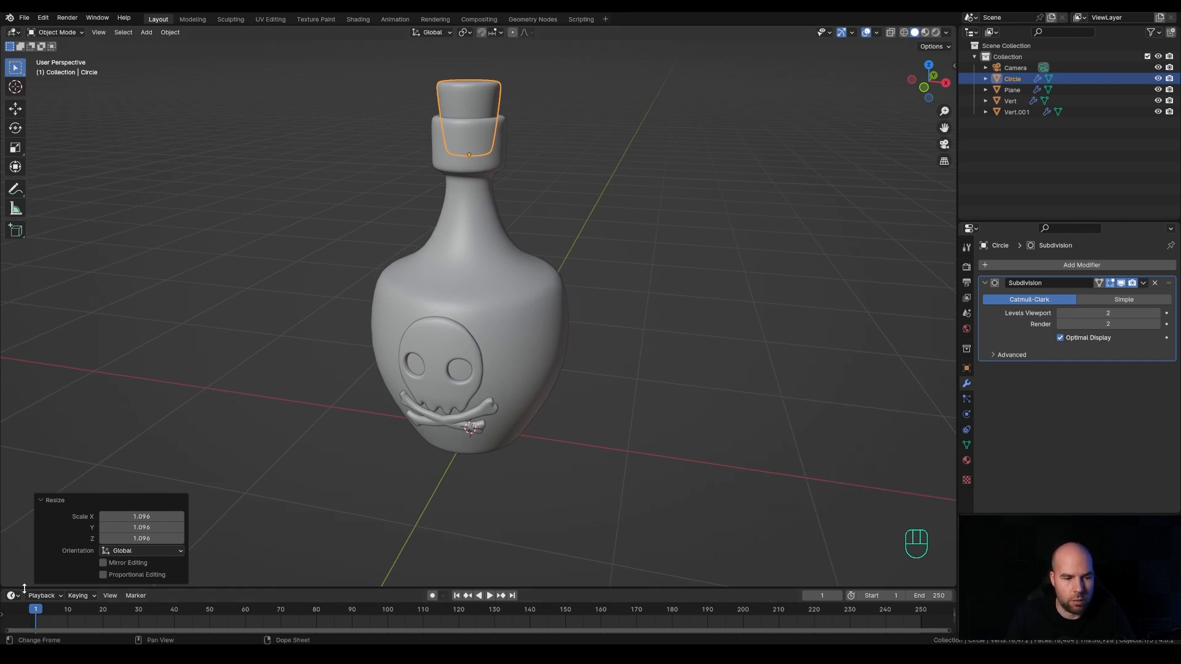
# - Enlarge the timeline area below the 3D view and change it to the Shader Editor
pyautogui.moveTo(24, 588); pyautogui.dragTo(65, 341)
pyautogui.click(11, 348)
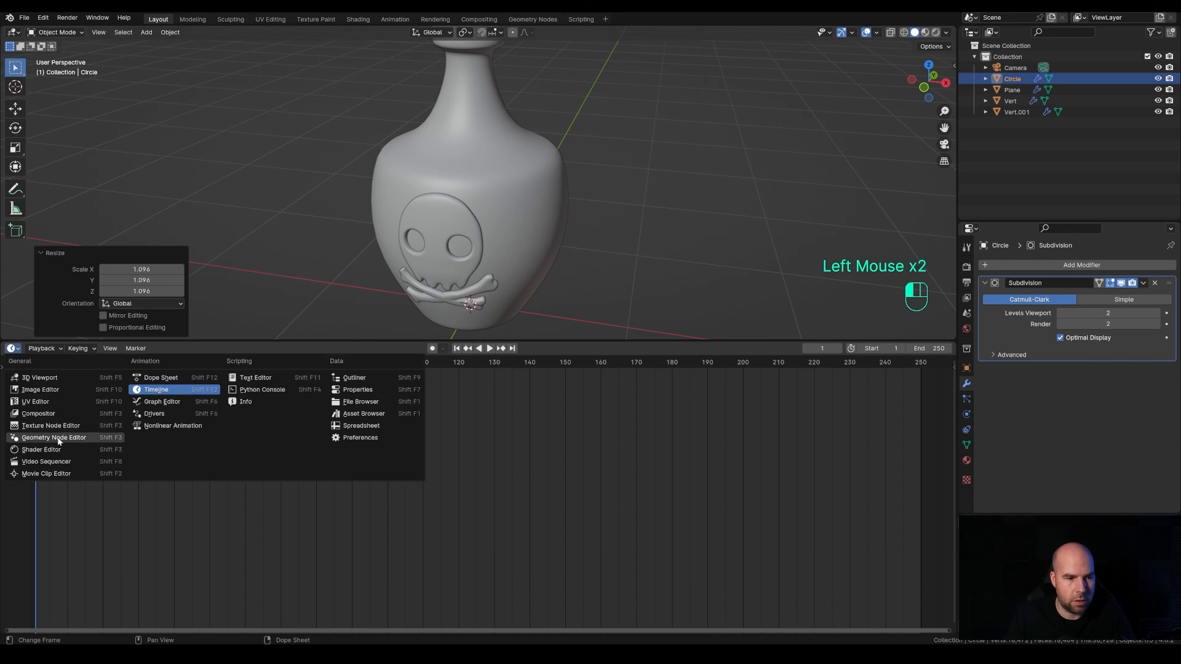
pyautogui.click(49, 452)
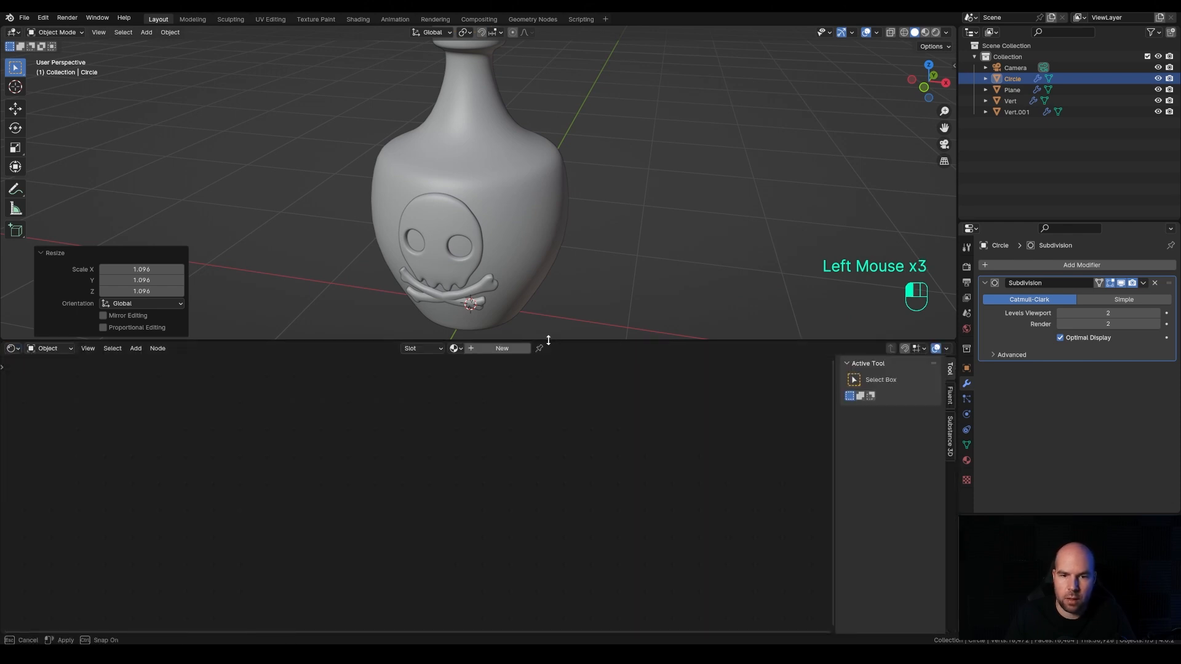
pyautogui.moveTo(548, 338); pyautogui.dragTo(546, 388)
# - Create a new material for the bottle and name it Glass
pyautogui.click(528, 258)
pyautogui.scroll(-2, 614, 261)
pyautogui.keyDown('shift'); pyautogui.moveTo(614, 263); pyautogui.dragTo(622, 303, button='middle'); pyautogui.keyUp('shift')
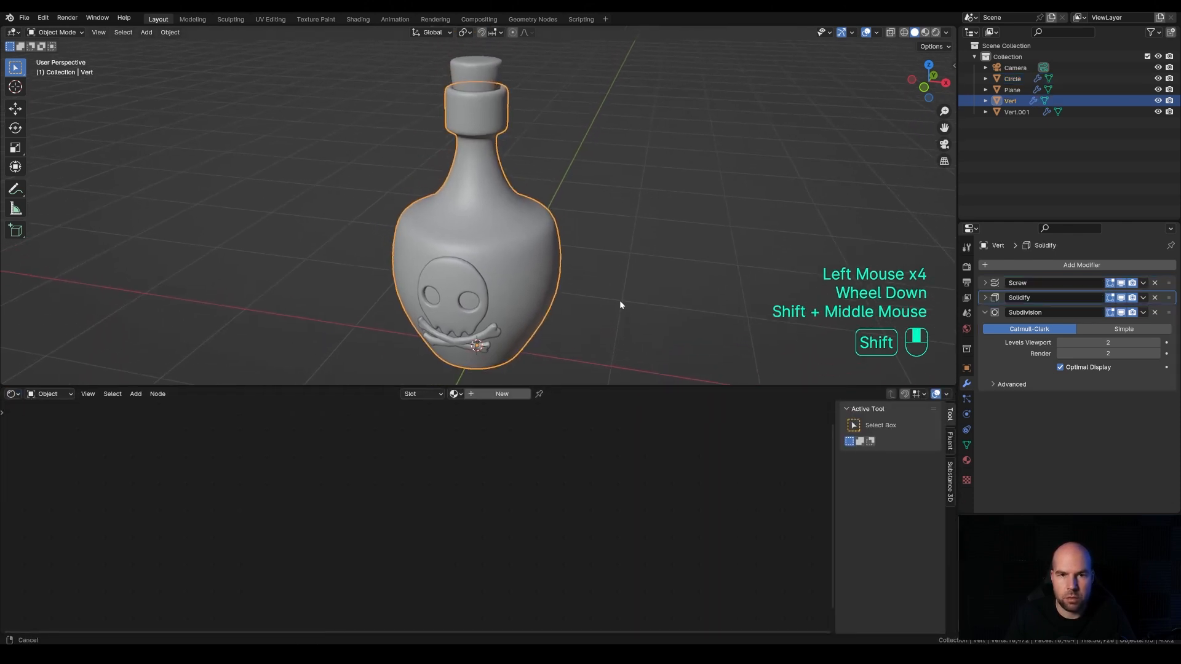
pyautogui.keyDown('shift'); pyautogui.scroll(-1, 546, 343); pyautogui.keyUp('shift')
pyautogui.scroll(-1, 547, 342)
pyautogui.click(494, 393)
pyautogui.click(458, 395)
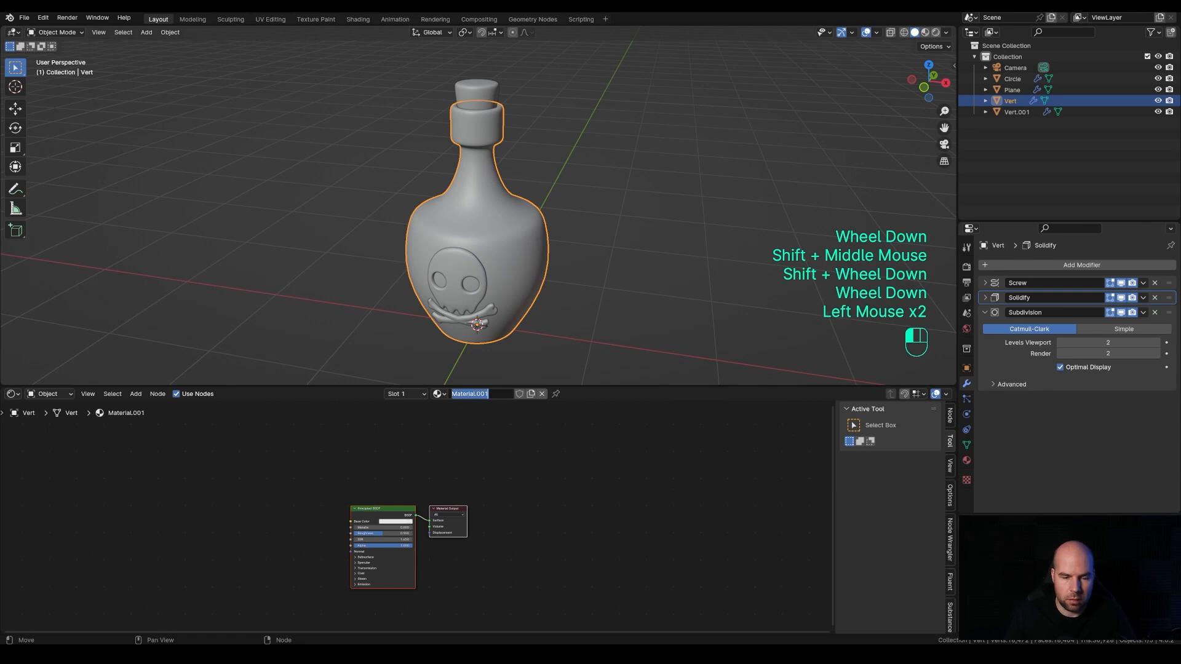
pyautogui.write('Glass')
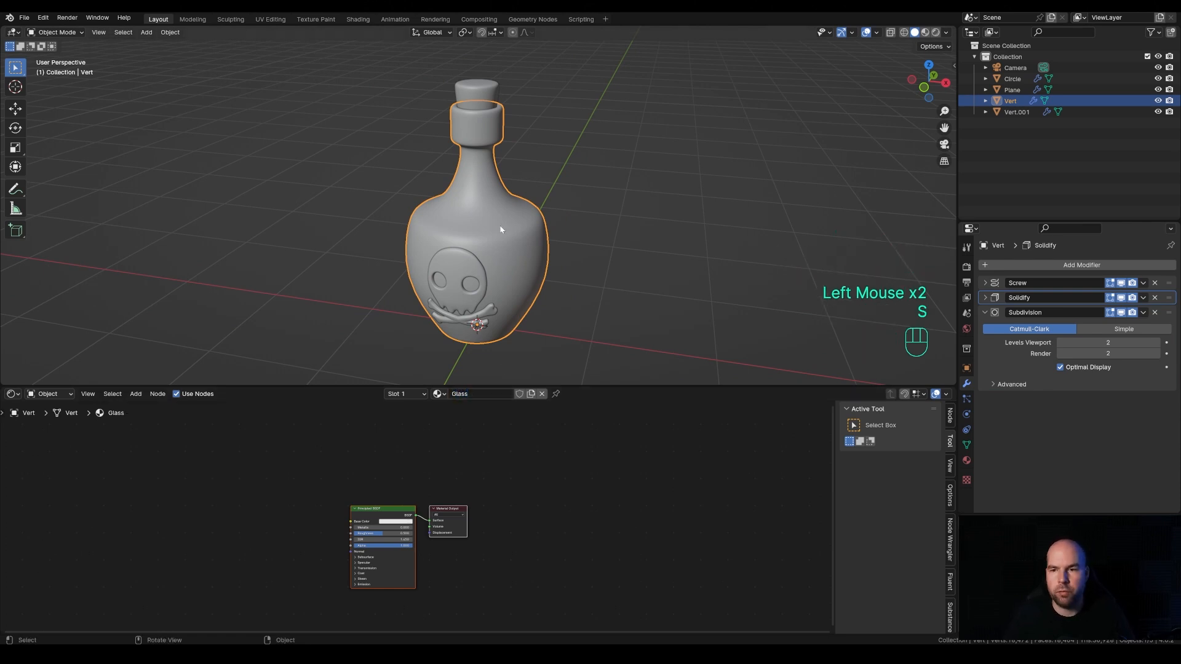
# - Switch the render engine to Cycles with GPU Compute as the device, and enable viewport denoising
pyautogui.keyDown('shift'); pyautogui.moveTo(706, 212); pyautogui.dragTo(662, 204, button='middle'); pyautogui.keyUp('shift')
pyautogui.scroll(-2, 660, 206)
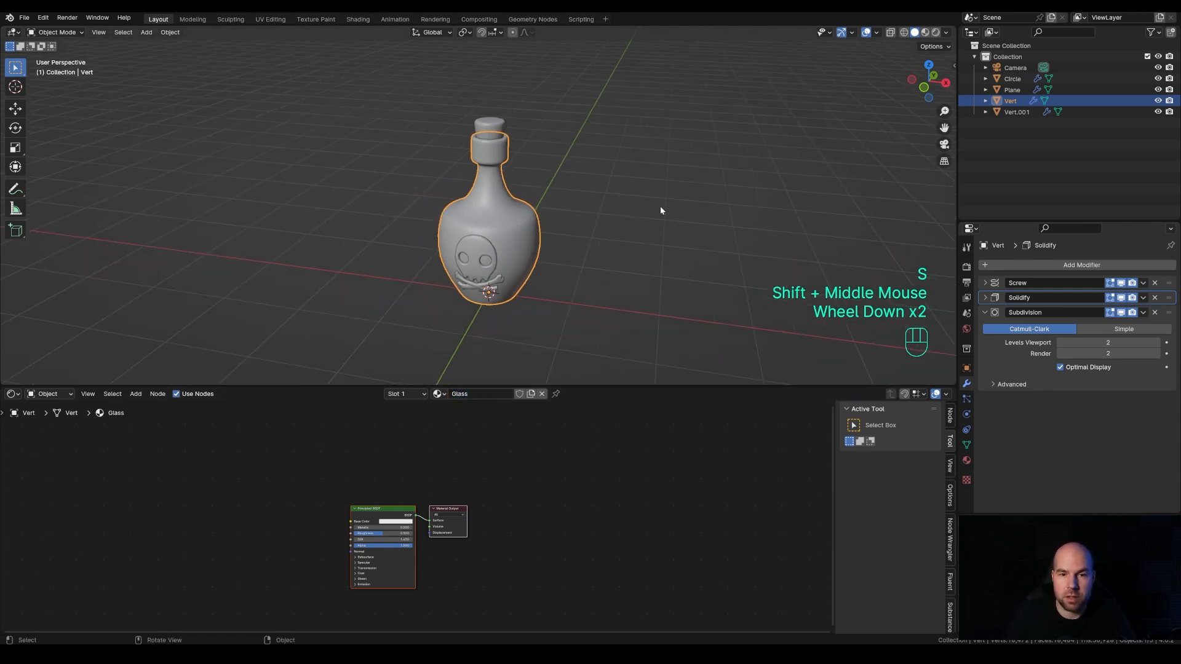
pyautogui.click(966, 267)
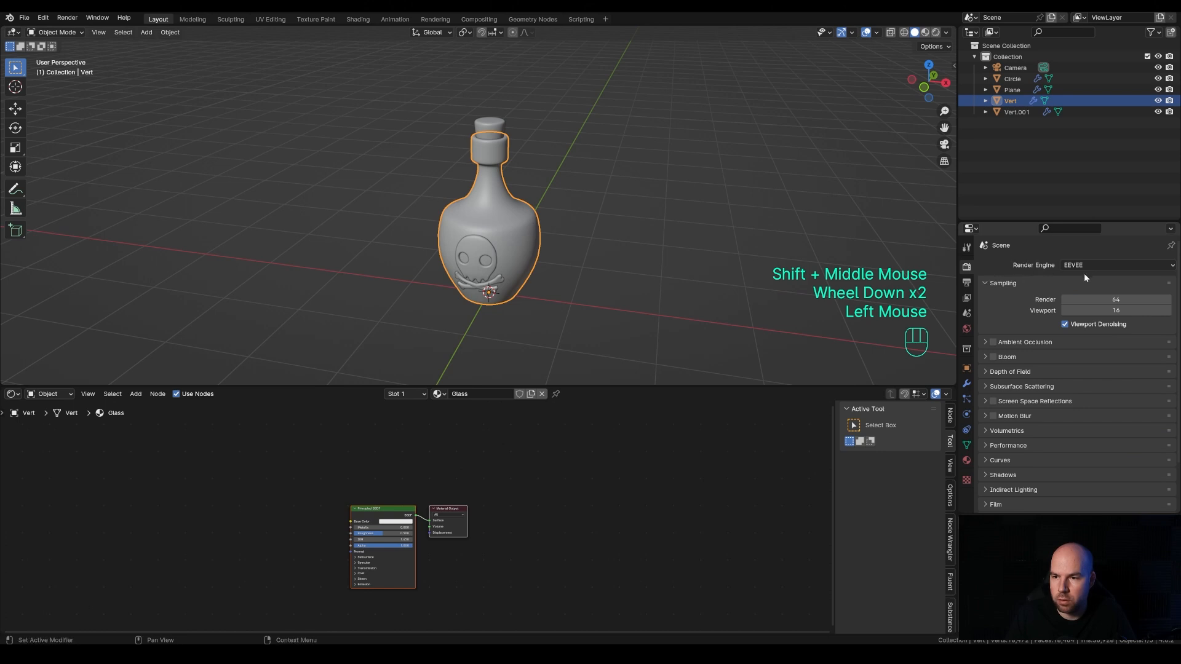
pyautogui.click(1082, 264)
pyautogui.click(1081, 302)
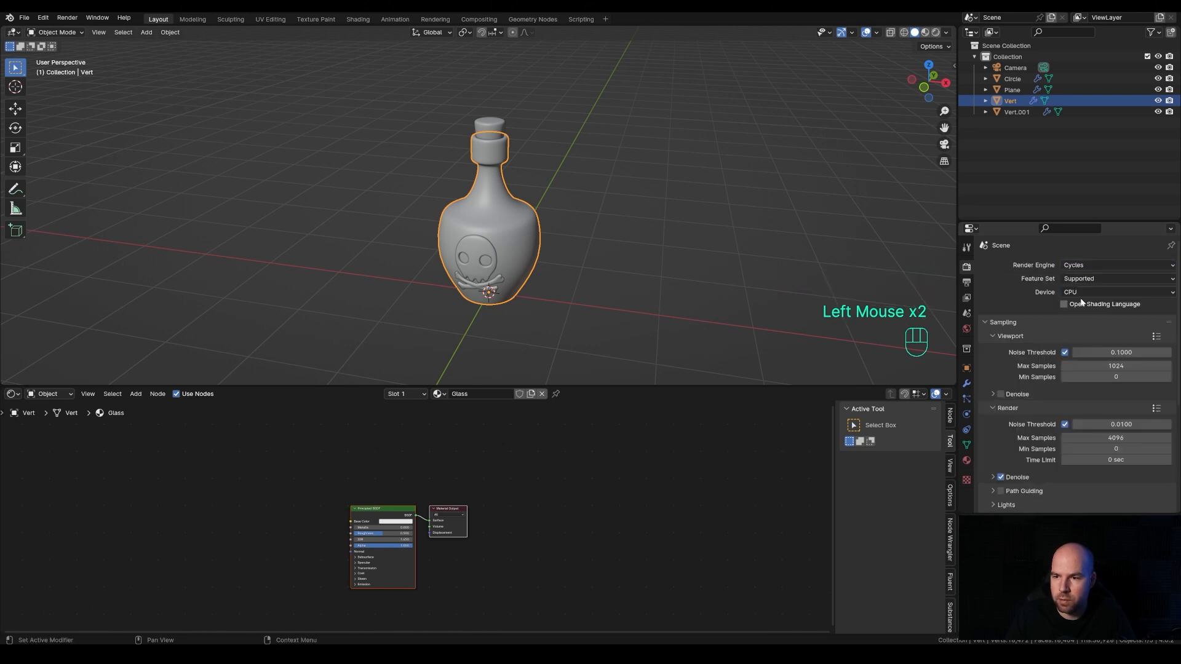
pyautogui.click(1086, 292)
pyautogui.click(1073, 308)
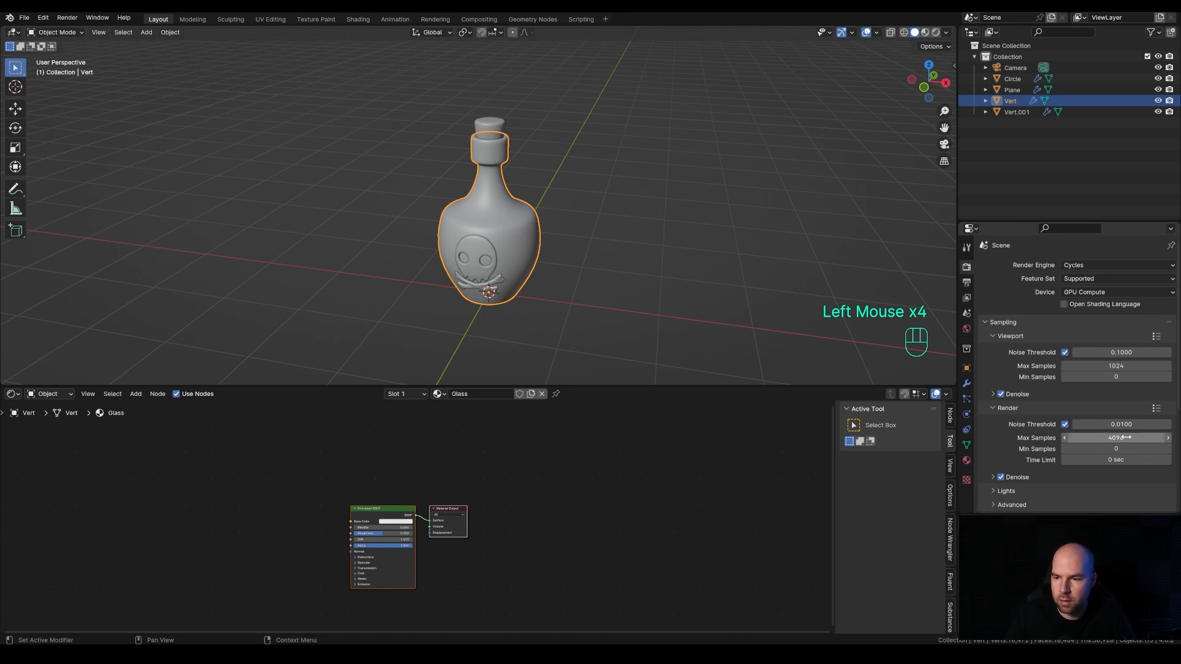
# - Set the maximum samples to 512 for both the final render and the viewport
pyautogui.click(1100, 438)
pyautogui.write('512')
pyautogui.press('Return')
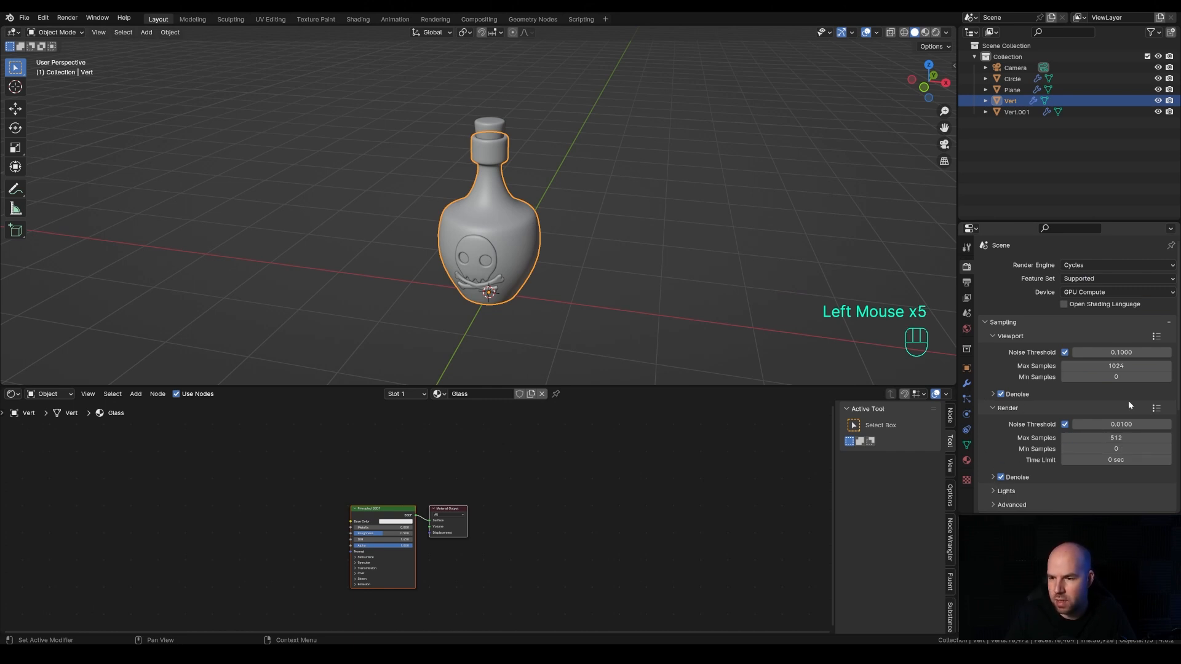
pyautogui.moveTo(1125, 366); pyautogui.dragTo(1122, 366)
pyautogui.press('KP_5')
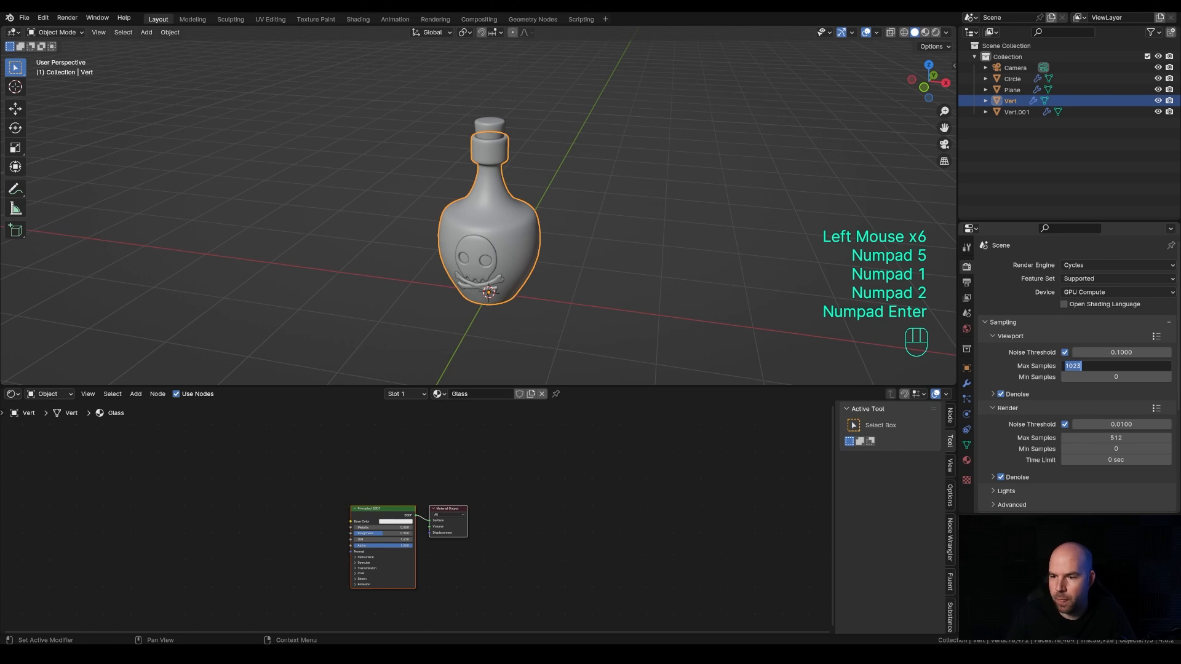
pyautogui.write('512')
pyautogui.press('KP_Enter')
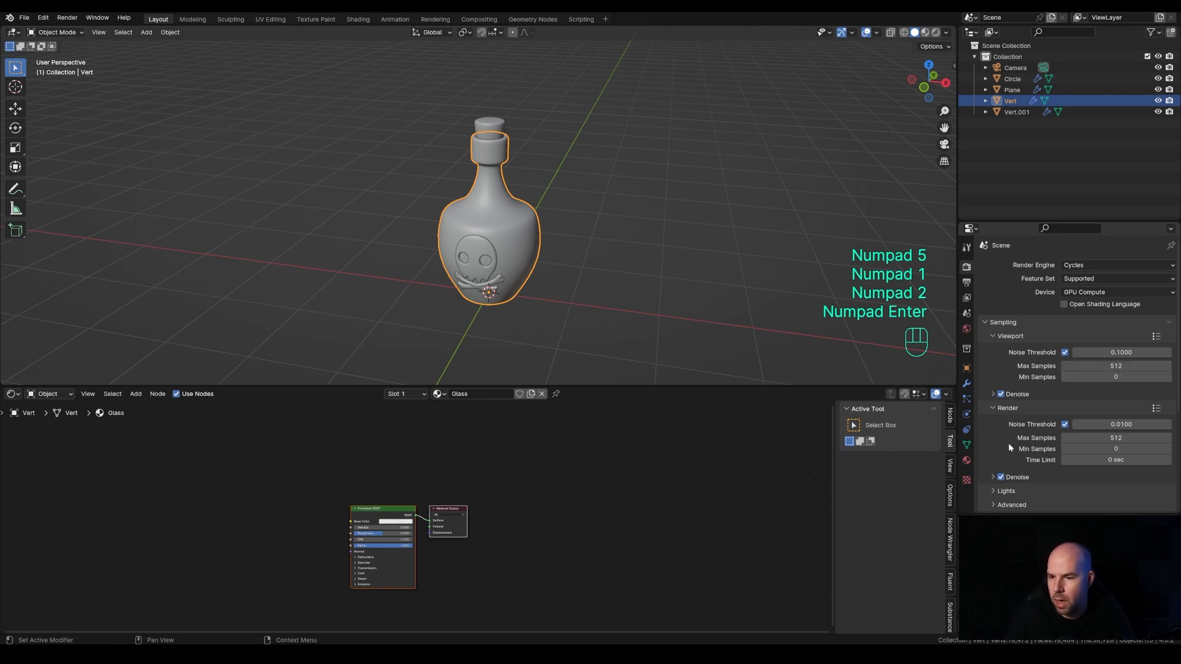
# - Set the final render's denoiser to OptiX
pyautogui.click(992, 477)
pyautogui.scroll(-1, 1057, 474)
pyautogui.click(1098, 450)
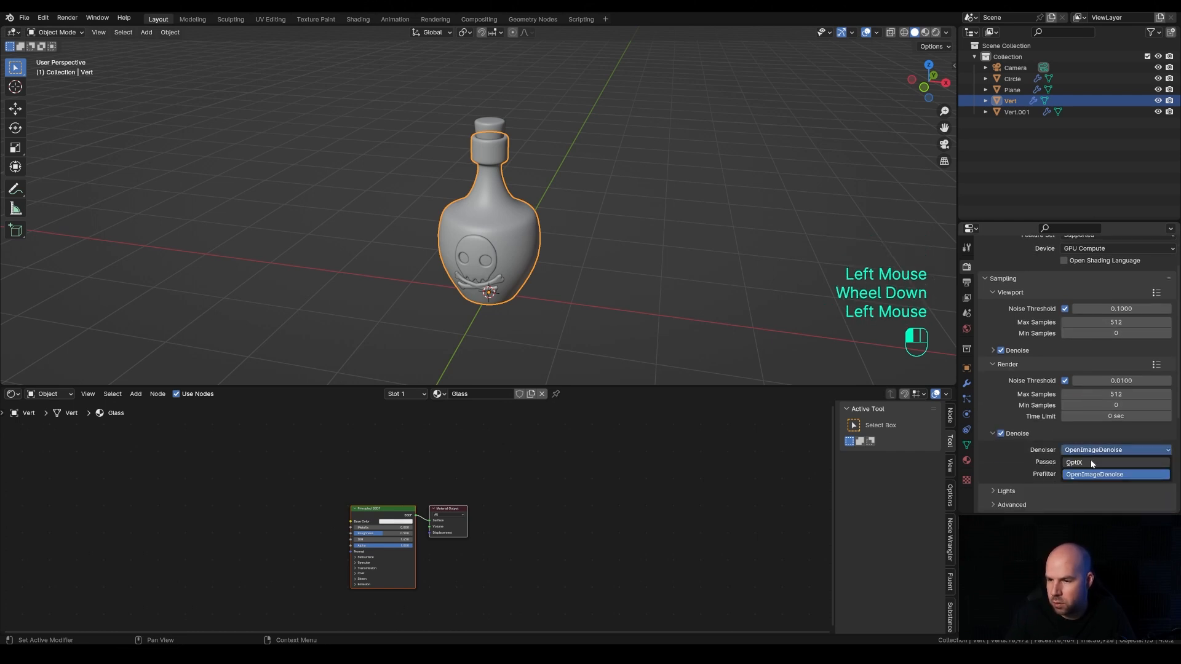
pyautogui.click(1090, 459)
pyautogui.click(994, 434)
pyautogui.scroll(-3, 1030, 381)
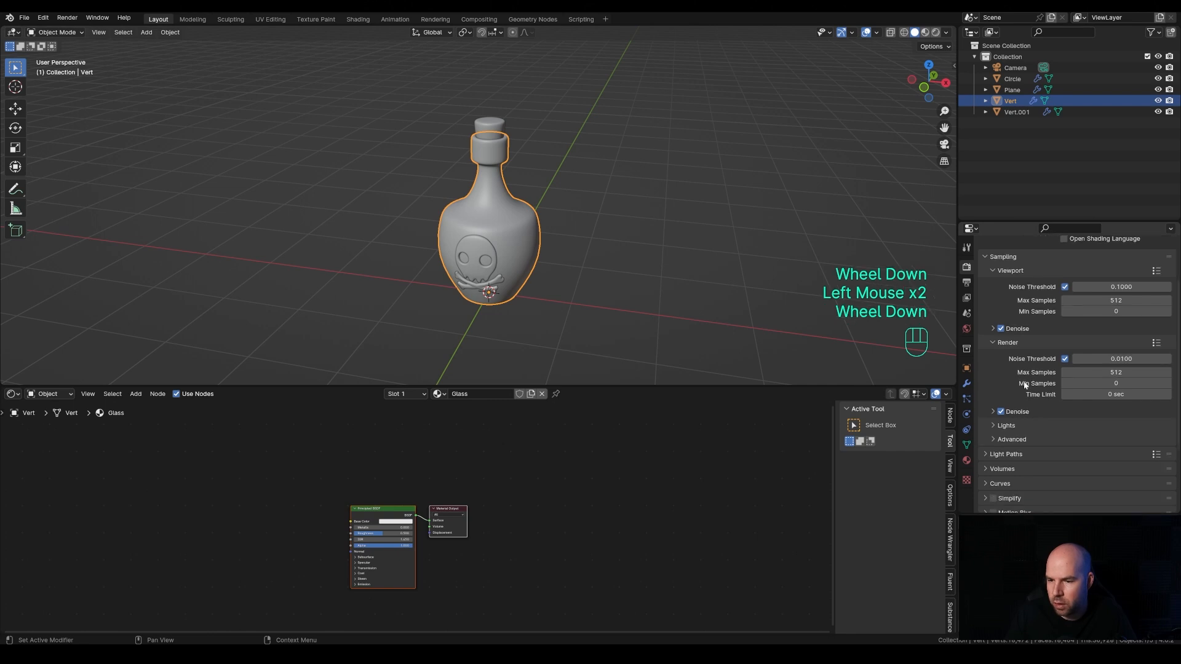
# - Switch the viewport to rendered shading and view the scene through the camera
pyautogui.scroll(2, 1026, 385)
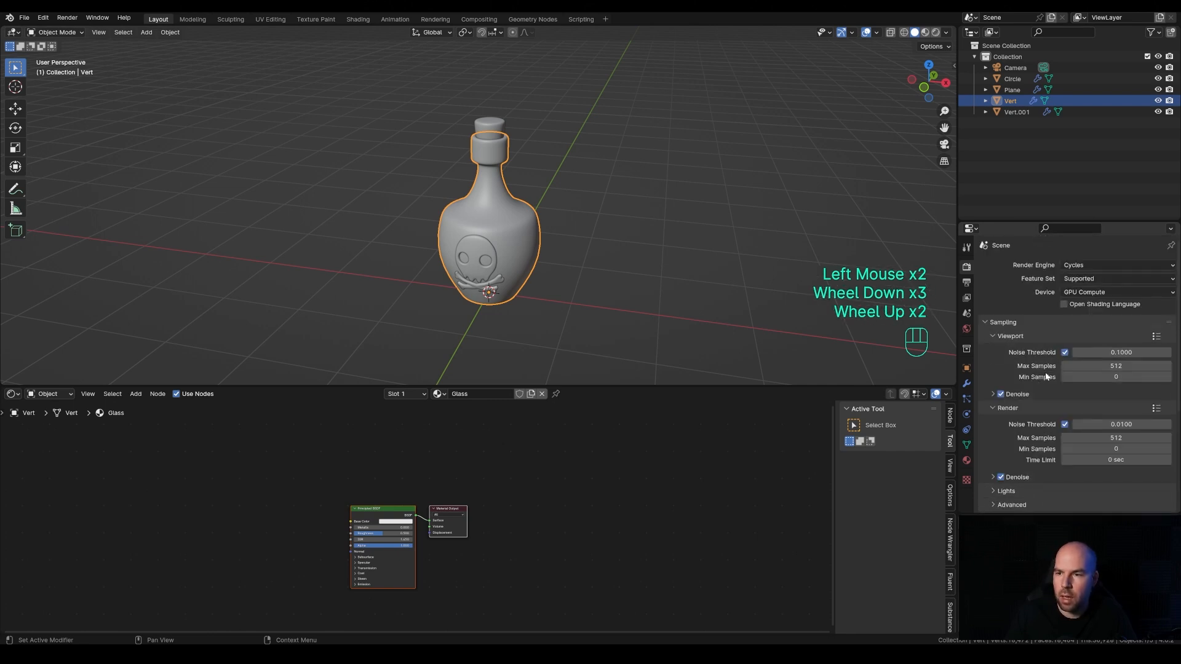
pyautogui.press('z')
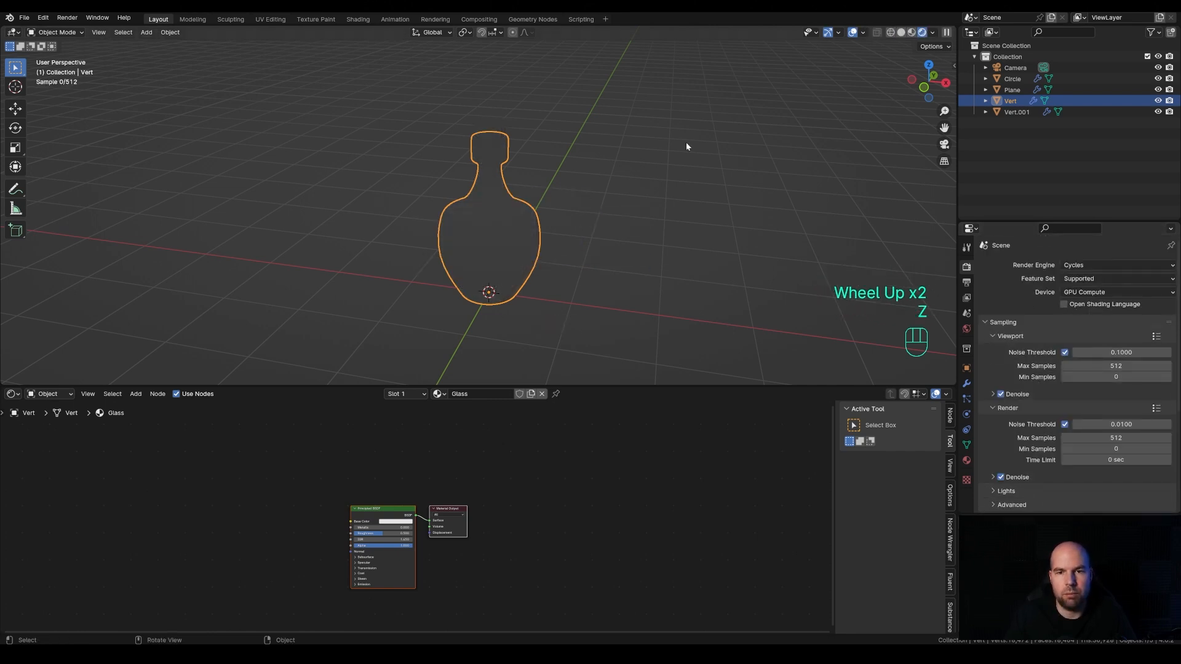
pyautogui.scroll(-3, 626, 170)
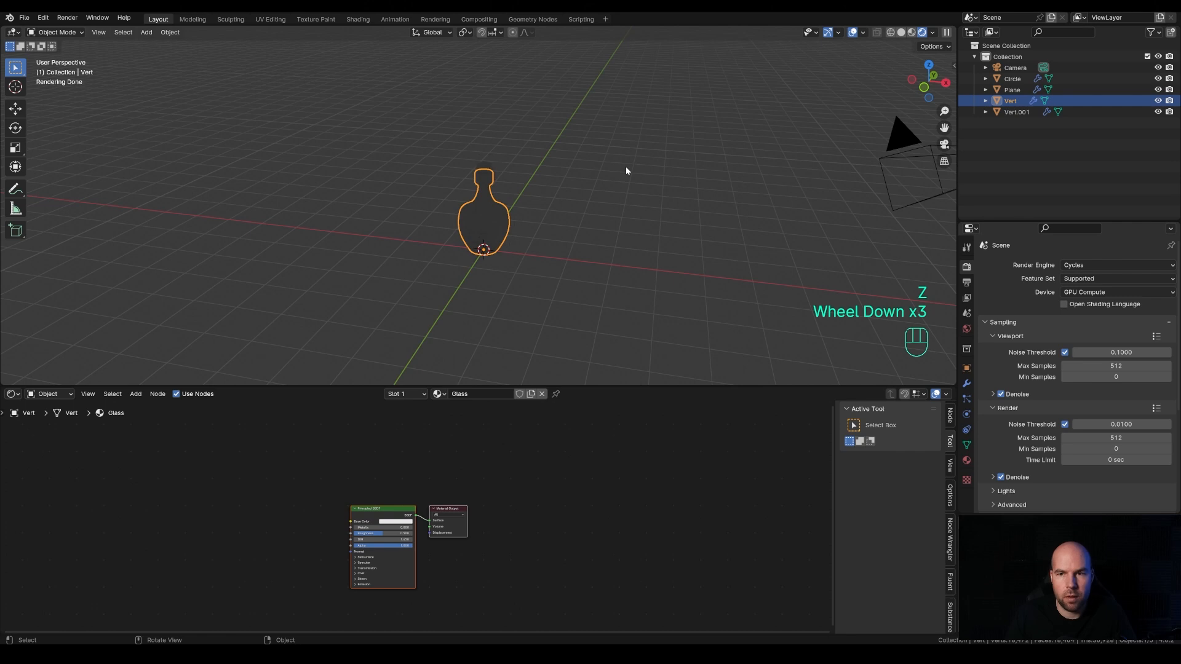
pyautogui.press('KP_0')
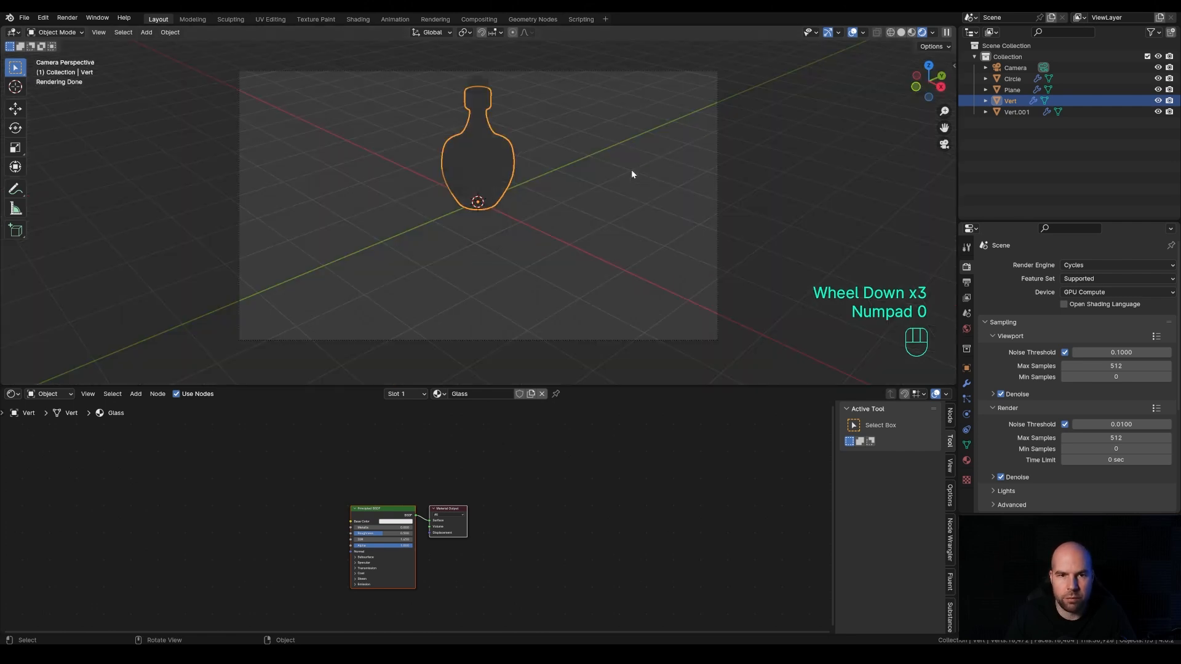
# - Raise the camera about 1.03 m along the global Z axis
pyautogui.click(537, 72)
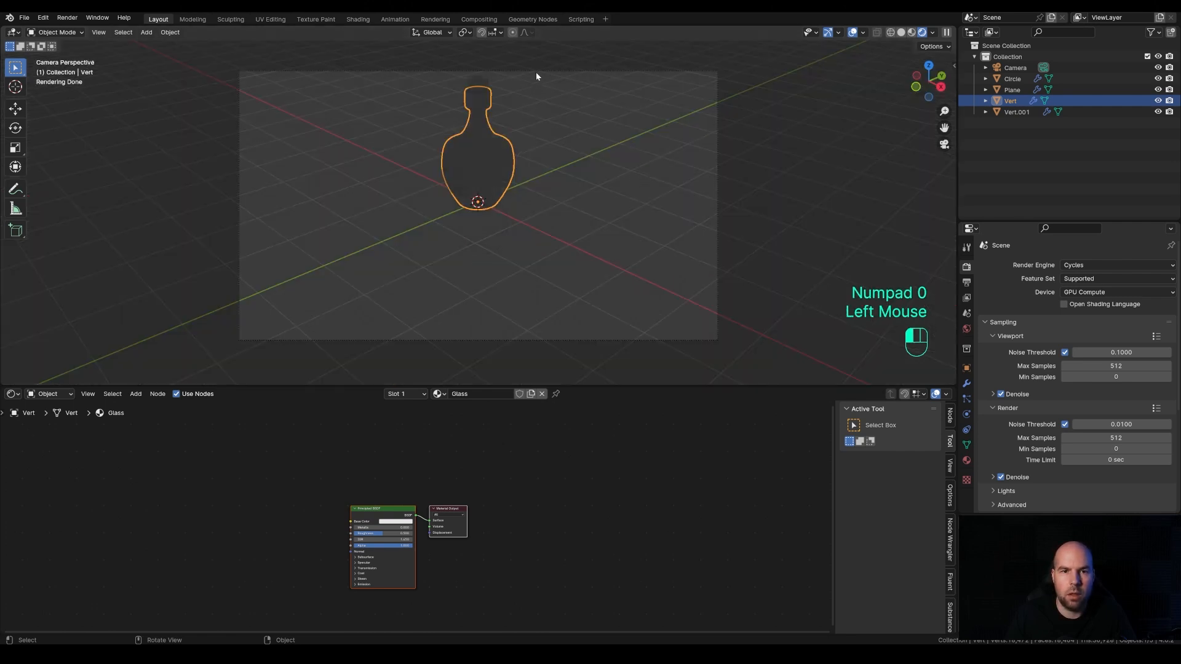
pyautogui.press('g')
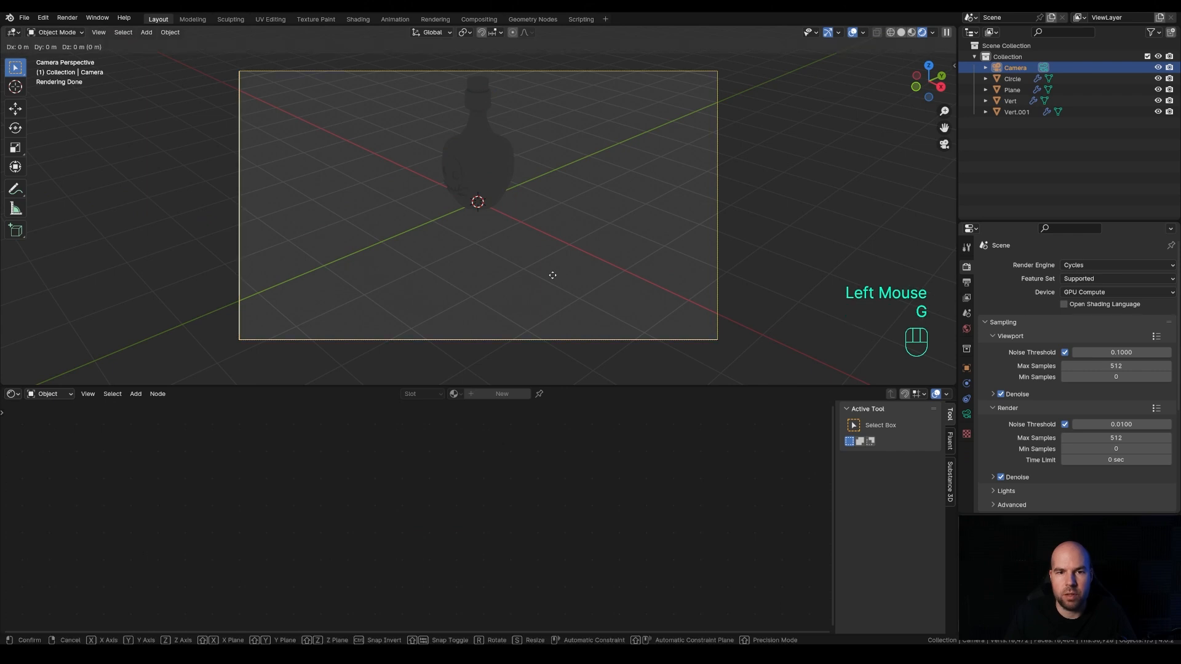
pyautogui.press('z')
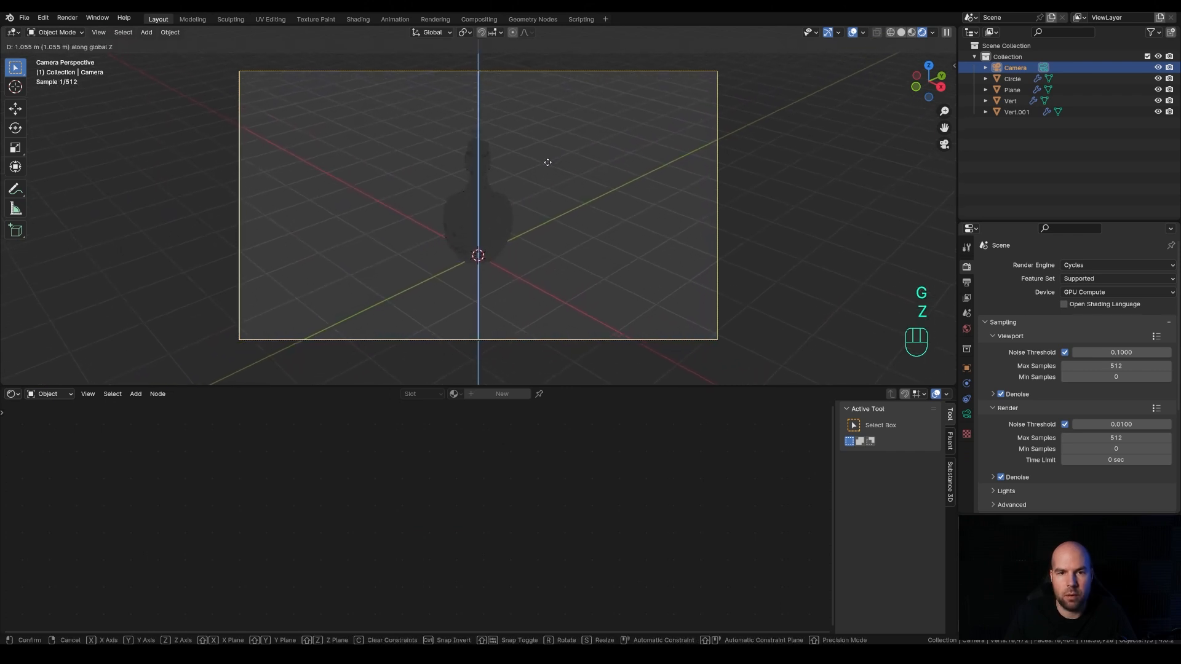
pyautogui.click(545, 264)
# - Move the camera closer to the bottle along its local Z axis, finishing with a pull-back of about 1.17 m
pyautogui.press('g')
pyautogui.press('z')
pyautogui.press('z')
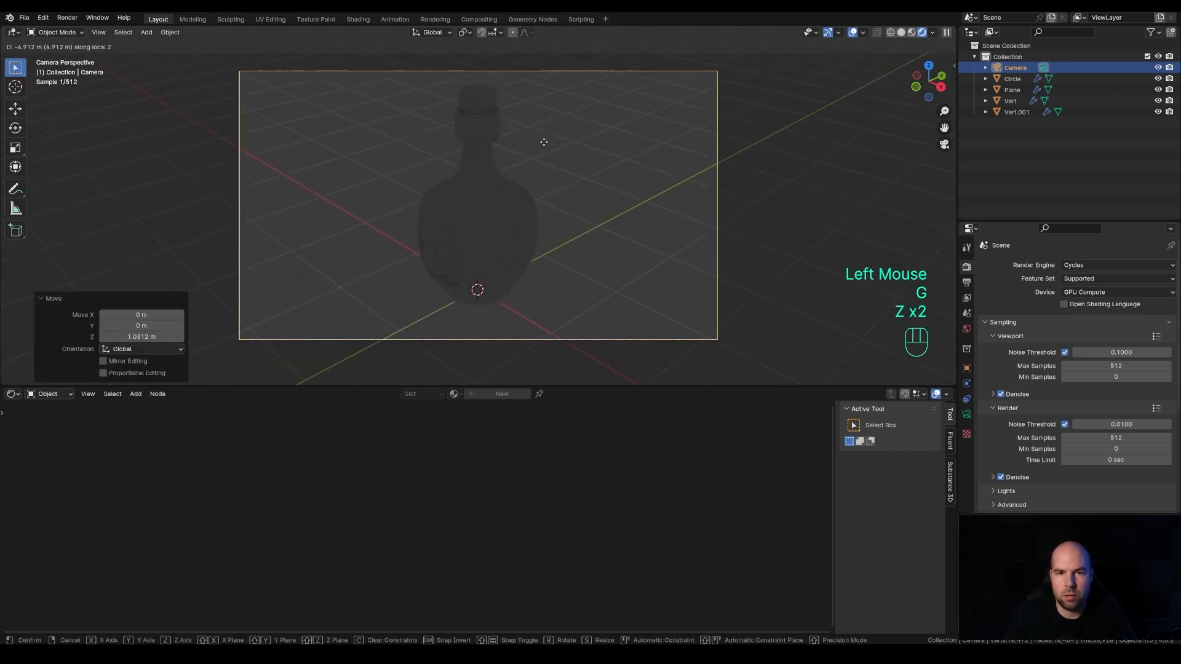
pyautogui.click(544, 141)
pyautogui.press('g')
pyautogui.press('z')
pyautogui.click(544, 136)
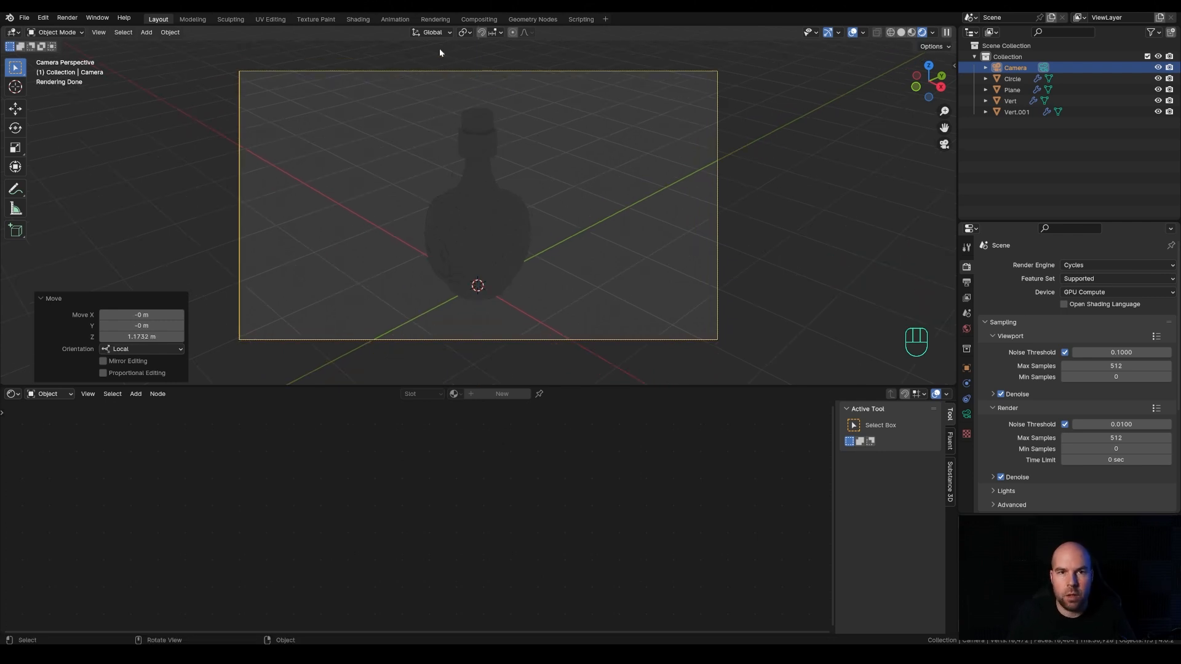
# - Set the pivot point to the 3D cursor and rotate the camera about -24.1° around the global Z axis
pyautogui.click(466, 33)
pyautogui.click(490, 72)
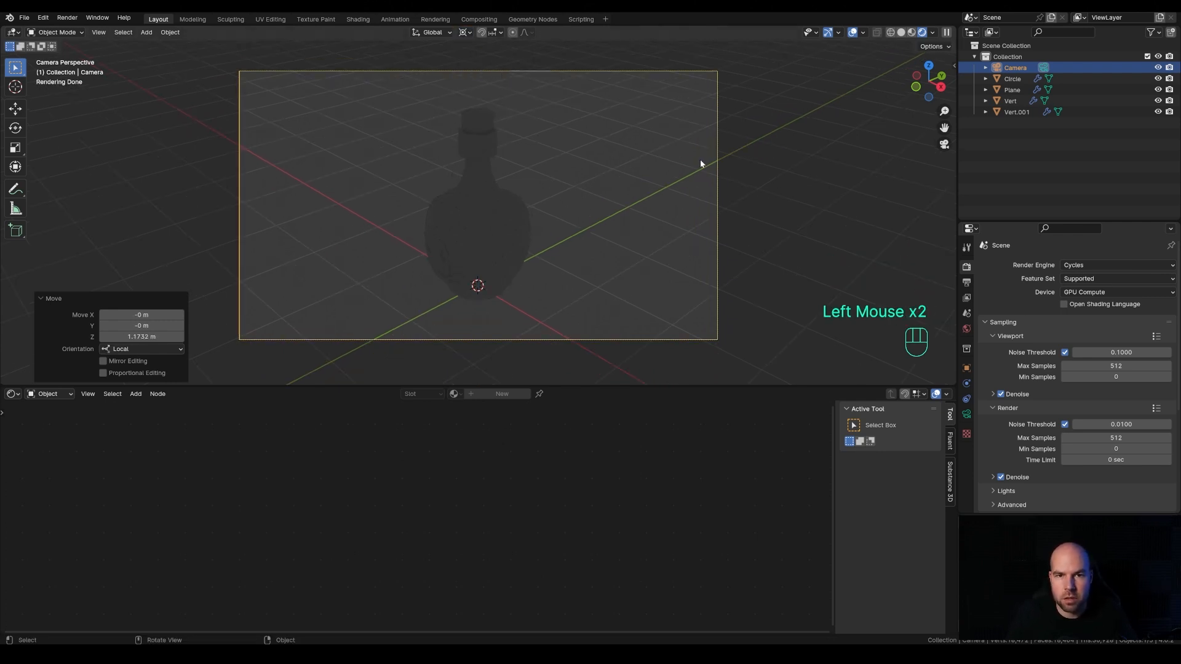
pyautogui.press('r')
pyautogui.press('z')
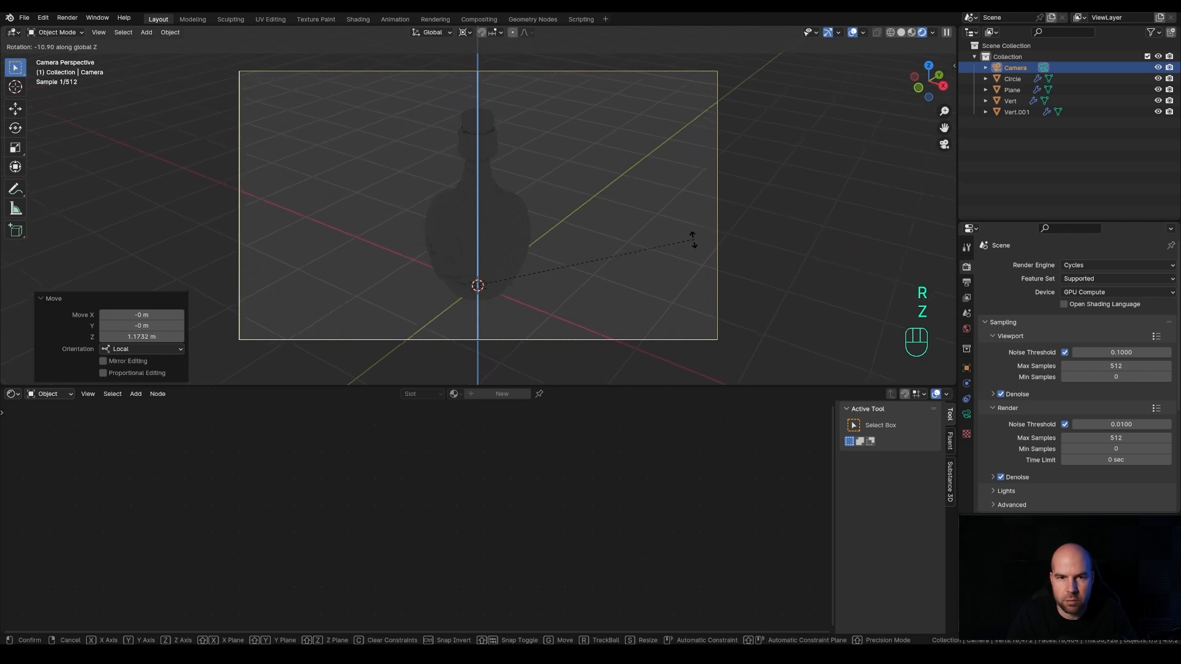
pyautogui.click(664, 283)
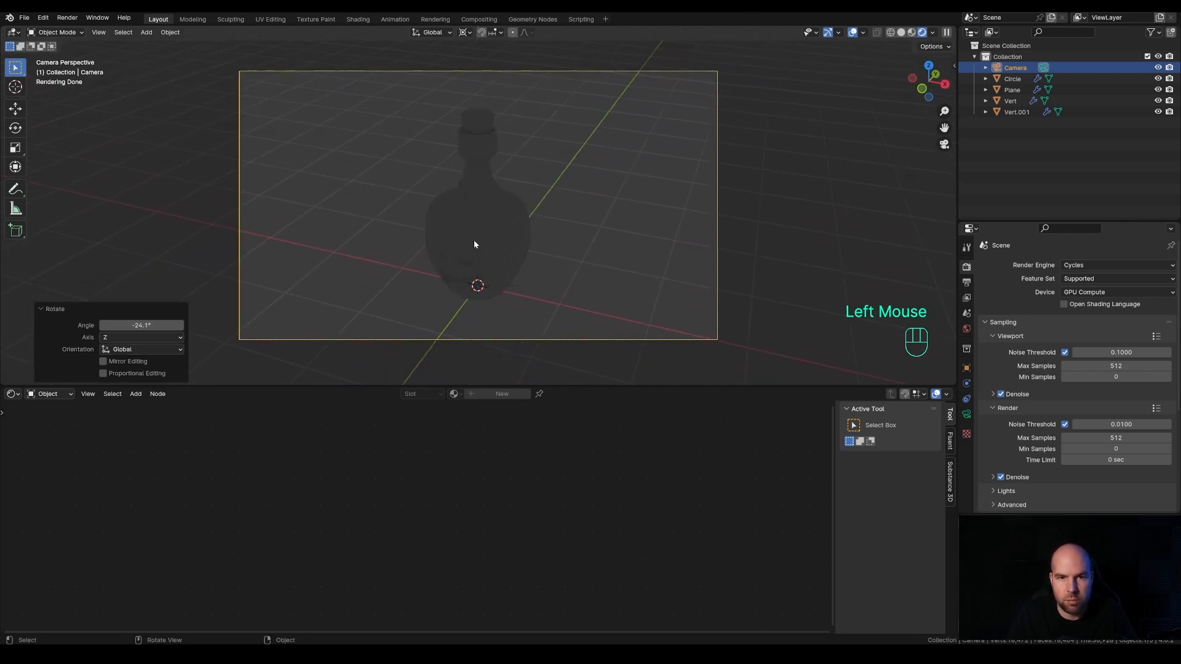
# - Add an area light at the origin and raise it about 3.53 m above the bottle
pyautogui.scroll(-3, 538, 235)
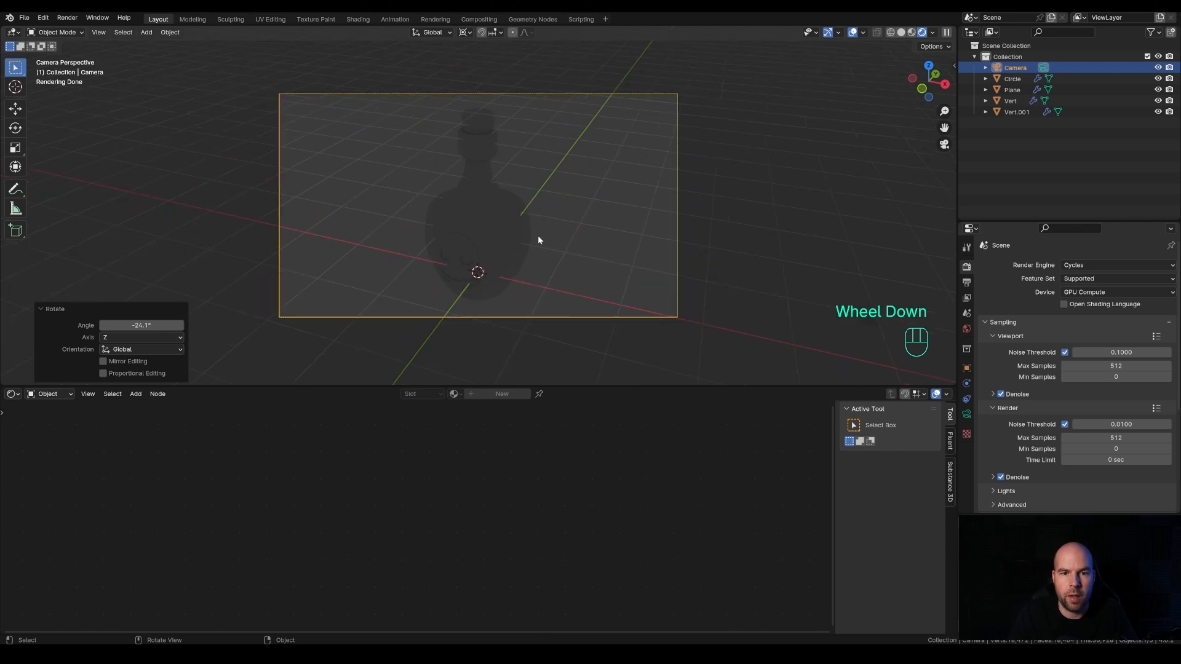
pyautogui.keyDown('shift'); pyautogui.moveTo(542, 224); pyautogui.dragTo(591, 225, button='middle'); pyautogui.keyUp('shift')
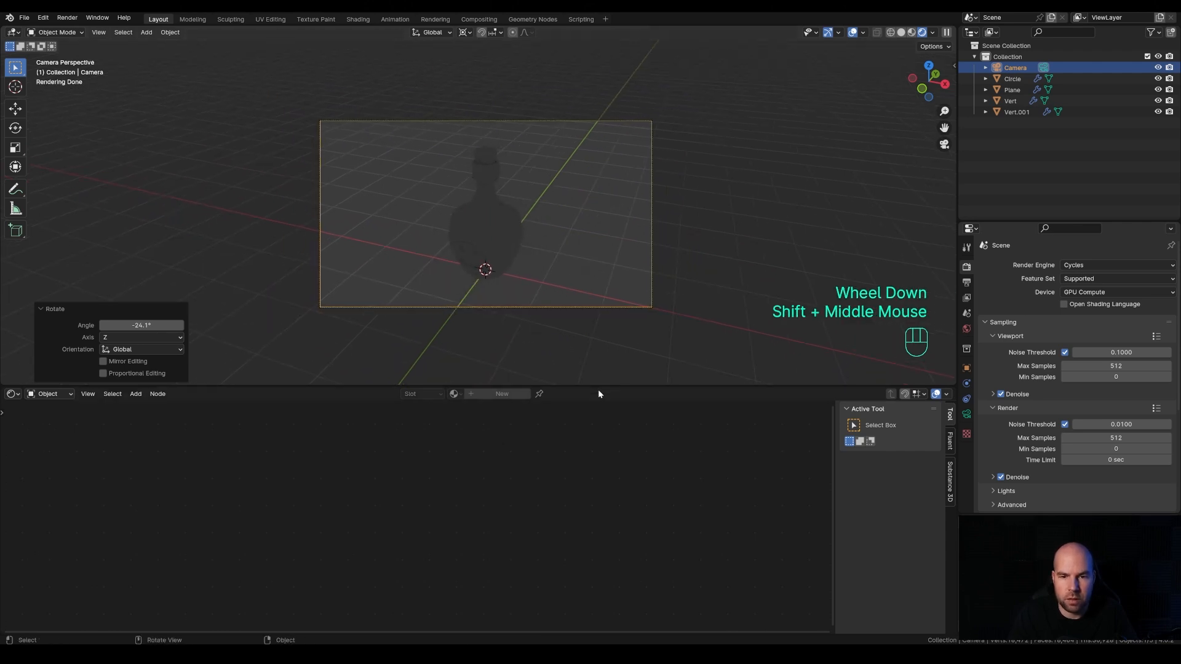
pyautogui.moveTo(597, 389); pyautogui.dragTo(592, 413)
pyautogui.hotkey('shift', 'a')
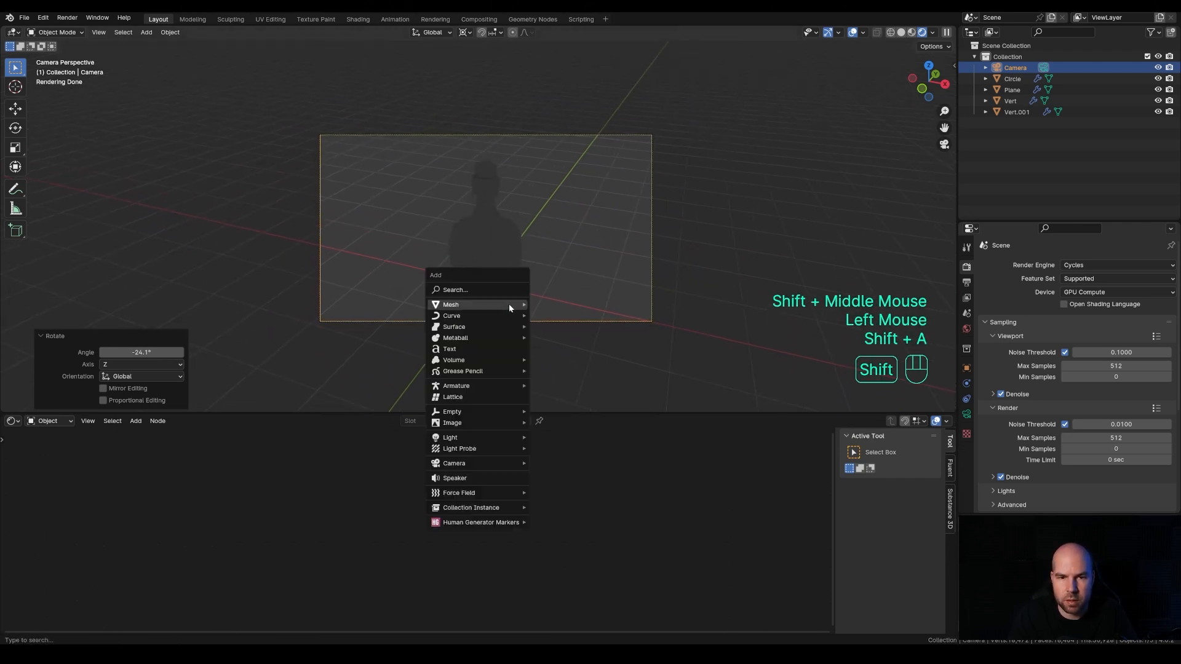
pyautogui.moveTo(508, 303)
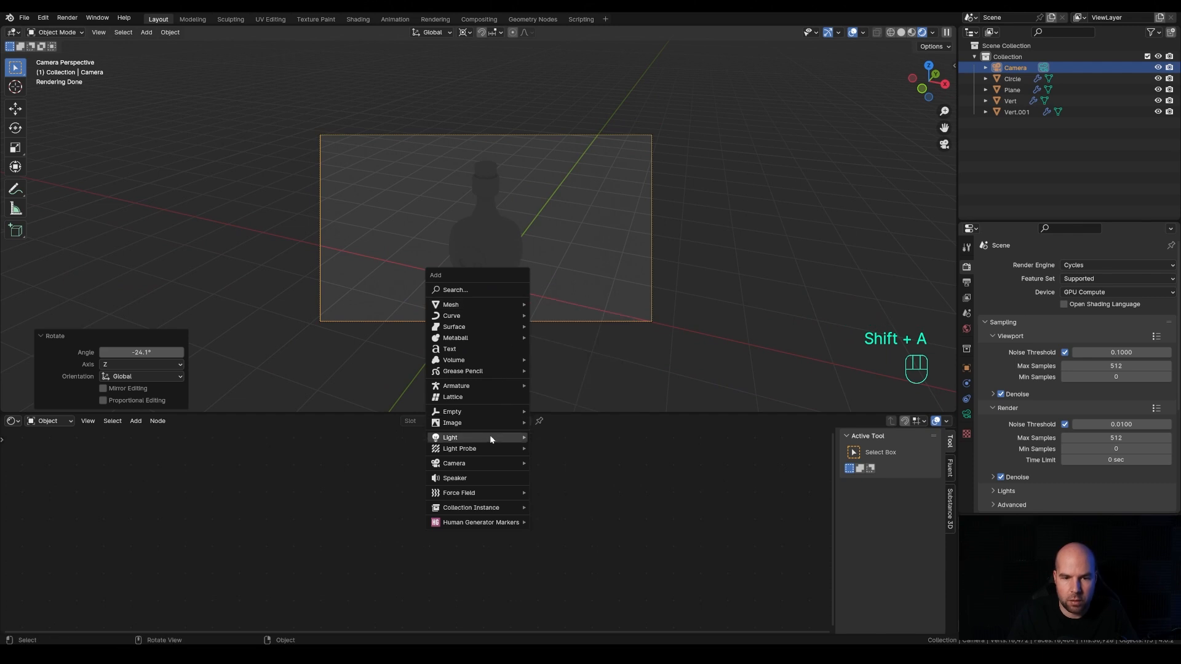
pyautogui.moveTo(490, 436)
pyautogui.click(554, 473)
pyautogui.press('g')
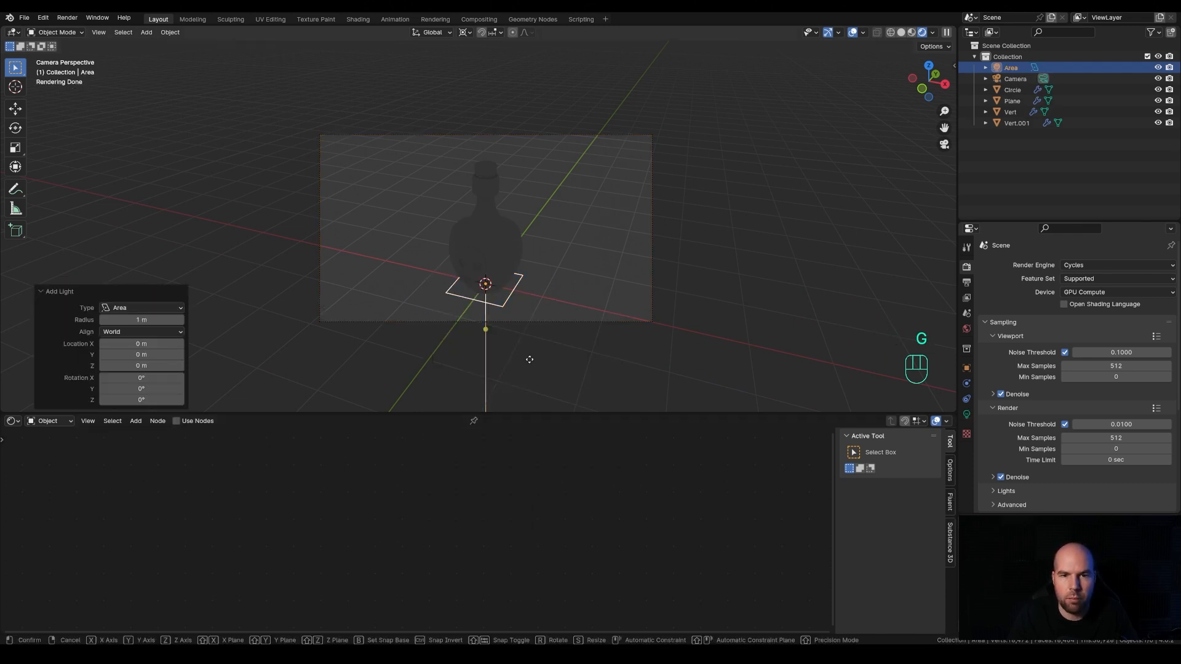
pyautogui.press('z')
pyautogui.click(538, 140)
# - Enlarge the area light to about 3.33 m and set its power to 150 W
pyautogui.moveTo(531, 77); pyautogui.dragTo(687, 136)
pyautogui.click(966, 415)
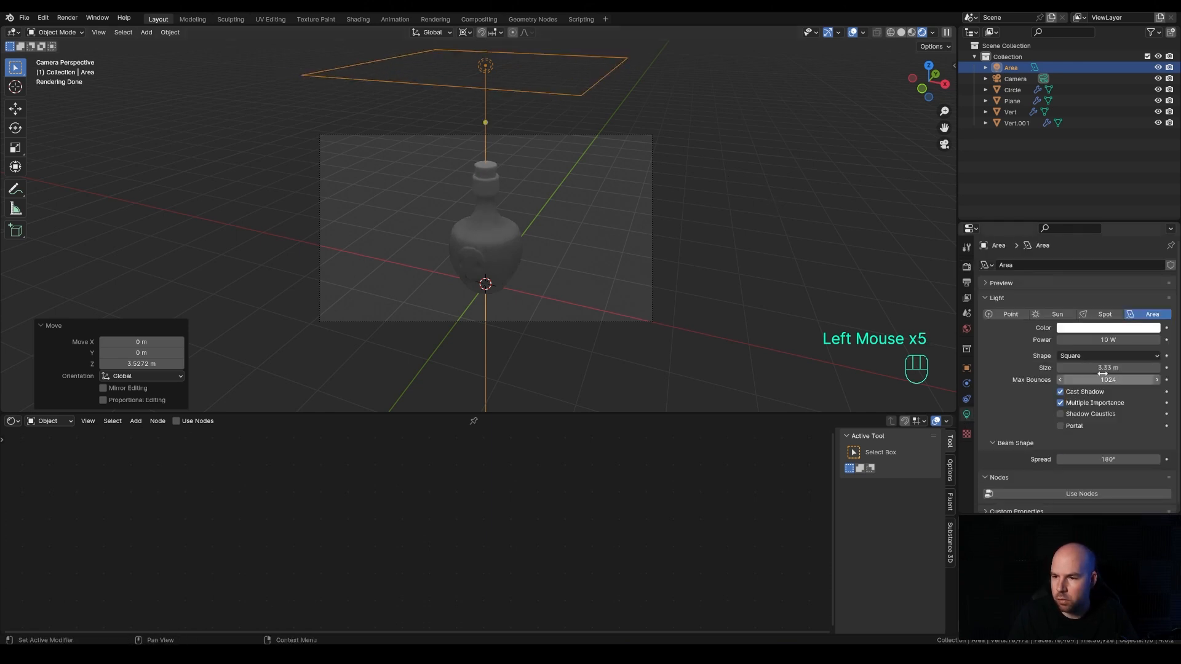
pyautogui.click(1106, 340)
pyautogui.write('15')
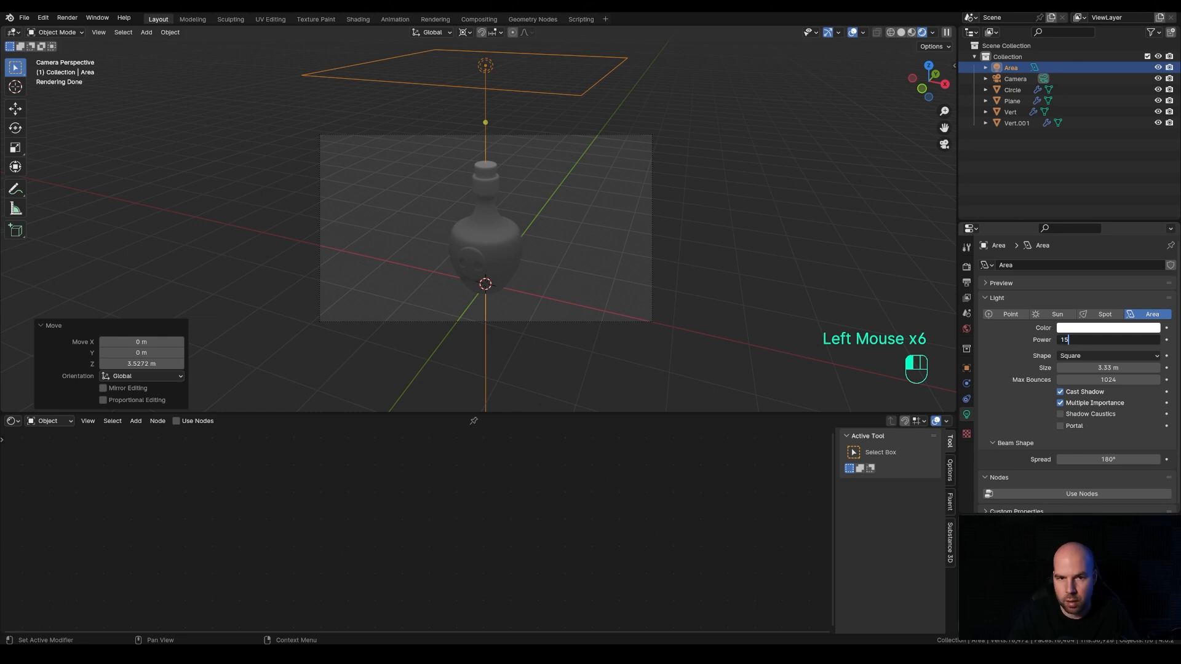
pyautogui.write('0 W')
pyautogui.press('KP_Enter')
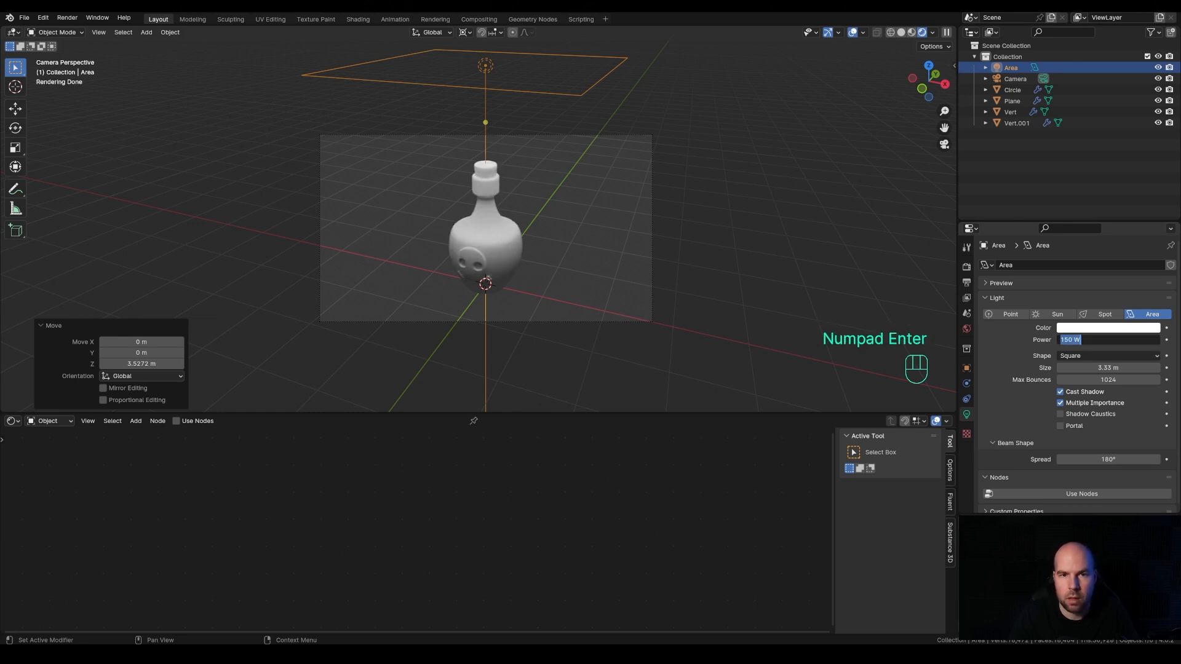
# - Move the area light about -1.55 m along the global Y axis, in front of the bottle
pyautogui.press('g')
pyautogui.press('y')
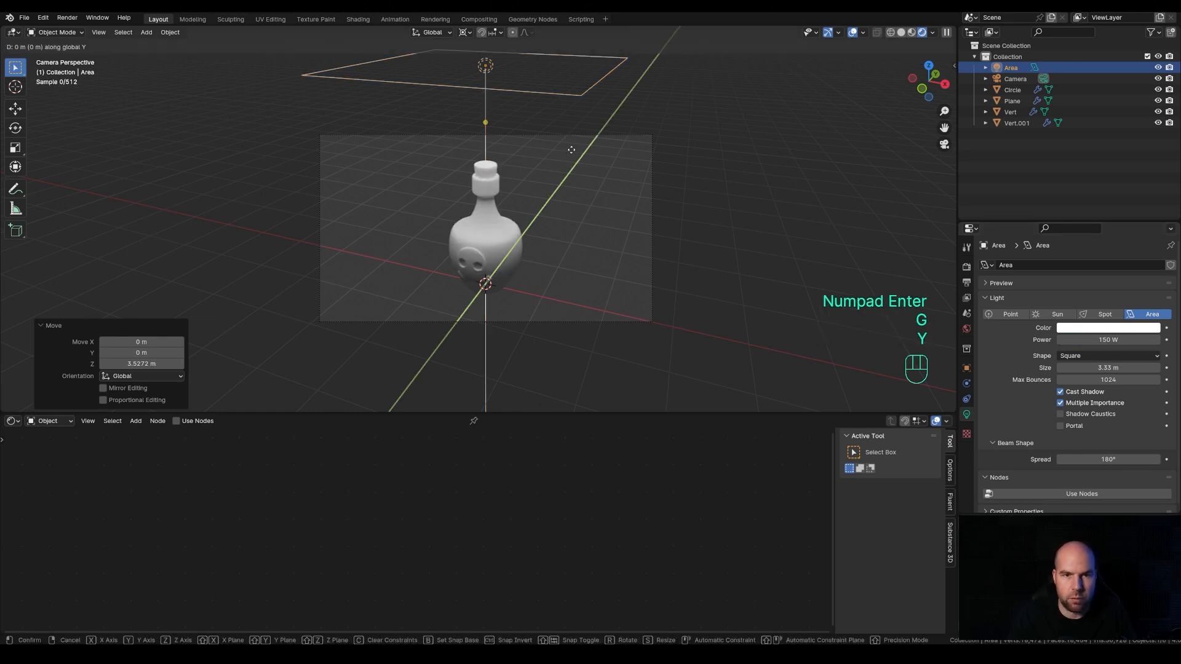
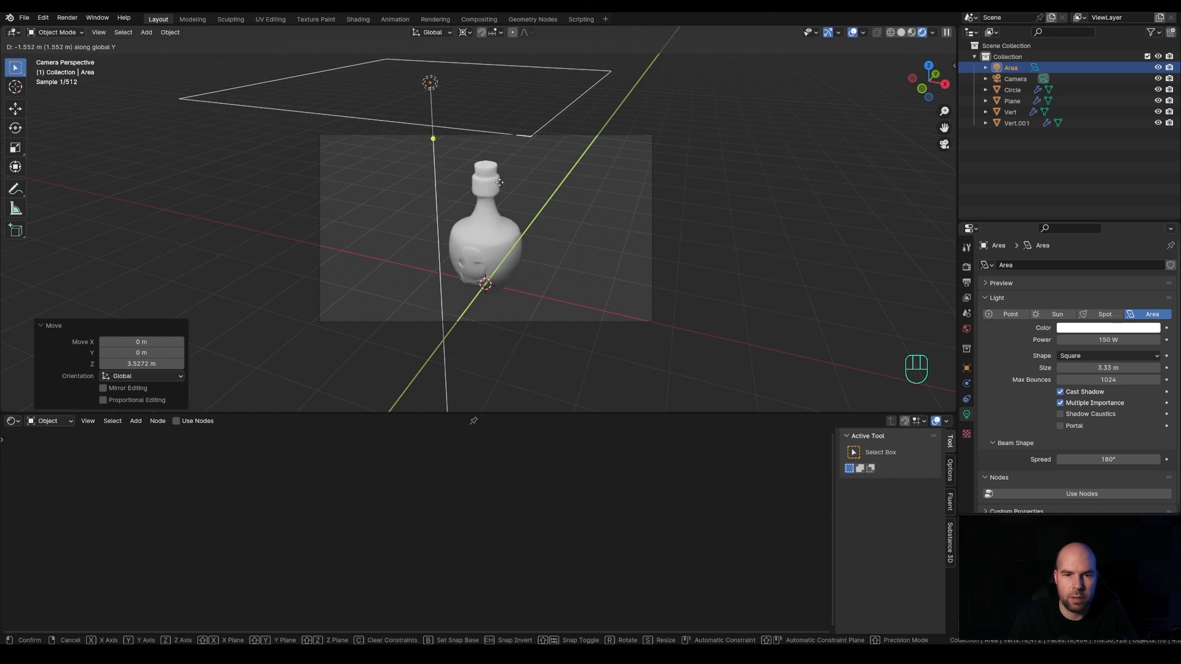
pyautogui.click(568, 223)
# - Add a mesh plane under the bottle and scale it up more than 11 times as the floor
pyautogui.hotkey('shift', 'a')
pyautogui.moveTo(558, 94)
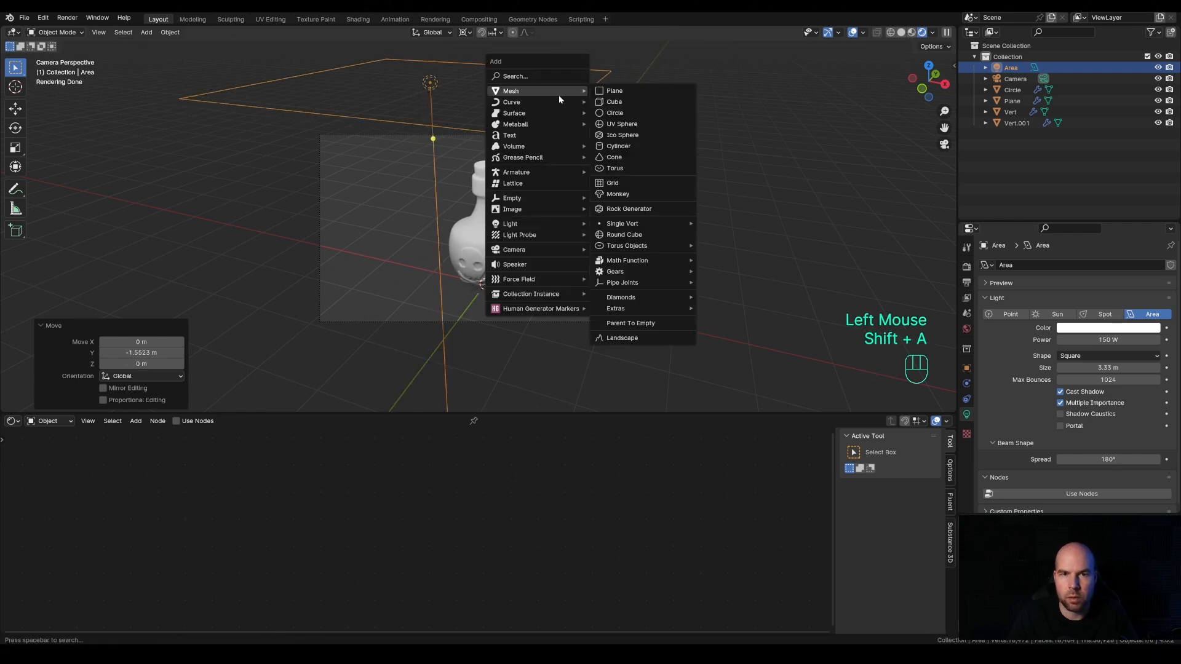
pyautogui.click(622, 91)
pyautogui.press('s')
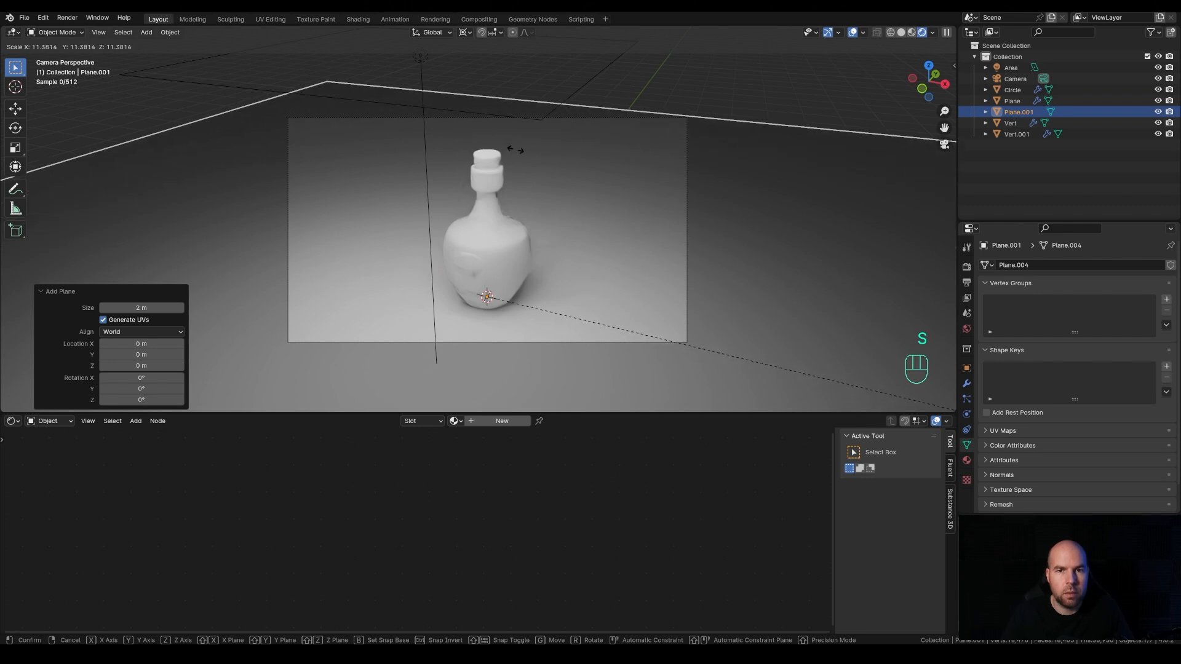
pyautogui.click(430, 166)
pyautogui.hotkey('ctrl', 'z')
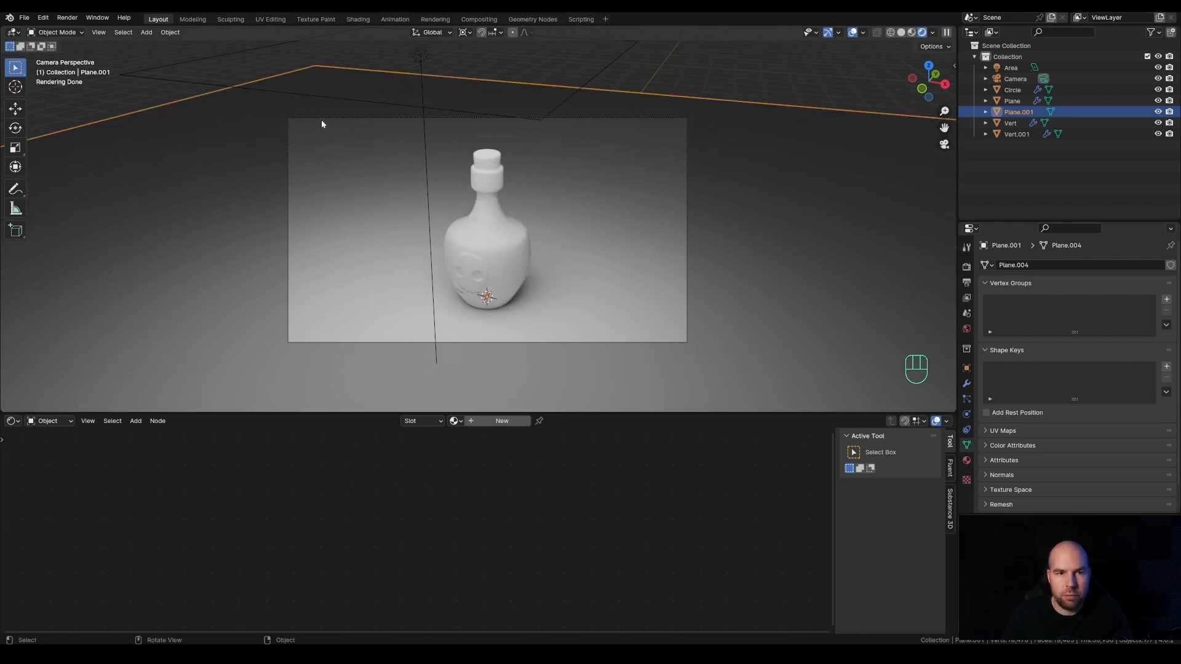
# - Limit the rendered preview with a render region drawn around the camera frame
pyautogui.hotkey('ctrl', 'b')
pyautogui.moveTo(266, 95); pyautogui.dragTo(722, 367)
pyautogui.scroll(1, 541, 196)
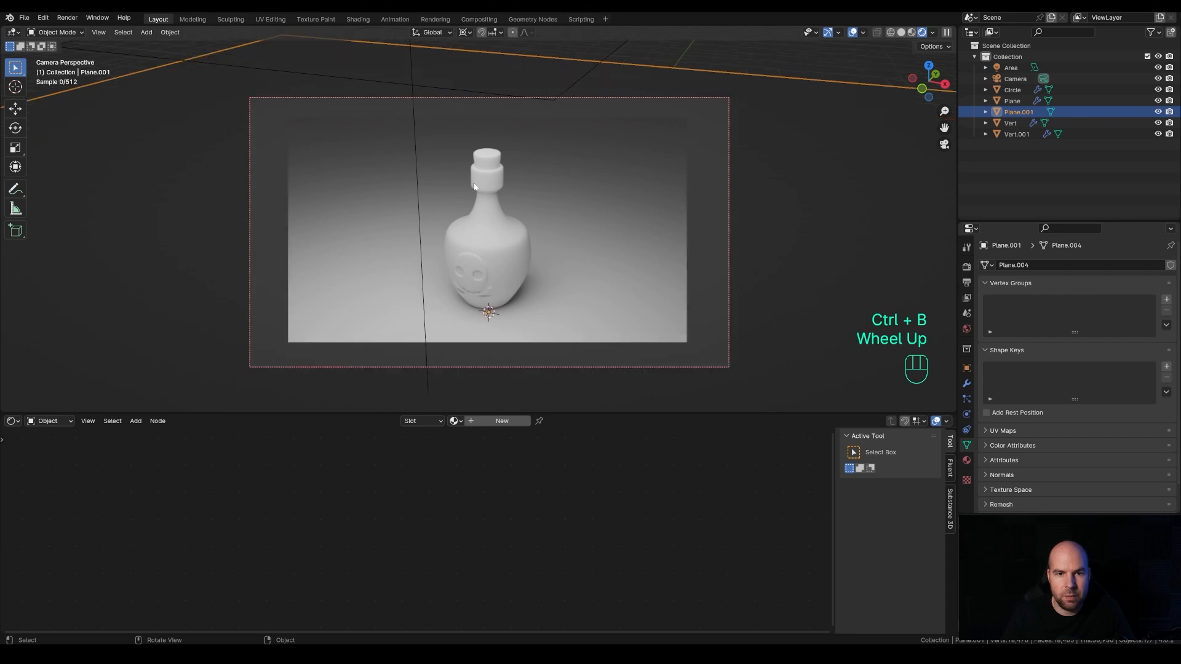
# - Set the bottle's Glass material to a transmission weight of 1 and a roughness of about 0.089
pyautogui.click(538, 252)
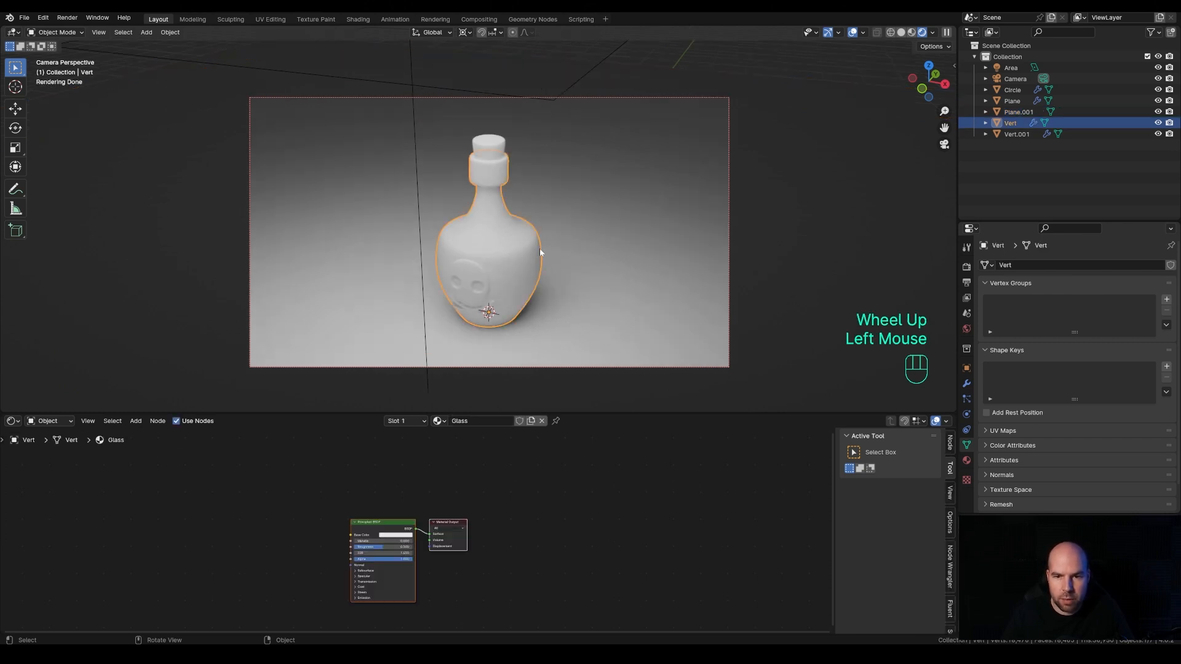
pyautogui.moveTo(469, 511); pyautogui.dragTo(563, 458, button='middle')
pyautogui.scroll(3, 496, 506)
pyautogui.moveTo(496, 506); pyautogui.dragTo(408, 538, button='middle')
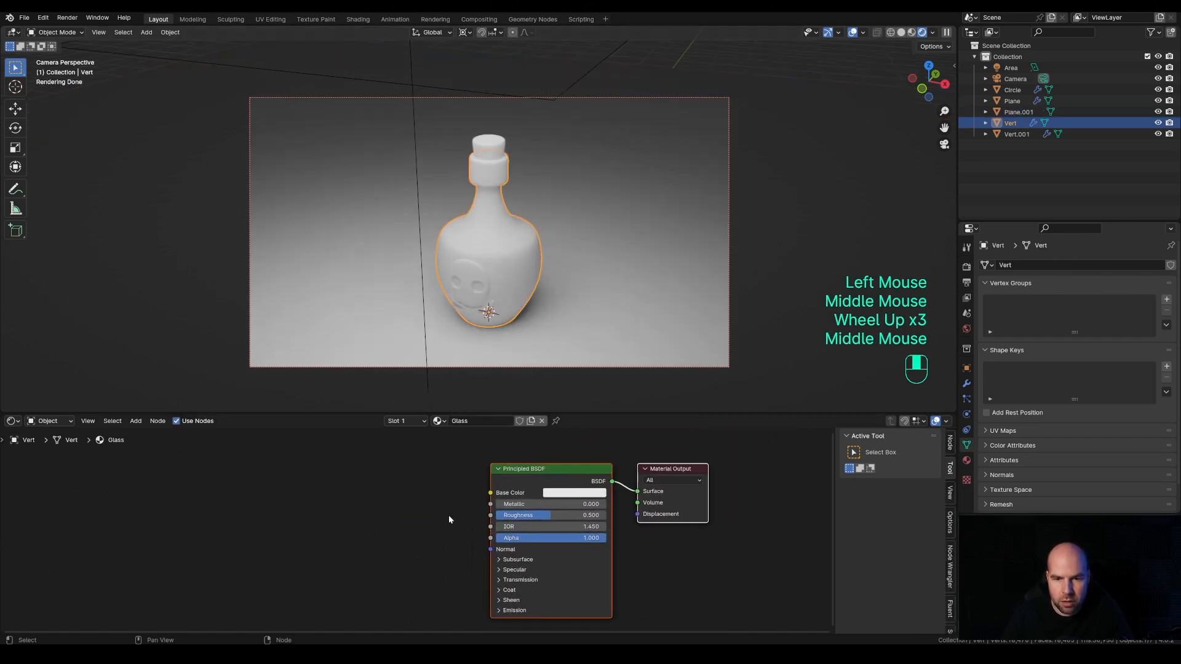
pyautogui.click(495, 581)
pyautogui.scroll(-1, 541, 586)
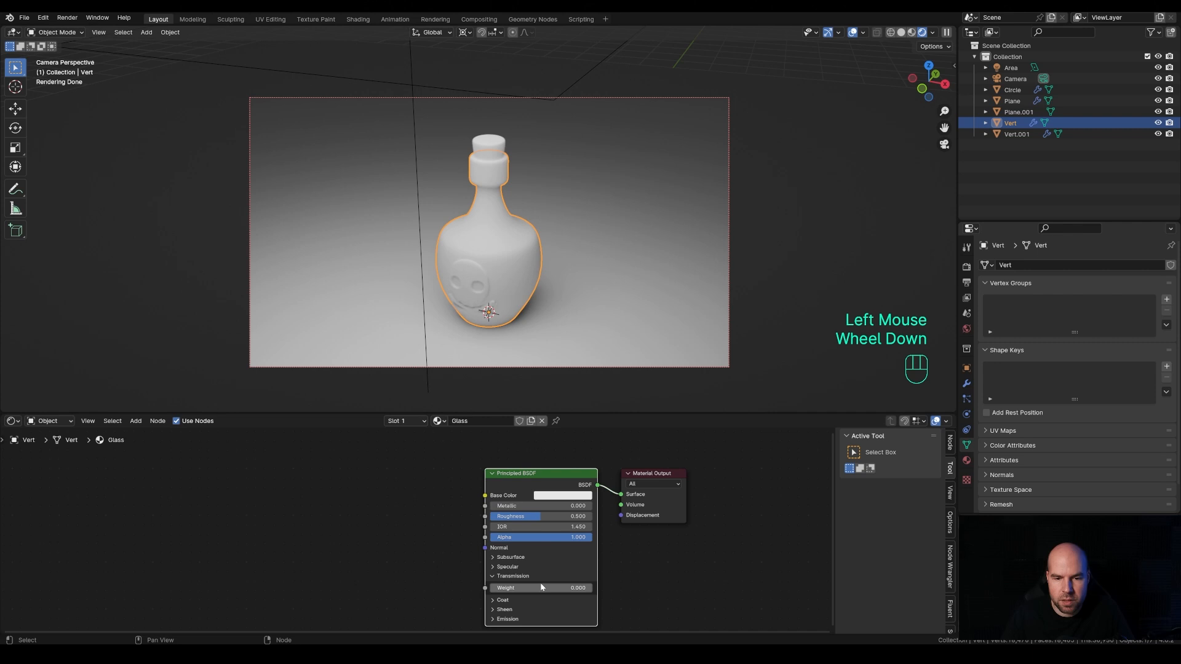
pyautogui.click(509, 590)
pyautogui.moveTo(509, 590); pyautogui.dragTo(590, 587)
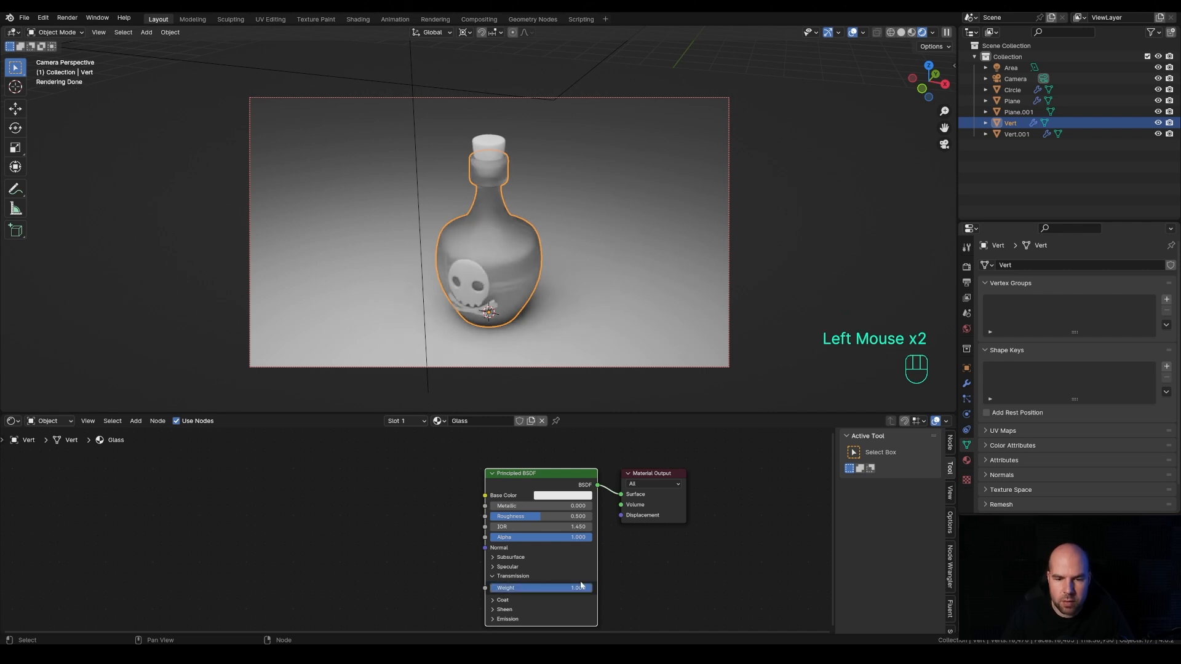
pyautogui.moveTo(547, 517); pyautogui.dragTo(496, 516)
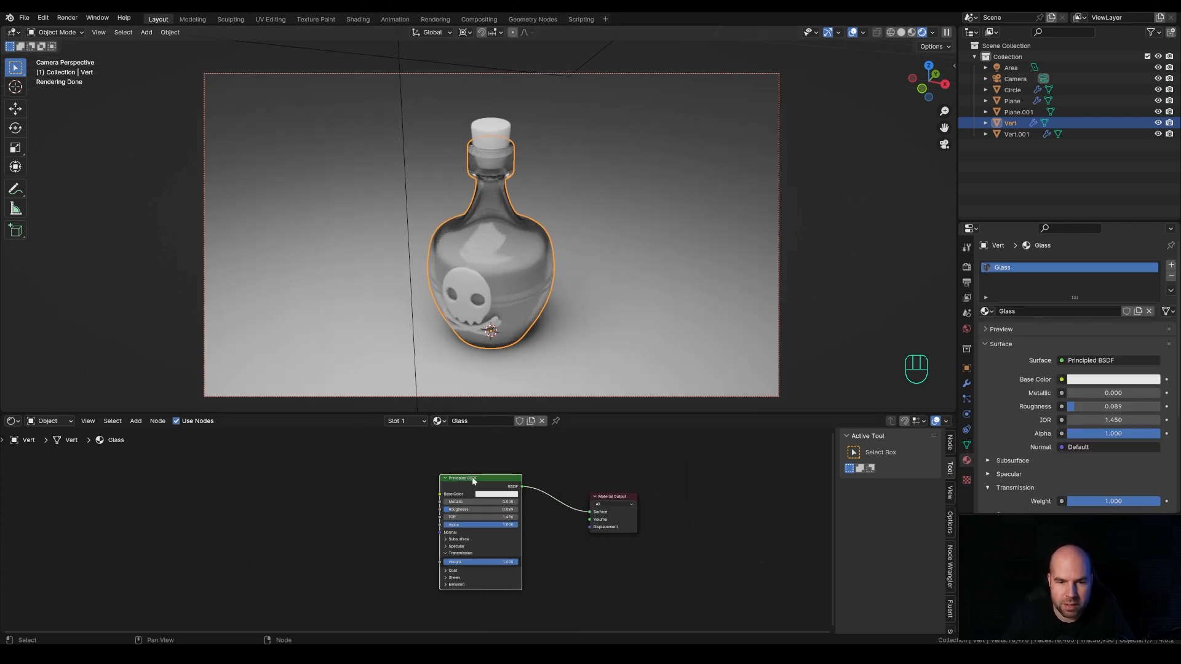
# - Set the Glass material's IOR to 1.1 in its Principled BSDF node
pyautogui.scroll(2, 413, 523)
pyautogui.click(543, 510)
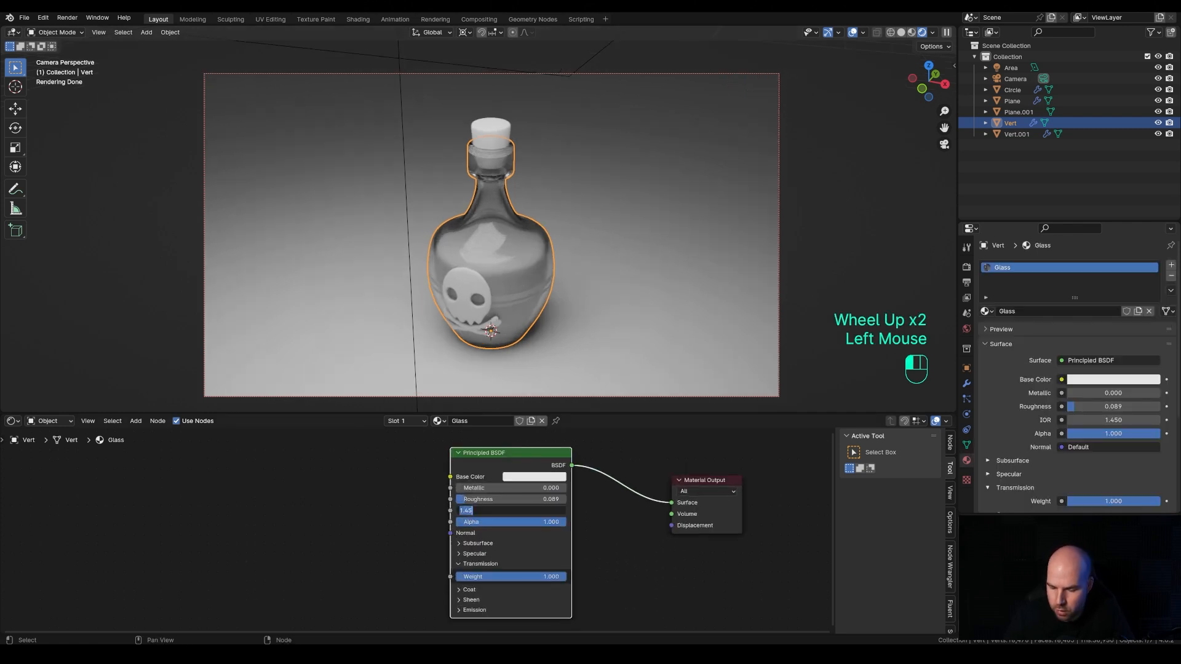
pyautogui.write('1.1')
pyautogui.press('Return')
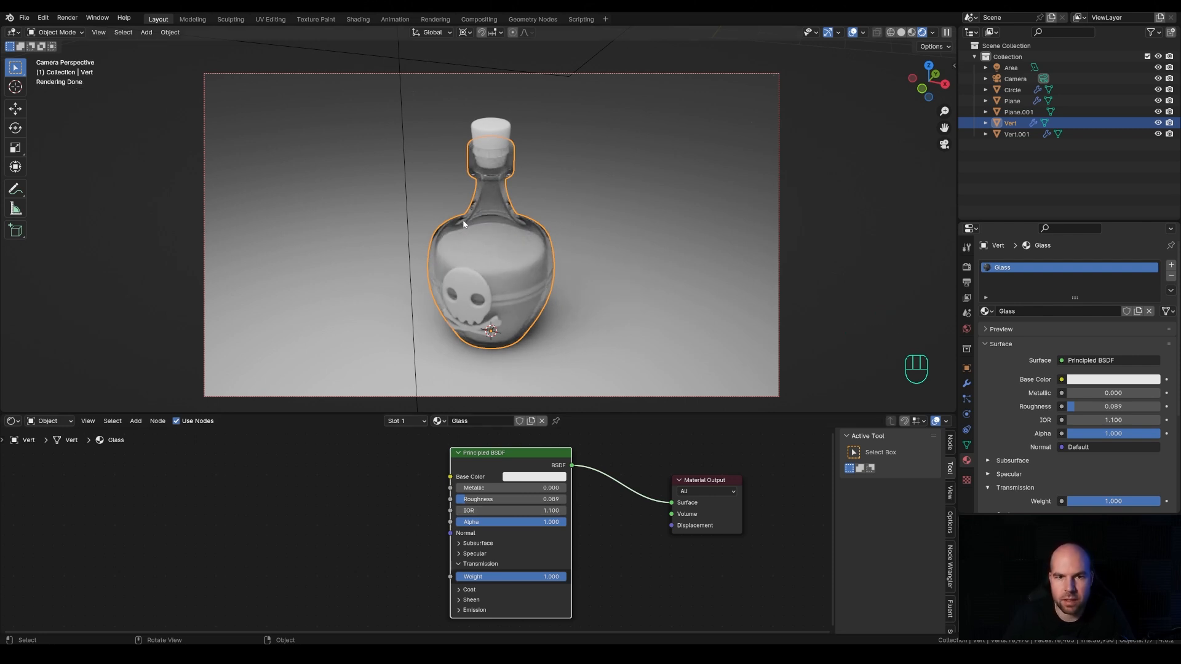
pyautogui.scroll(2, 464, 224)
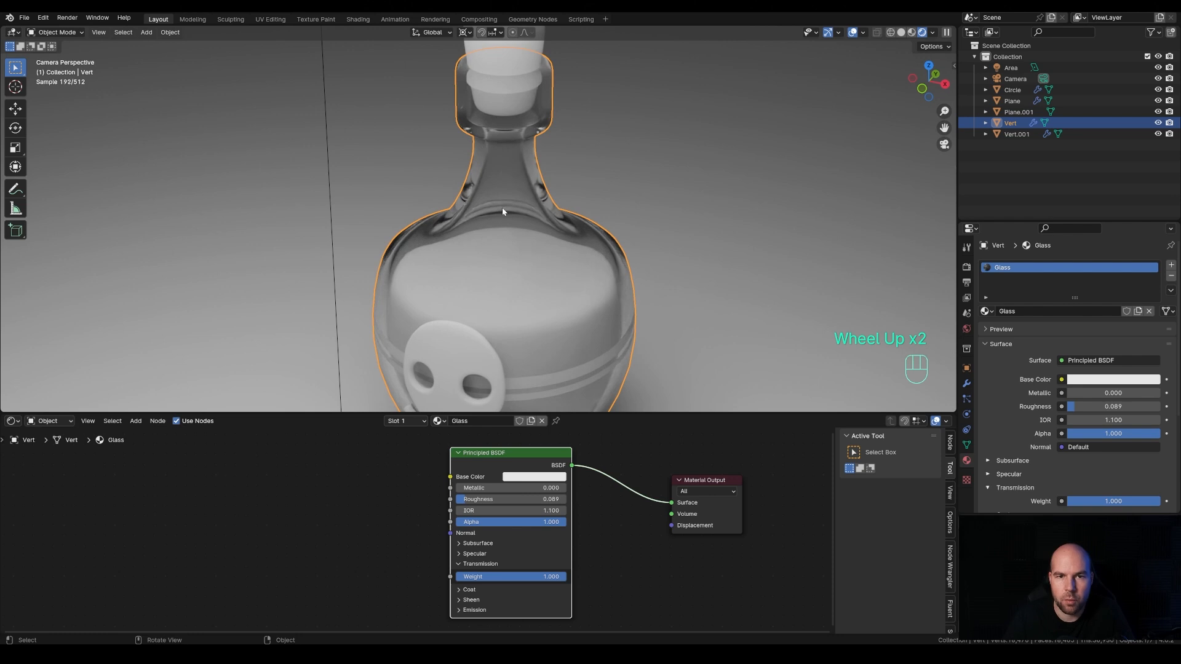
pyautogui.scroll(-2, 504, 234)
pyautogui.keyDown('shift'); pyautogui.moveTo(504, 234); pyautogui.dragTo(601, 255, button='middle'); pyautogui.keyUp('shift')
pyautogui.scroll(1, 532, 259)
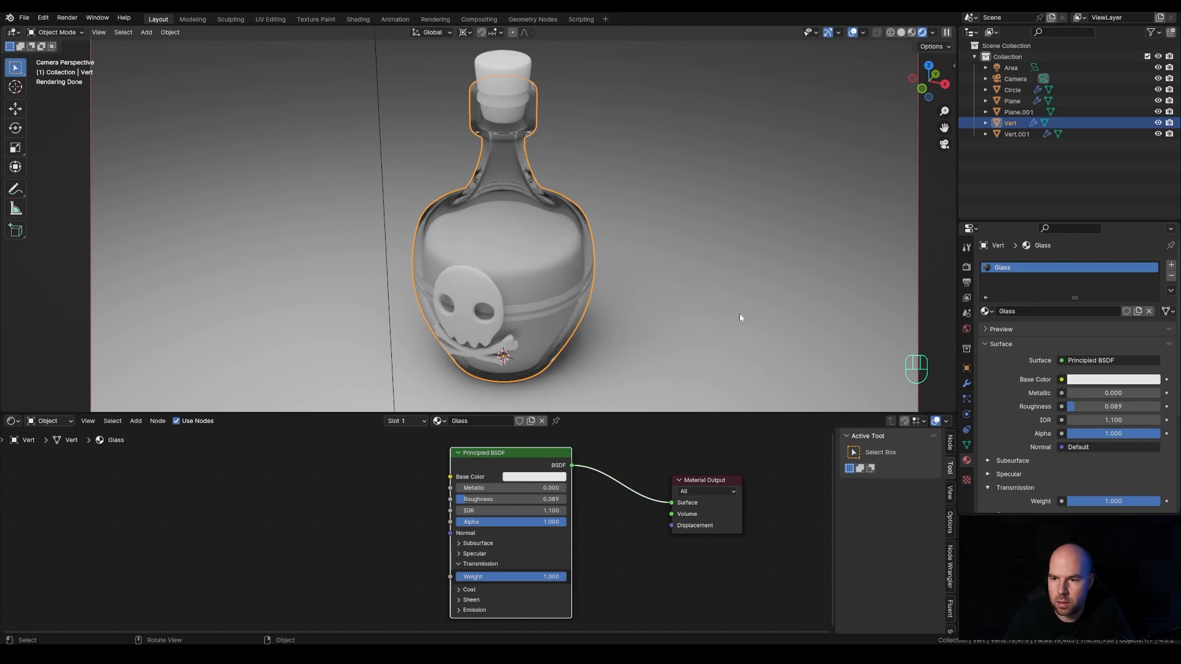
# - Fine-tune the thickness of the bottle's Solidify modifier
pyautogui.click(966, 383)
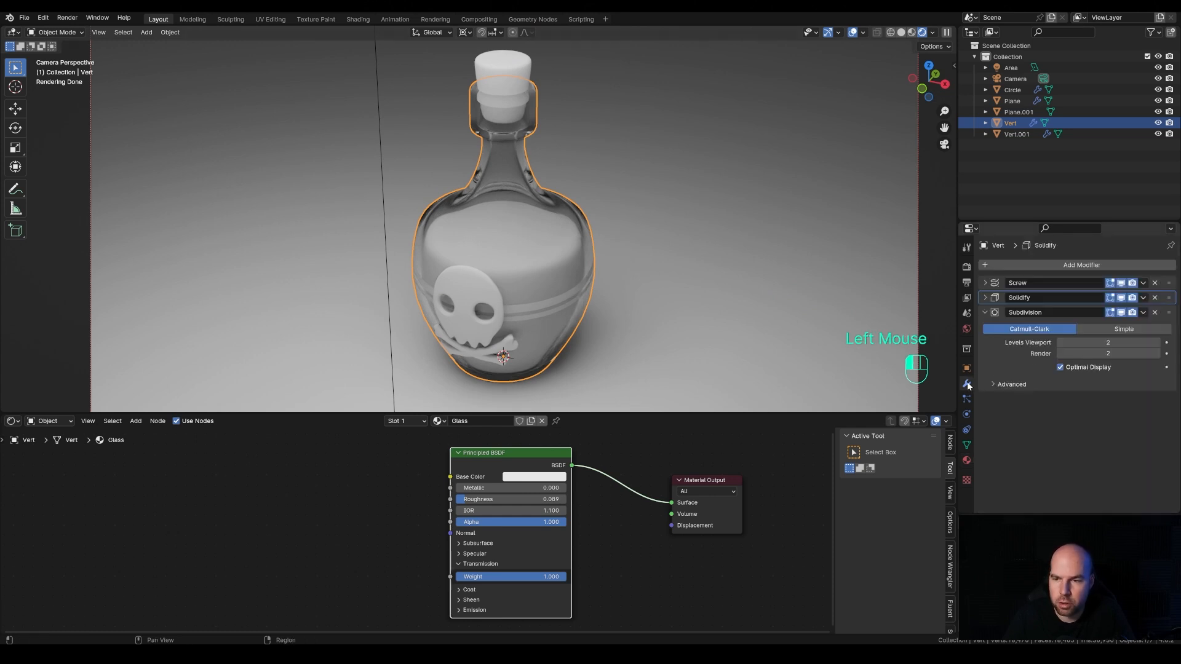
pyautogui.click(985, 297)
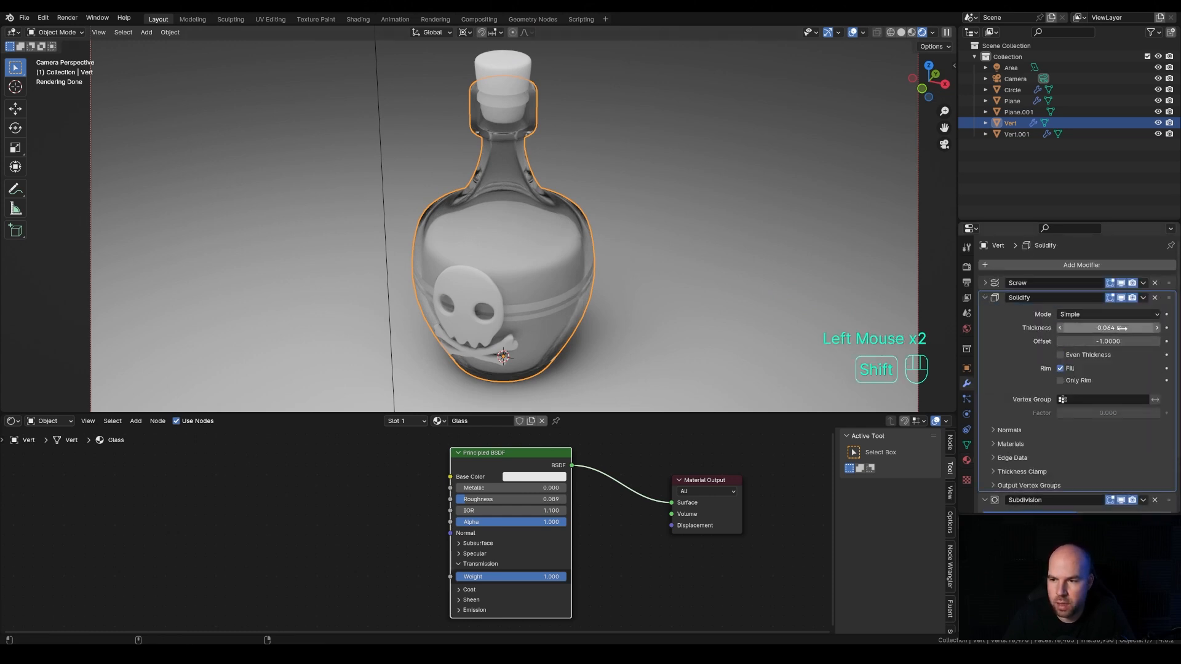
pyautogui.keyDown('shift'); pyautogui.moveTo(1107, 328); pyautogui.dragTo(1107, 328); pyautogui.keyUp('shift')
pyautogui.click(985, 298)
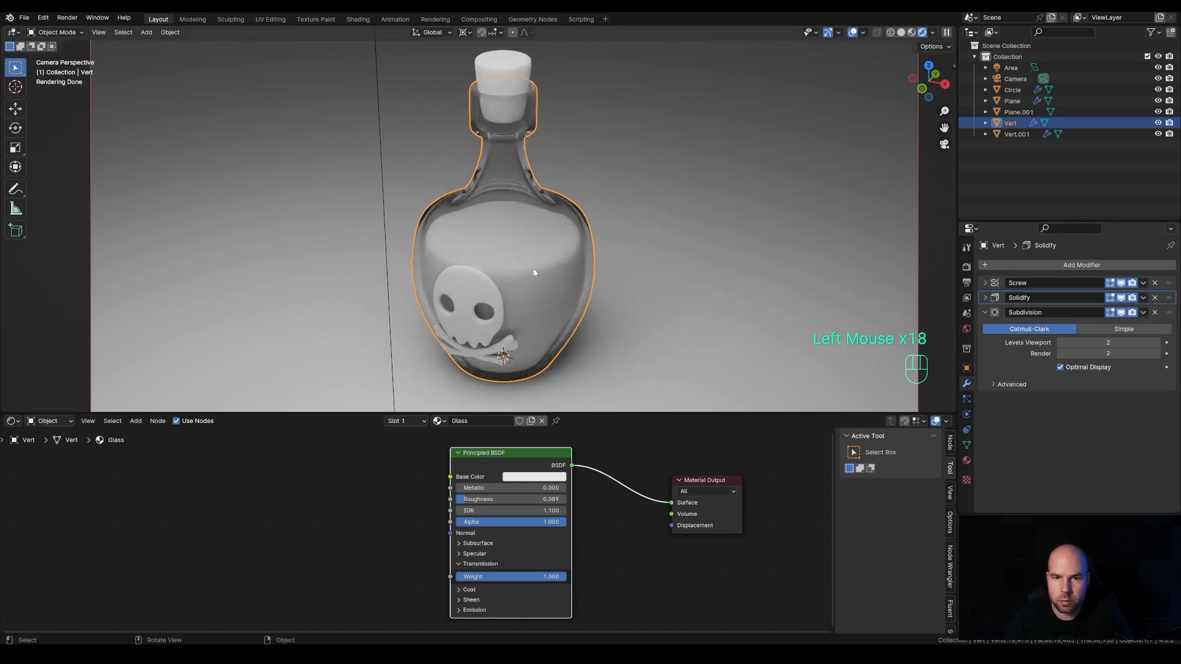
# - Assign the Glass material to the liquid inside the bottle and make it an independent copy
pyautogui.click(533, 270)
pyautogui.click(533, 270)
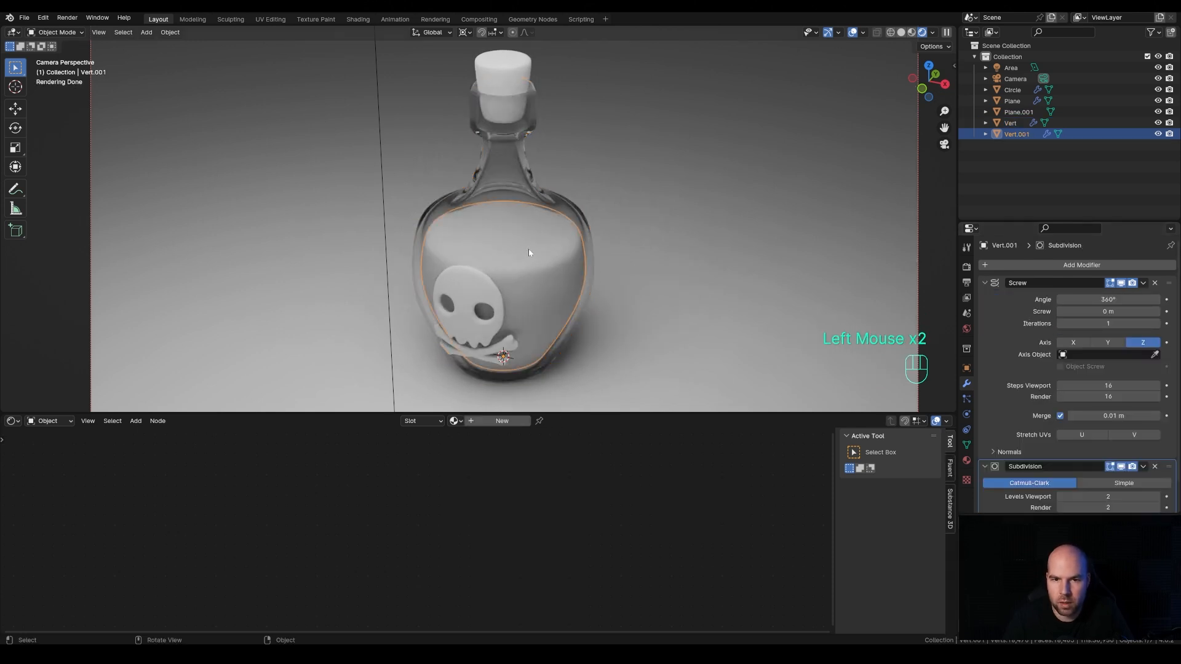
pyautogui.click(458, 422)
pyautogui.click(516, 437)
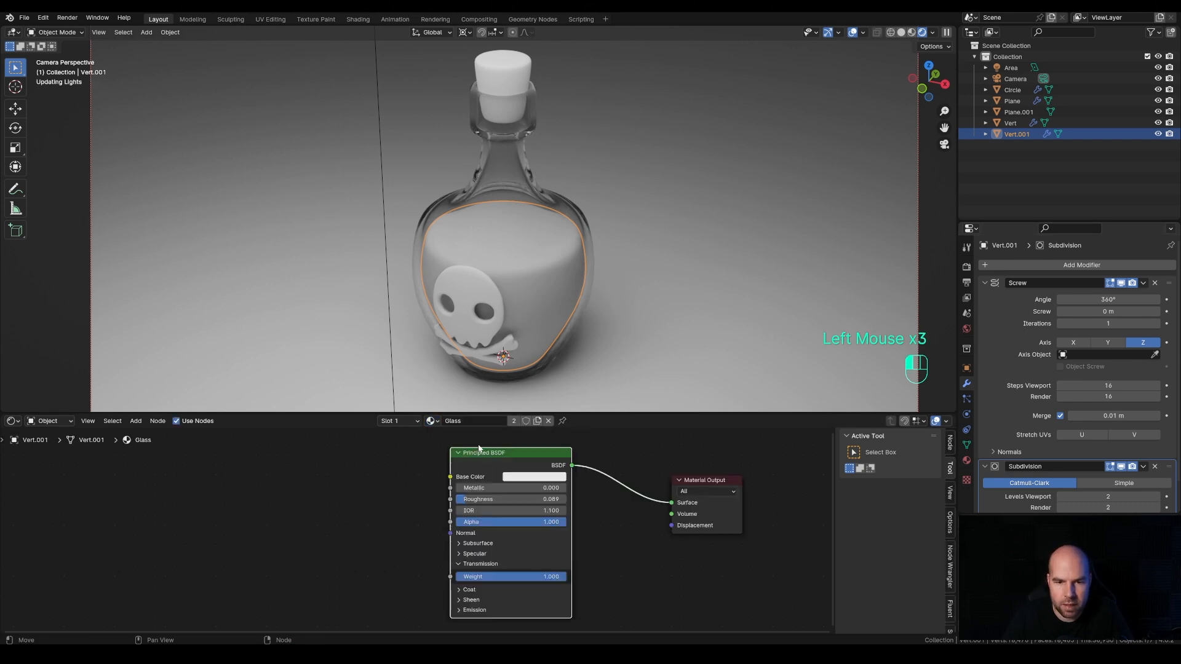
pyautogui.click(513, 420)
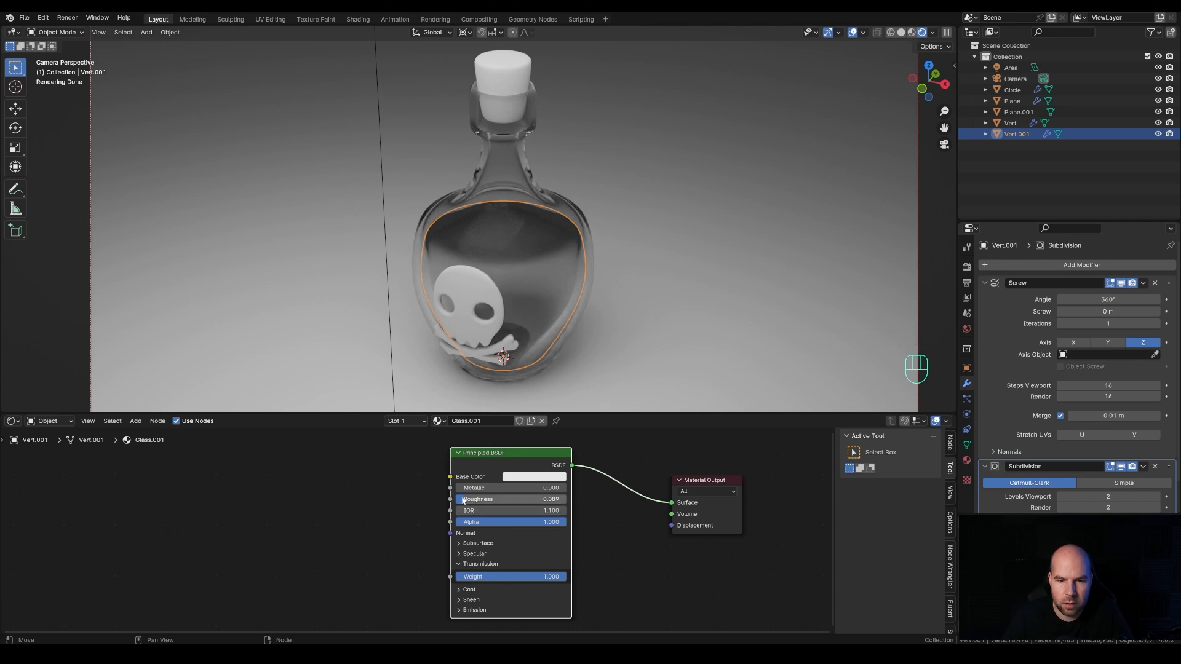
# - Set the base color of the liquid's material to a light bluish green
pyautogui.click(536, 476)
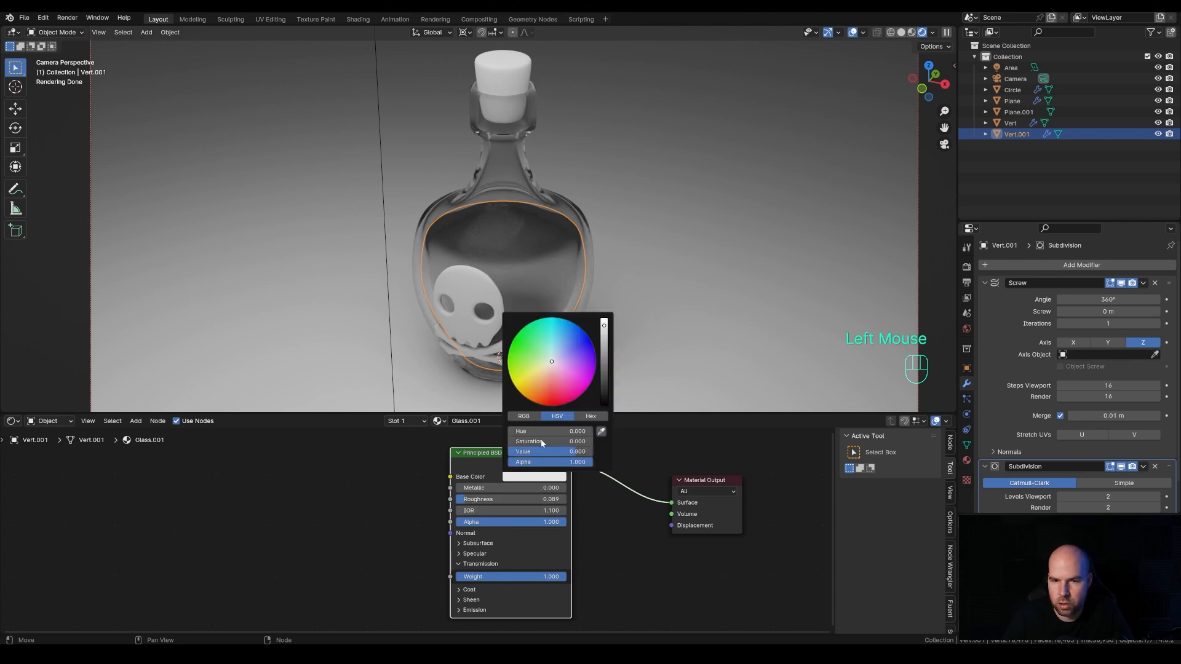
pyautogui.click(536, 343)
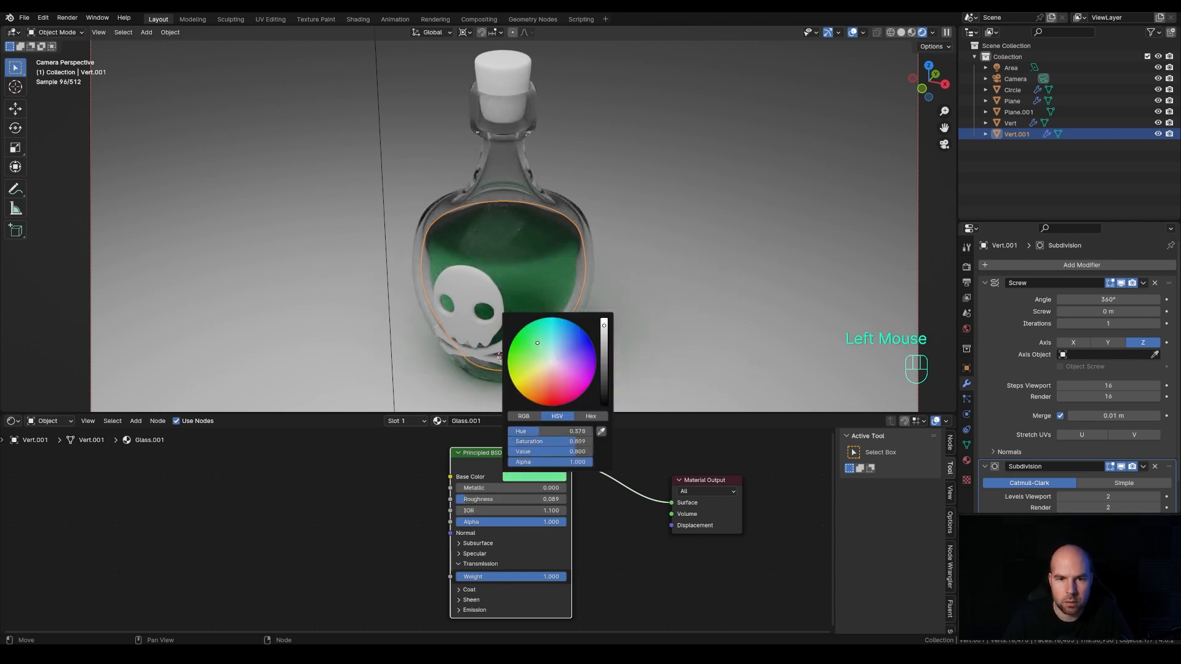
pyautogui.moveTo(537, 343); pyautogui.dragTo(543, 339)
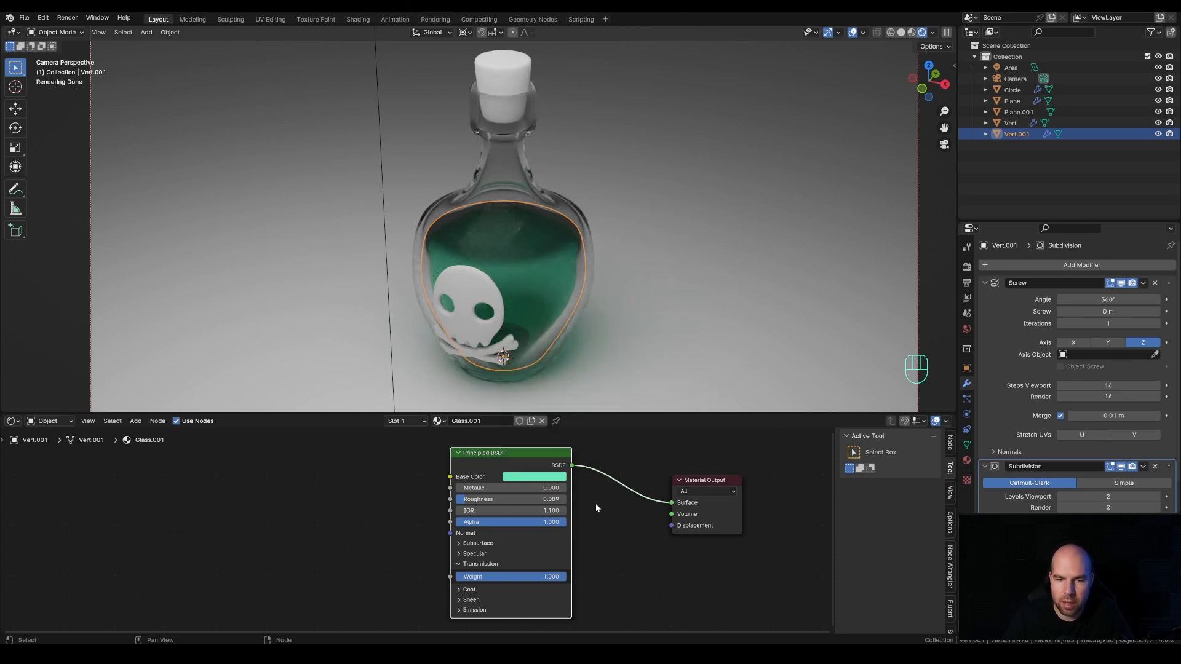
# - Select the glass bottle and move its Principled BSDF node closer to the Material Output node
pyautogui.click(596, 232)
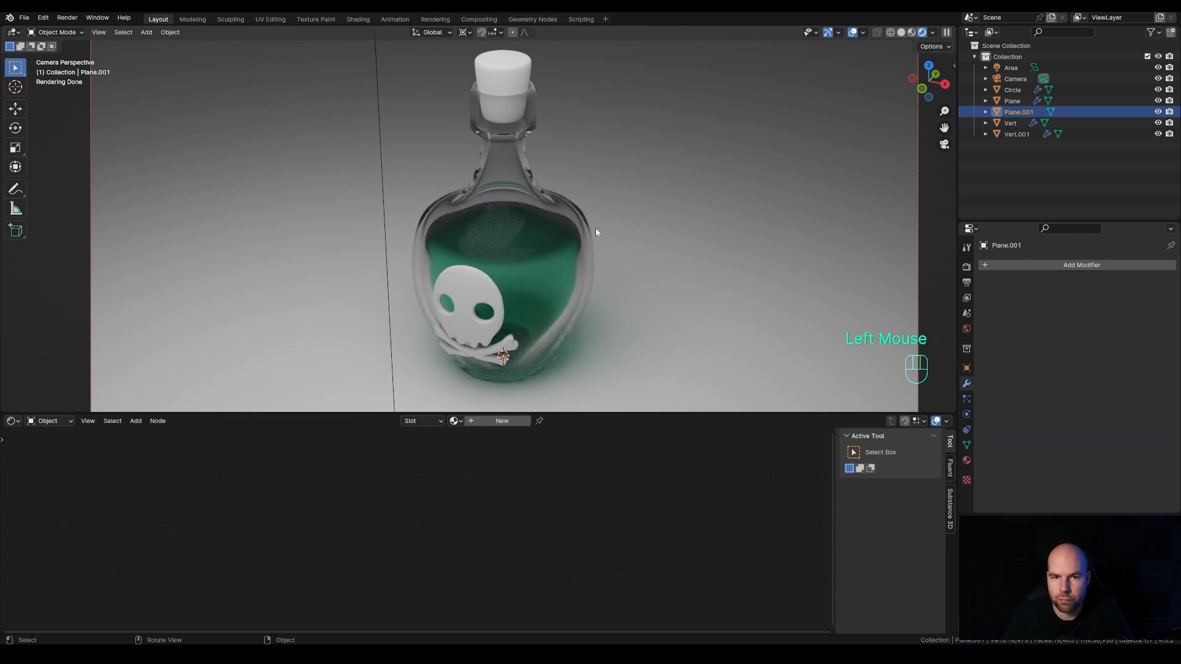
pyautogui.click(571, 218)
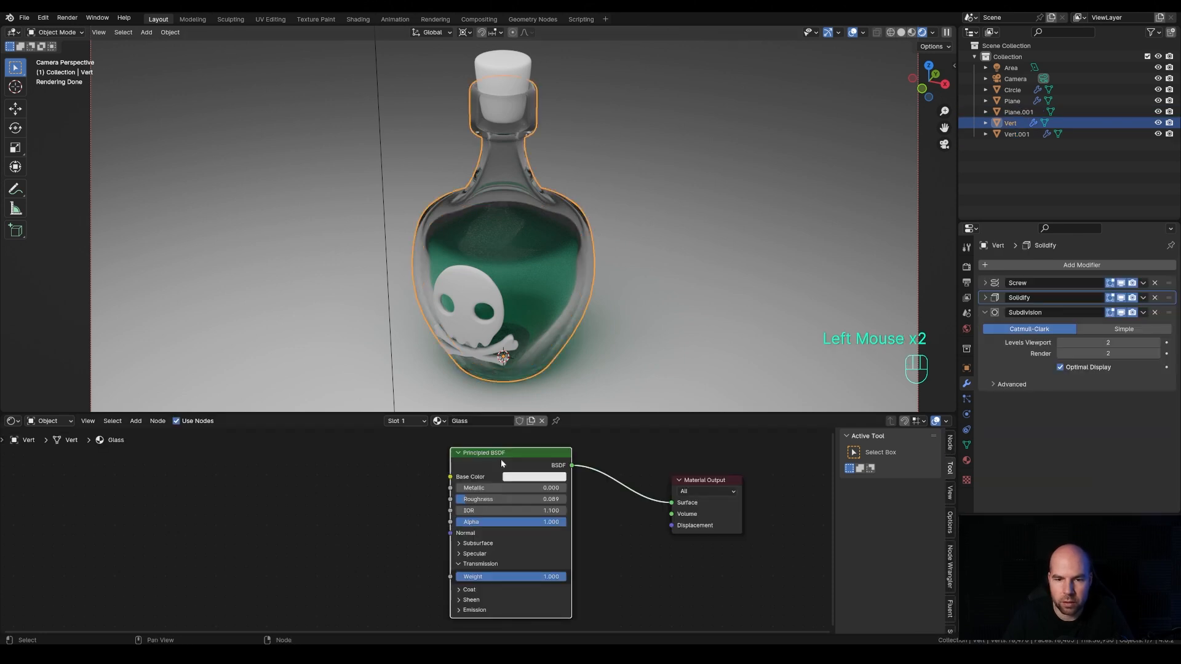
pyautogui.moveTo(500, 459); pyautogui.dragTo(550, 472)
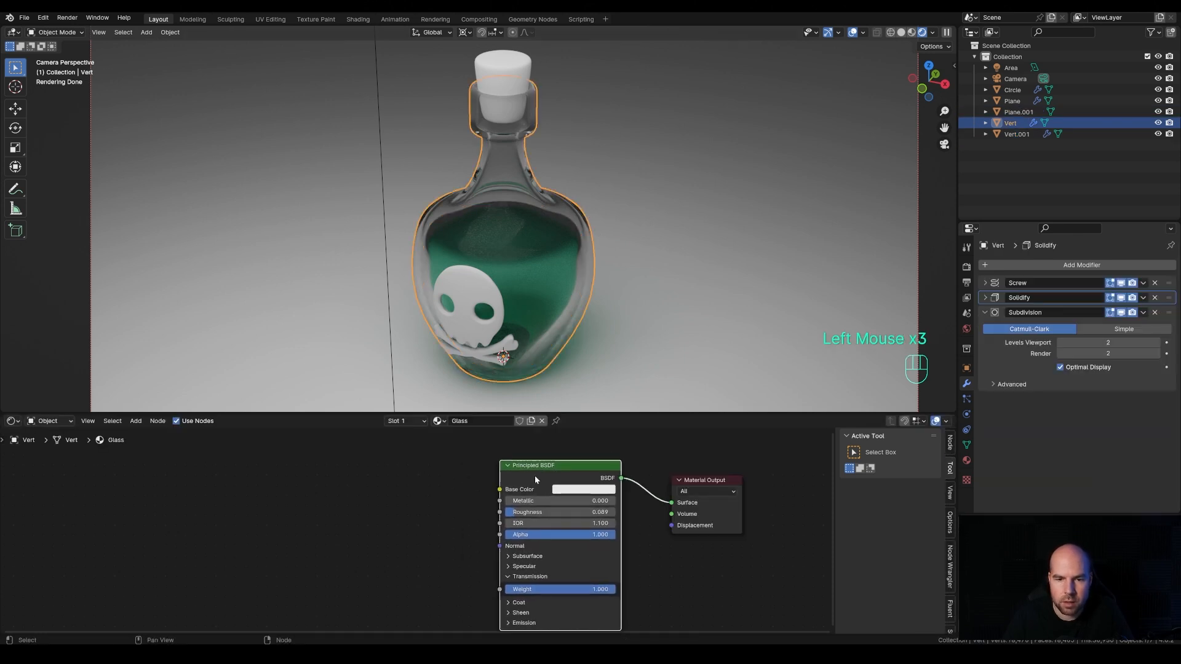
# - Check in the add-on preferences whether Node Wrangler is enabled, and return to the bottle's Glass nodes
pyautogui.click(43, 17)
pyautogui.click(61, 159)
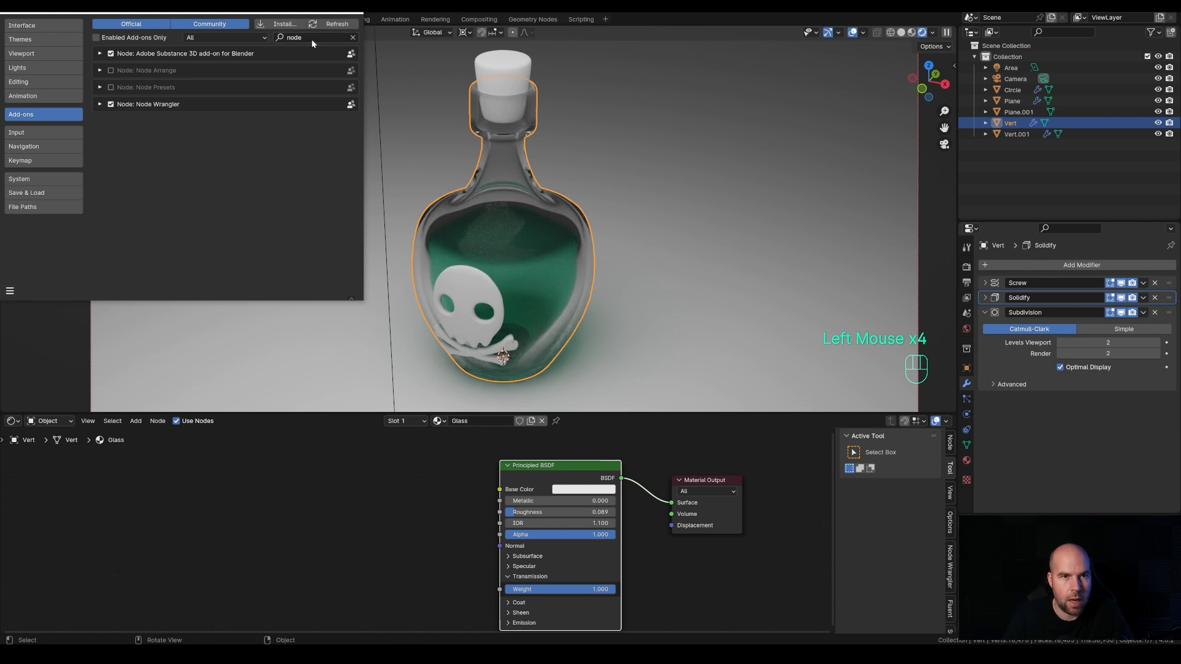
pyautogui.click(312, 41)
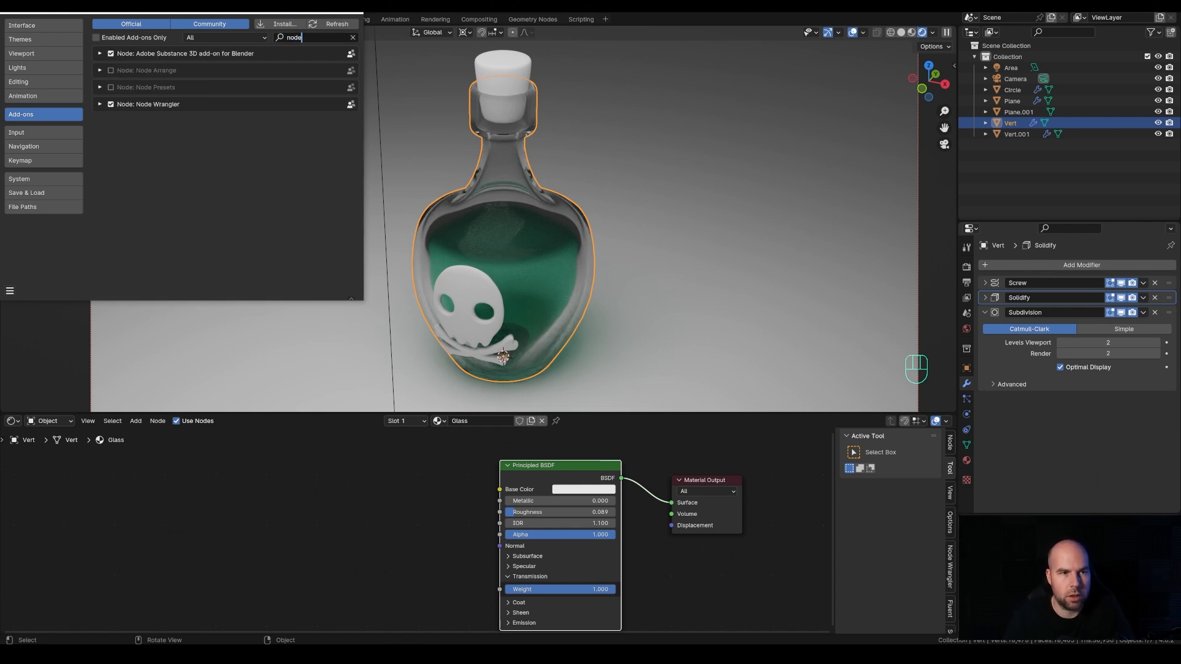
pyautogui.click(360, 12)
pyautogui.click(395, 469)
pyautogui.click(345, 492)
pyautogui.click(292, 517)
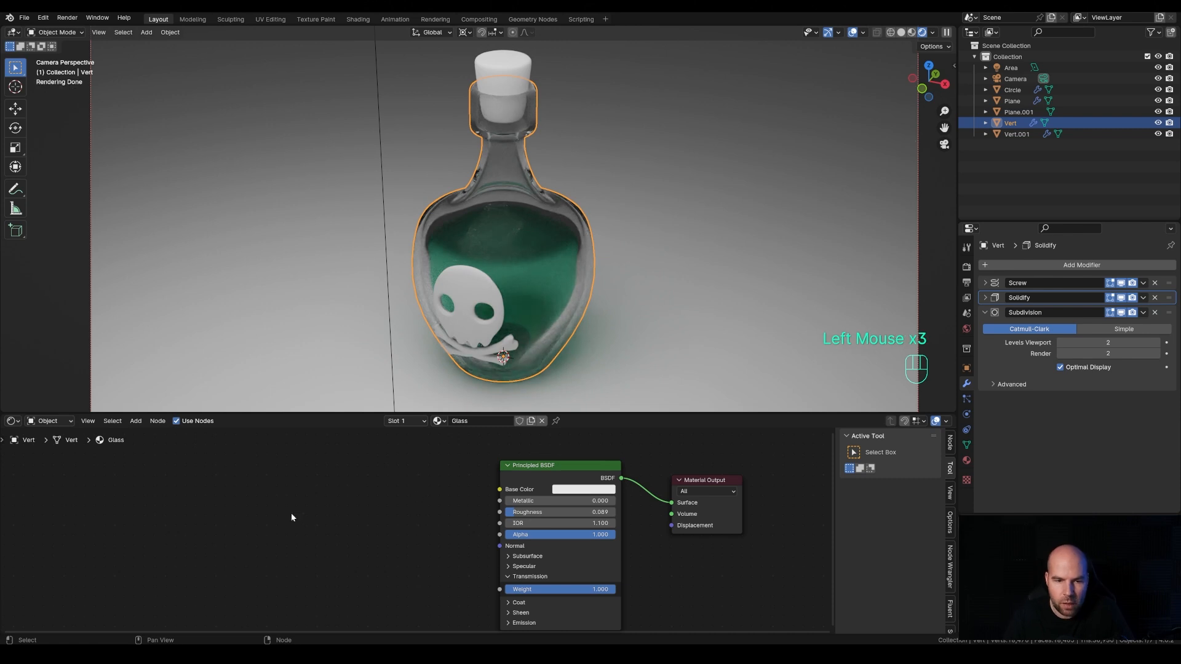
# - Add a Noise Texture with Mapping and Texture Coordinate nodes to the Glass material, using Object coordinates for the mapping
pyautogui.hotkey('shift', 'a')
pyautogui.moveTo(289, 547)
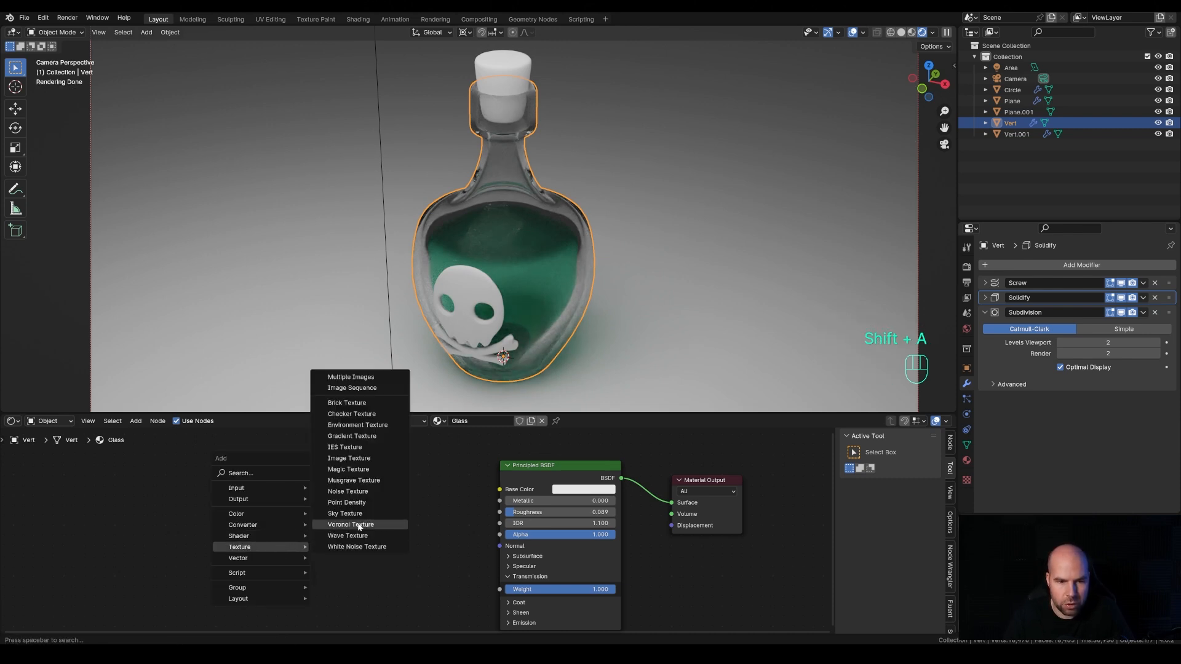
pyautogui.click(347, 491)
pyautogui.click(304, 480)
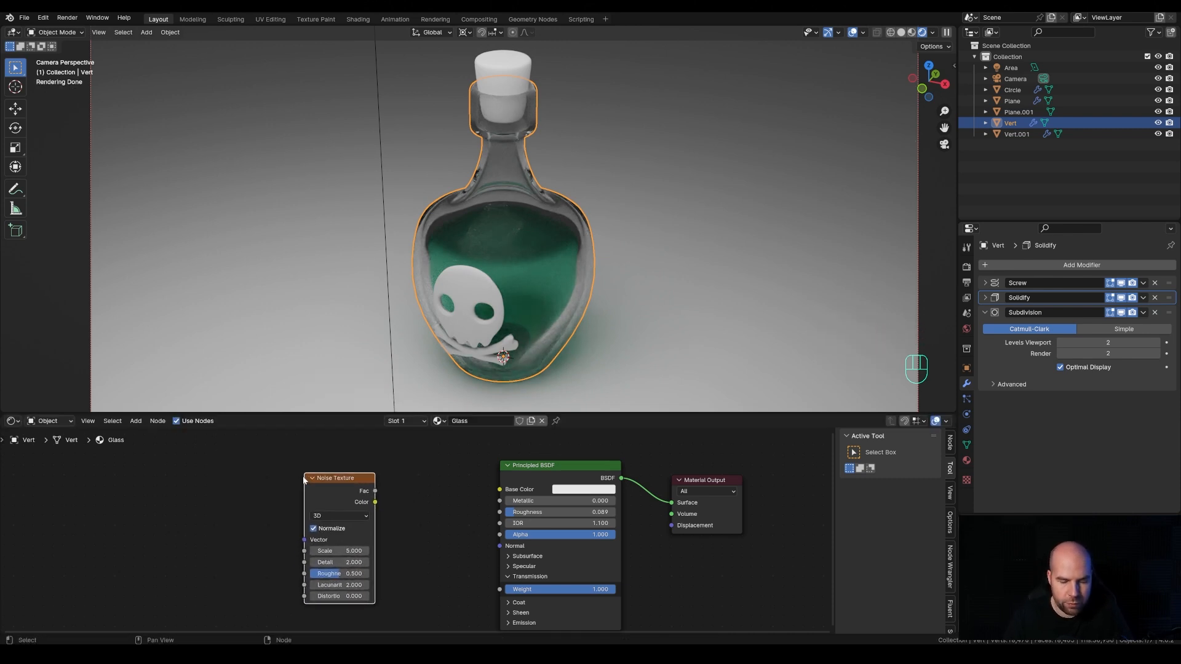
pyautogui.hotkey('ctrl', 't')
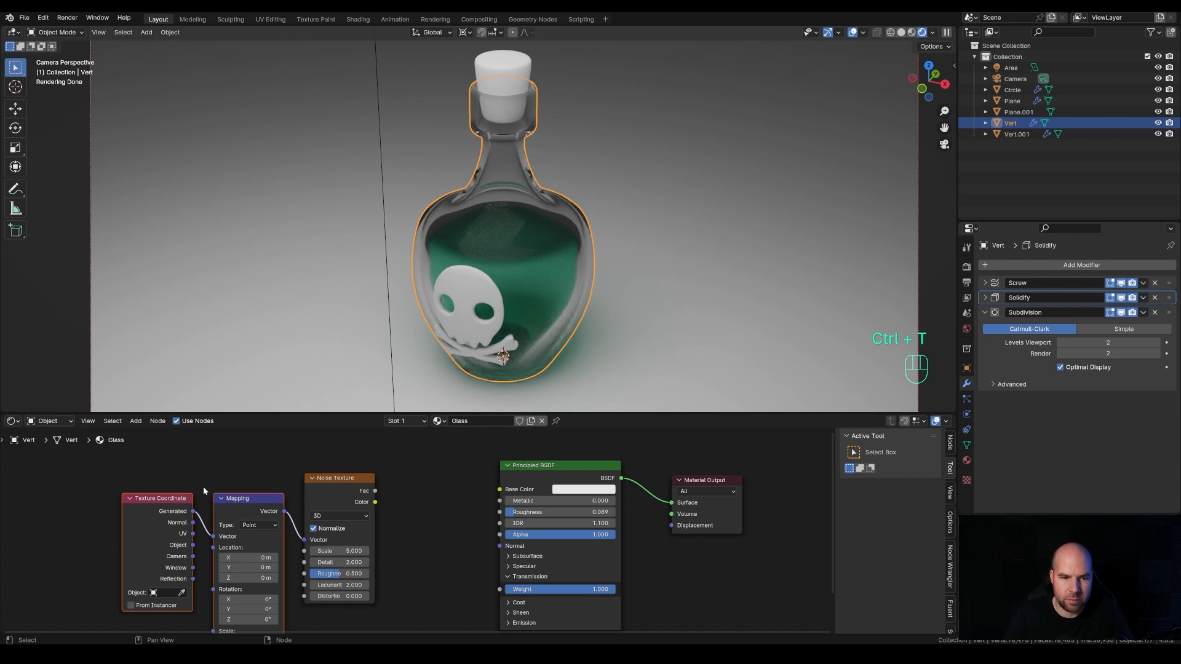
pyautogui.moveTo(193, 544); pyautogui.dragTo(213, 536)
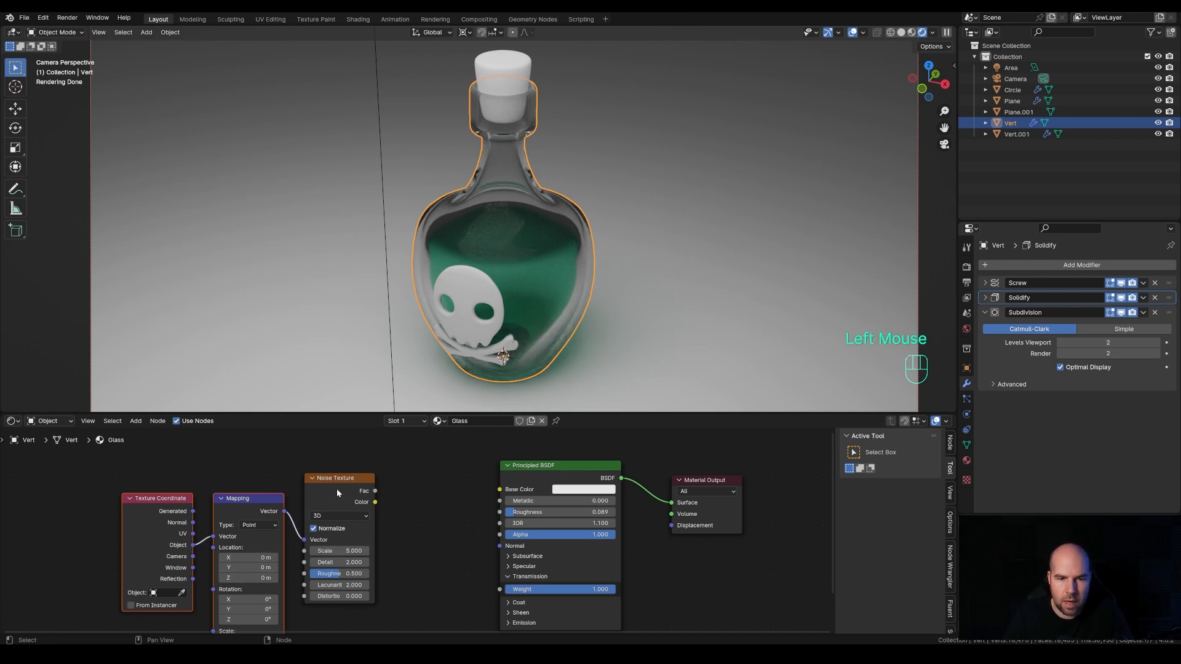
# - Preview the Noise Texture on the bottle and set its scale to 1.27 and detail to 15
pyautogui.hotkey('shift', 'ctrl')
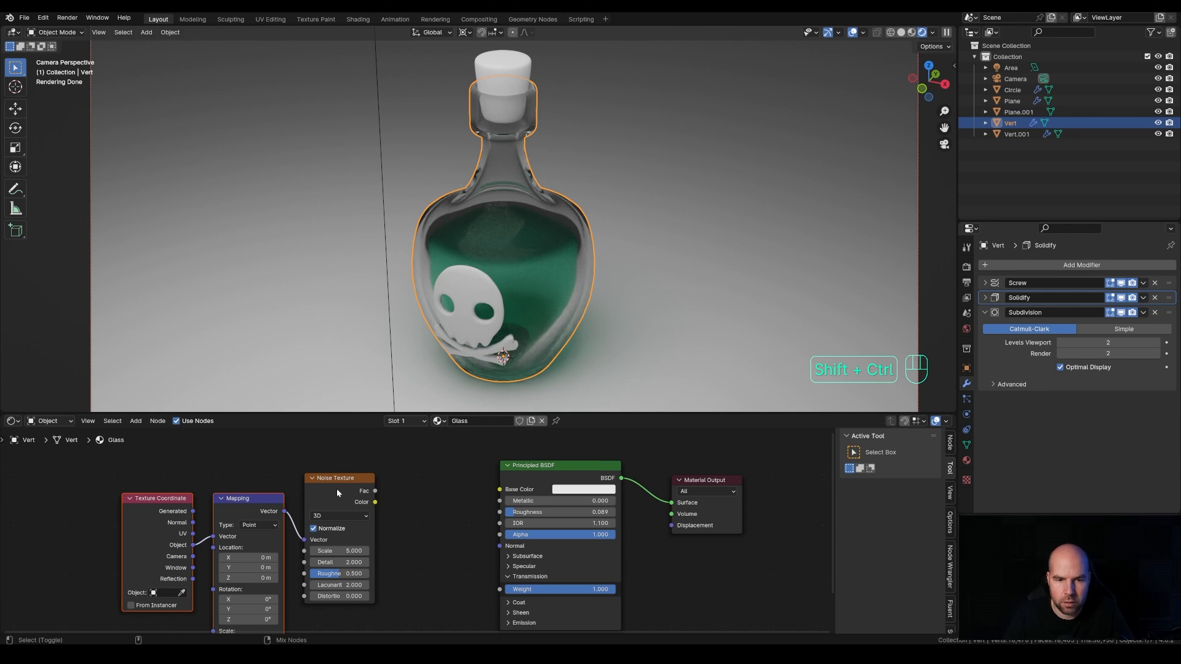
pyautogui.keyDown('ctrl'); pyautogui.keyDown('shift'); pyautogui.click(337, 488); pyautogui.keyUp('shift'); pyautogui.keyUp('ctrl')
pyautogui.moveTo(526, 243); pyautogui.dragTo(504, 274, button='middle')
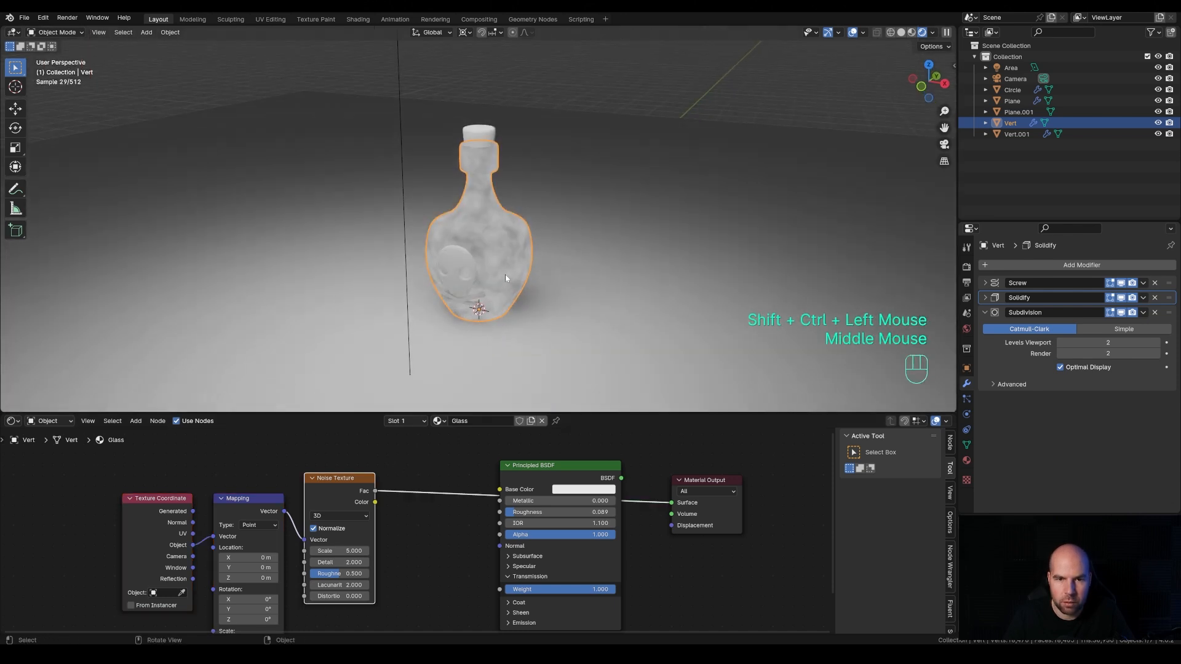
pyautogui.scroll(3, 506, 277)
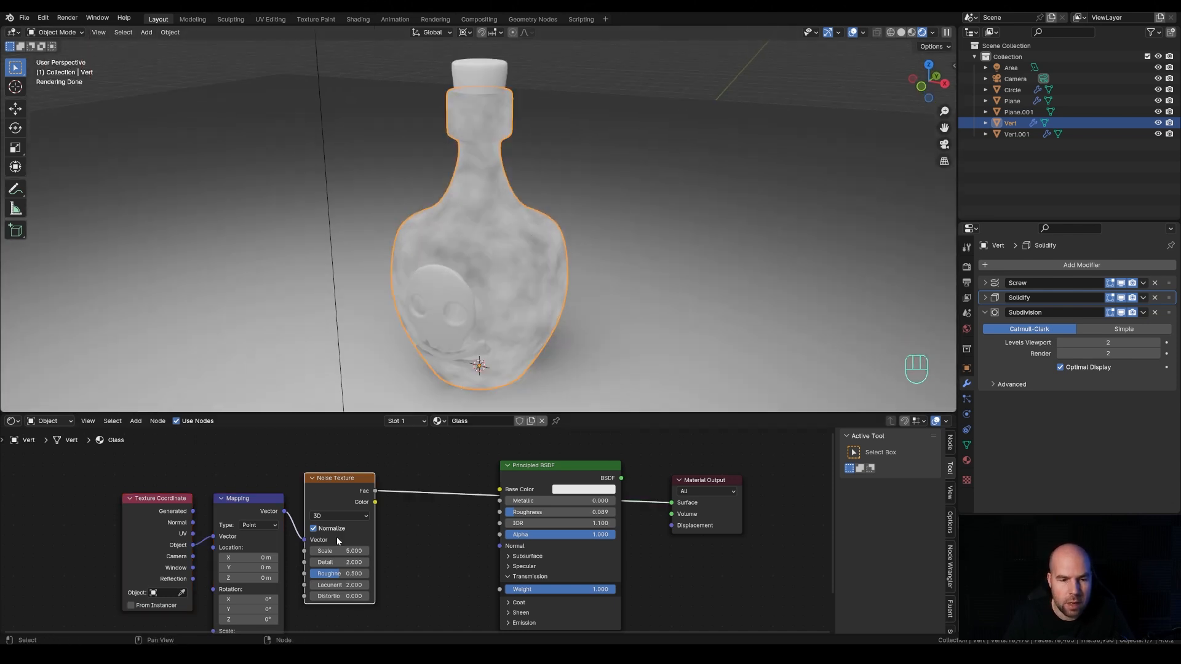
pyautogui.moveTo(349, 552); pyautogui.dragTo(323, 551)
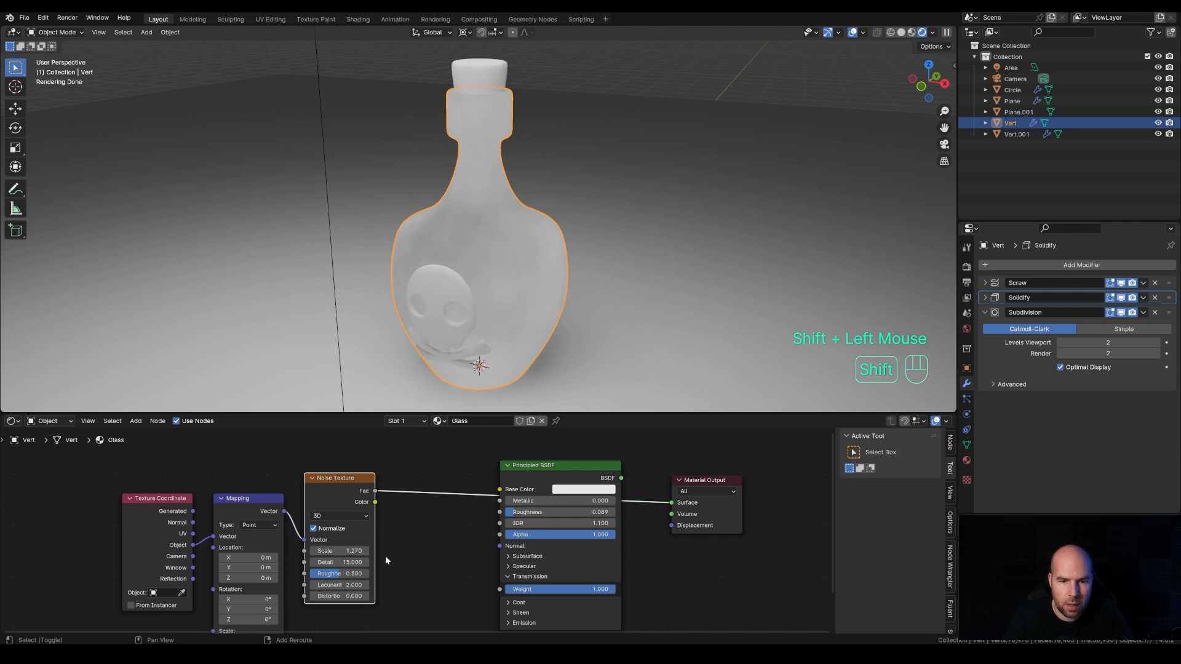
# - Insert a Color Ramp node between the Noise Texture and the Material Output
pyautogui.hotkey('shift', 'a')
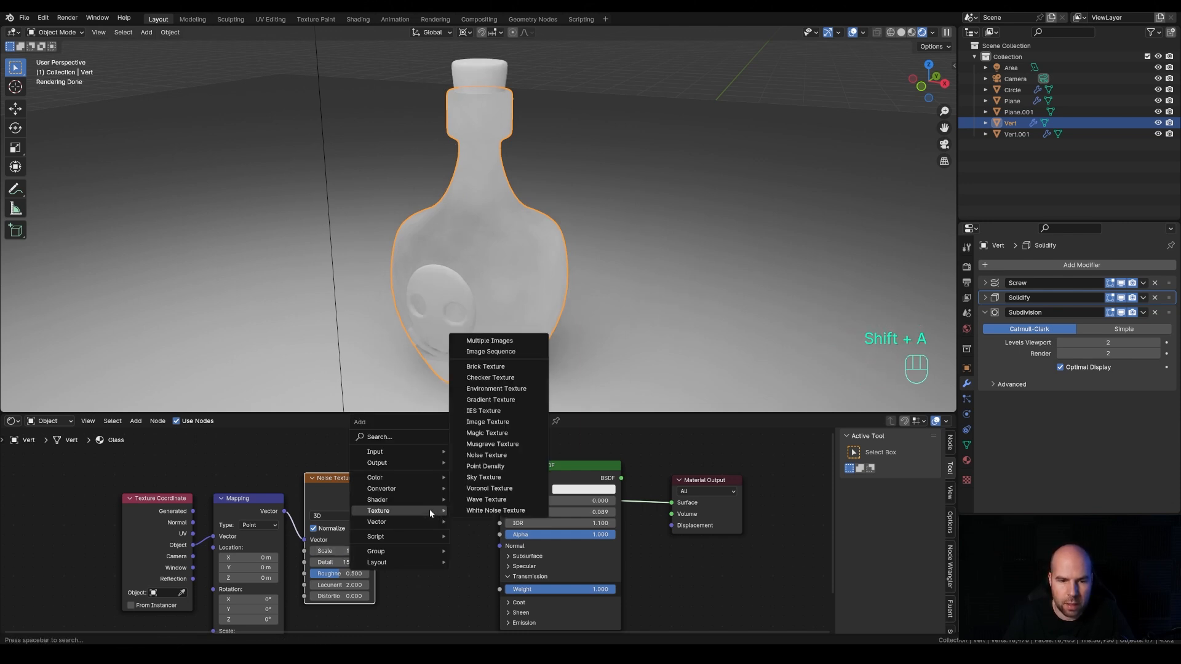
pyautogui.moveTo(434, 487)
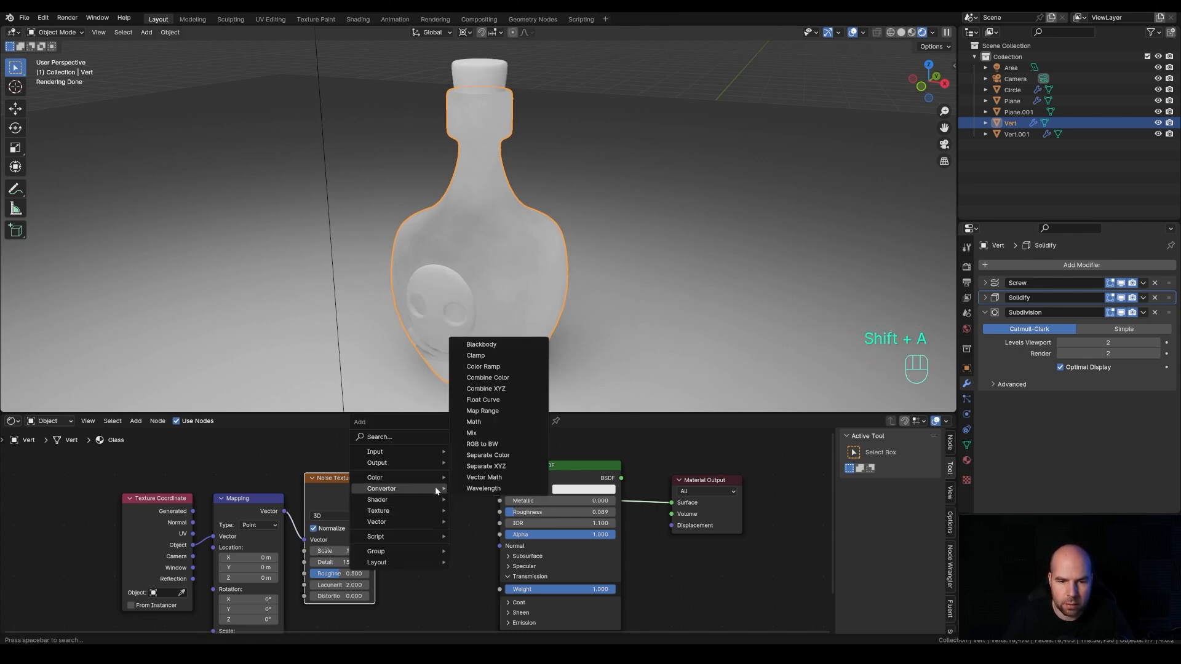
pyautogui.click(515, 367)
pyautogui.click(470, 575)
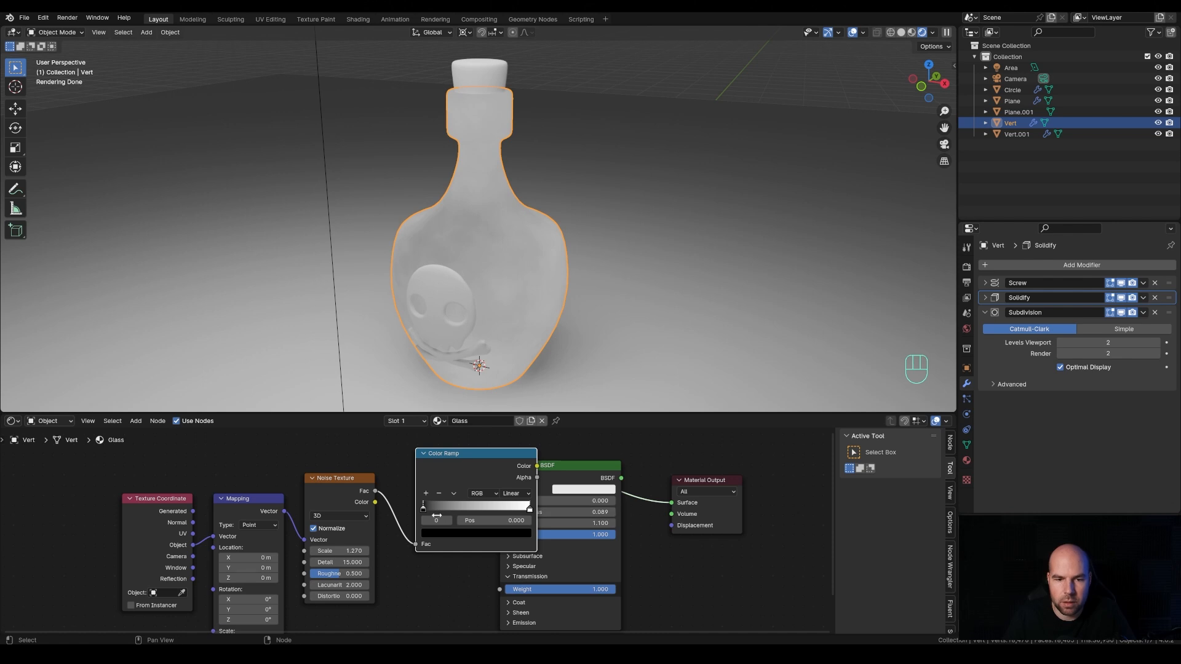
# - Bring the Color Ramp's stops closer together with black at 0.261, and set the Noise Texture's roughness to 0.533
pyautogui.moveTo(425, 507); pyautogui.dragTo(451, 510)
pyautogui.moveTo(527, 515); pyautogui.dragTo(470, 519)
pyautogui.moveTo(471, 513); pyautogui.dragTo(444, 515)
pyautogui.scroll(1, 338, 563)
pyautogui.moveTo(335, 580)
pyautogui.mouseDown()
pyautogui.moveTo(316, 581)
pyautogui.moveTo(341, 581)
pyautogui.mouseUp()
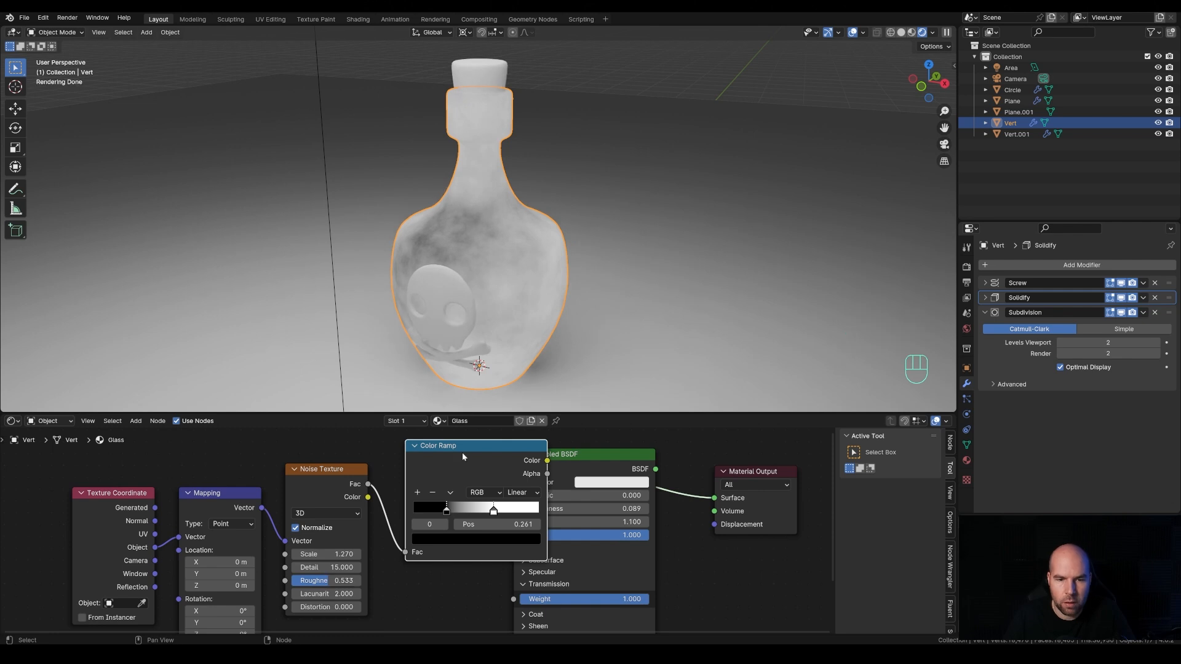
# - Move the Texture Coordinate, Mapping, Noise Texture and Color Ramp nodes together clear of the Principled BSDF node
pyautogui.scroll(-2, 415, 558)
pyautogui.scroll(-1, 416, 558)
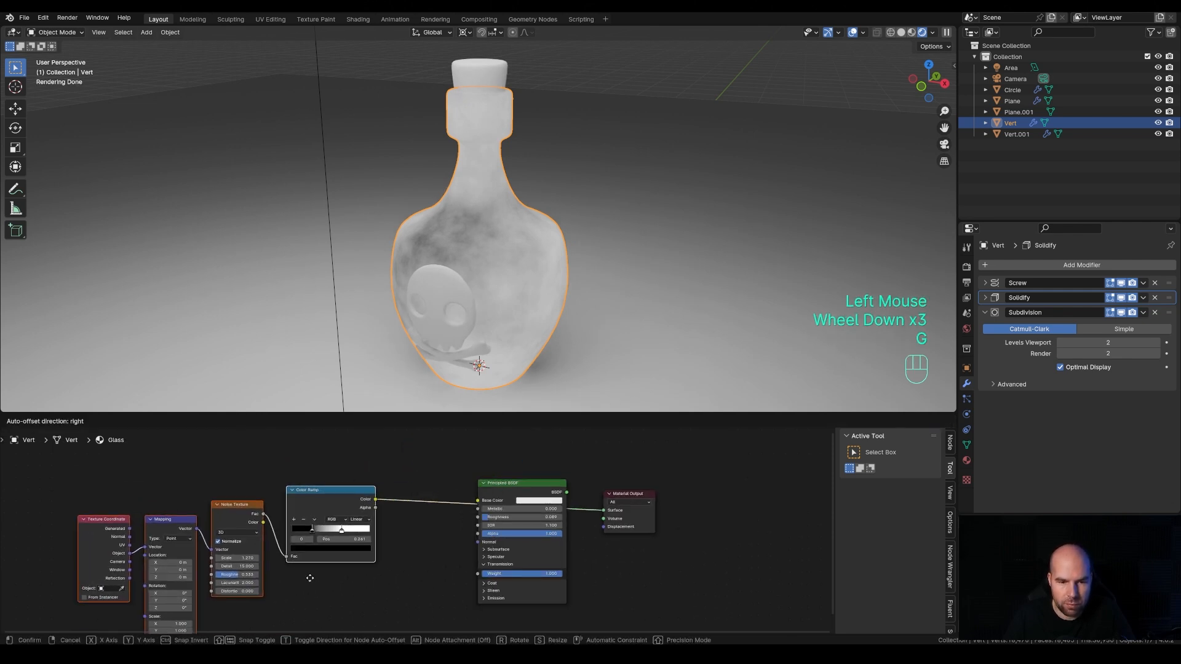
pyautogui.scroll(-1, 355, 570)
pyautogui.press('g')
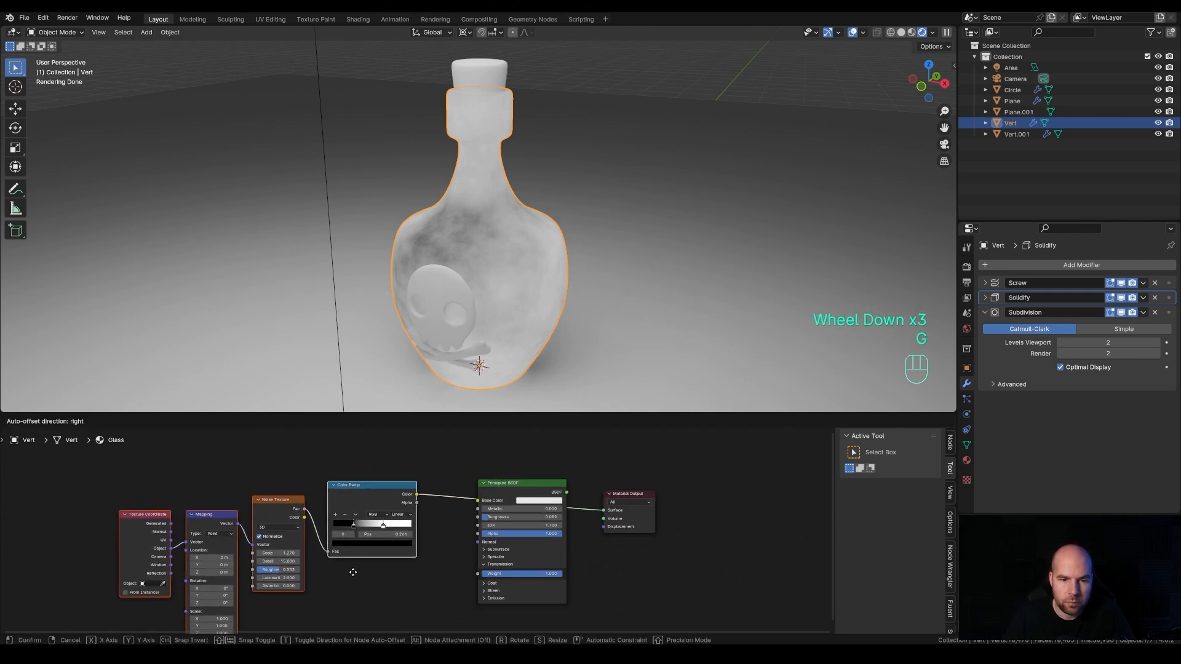
pyautogui.click(352, 572)
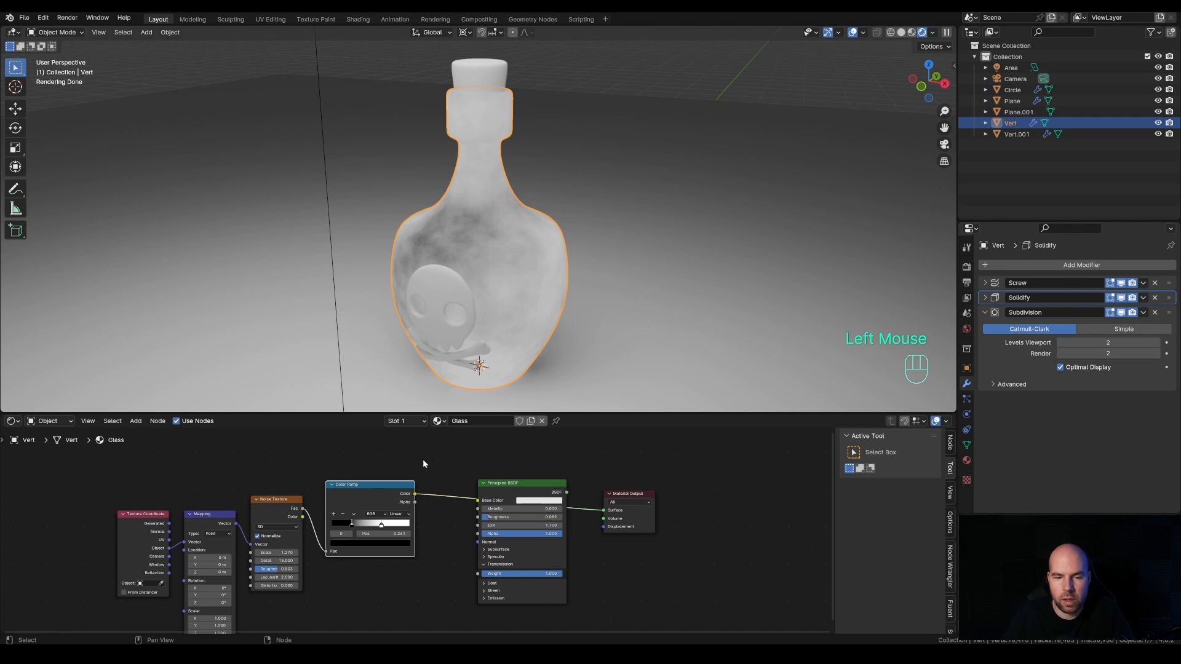
# - Shift the Color Ramp's white stop to 0.982 and its black stop to 0.495, lightening the black to dark grey
pyautogui.scroll(3, 423, 467)
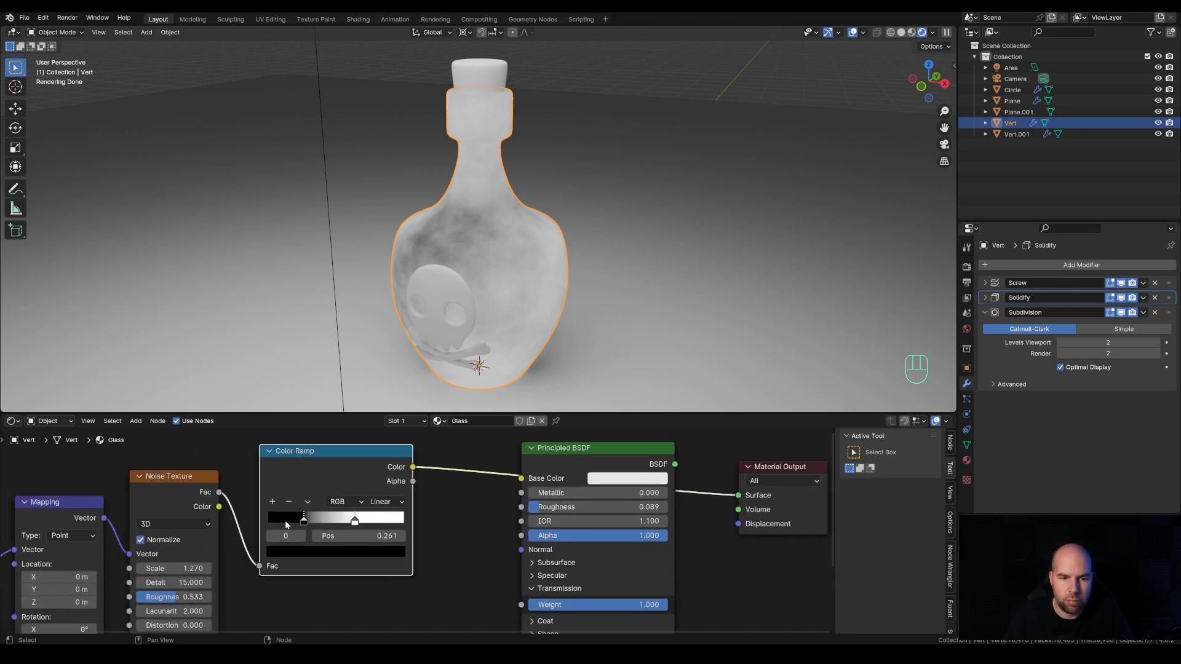
pyautogui.moveTo(312, 521); pyautogui.dragTo(339, 523)
pyautogui.click(356, 521)
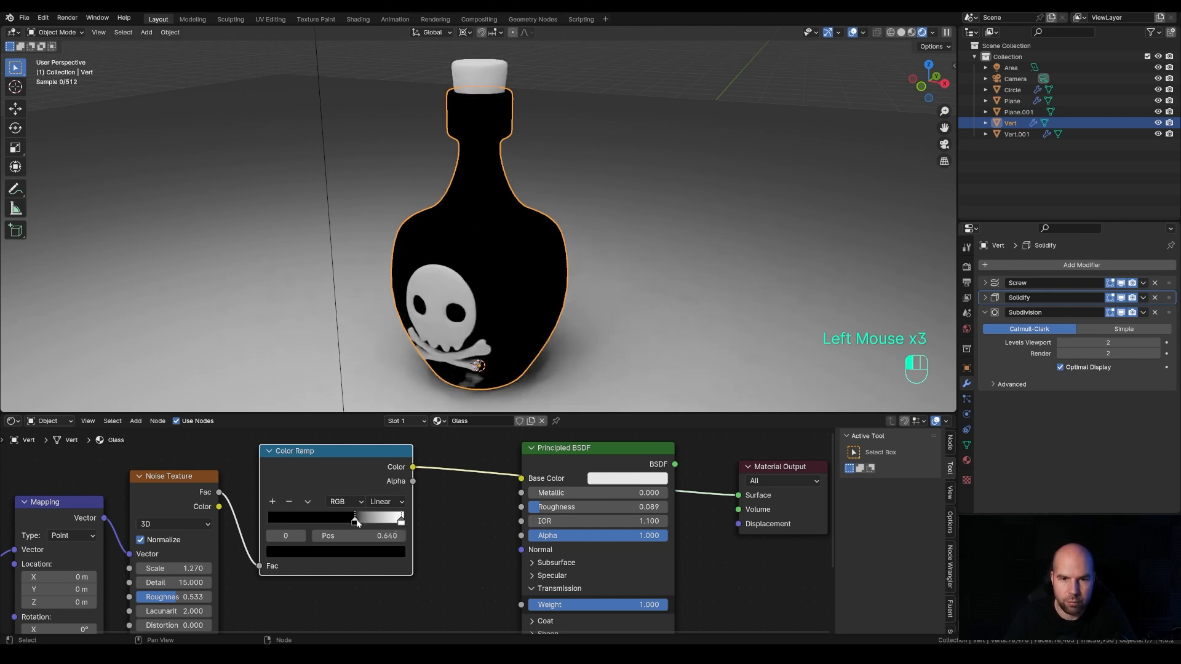
pyautogui.click(320, 552)
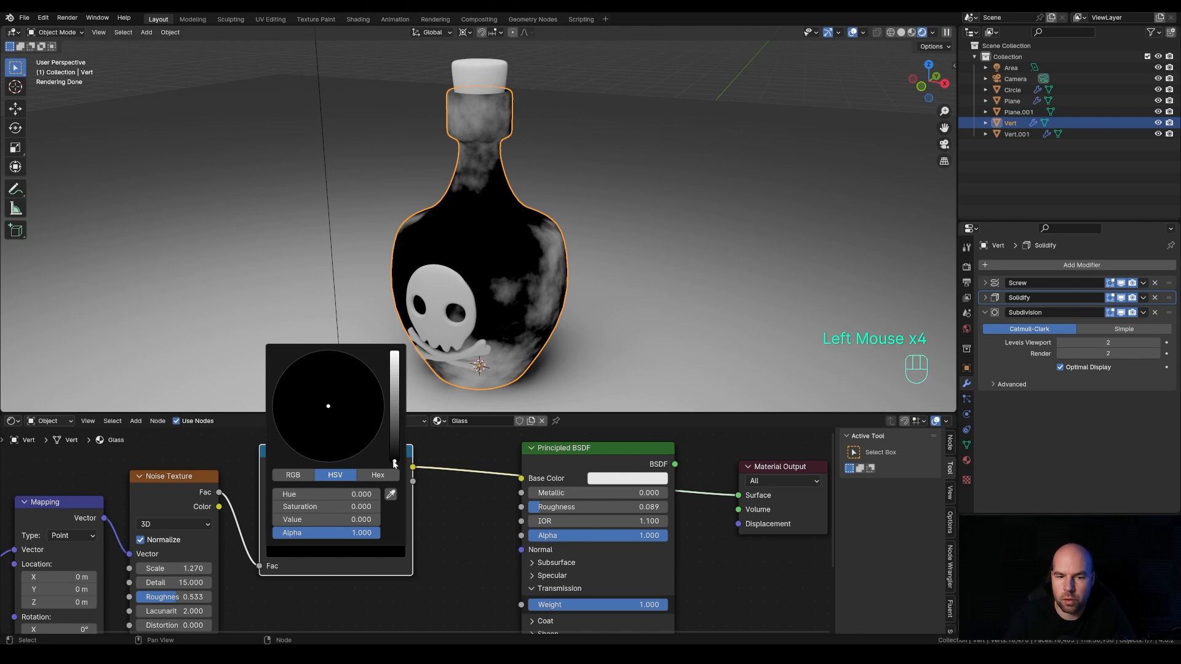
pyautogui.moveTo(395, 463); pyautogui.dragTo(394, 452)
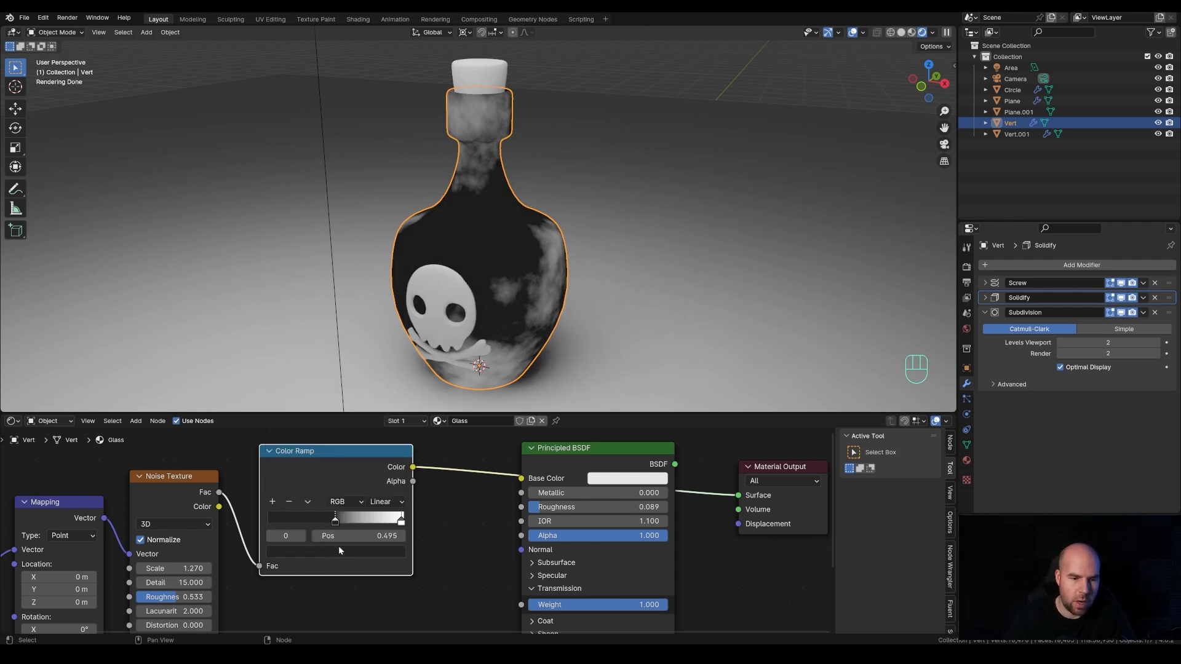
pyautogui.click(401, 522)
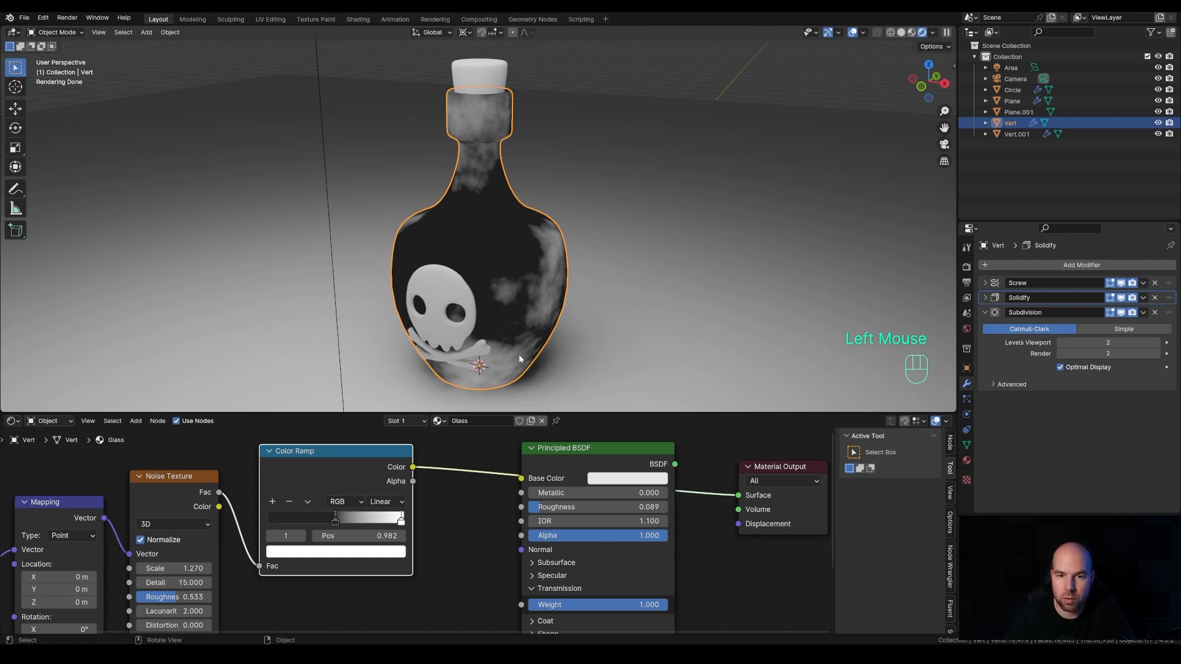
# - Darken the Color Ramp's white stop to grey with a value of 0.296
pyautogui.click(371, 556)
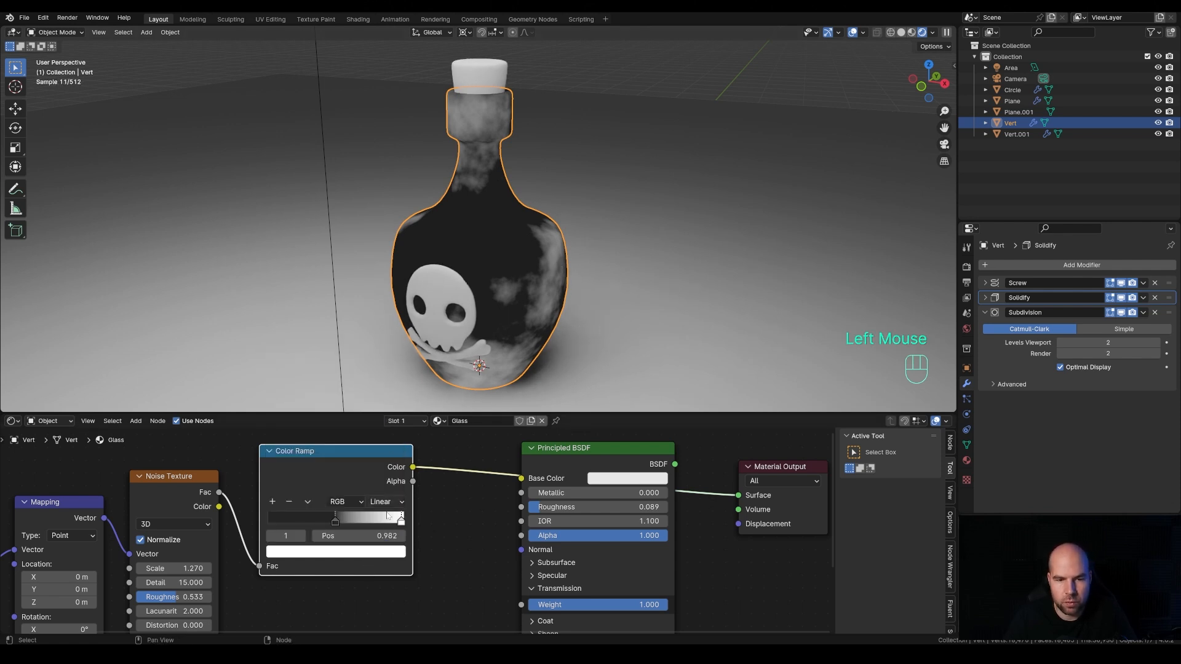
pyautogui.click(382, 553)
pyautogui.moveTo(396, 383)
pyautogui.mouseDown()
pyautogui.moveTo(394, 410)
pyautogui.moveTo(394, 399)
pyautogui.mouseUp()
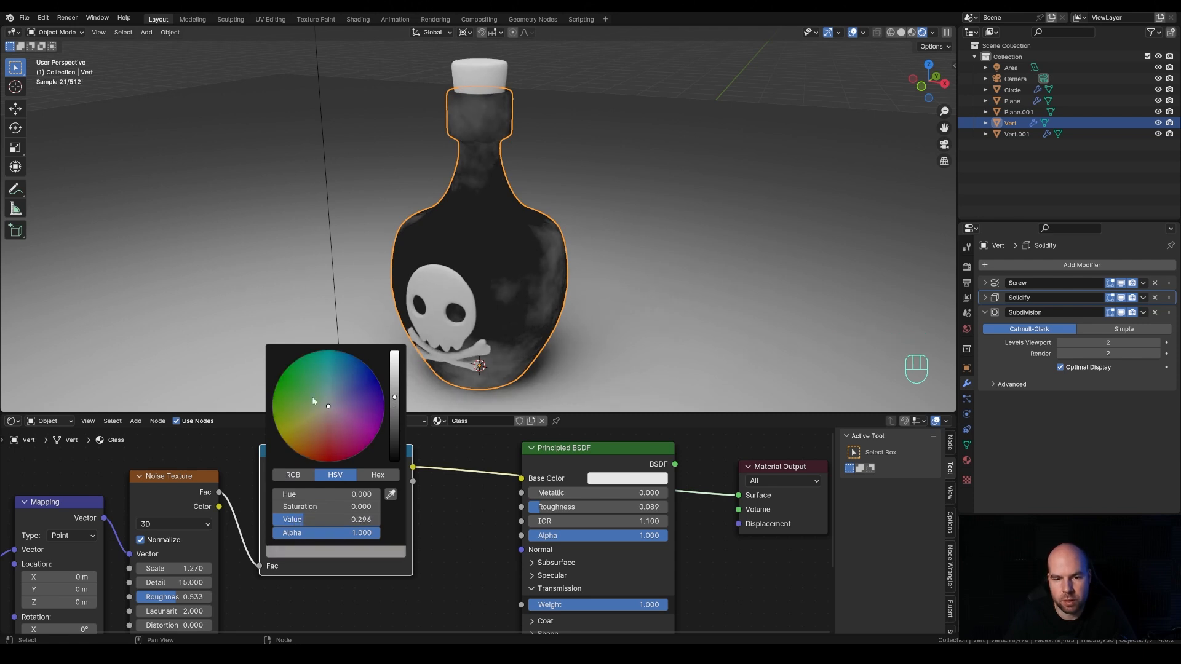
# - Feed the Color Ramp's colour into the Principled BSDF's Roughness and connect the shader back to the Material Output
pyautogui.moveTo(413, 467); pyautogui.dragTo(521, 507)
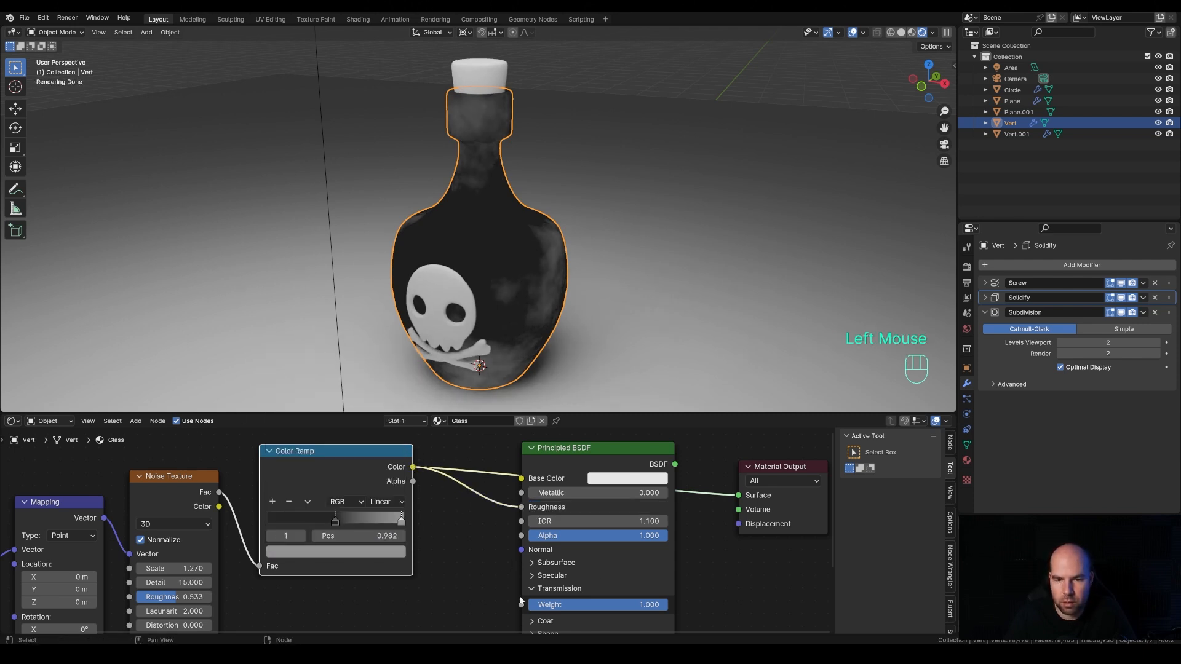
pyautogui.keyDown('ctrl'); pyautogui.keyDown('shift'); pyautogui.click(589, 451); pyautogui.keyUp('shift'); pyautogui.keyUp('ctrl')
pyautogui.scroll(-2, 589, 449)
pyautogui.moveTo(562, 258); pyautogui.dragTo(529, 332, button='middle')
pyautogui.scroll(2, 508, 350)
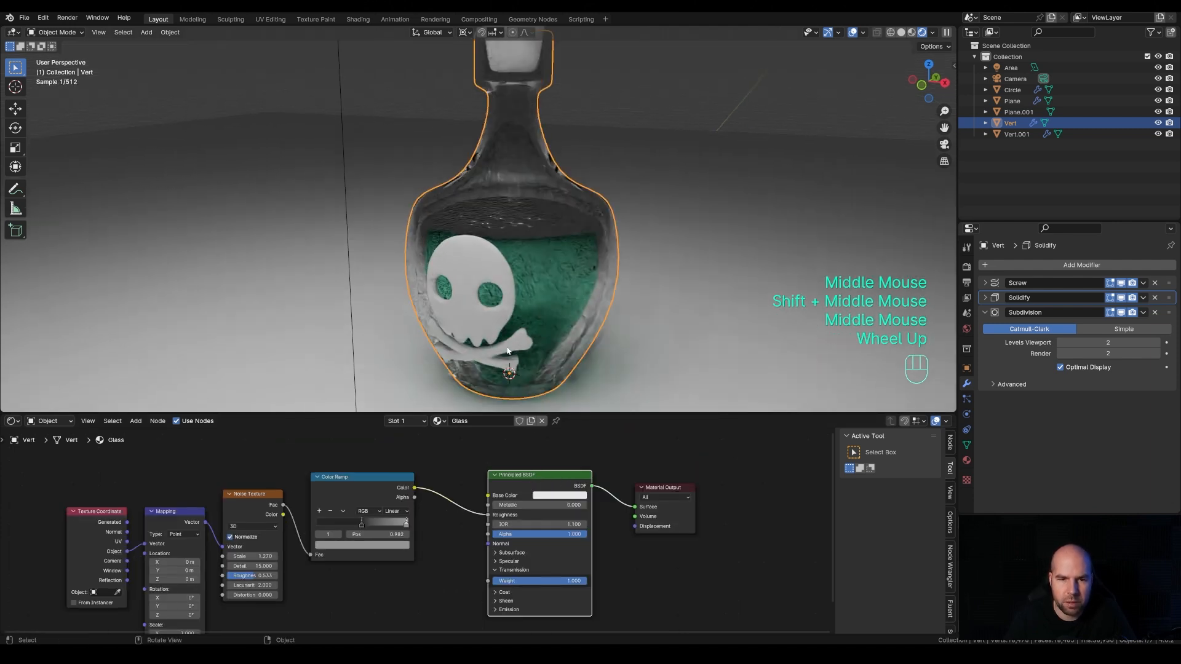
# - Brighten the Color Ramp's light stop to a value of 0.664 and shift its dark stop to about 0.25
pyautogui.click(406, 522)
pyautogui.click(381, 546)
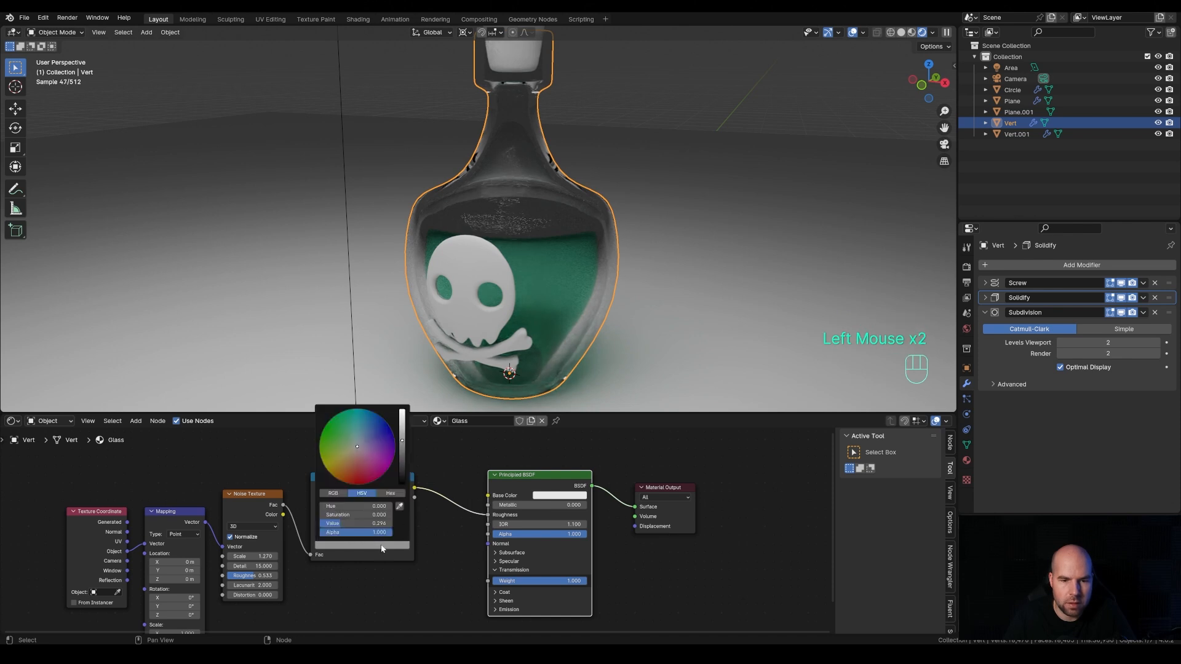
pyautogui.moveTo(402, 439); pyautogui.dragTo(401, 416)
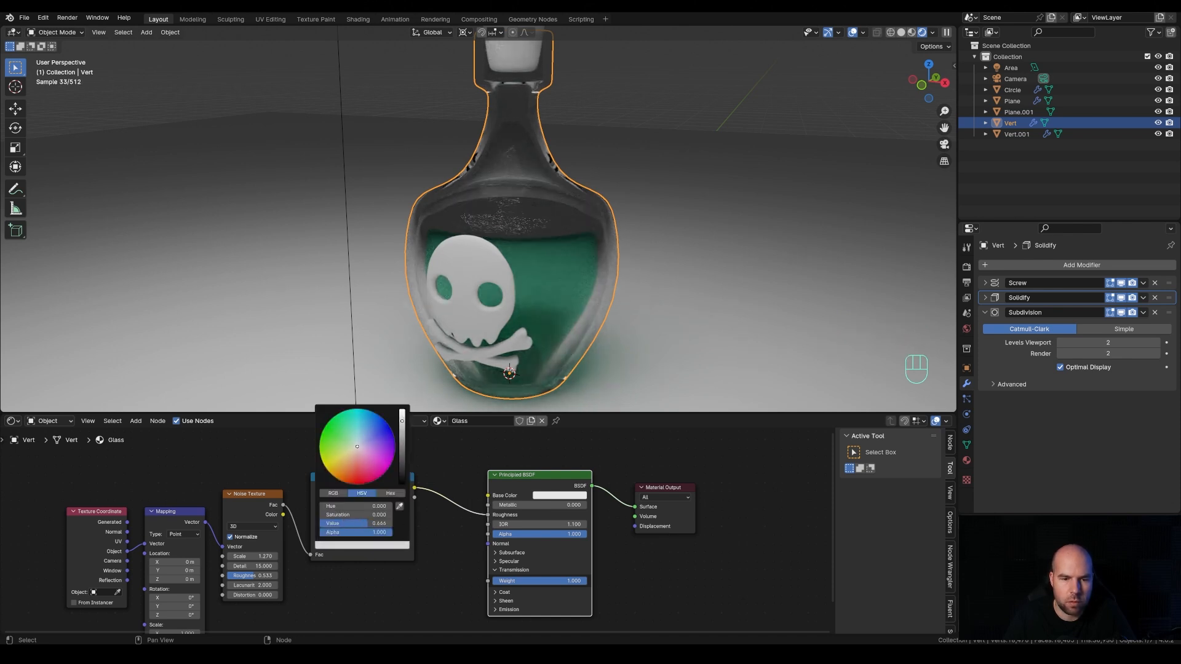
pyautogui.moveTo(361, 524); pyautogui.dragTo(338, 525)
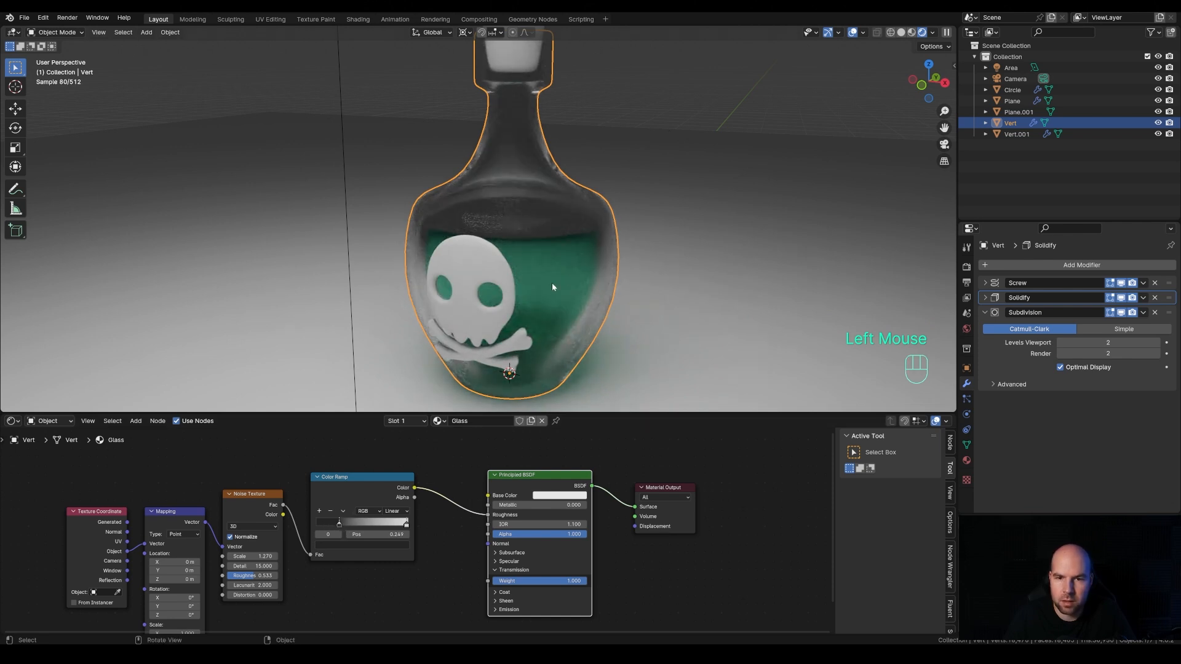
# - Examine the smudged glass from several angles and through the scene camera
pyautogui.scroll(1, 551, 287)
pyautogui.moveTo(567, 311); pyautogui.dragTo(604, 278, button='middle')
pyautogui.scroll(-1, 559, 241)
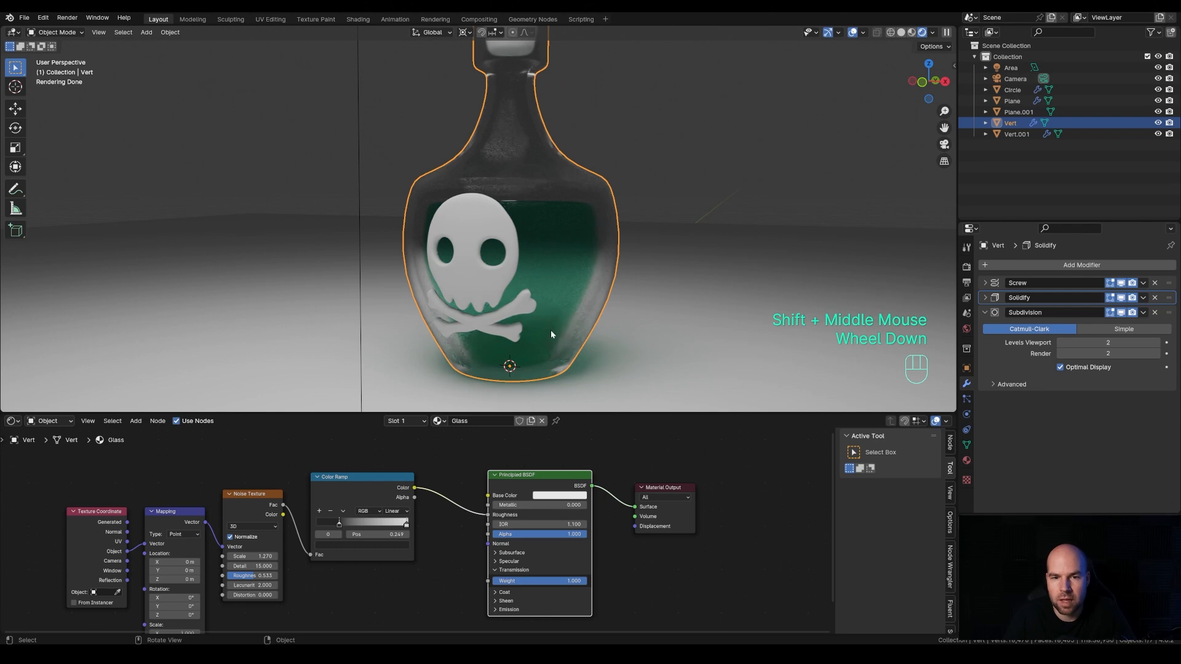
pyautogui.scroll(-1, 541, 296)
pyautogui.moveTo(540, 290); pyautogui.dragTo(573, 230, button='middle')
pyautogui.scroll(-3, 575, 208)
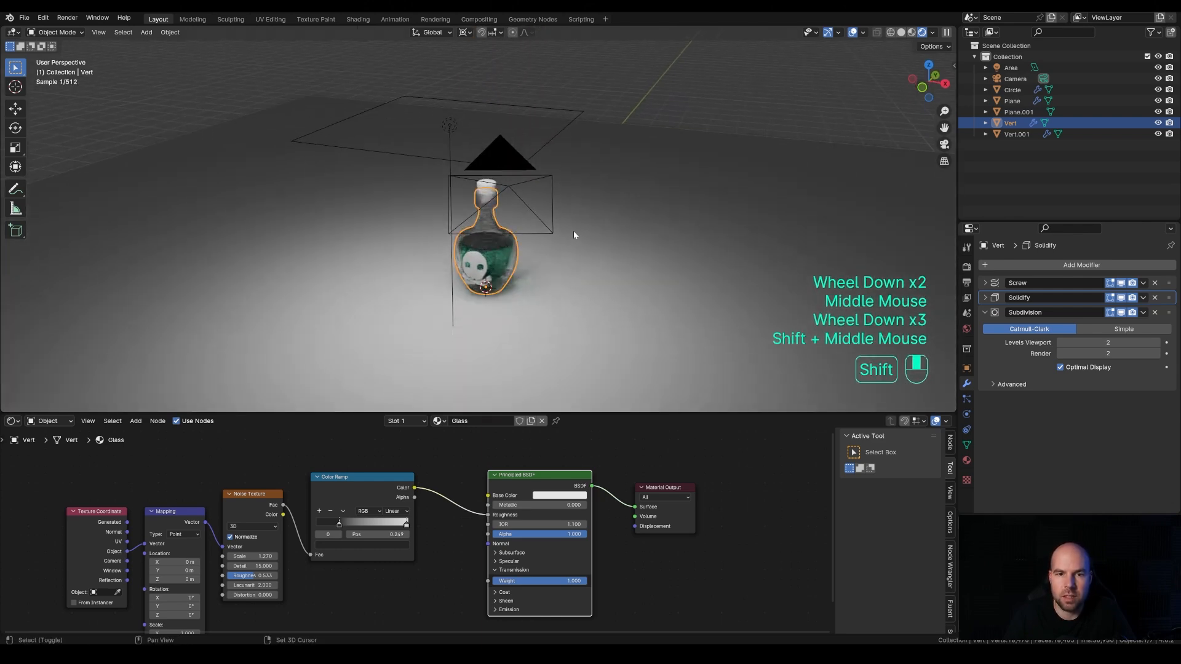
pyautogui.press('KP_0')
pyautogui.scroll(-2, 574, 234)
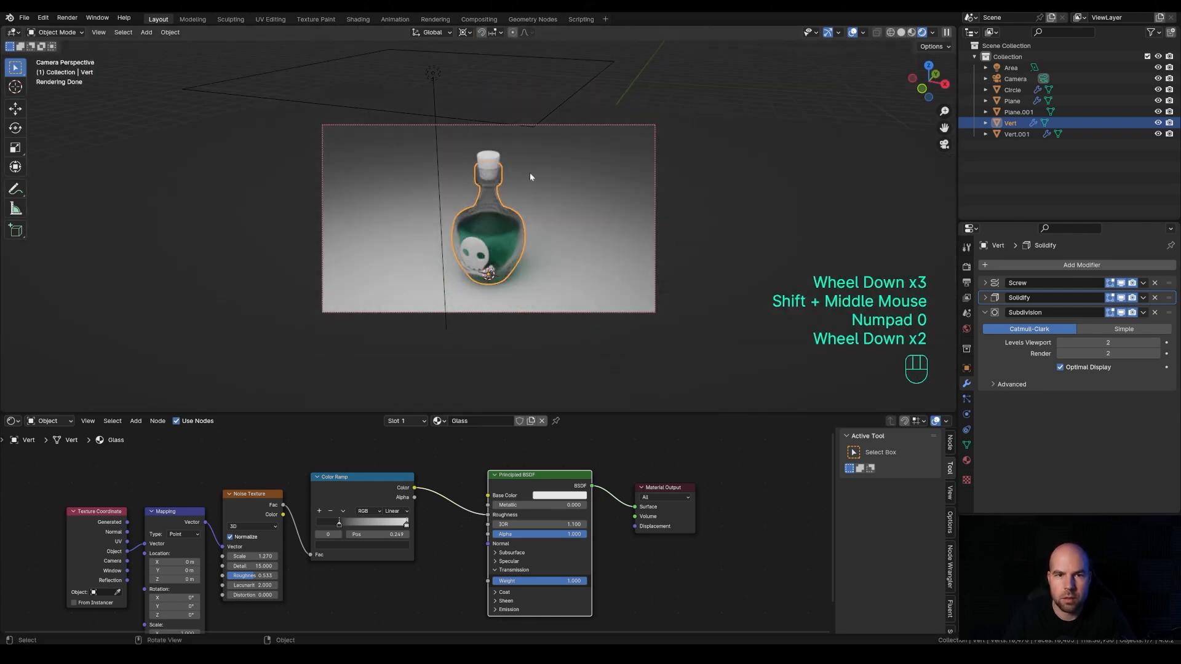
# - Shrink the area light to 2.81 m and move it horizontally closer to the bottle without changing its height
pyautogui.click(436, 74)
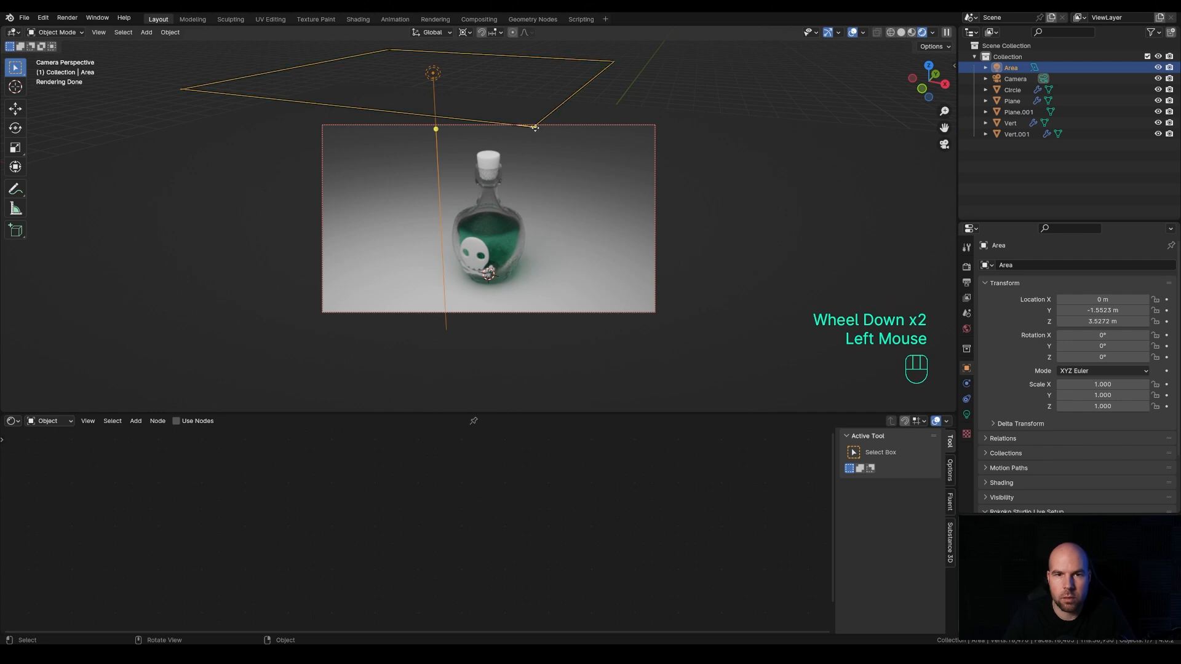
pyautogui.moveTo(533, 127); pyautogui.dragTo(512, 113)
pyautogui.press('g')
pyautogui.hotkey('shift', 'z')
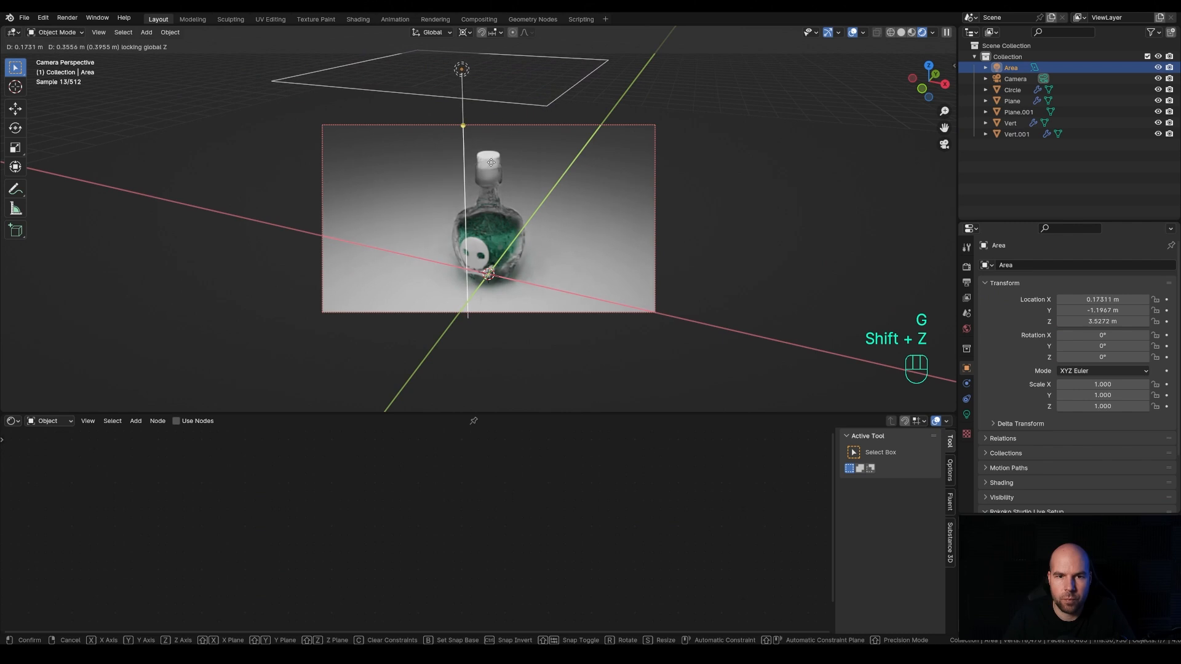
pyautogui.scroll(-3, 459, 80)
pyautogui.click(479, 111)
# - Raise the area light by about 0.153 m along Z
pyautogui.scroll(-2, 478, 115)
pyautogui.press('g')
pyautogui.press('z')
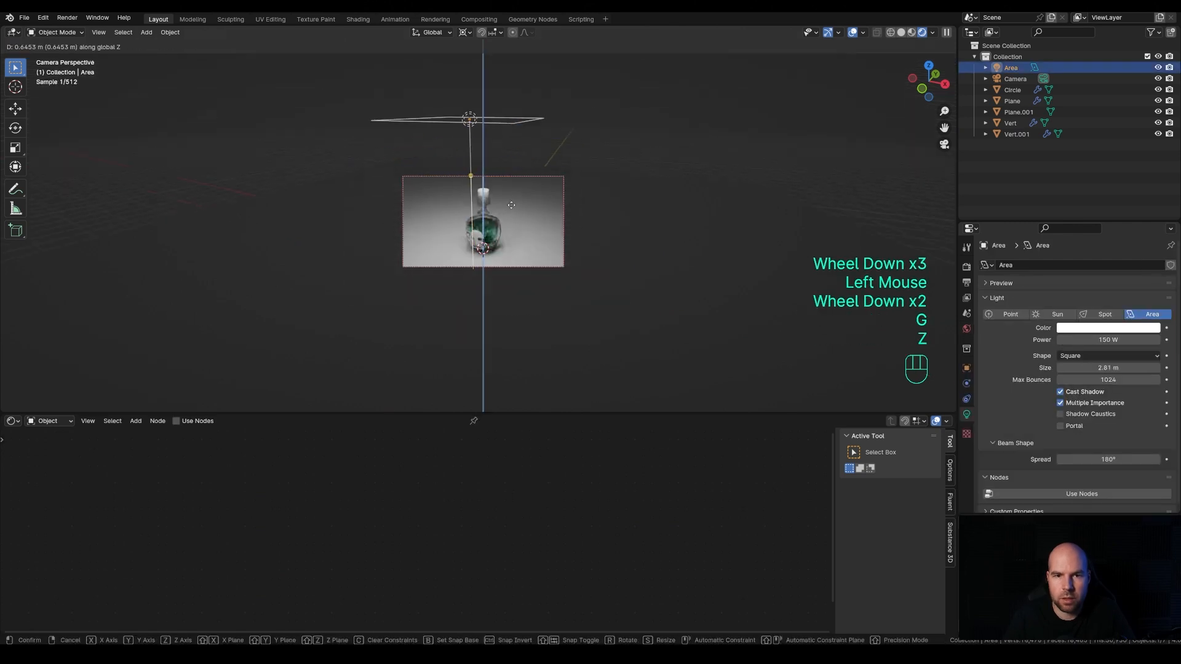
pyautogui.click(499, 182)
pyautogui.scroll(2, 500, 182)
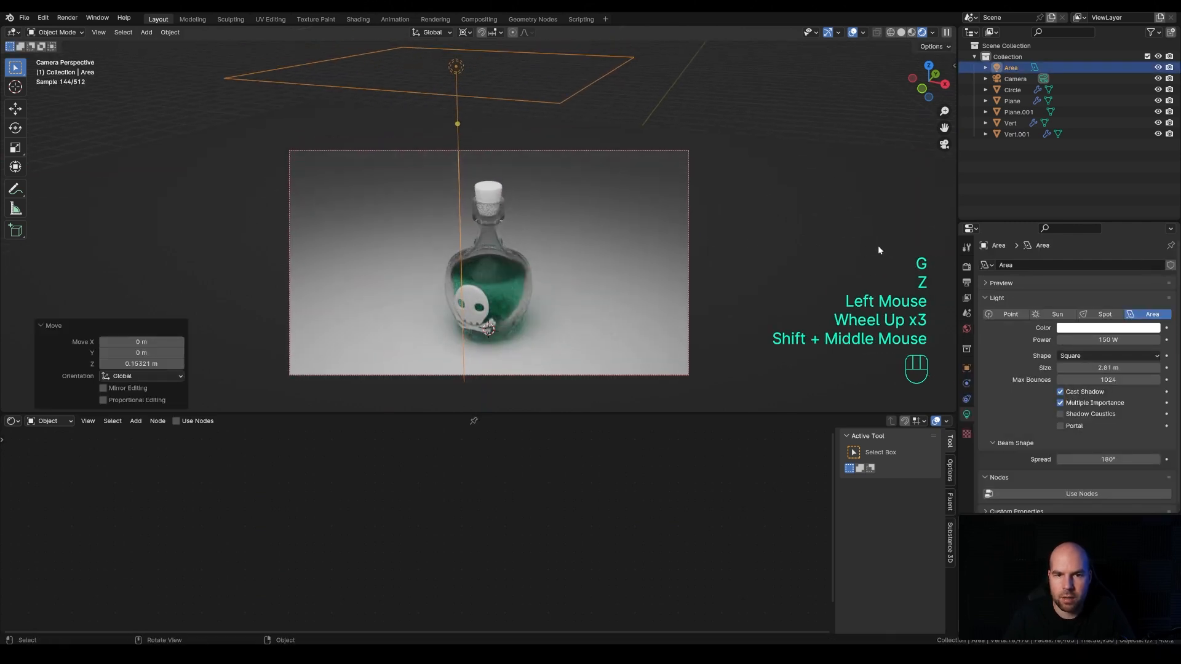
pyautogui.scroll(-1, 877, 245)
# - Set the area light's power to 350 W and raise it by about 0.286 m along Z
pyautogui.click(1114, 340)
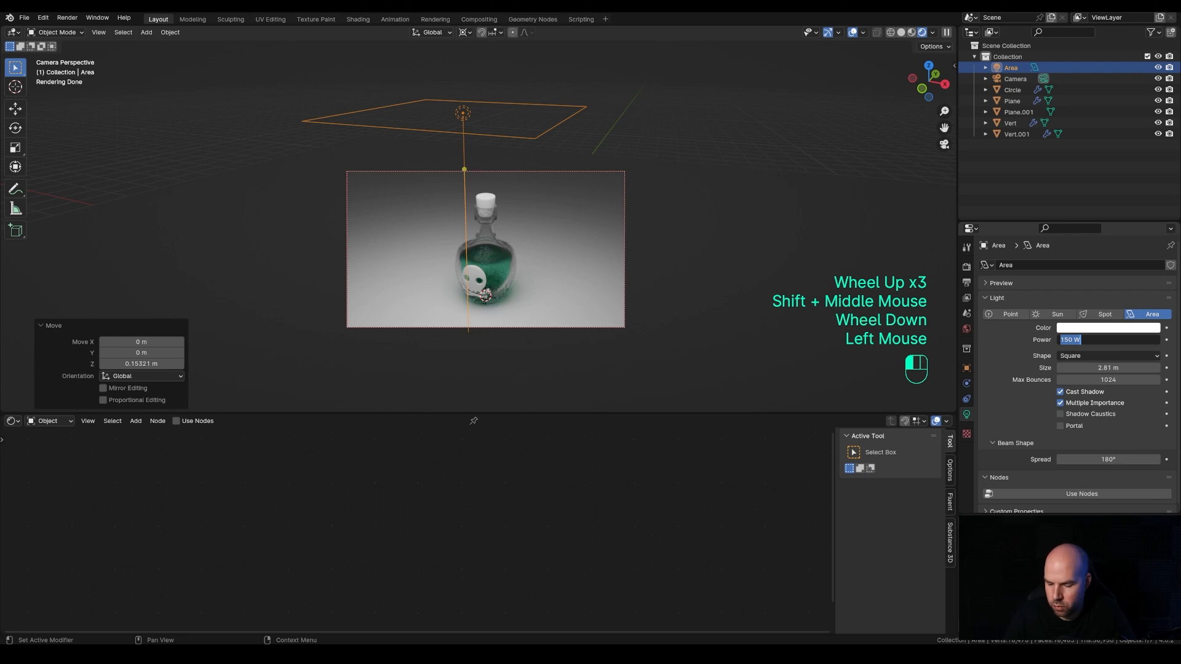
pyautogui.write('350')
pyautogui.press('Return')
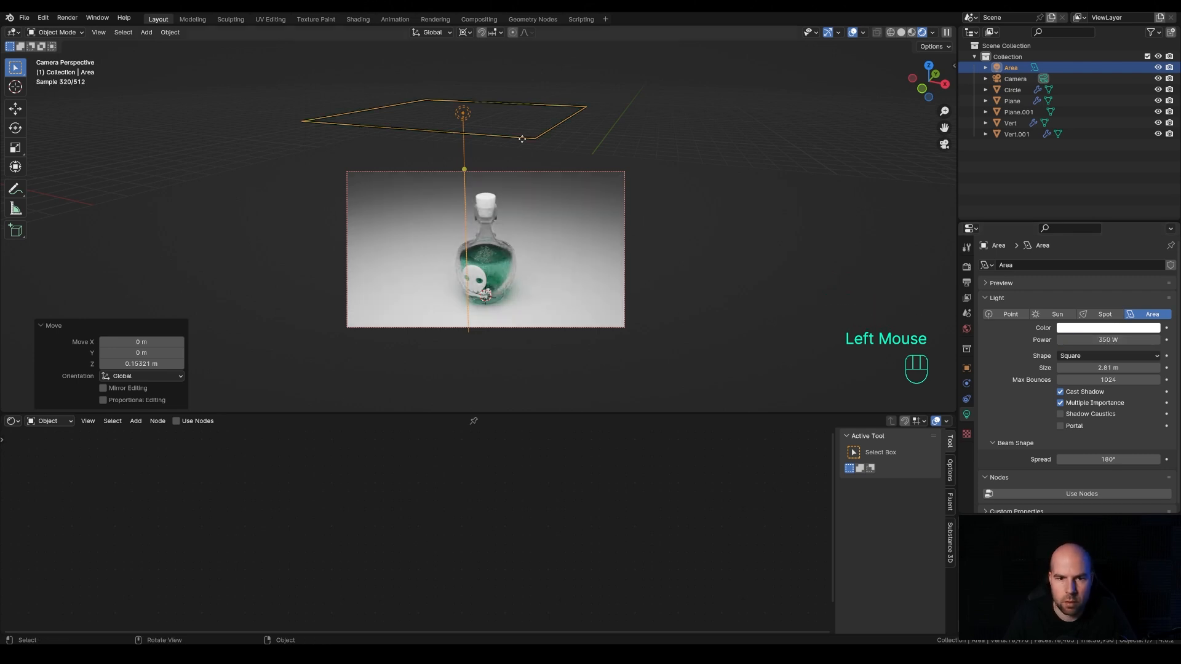
pyautogui.press('g')
pyautogui.press('z')
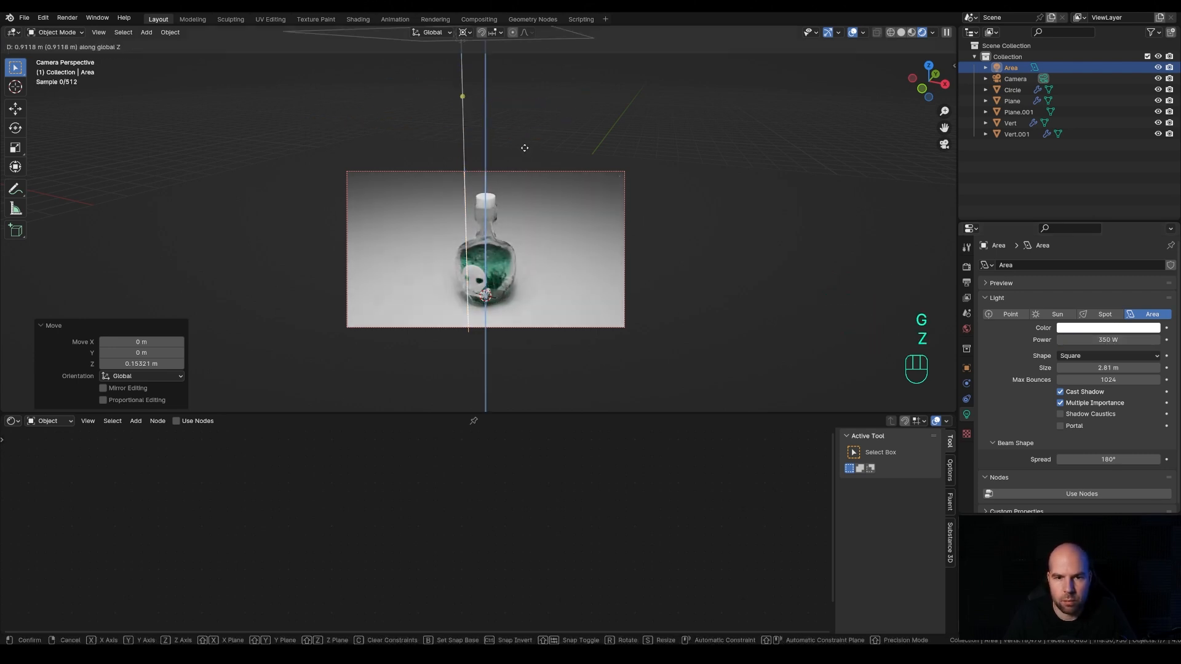
pyautogui.click(523, 173)
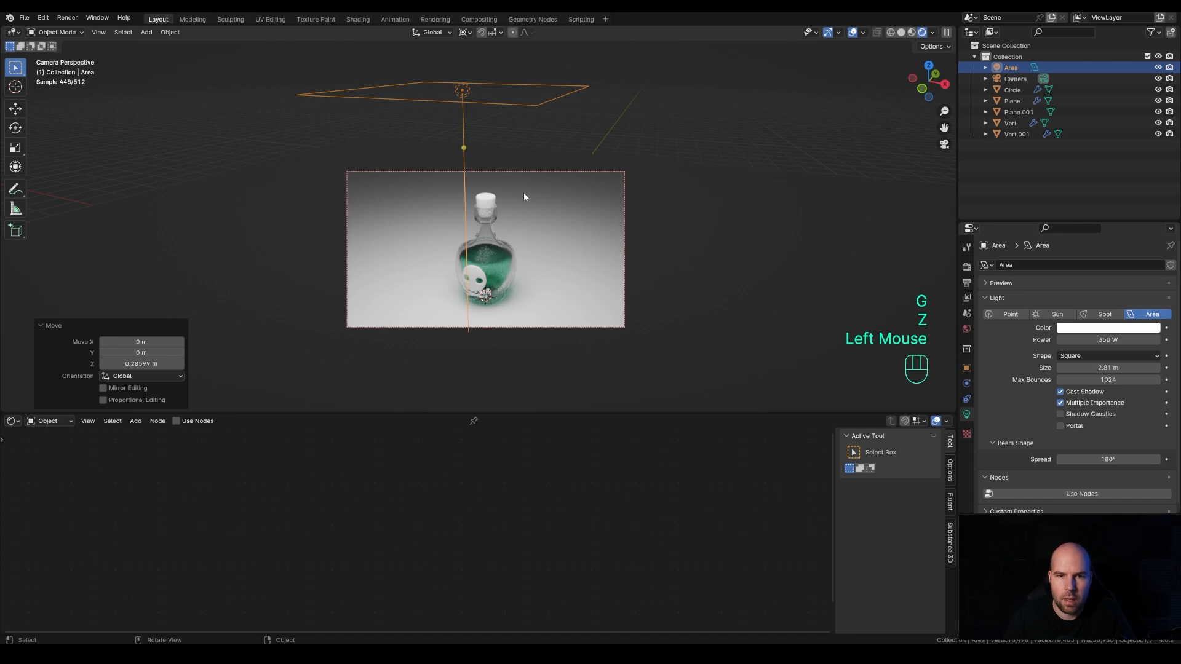
# - Duplicate the area light in top view and place the copy behind the bottle, offset about -0.983 m in X and 3.717 m in Y
pyautogui.moveTo(524, 196); pyautogui.dragTo(529, 208, button='middle')
pyautogui.scroll(-3, 516, 224)
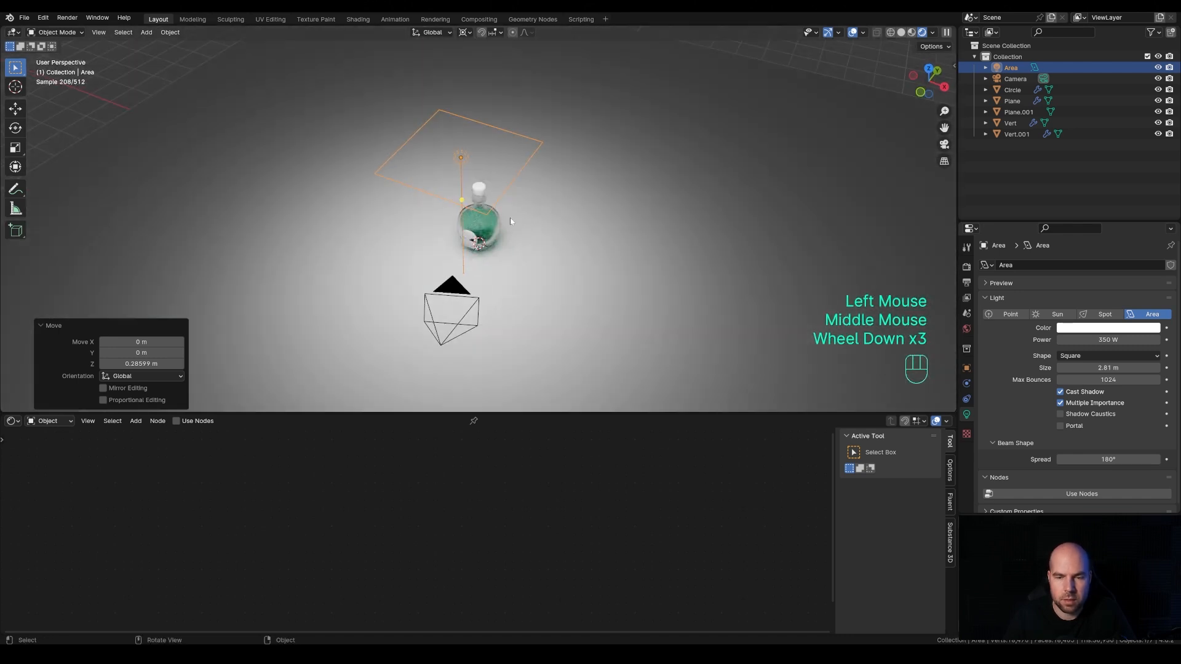
pyautogui.press('KP_7')
pyautogui.scroll(1, 586, 328)
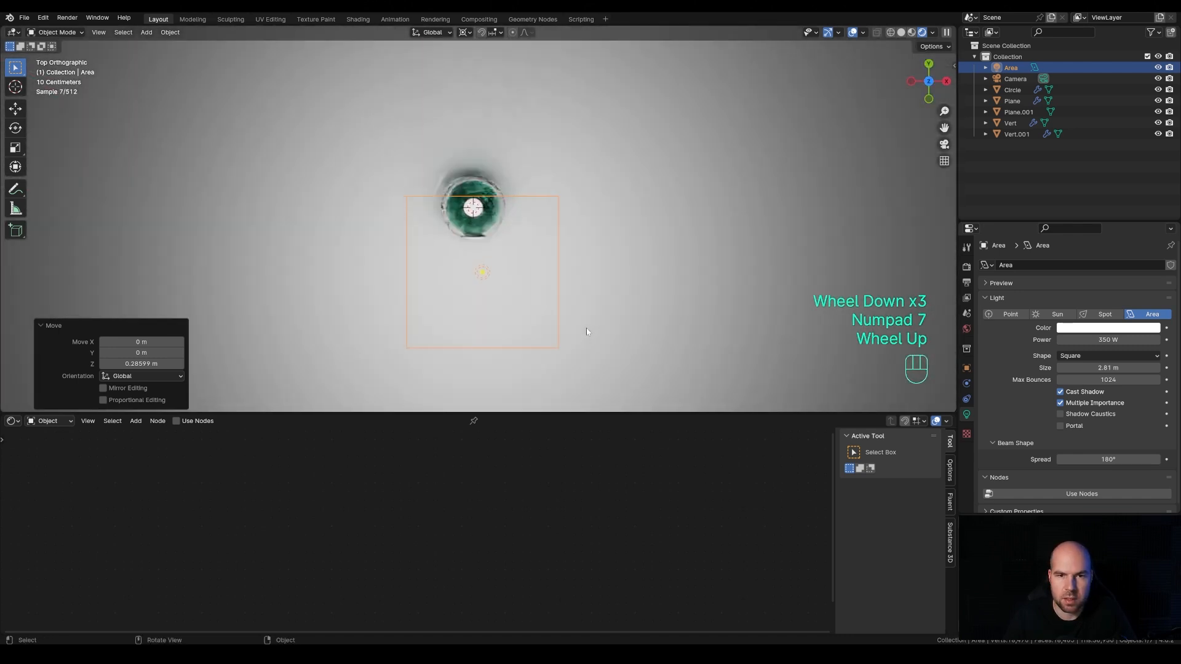
pyautogui.scroll(-1, 586, 326)
pyautogui.hotkey('shift', 'd')
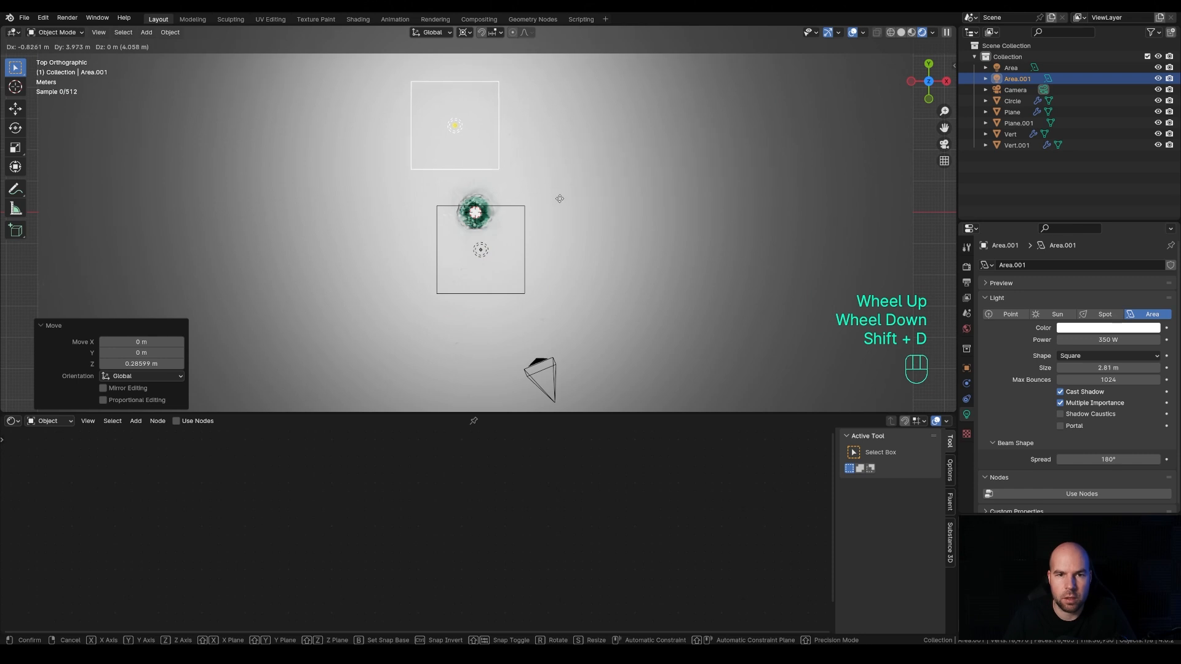
pyautogui.click(557, 205)
# - Lower the duplicated area light by about 3.093 m along Z in the camera view
pyautogui.press('KP_0')
pyautogui.press('g')
pyautogui.press('z')
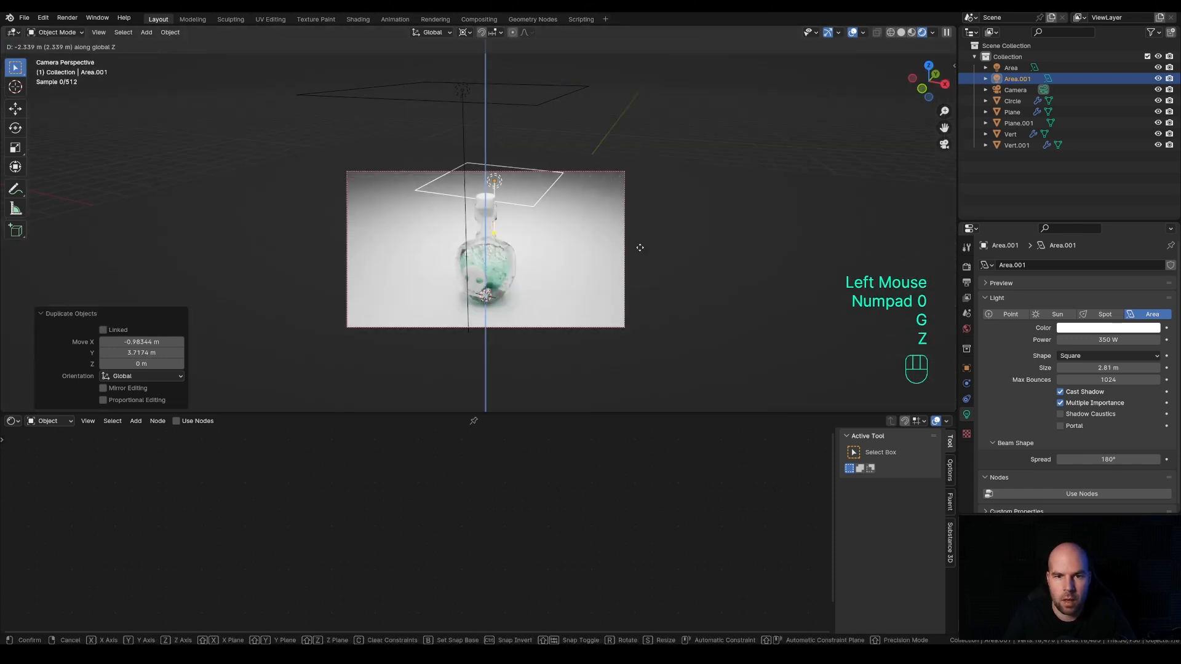
pyautogui.click(625, 258)
# - Shrink the duplicated area light to 1.74 m and change its shape to Disk
pyautogui.moveTo(561, 198); pyautogui.dragTo(537, 204)
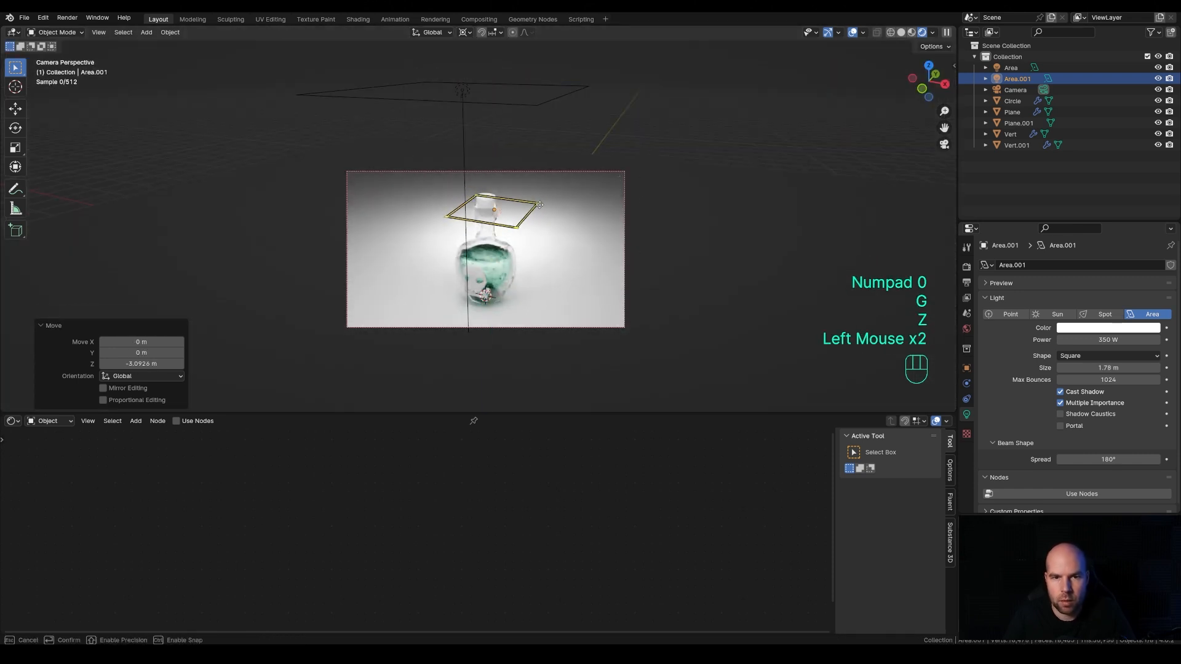
pyautogui.click(1102, 356)
pyautogui.click(1103, 393)
# - Shift the disk light about -0.158 m in X and -0.304 m in Y, and lower it by about 0.46 m
pyautogui.scroll(2, 416, 223)
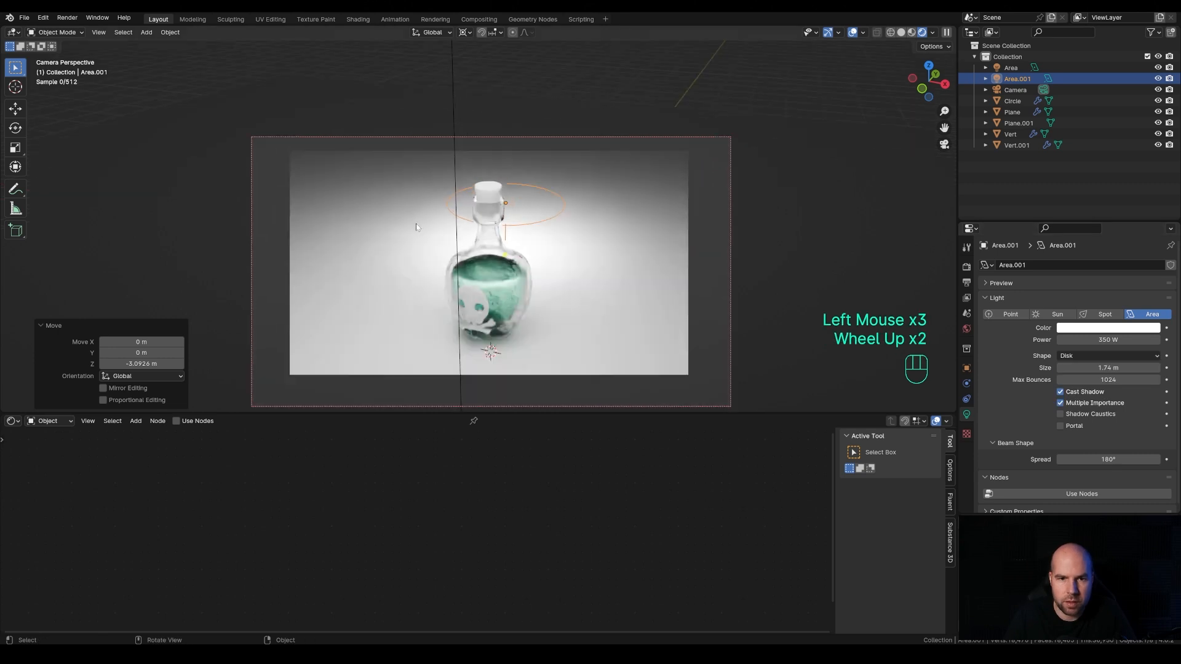
pyautogui.keyDown('shift'); pyautogui.moveTo(415, 223); pyautogui.dragTo(608, 257, button='middle'); pyautogui.keyUp('shift')
pyautogui.press('g')
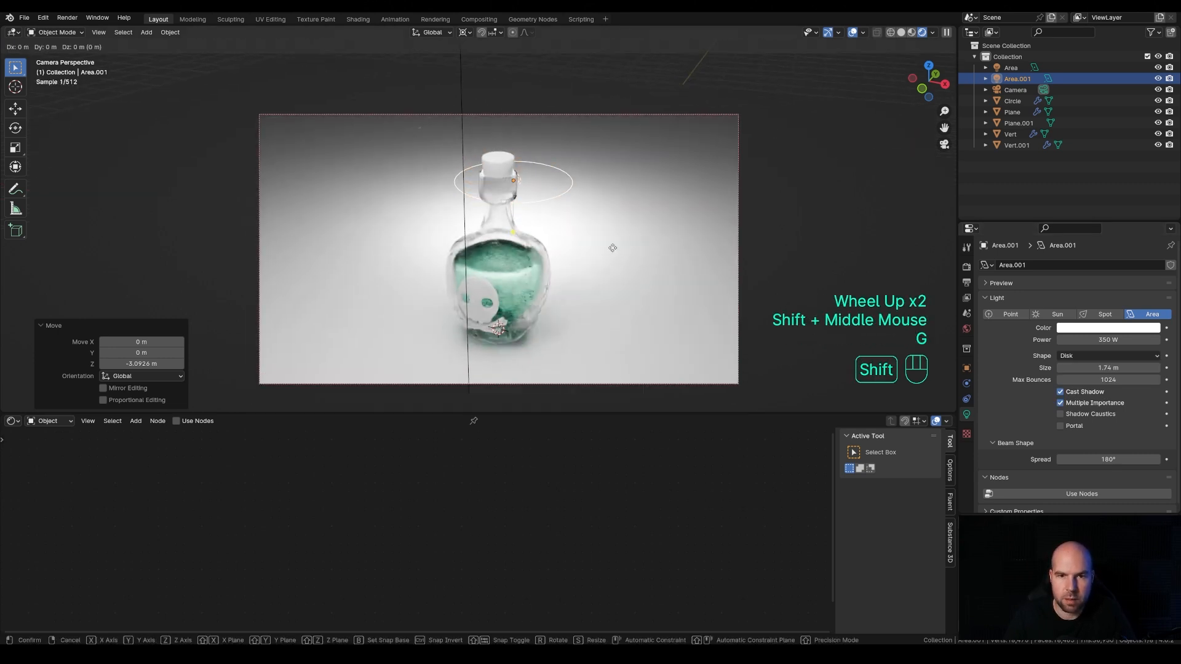
pyautogui.hotkey('shift', 'z')
pyautogui.click(471, 272)
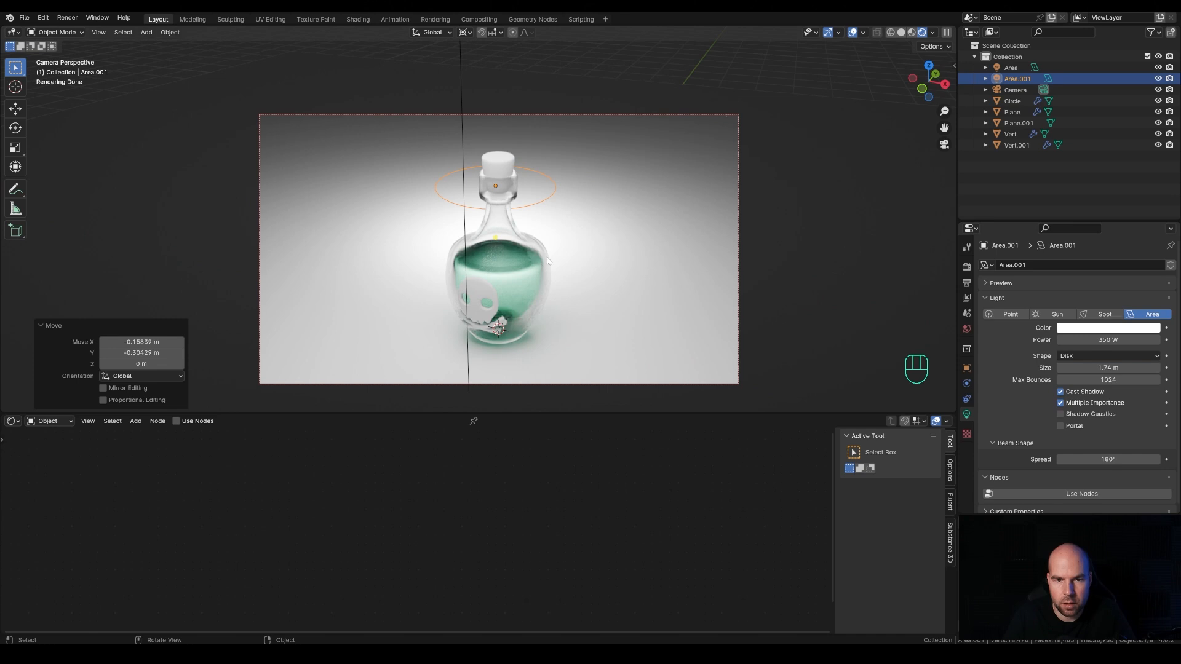
pyautogui.press('g')
pyautogui.press('z')
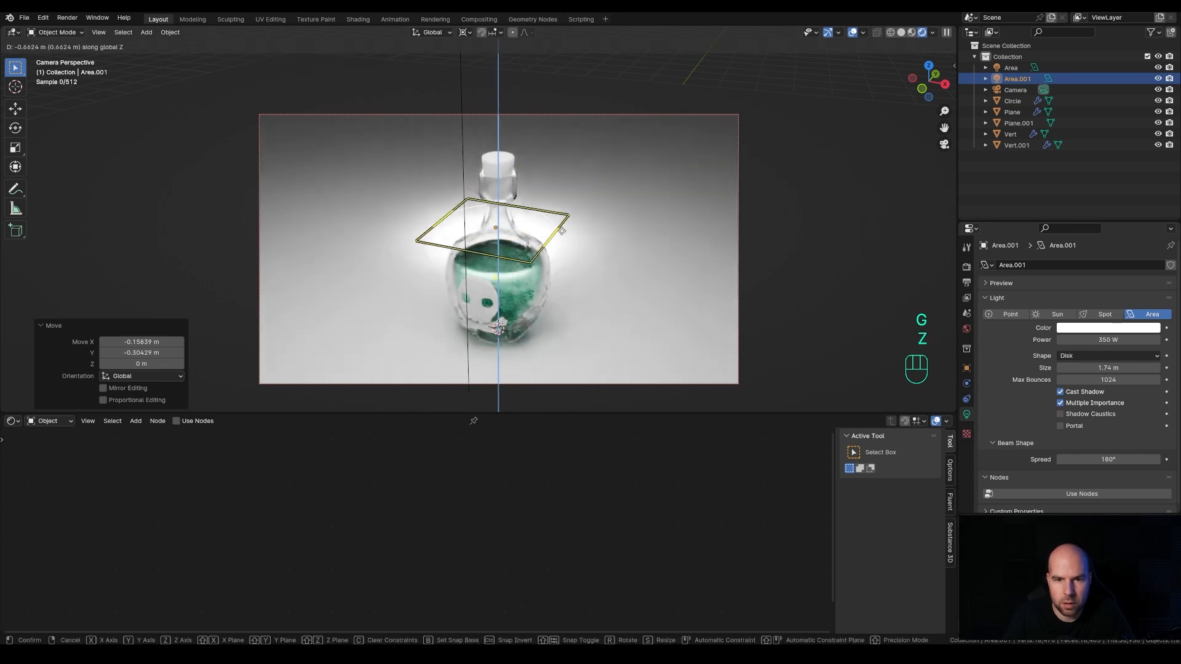
pyautogui.click(561, 231)
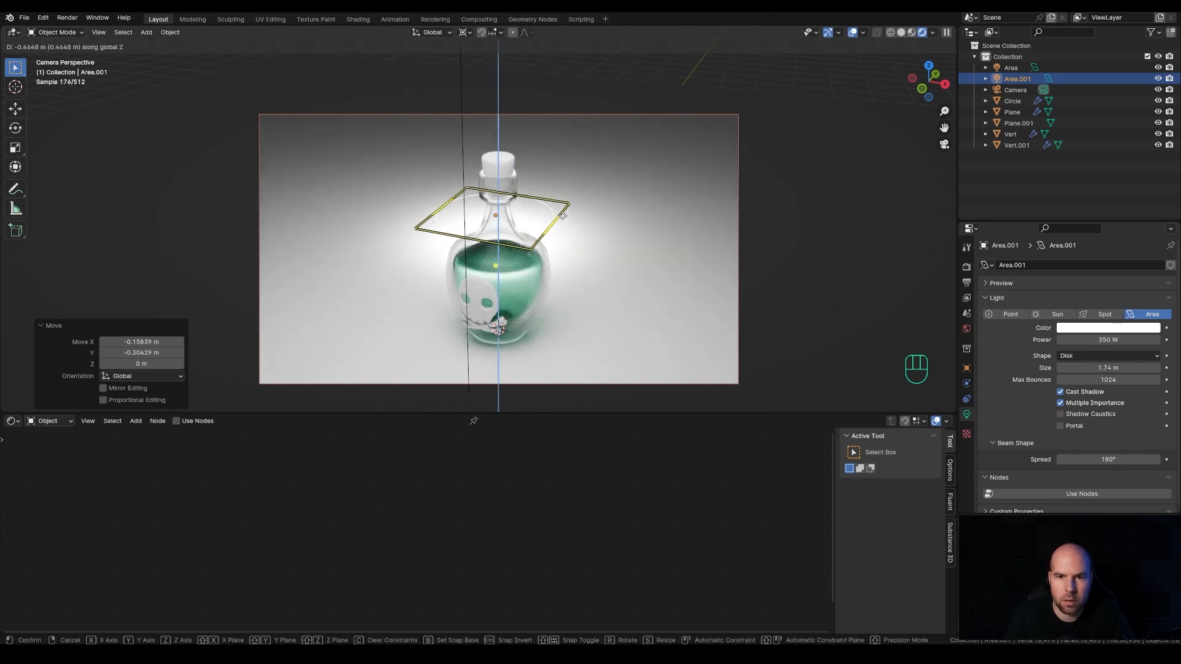
# - Give the floor plane a new material with a dark blue base colour (hue 0.654, saturation about 0.75, value 0.032) and roughness 1.0
pyautogui.click(699, 217)
pyautogui.click(966, 460)
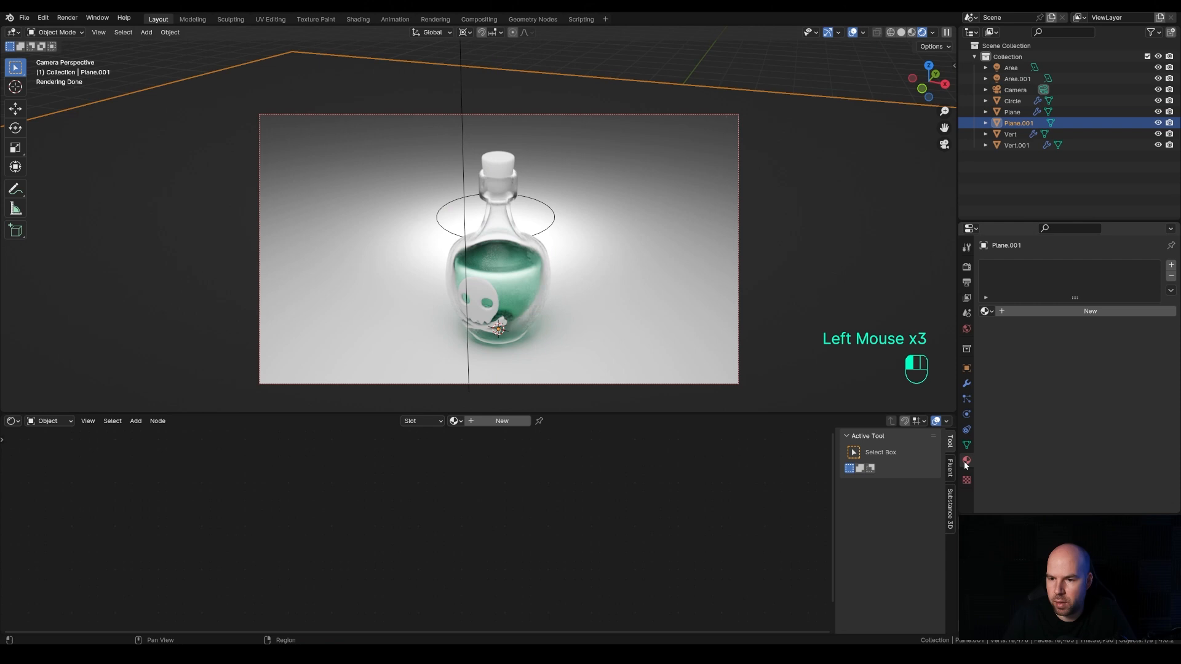
pyautogui.click(1090, 311)
pyautogui.click(1112, 381)
pyautogui.moveTo(1148, 275)
pyautogui.mouseDown()
pyautogui.moveTo(1151, 296)
pyautogui.moveTo(1151, 283)
pyautogui.mouseUp()
pyautogui.moveTo(1094, 254); pyautogui.dragTo(1115, 241)
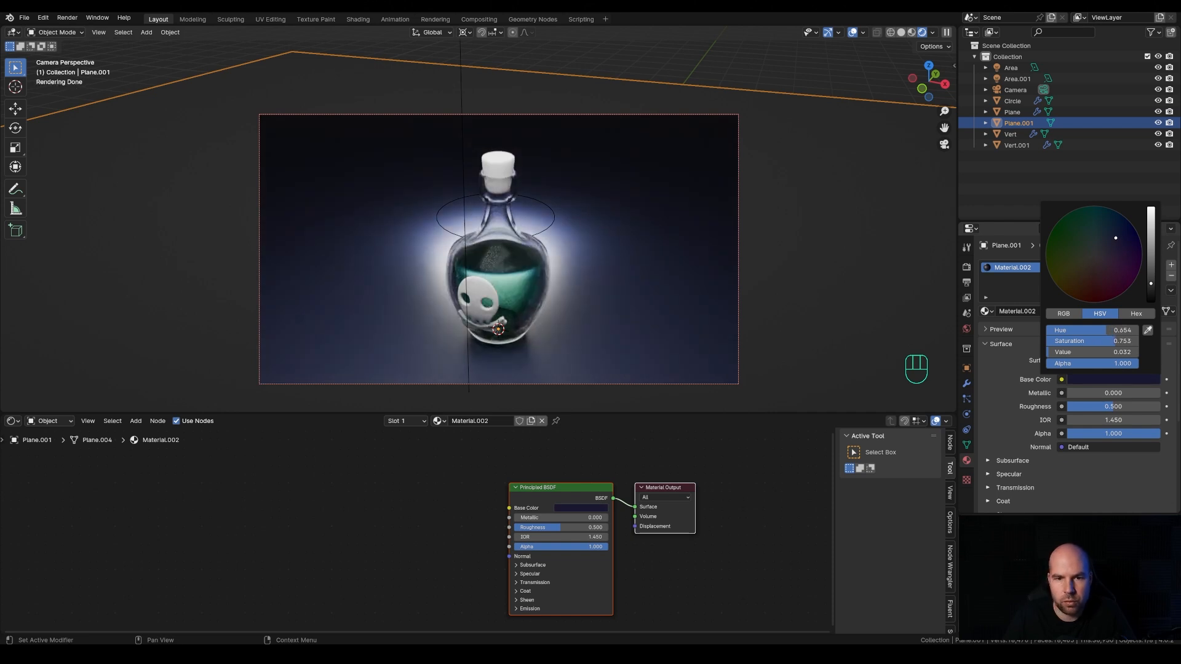
pyautogui.moveTo(1095, 407); pyautogui.dragTo(1143, 408)
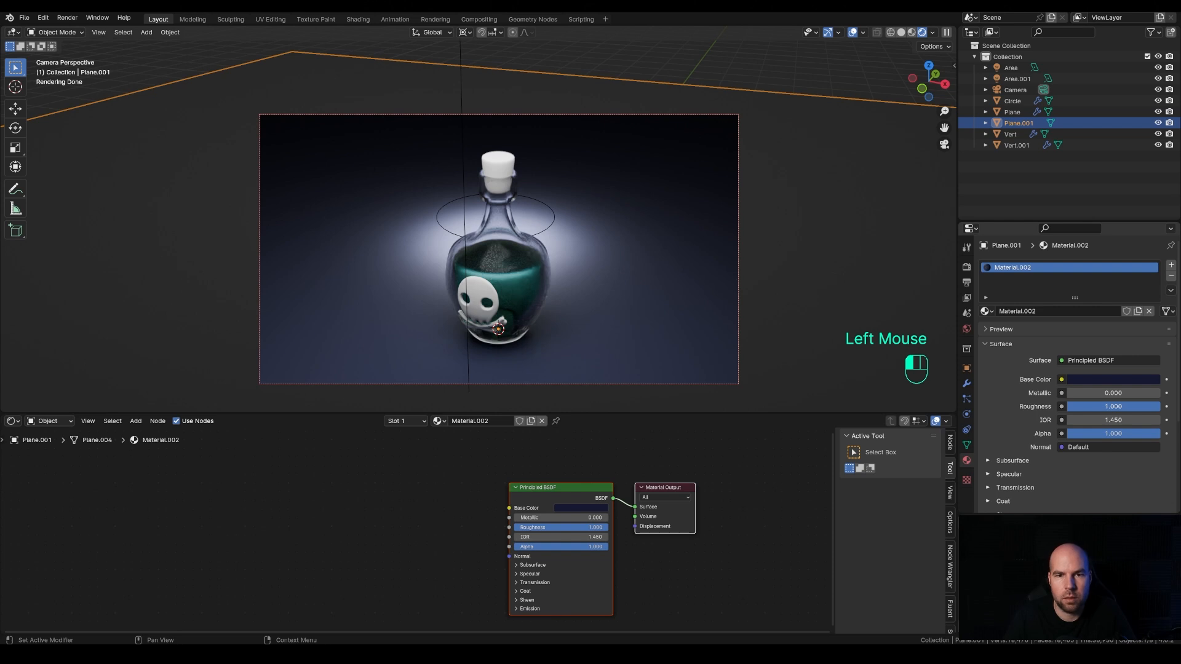
# - Give the cork a new material with a muted brown base colour
pyautogui.scroll(2, 933, 336)
pyautogui.click(502, 161)
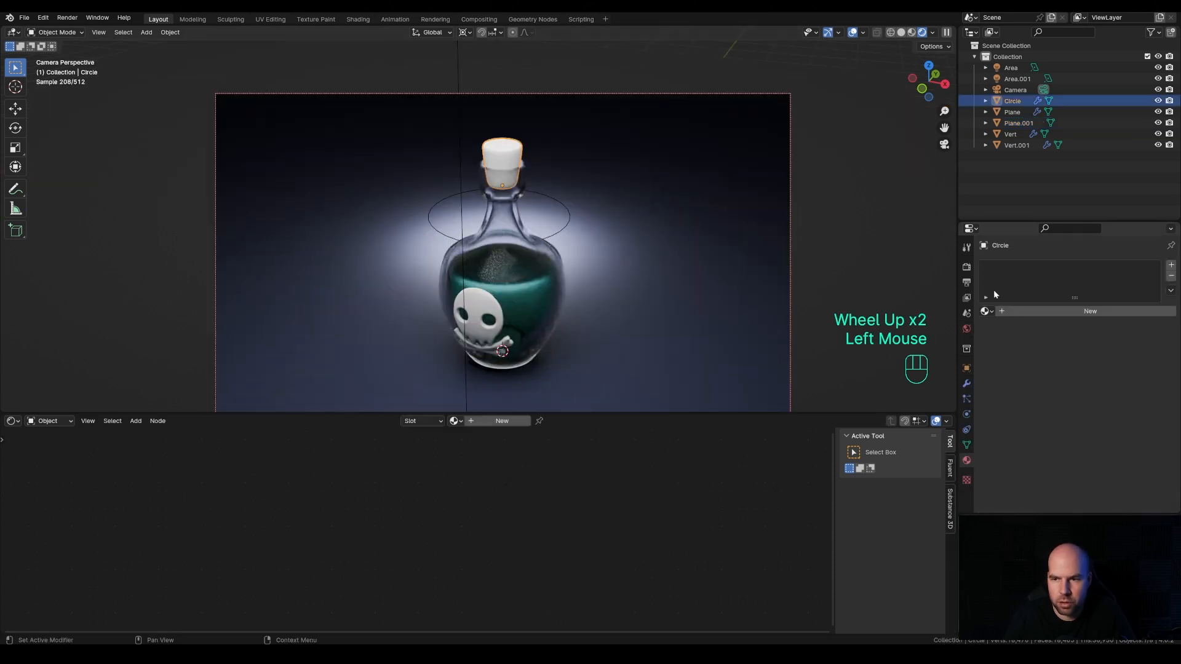
pyautogui.click(1059, 311)
pyautogui.click(1106, 378)
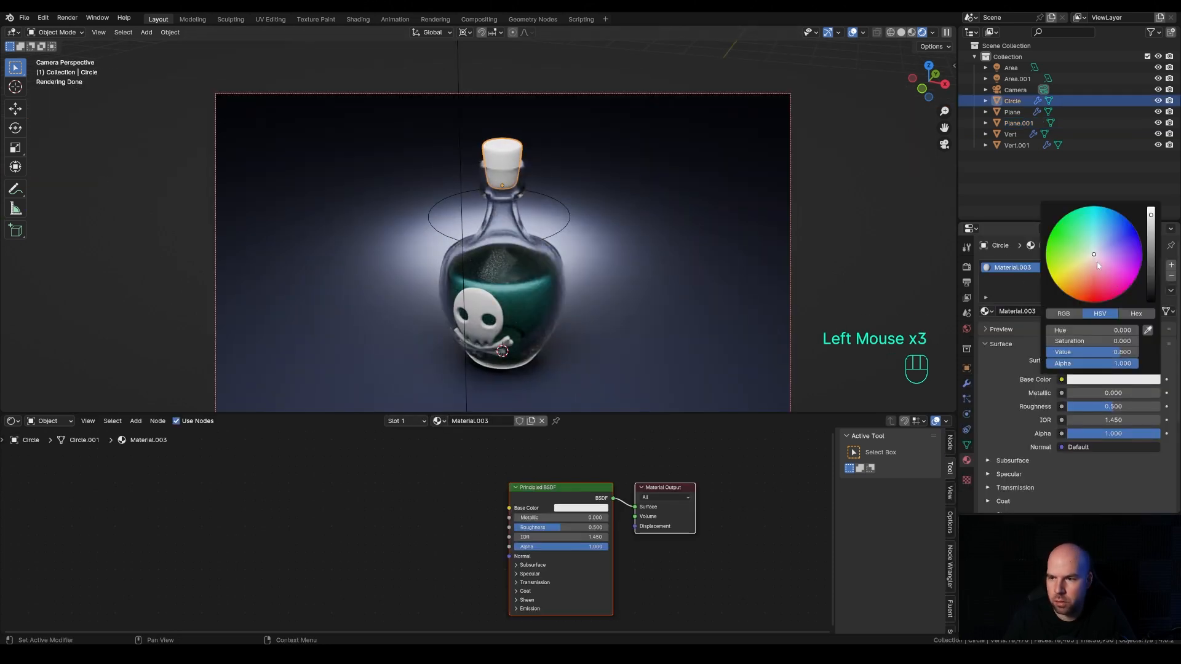
pyautogui.moveTo(1097, 265); pyautogui.dragTo(1085, 267)
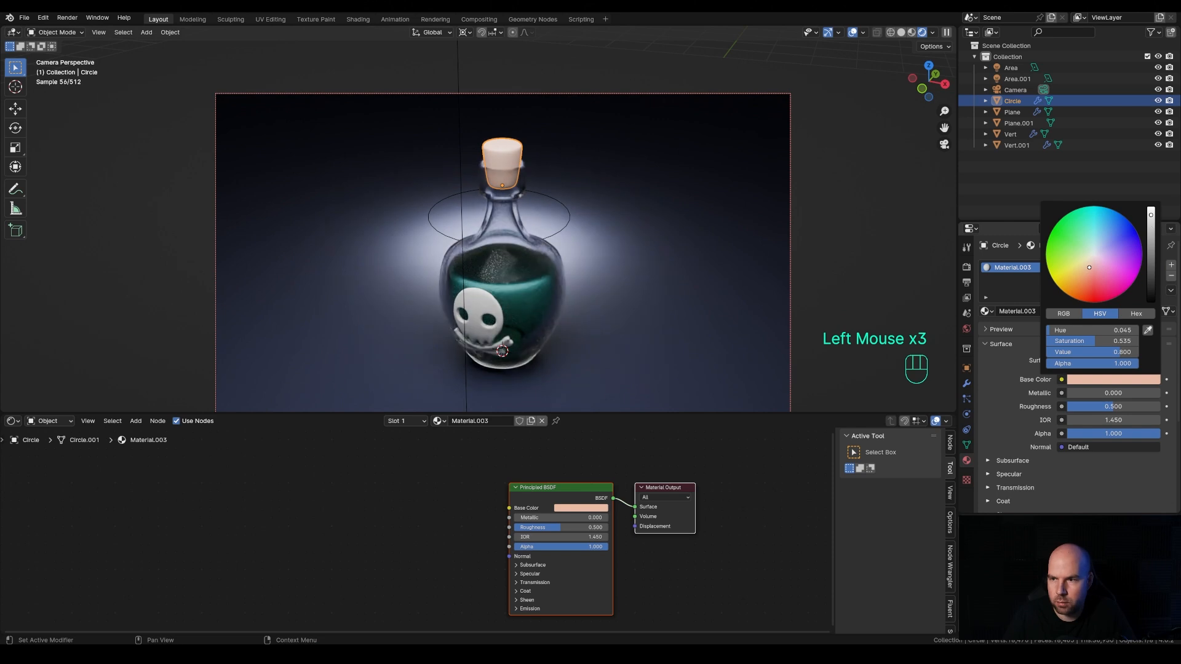
pyautogui.scroll(-3, 1106, 261)
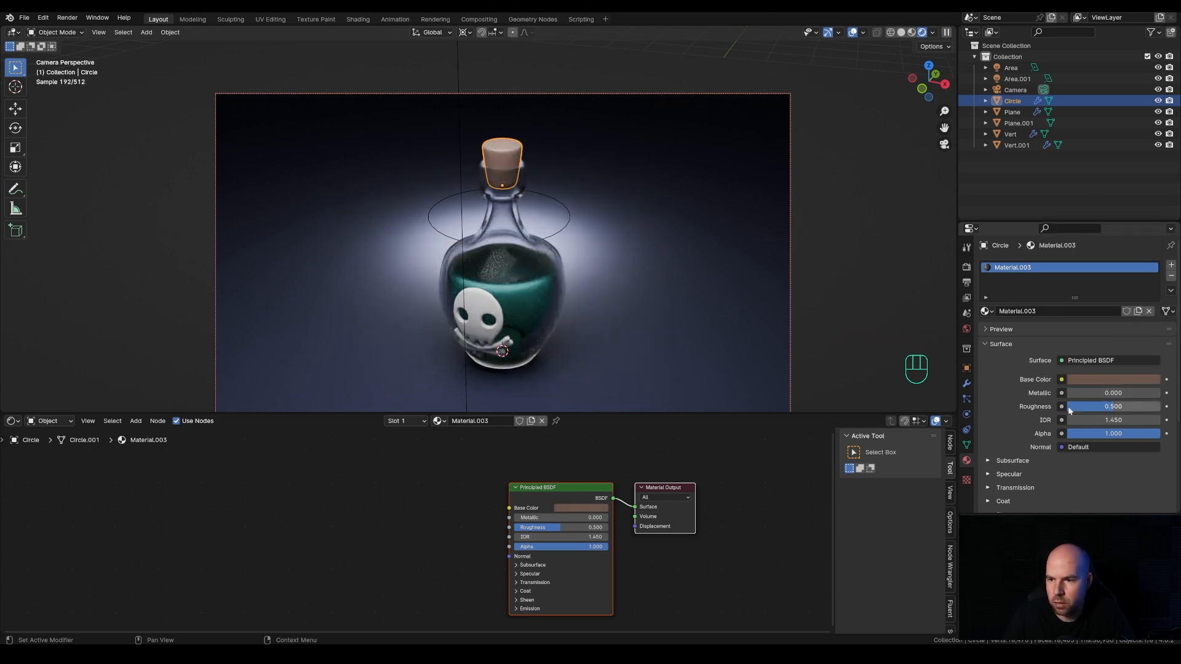
# - Set the cork material's roughness to 1.0 and darken its base colour to a near-black brown (hue 0.043, saturation 0.236, value 0.007)
pyautogui.moveTo(1083, 406); pyautogui.dragTo(1156, 406)
pyautogui.click(1108, 378)
pyautogui.moveTo(1105, 304); pyautogui.dragTo(1086, 258)
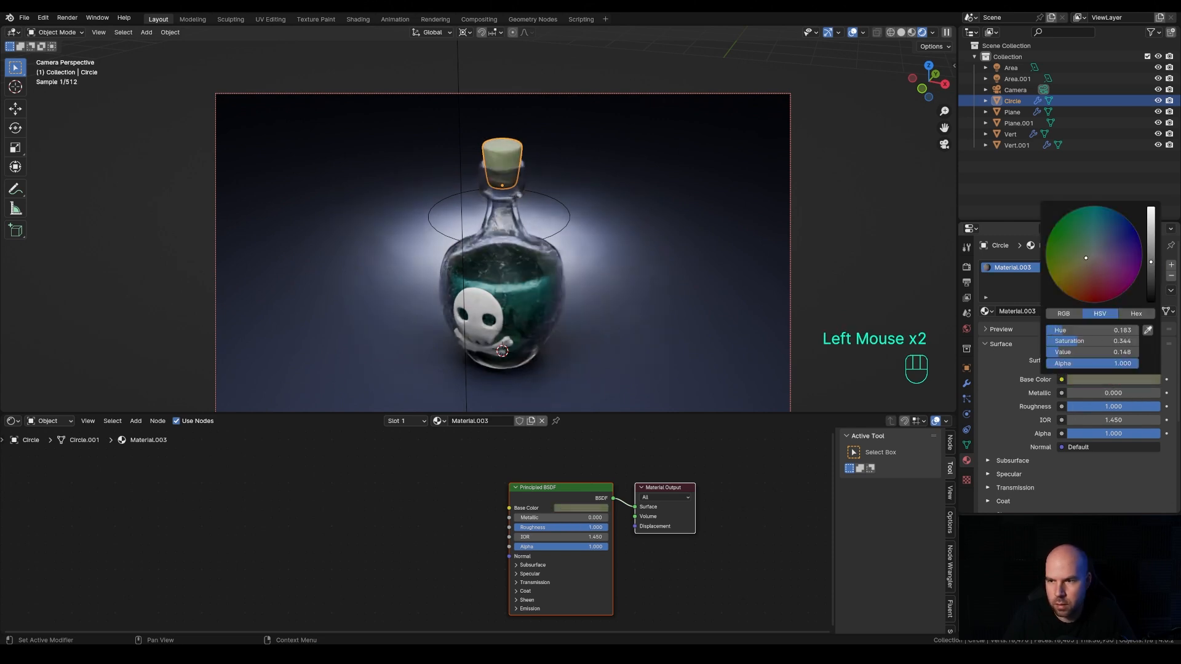
pyautogui.scroll(-4, 1092, 265)
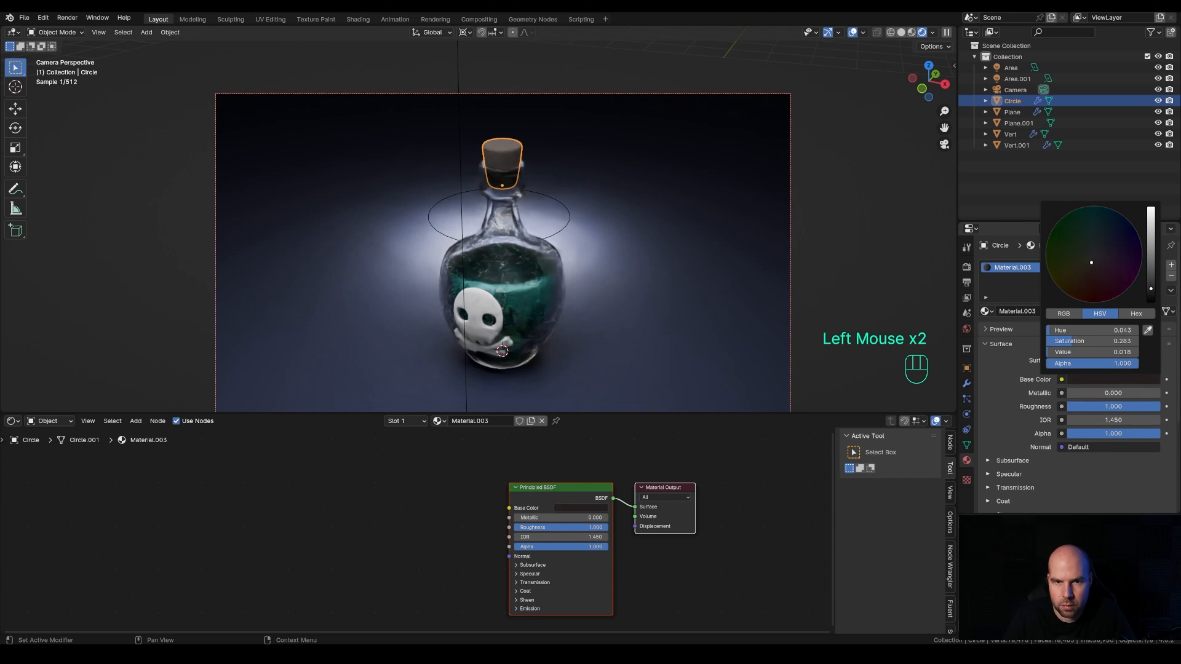
pyautogui.scroll(1, 1092, 265)
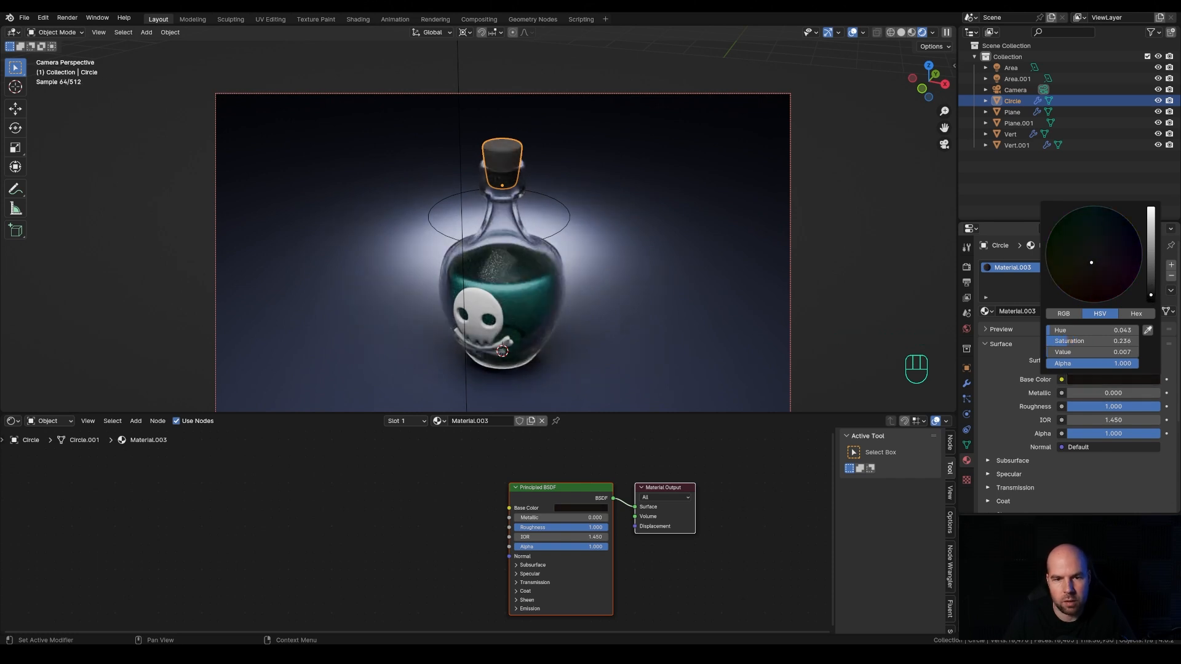
pyautogui.scroll(-2, 554, 304)
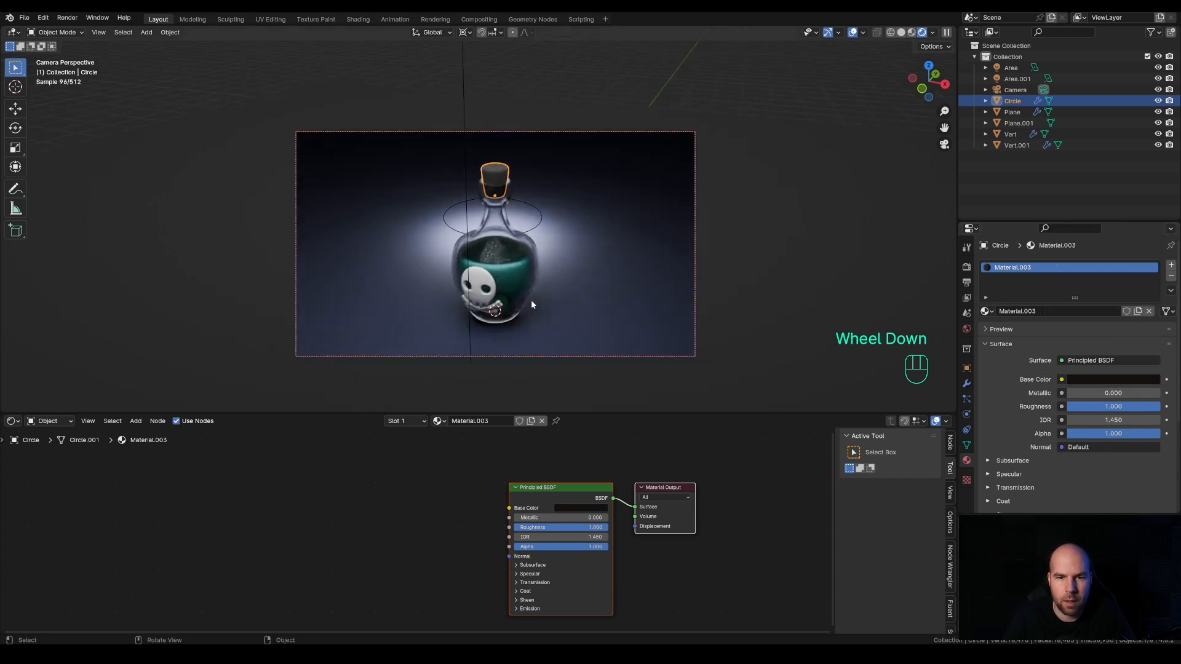
# - Give the skull emblem a new material with roughness of about 0.087
pyautogui.click(520, 304)
pyautogui.scroll(3, 515, 309)
pyautogui.keyDown('shift'); pyautogui.moveTo(514, 305); pyautogui.dragTo(606, 190, button='middle'); pyautogui.keyUp('shift')
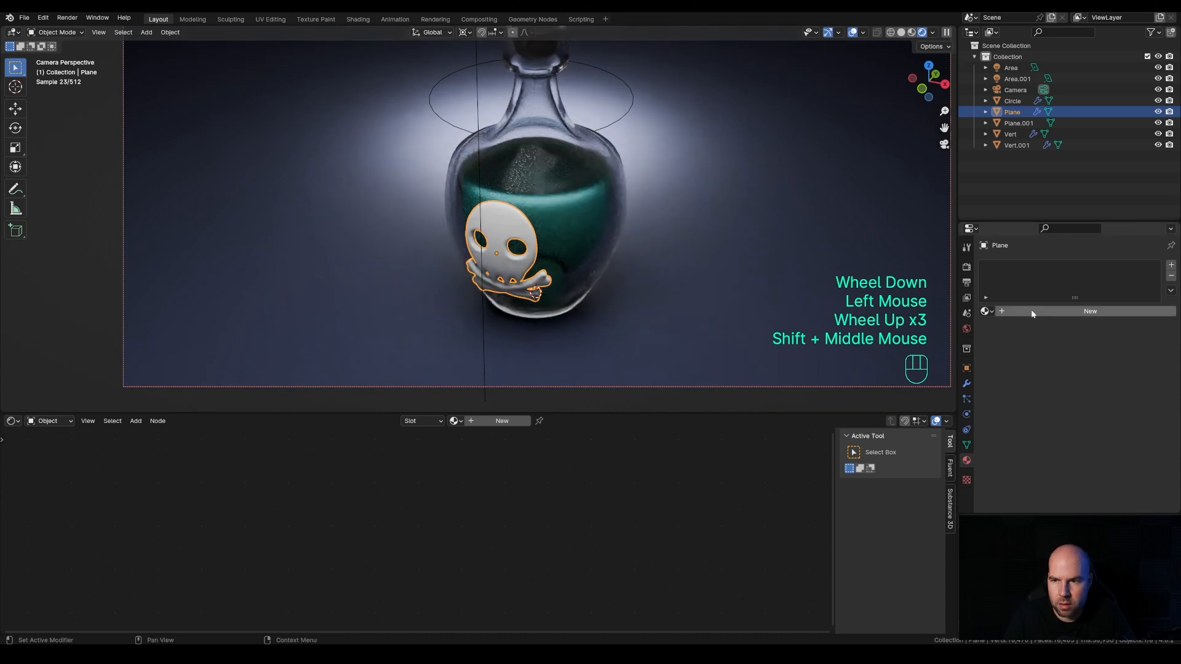
pyautogui.click(1089, 311)
pyautogui.moveTo(1105, 410); pyautogui.dragTo(1071, 411)
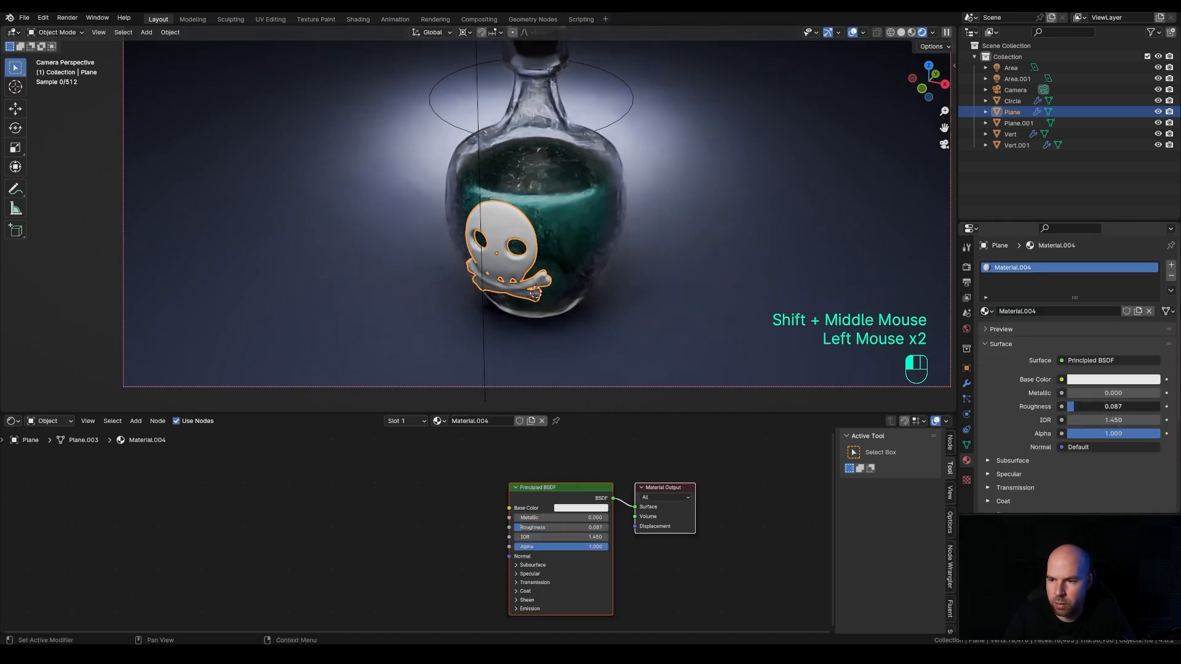
pyautogui.click(503, 216)
pyautogui.scroll(-2, 503, 215)
pyautogui.scroll(1, 503, 215)
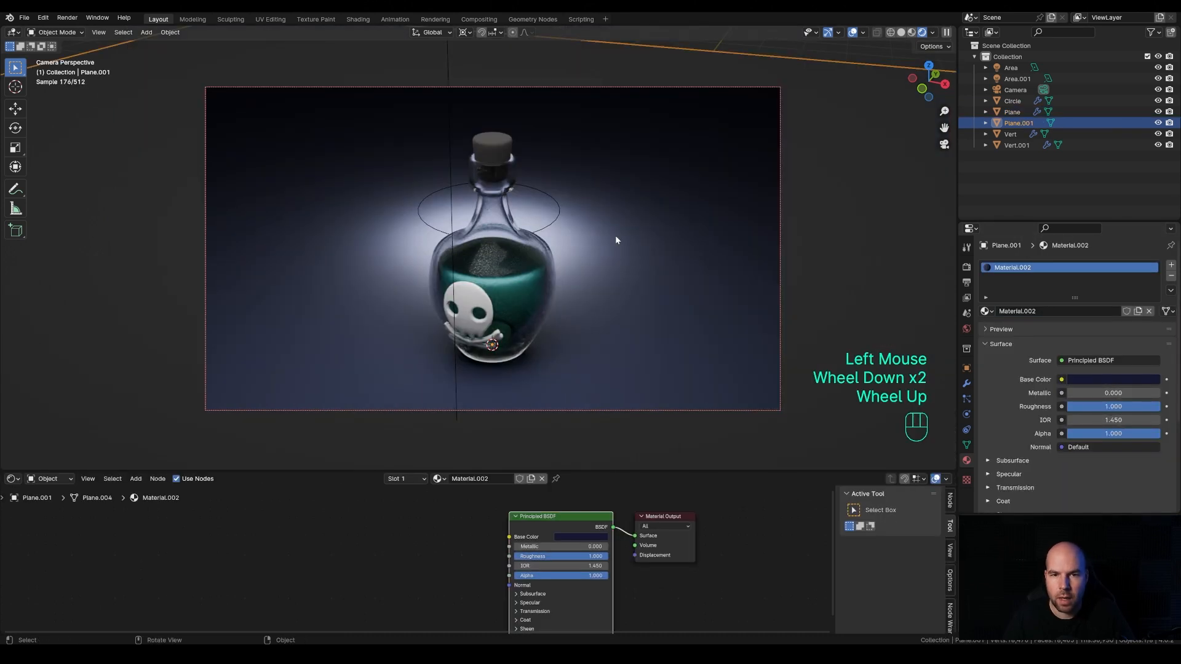
# - Duplicate the disk area light behind the bottle, place the copy on the bottle's opposite side and raise it about 1.2 m
pyautogui.scroll(-3, 477, 232)
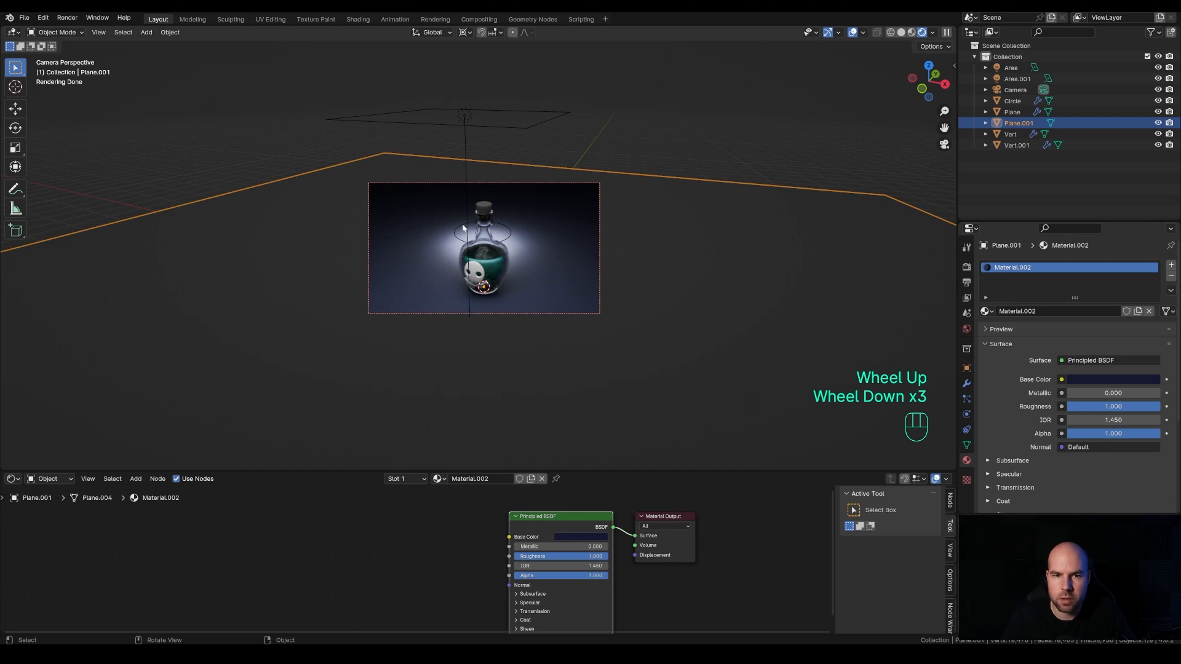
pyautogui.click(463, 228)
pyautogui.moveTo(462, 228); pyautogui.dragTo(407, 286, button='middle')
pyautogui.hotkey('shift', 'd')
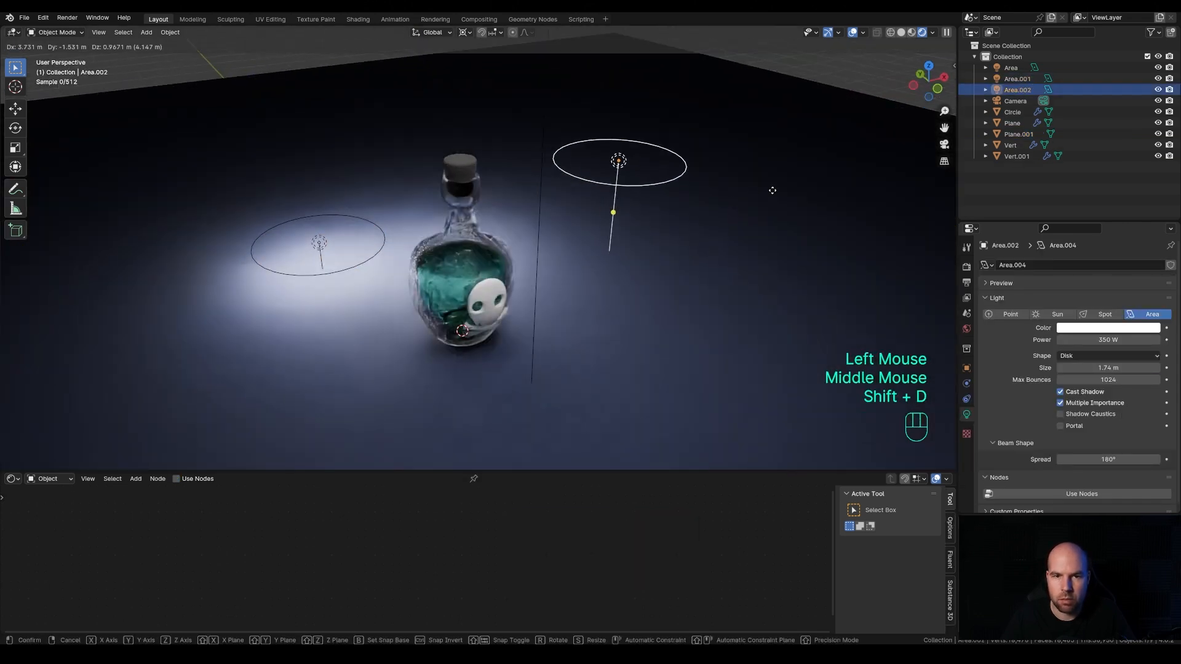
pyautogui.click(790, 211)
pyautogui.press('g')
pyautogui.press('z')
pyautogui.click(801, 111)
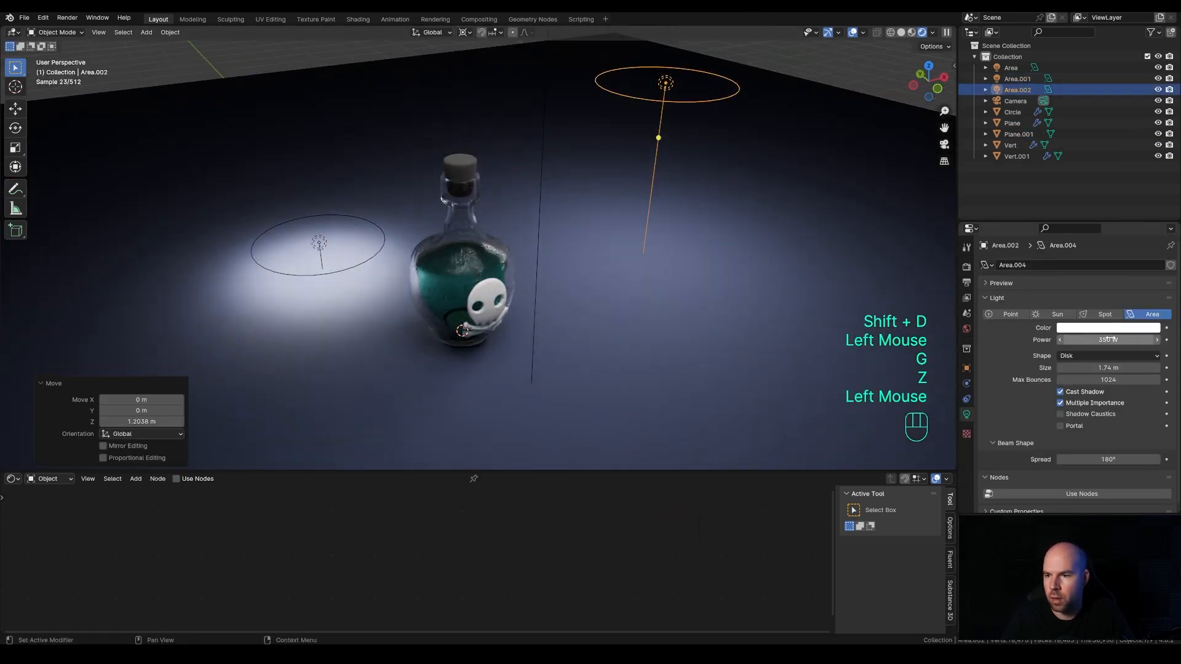
# - Set the duplicated disk light's power to 150 W
pyautogui.doubleClick(1108, 339)
pyautogui.write('150')
pyautogui.press('Return')
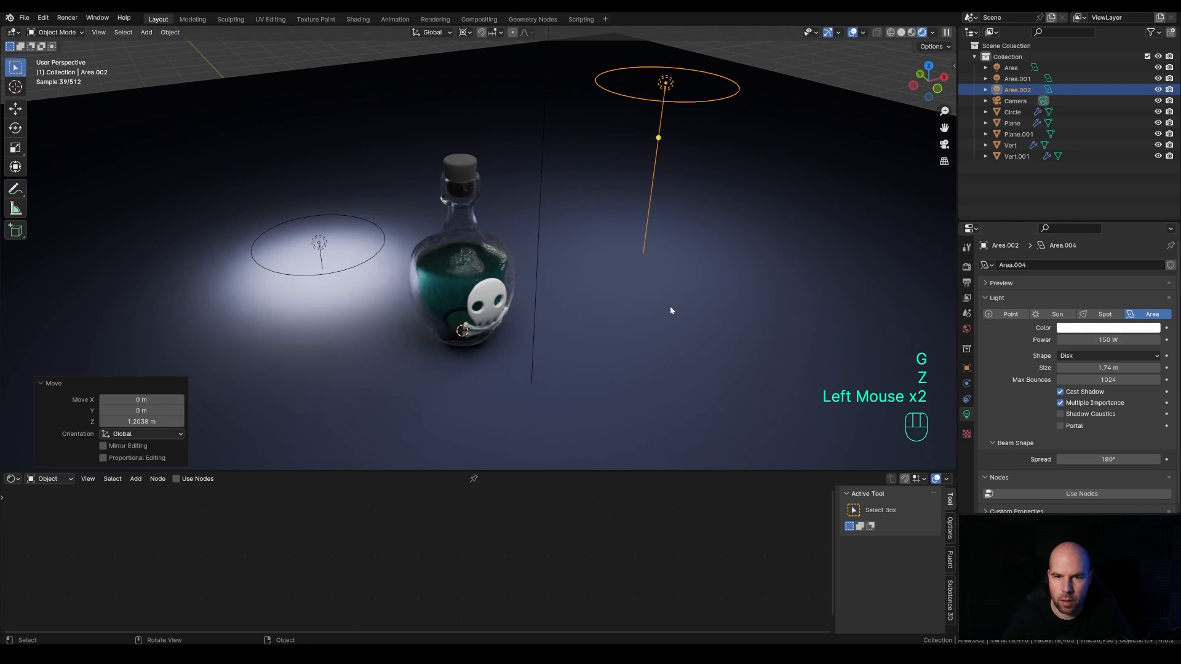
# - In camera view, shift the 150 W disk light about -2.23 m in X and -0.96 m in Y, and raise it about 0.37 m
pyautogui.press('KP_0')
pyautogui.scroll(1, 492, 286)
pyautogui.press('g')
pyautogui.hotkey('shift', 'z')
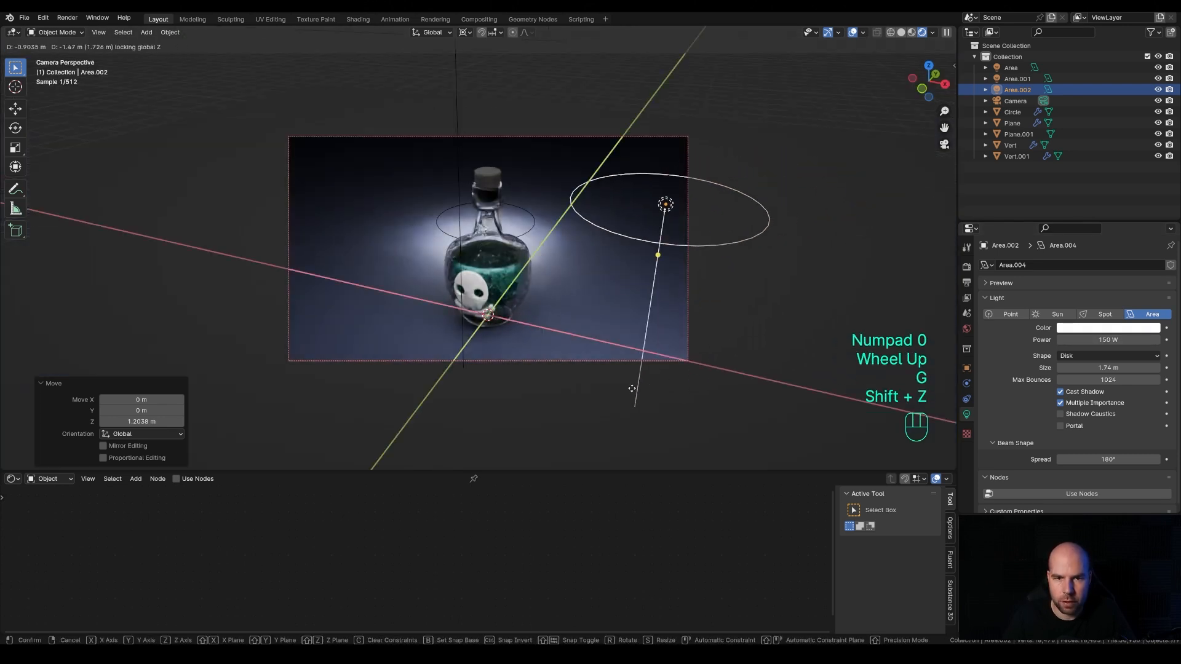
pyautogui.click(582, 335)
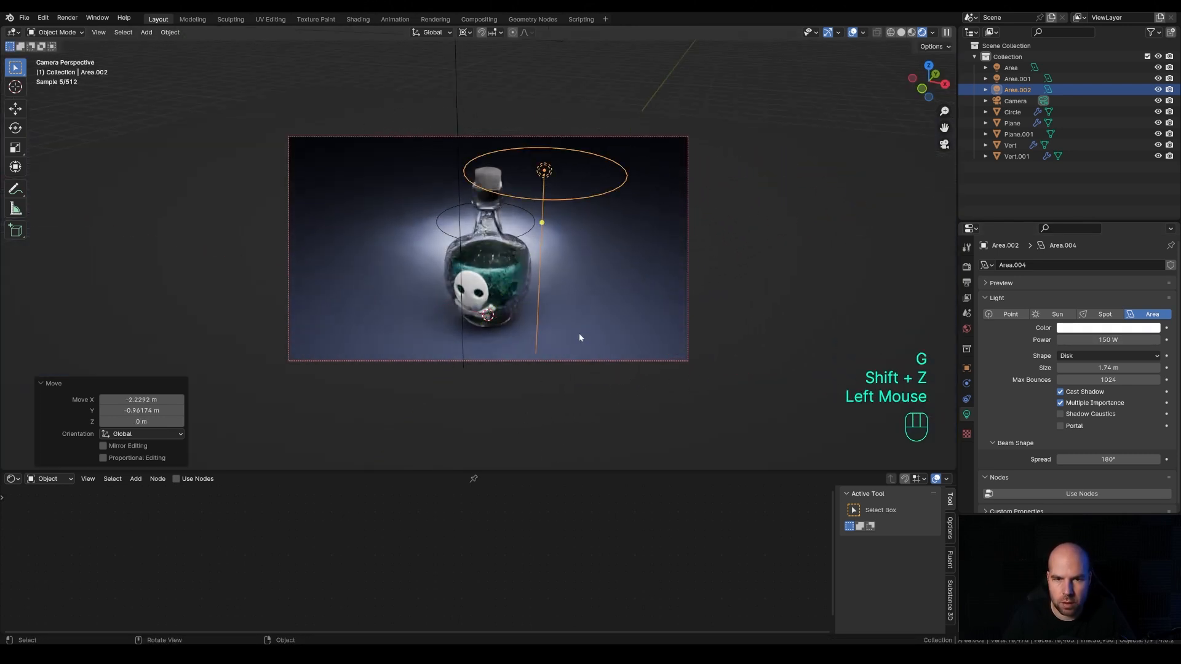
pyautogui.press('g')
pyautogui.press('z')
pyautogui.click(570, 300)
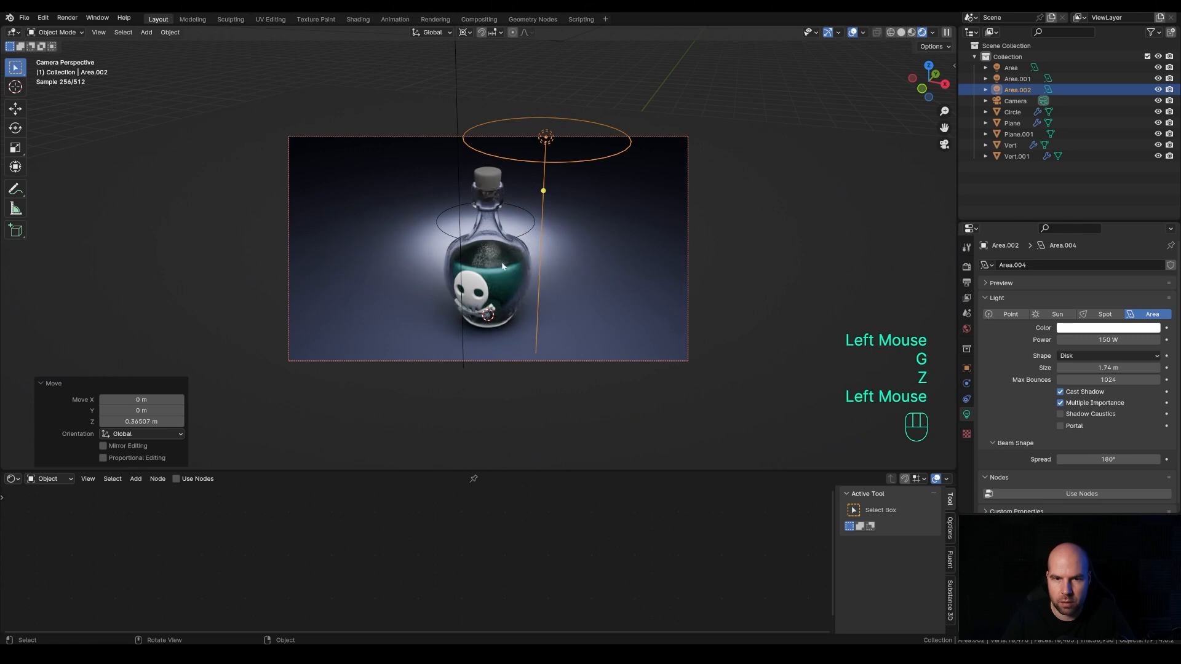
# - Move the 150 W disk light horizontally by about 1.42 m in X and 2.60 m in Y
pyautogui.press('g')
pyautogui.hotkey('shift', 'z')
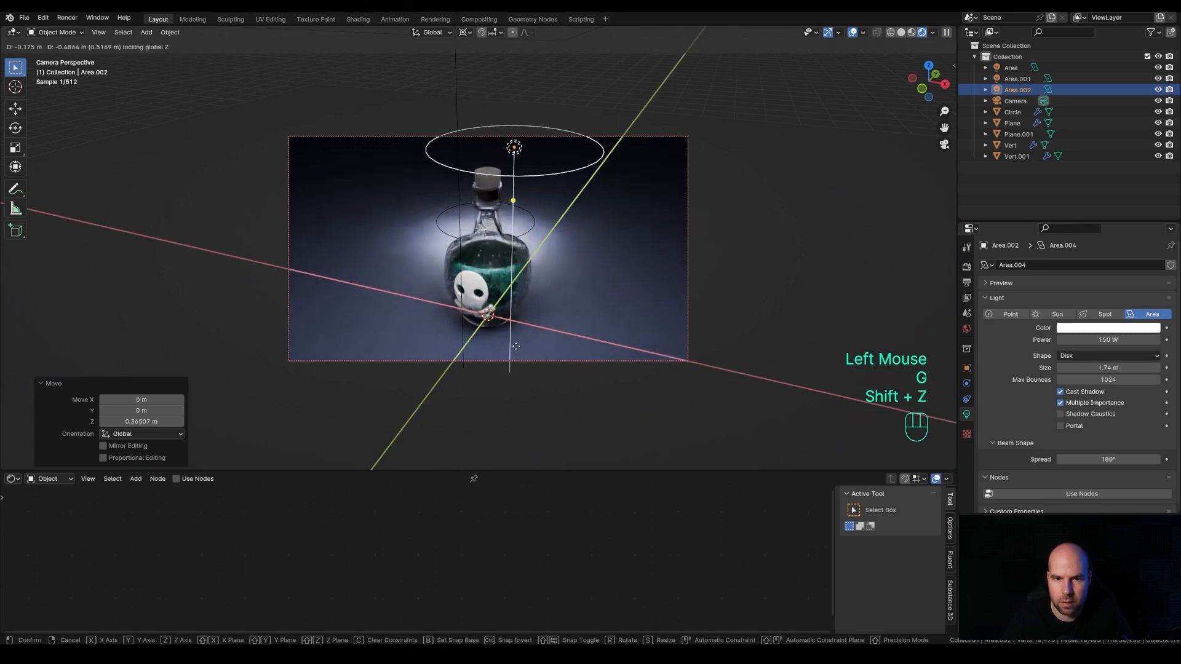
pyautogui.click(558, 272)
pyautogui.scroll(4, 558, 272)
pyautogui.scroll(-1, 559, 272)
pyautogui.scroll(-1, 601, 253)
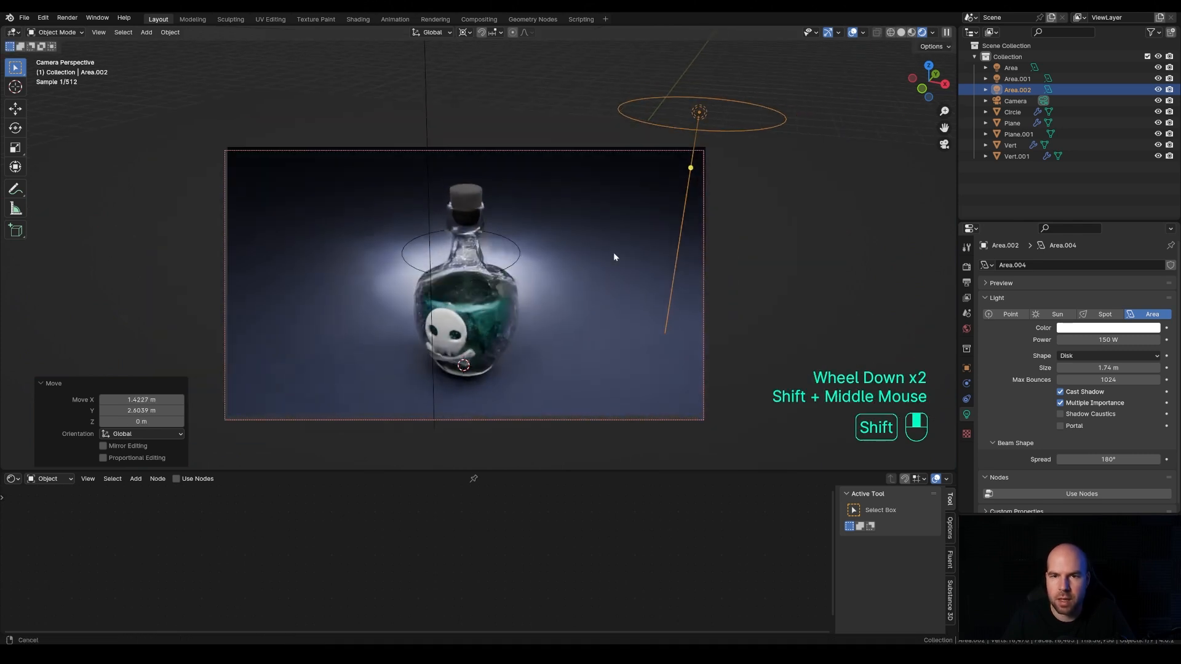
pyautogui.keyDown('shift'); pyautogui.moveTo(614, 252); pyautogui.dragTo(447, 297, button='middle'); pyautogui.keyUp('shift')
# - In the glass material's Color Ramp, bring the white stop in towards the middle and set the dark stop to about 0.39
pyautogui.click(494, 369)
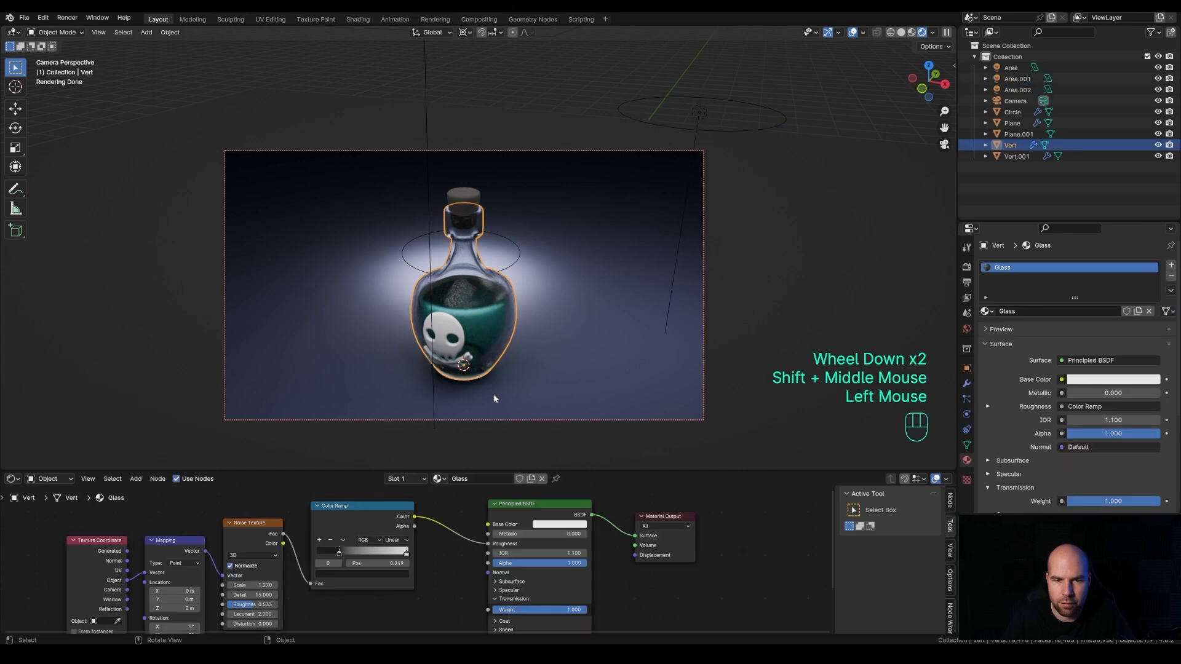
pyautogui.moveTo(406, 554); pyautogui.dragTo(365, 557)
pyautogui.scroll(2, 460, 357)
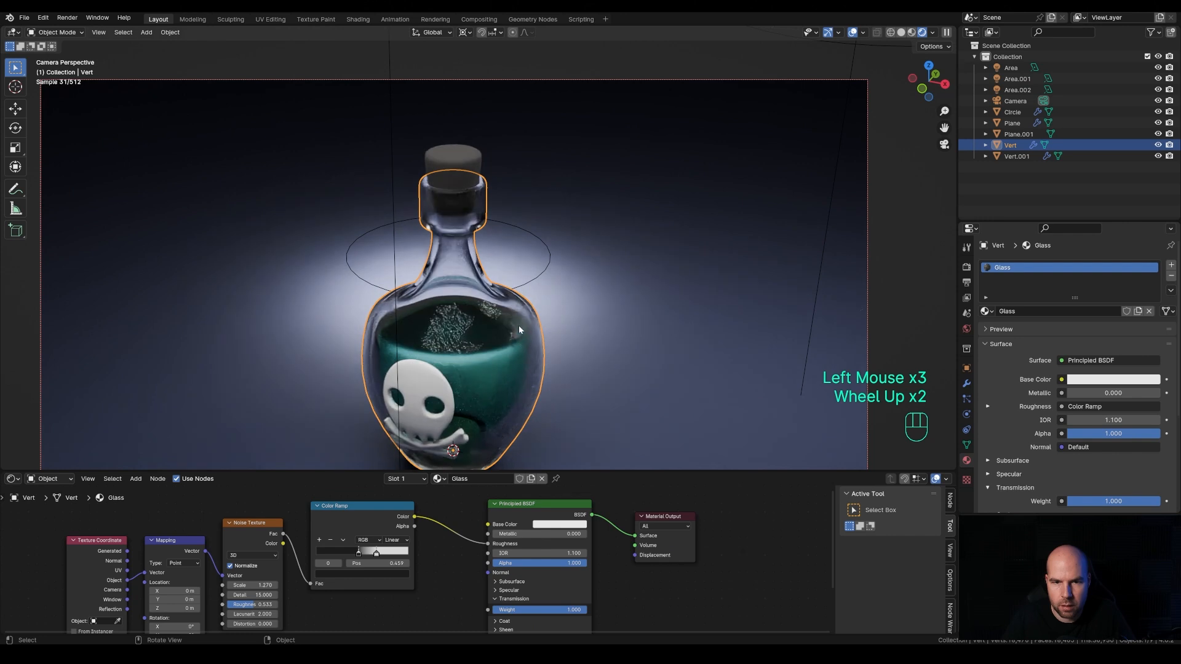
pyautogui.click(362, 556)
pyautogui.moveTo(361, 556)
pyautogui.mouseDown()
pyautogui.moveTo(339, 555)
pyautogui.moveTo(351, 555)
pyautogui.mouseUp()
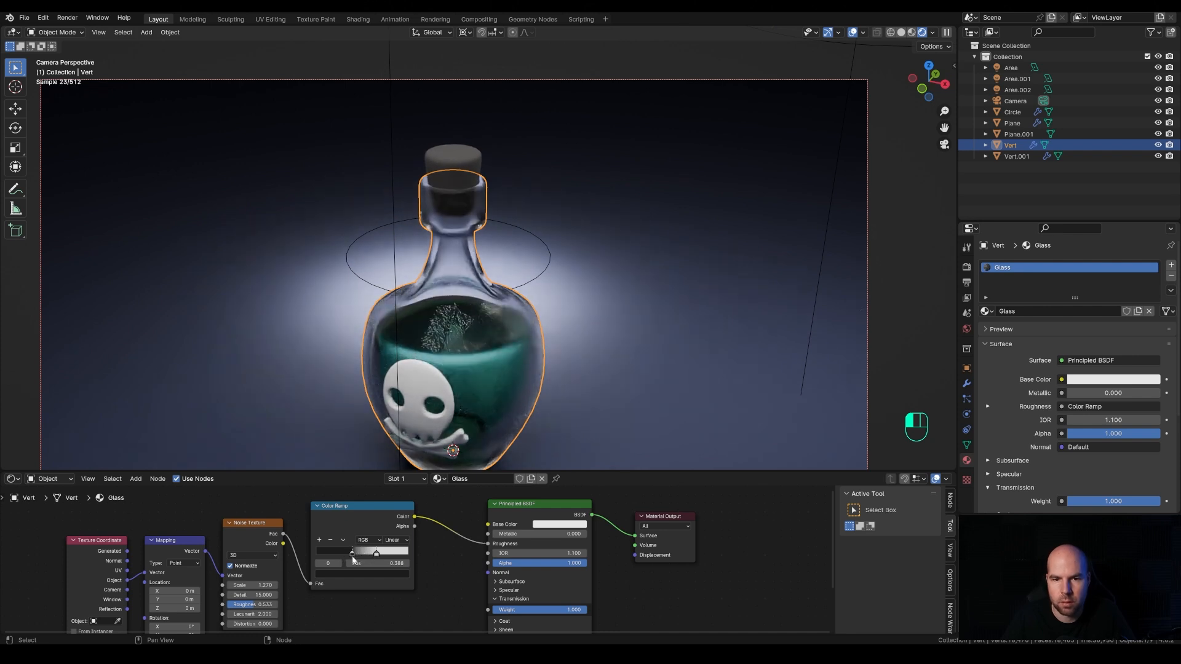
pyautogui.scroll(-2, 567, 272)
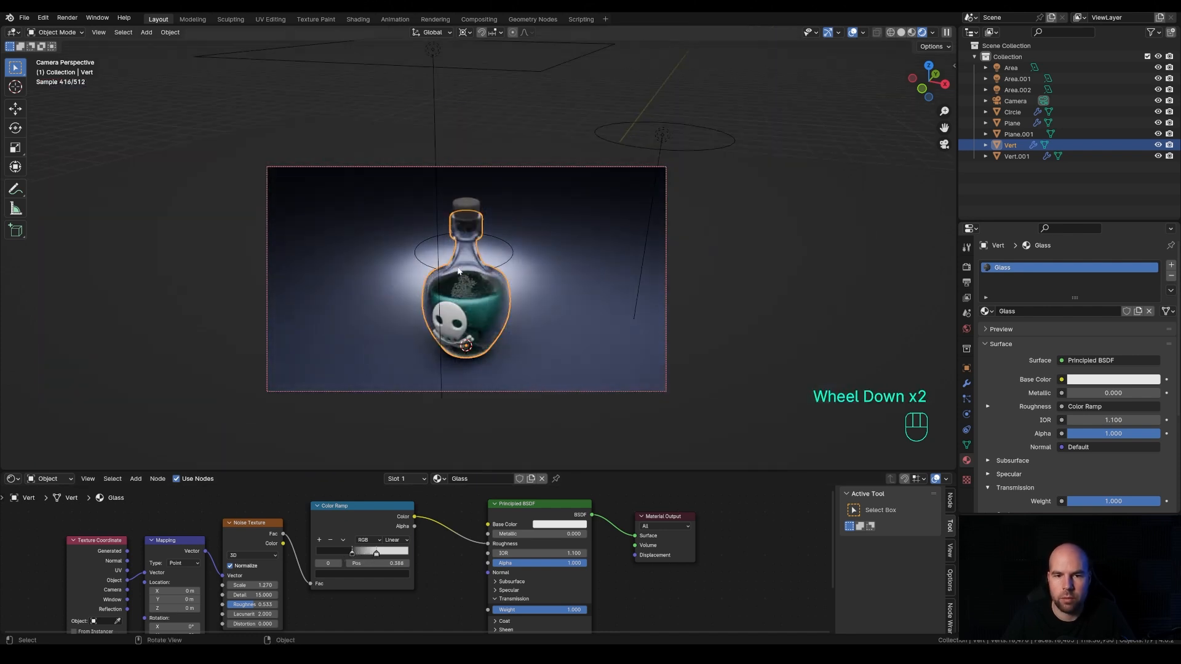
# - Shift the 150 W disk light about 0.22 m in X and -0.62 m in Y, keeping its height
pyautogui.click(663, 136)
pyautogui.press('g')
pyautogui.hotkey('shift', 'z')
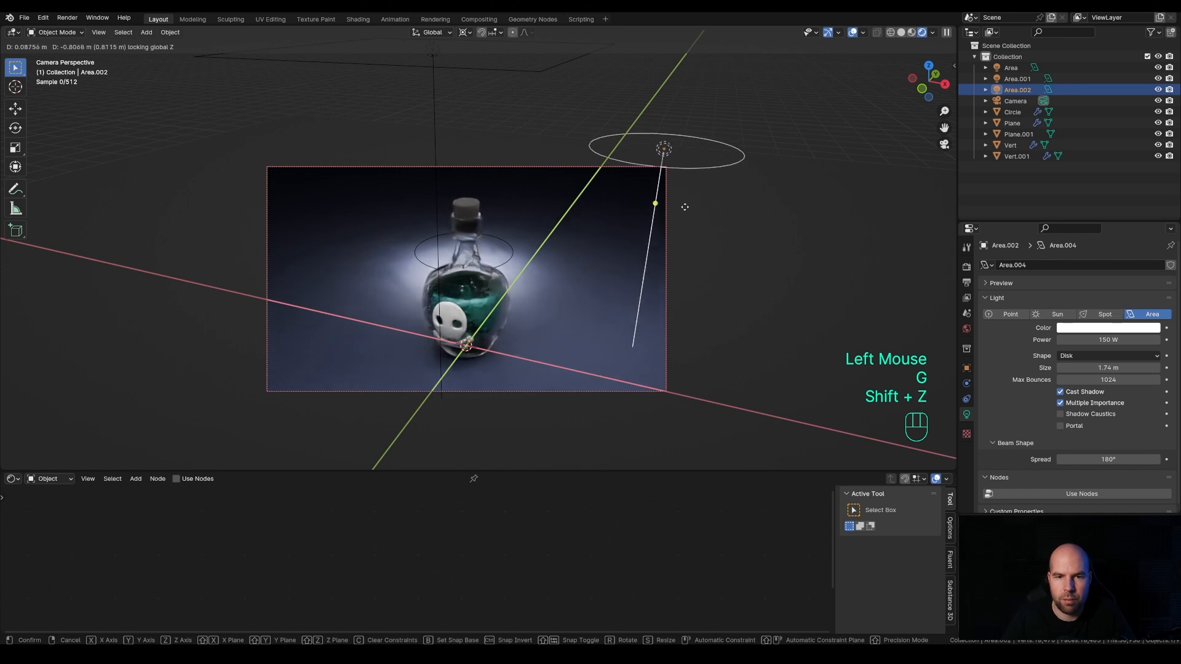
pyautogui.click(697, 206)
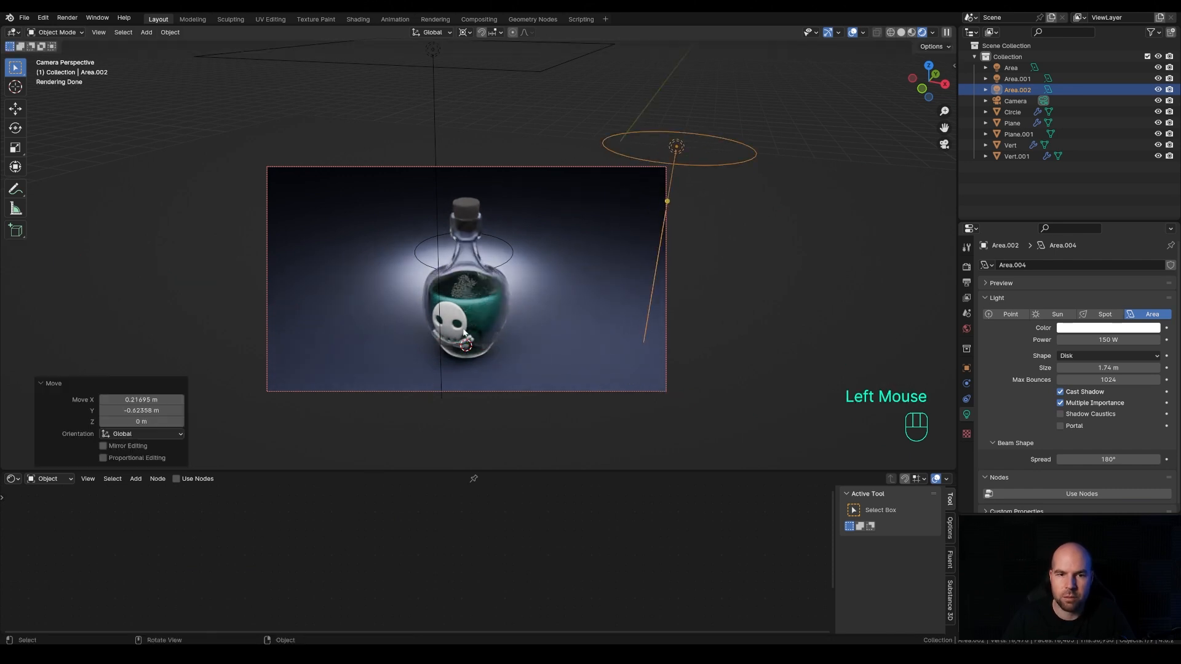
pyautogui.scroll(2, 463, 333)
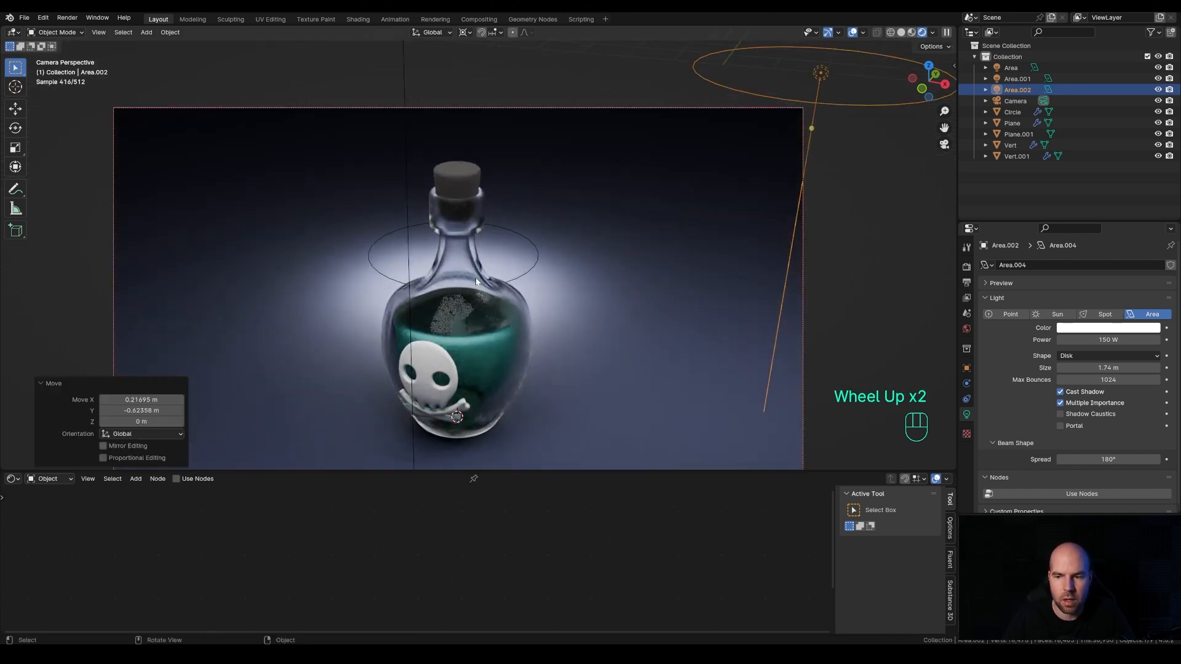
pyautogui.keyDown('shift'); pyautogui.moveTo(524, 285); pyautogui.dragTo(604, 256, button='middle'); pyautogui.keyUp('shift')
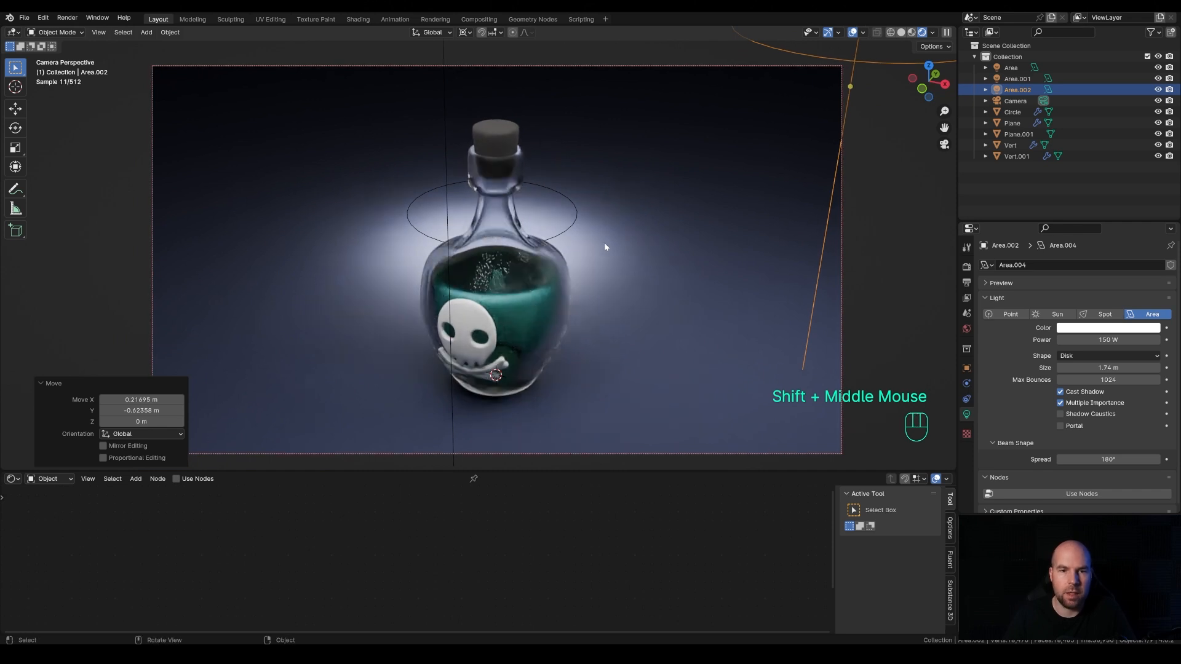
# - Set the render's colour management look to Medium High Contrast and its exposure to about 1.33
pyautogui.click(966, 266)
pyautogui.scroll(-4, 1059, 433)
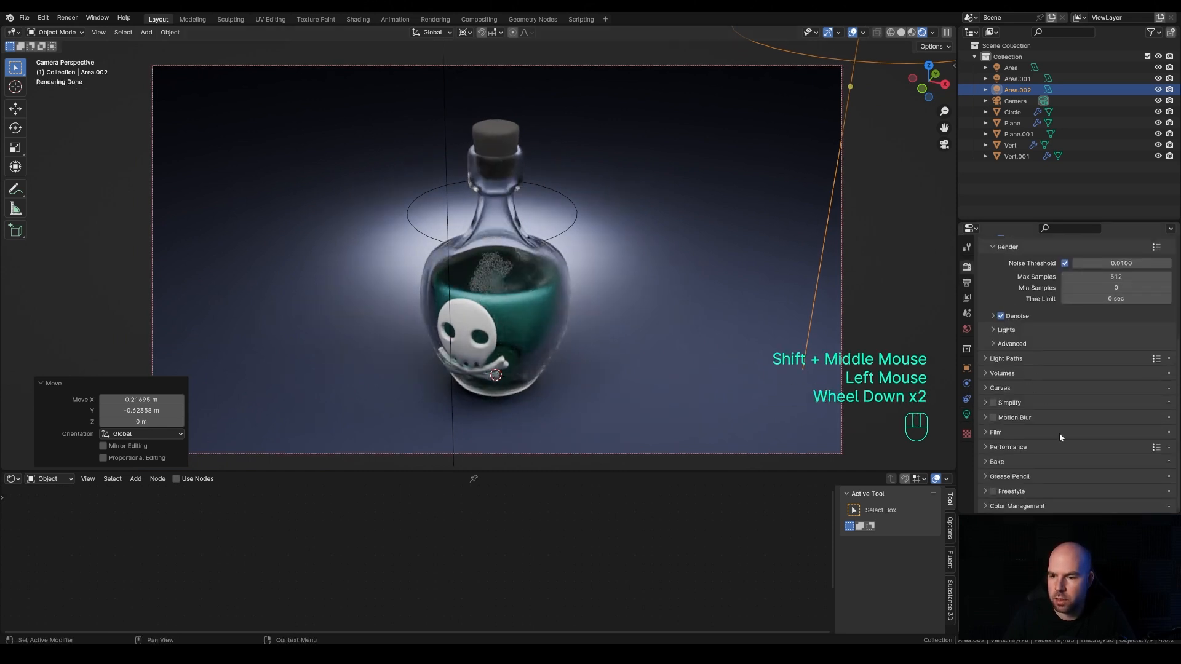
pyautogui.click(995, 507)
pyautogui.scroll(-2, 1061, 478)
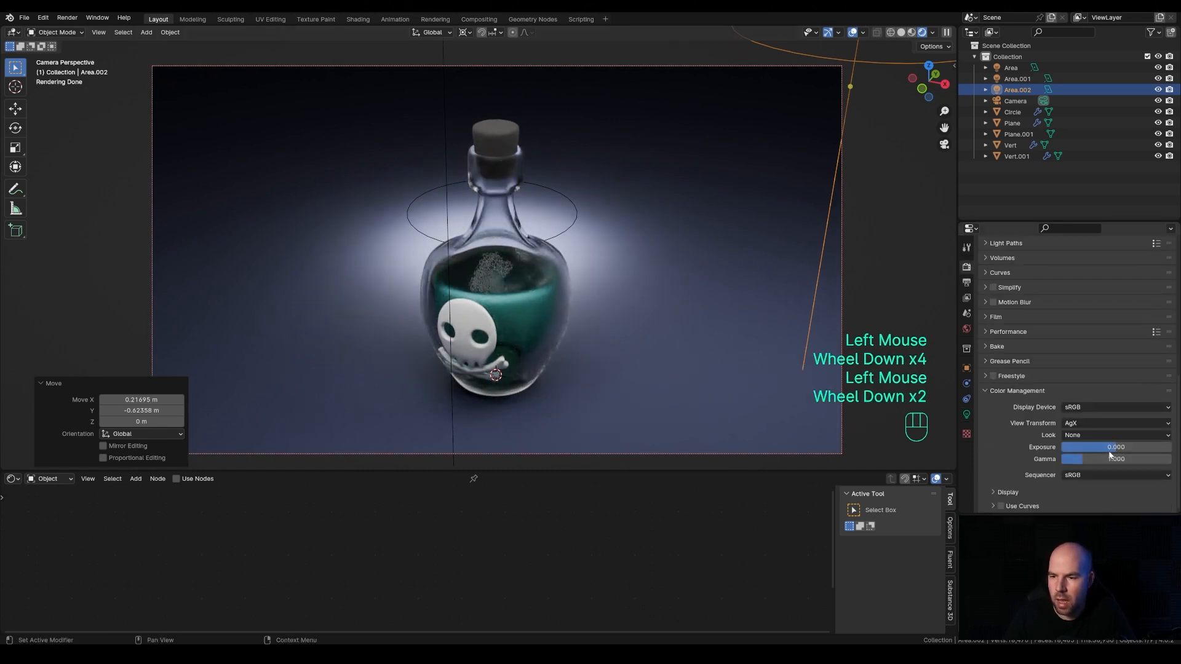
pyautogui.moveTo(1100, 447)
pyautogui.mouseDown()
pyautogui.moveTo(1116, 447)
pyautogui.moveTo(1103, 435)
pyautogui.mouseUp()
pyautogui.click(1097, 434)
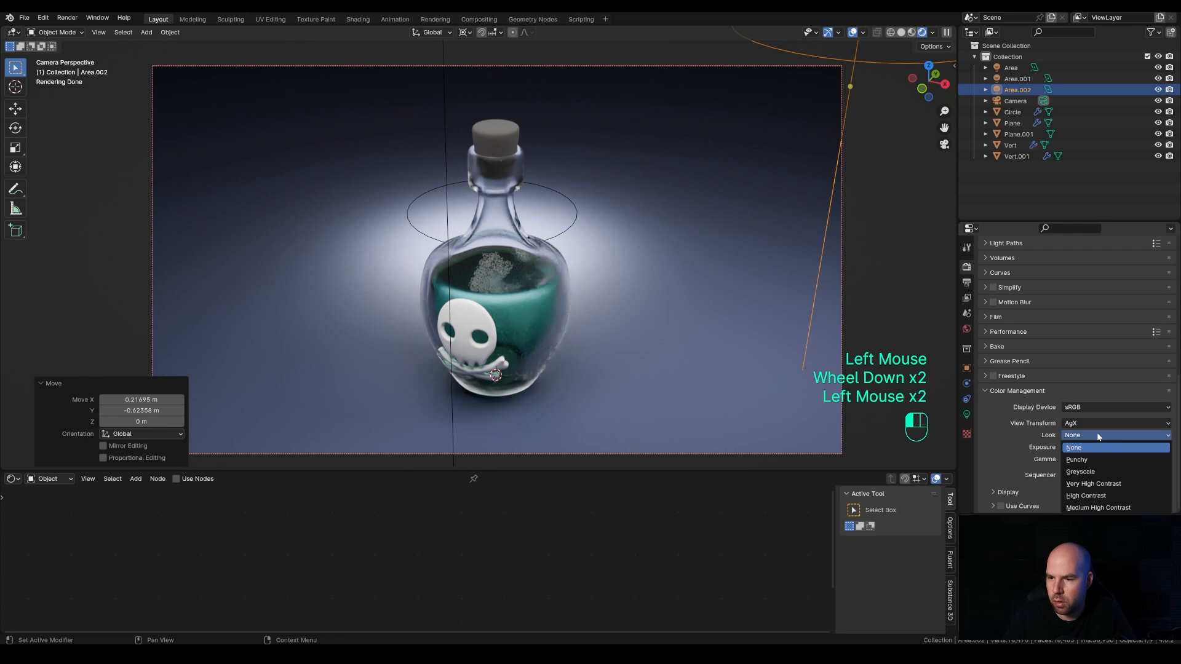
pyautogui.click(1105, 508)
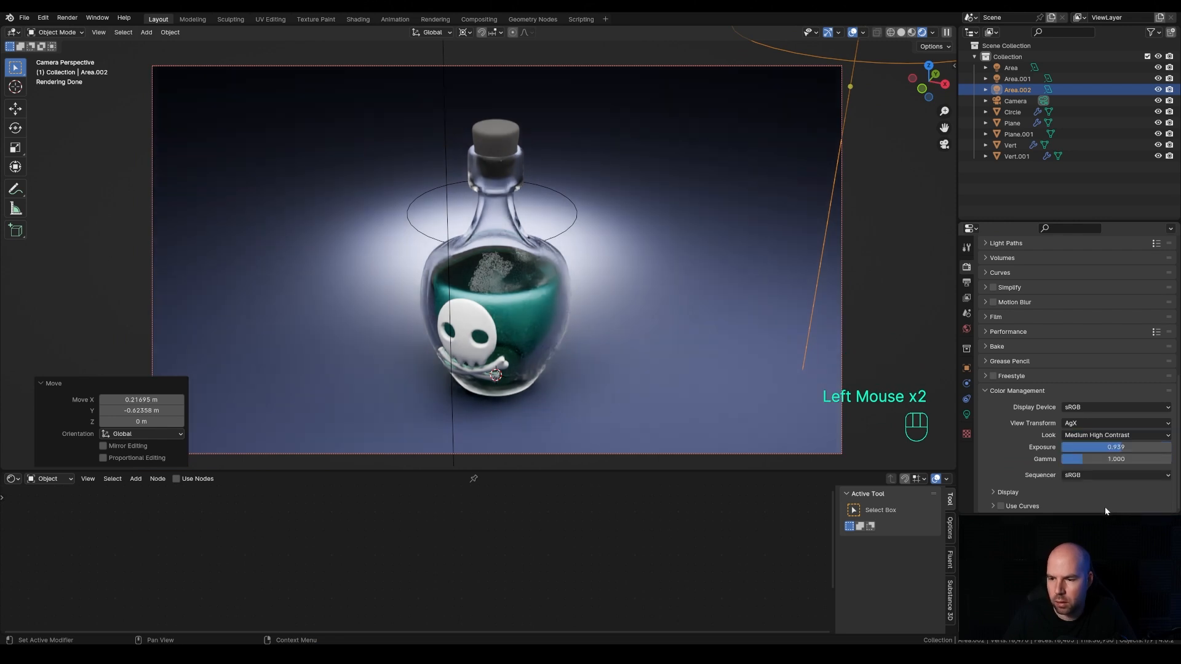
pyautogui.moveTo(1106, 447); pyautogui.dragTo(1125, 447)
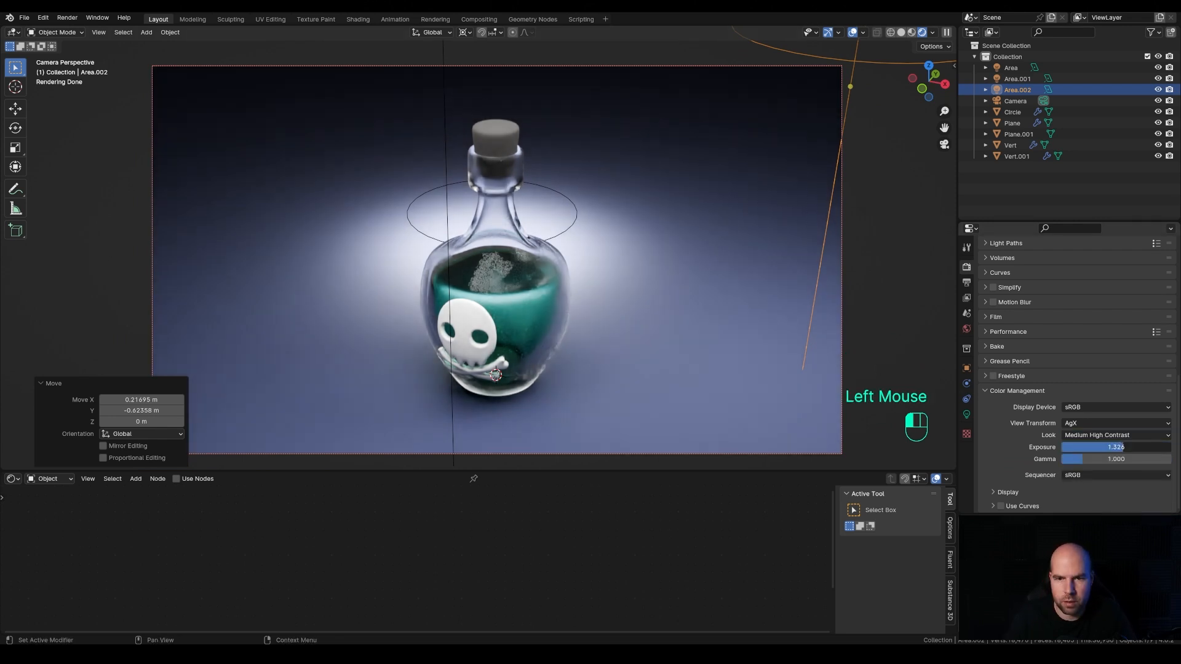
# - Adjust the floor plane's base colour to a more saturated dark blue
pyautogui.click(679, 342)
pyautogui.click(968, 460)
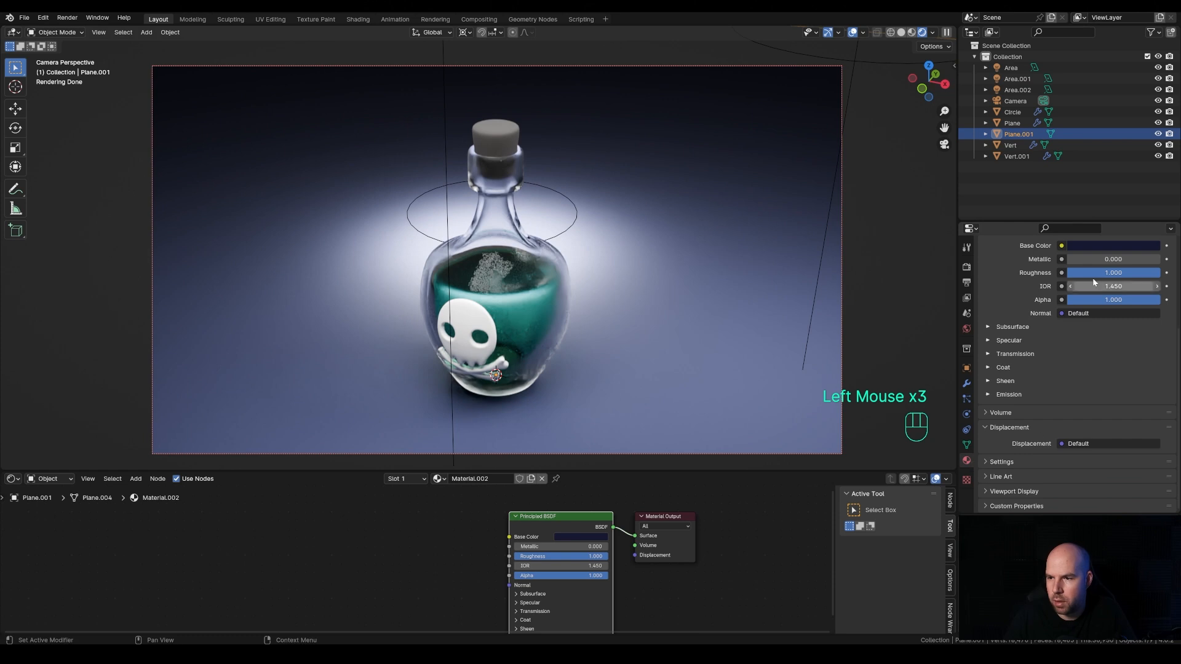
pyautogui.scroll(2, 1086, 335)
pyautogui.click(1101, 375)
pyautogui.moveTo(1153, 289); pyautogui.dragTo(1151, 282)
pyautogui.click(1119, 225)
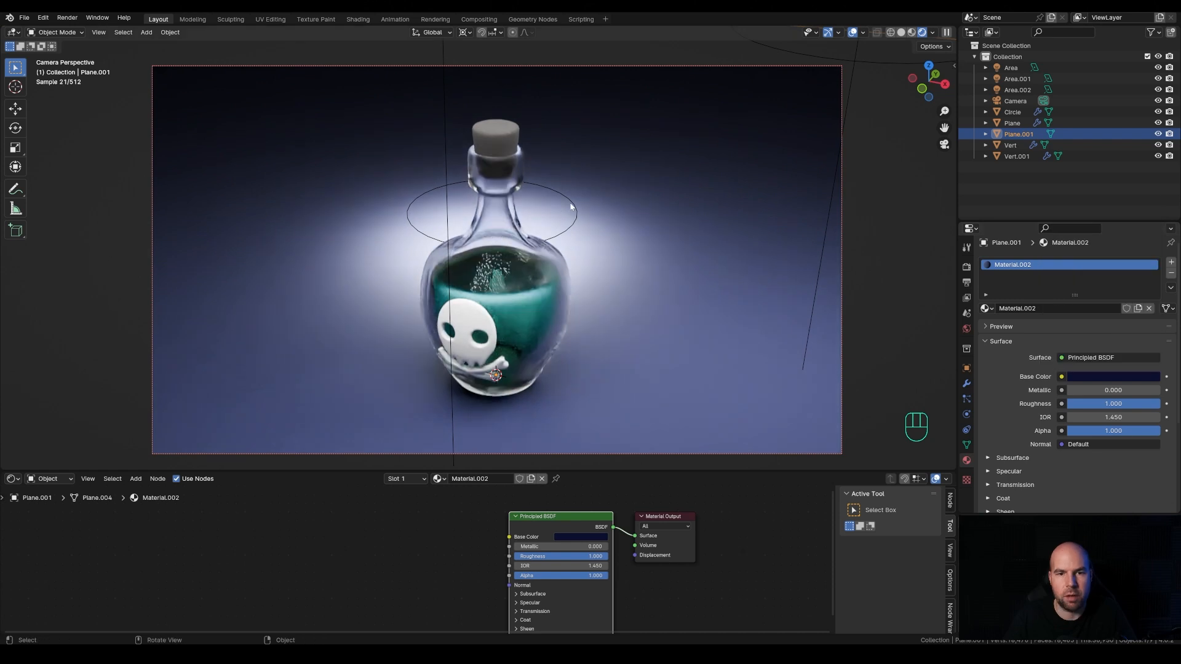
pyautogui.scroll(1, 609, 213)
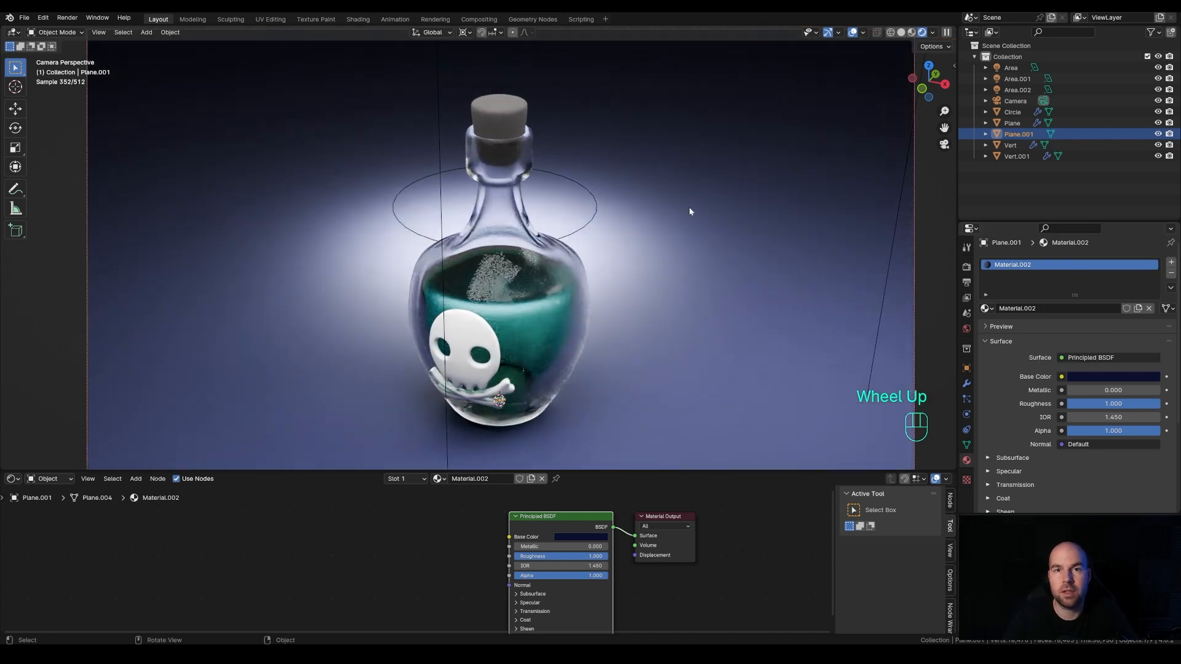